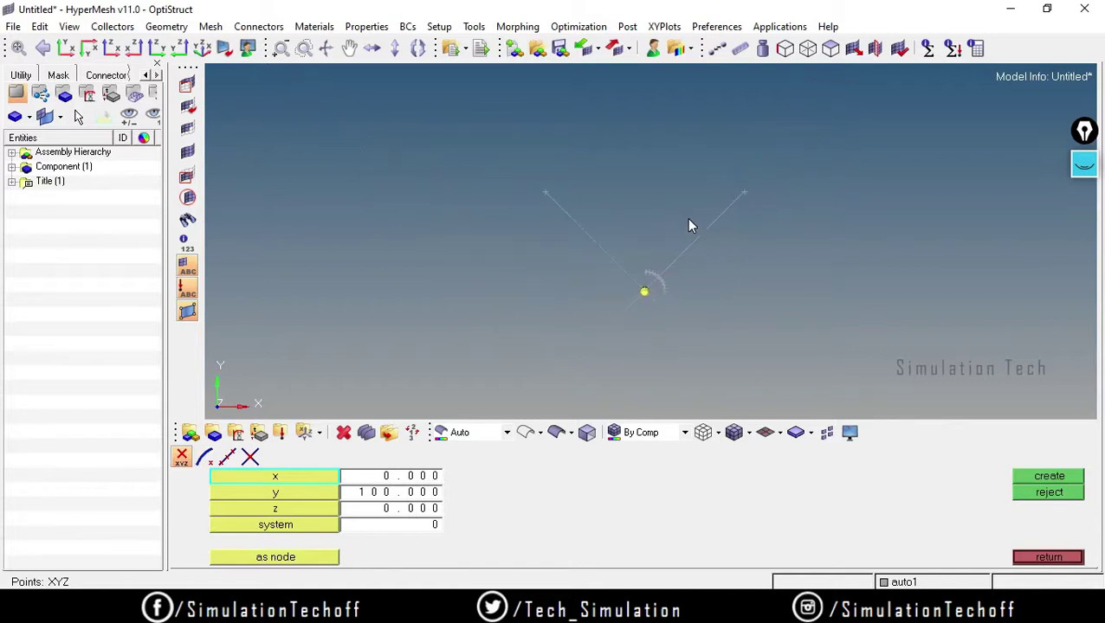
# - Extract 10 parametric points along the diagonal line that crosses the arc, using U bounds 0 to 1 and Internal parameterization
pyautogui.scroll(3, 689, 226)
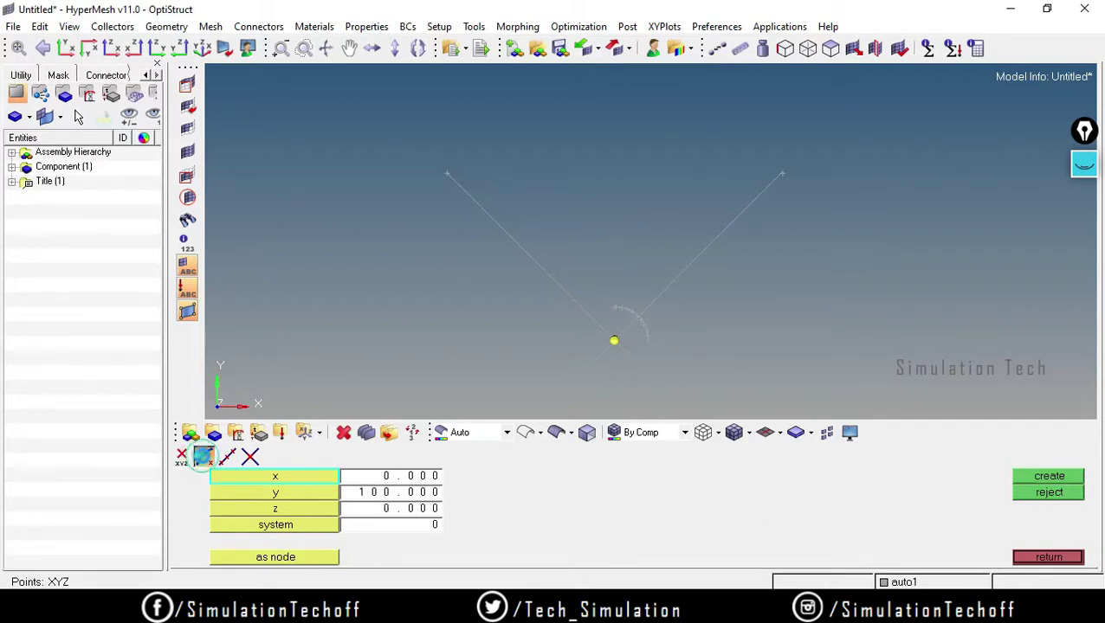
pyautogui.click(205, 457)
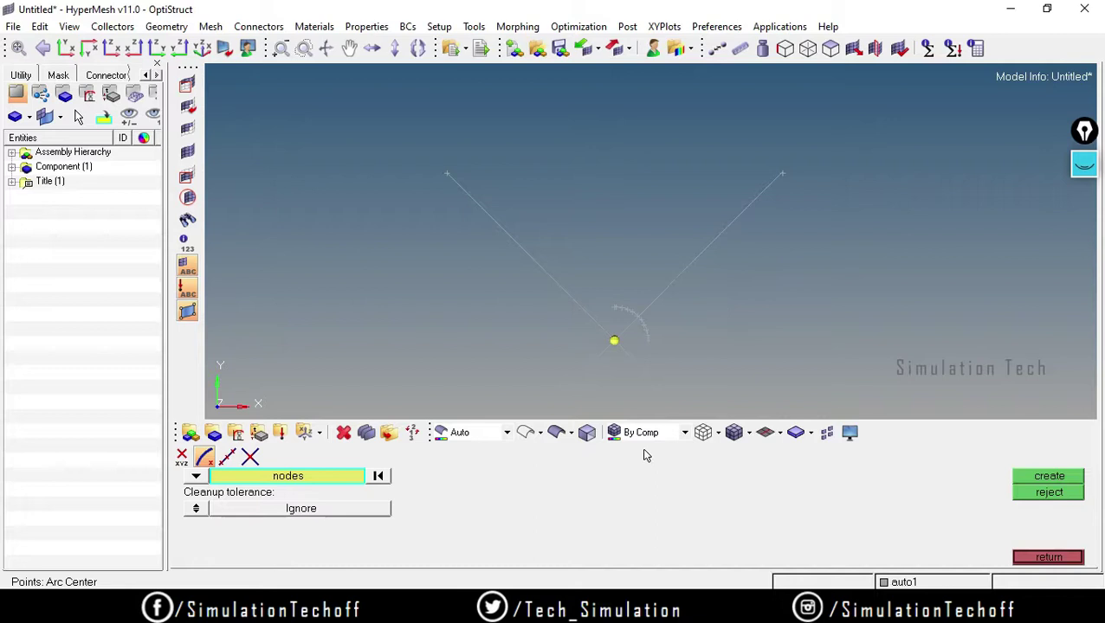
pyautogui.click(227, 458)
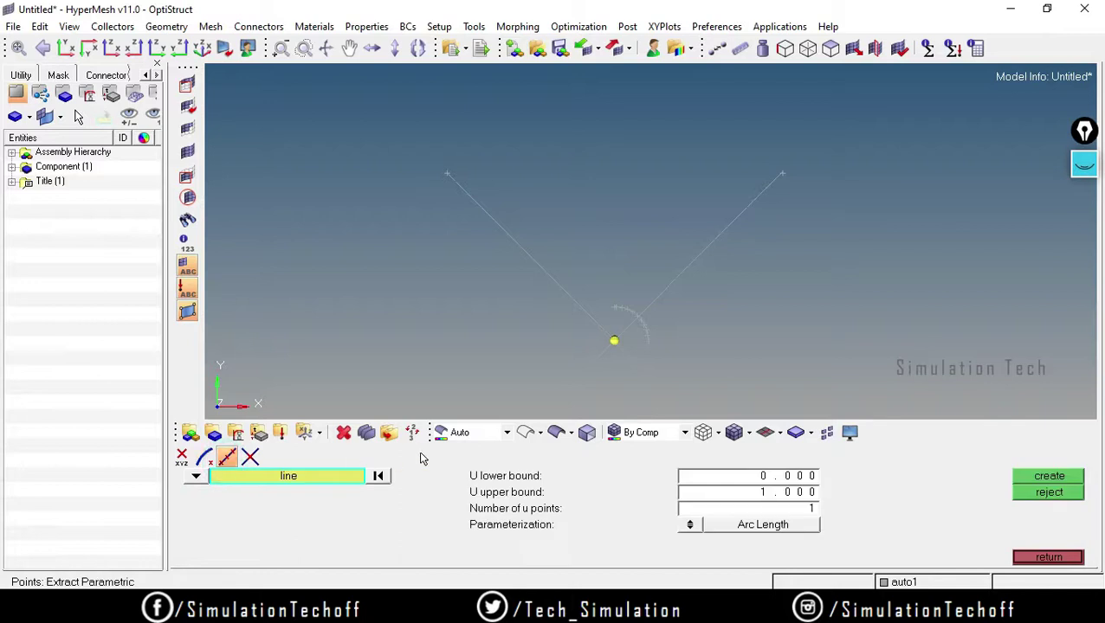
pyautogui.click(727, 219)
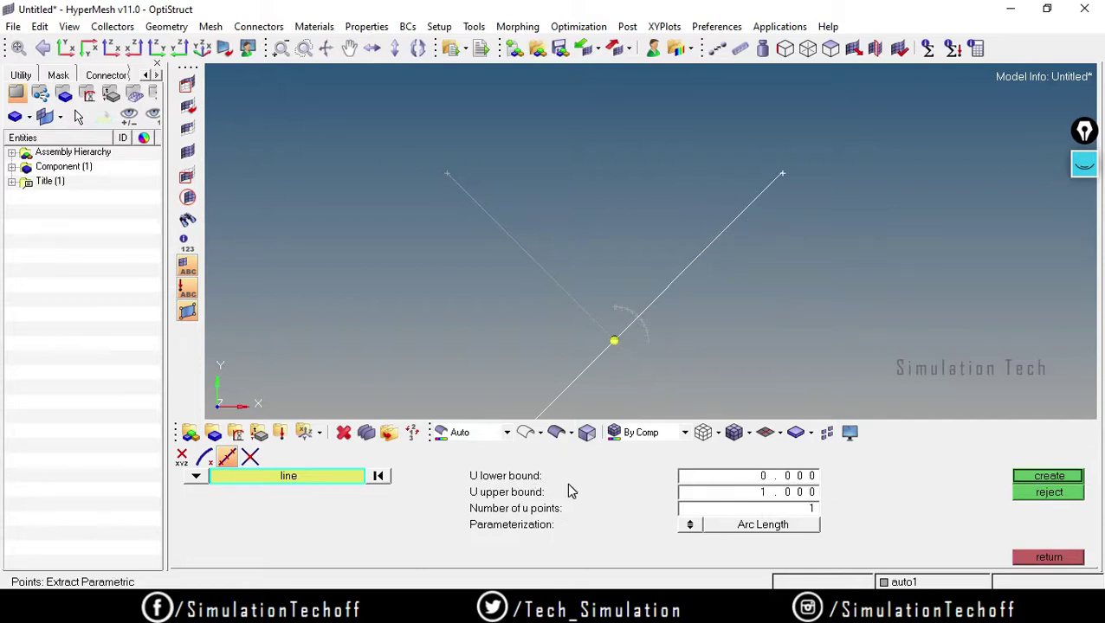
pyautogui.doubleClick(789, 509)
pyautogui.write('10')
pyautogui.click(687, 527)
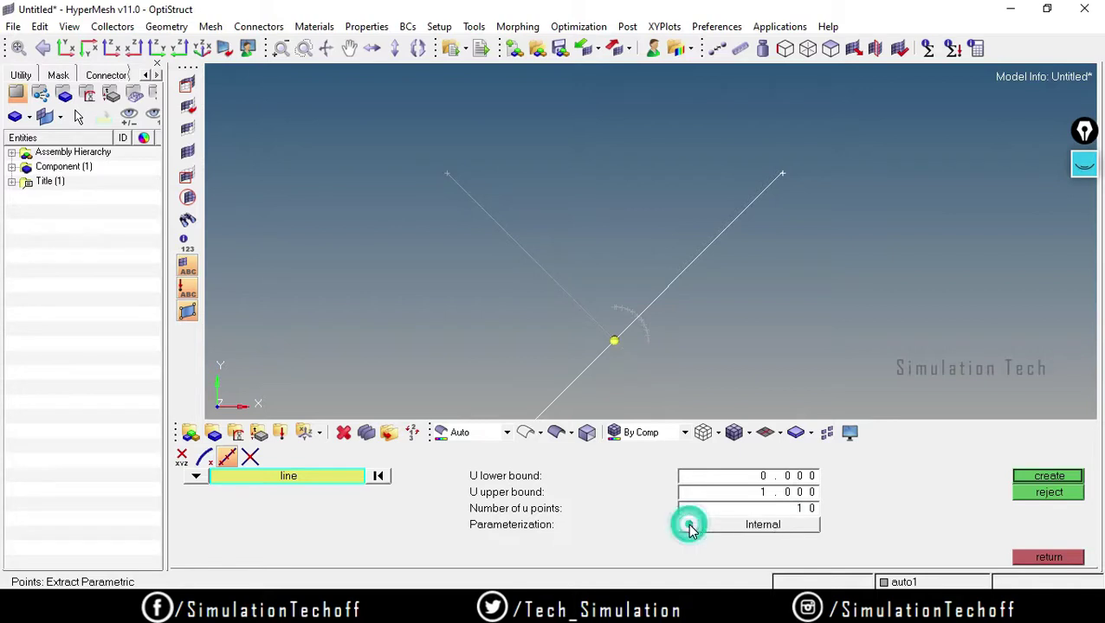
pyautogui.click(1051, 478)
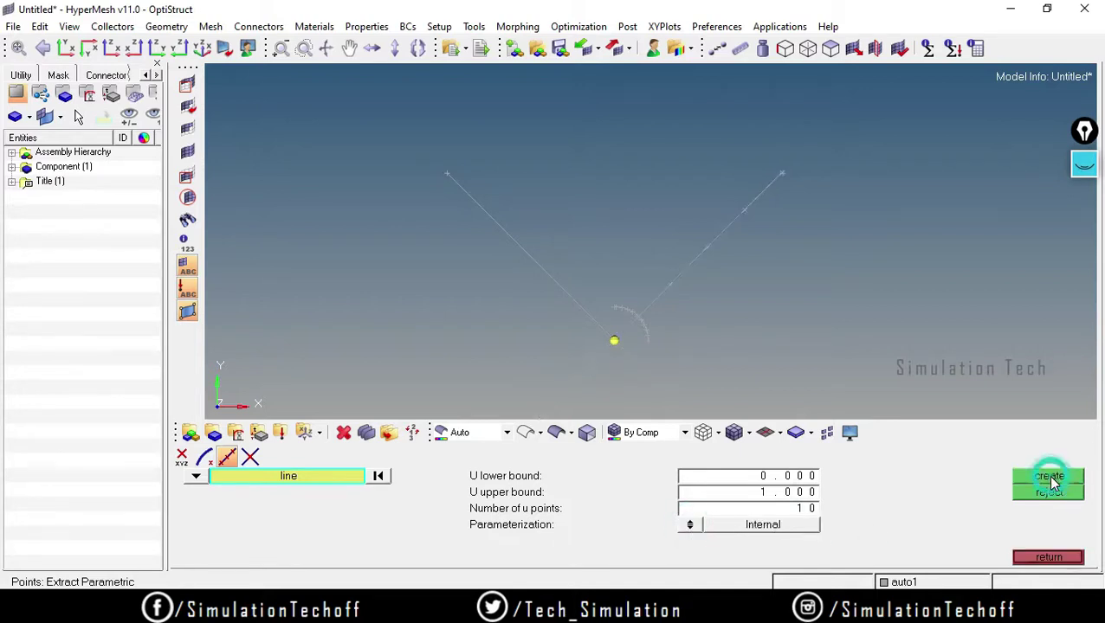
# - Examine the extracted points along the full length of the diagonal line from close up and from an oblique view
pyautogui.scroll(3, 679, 289)
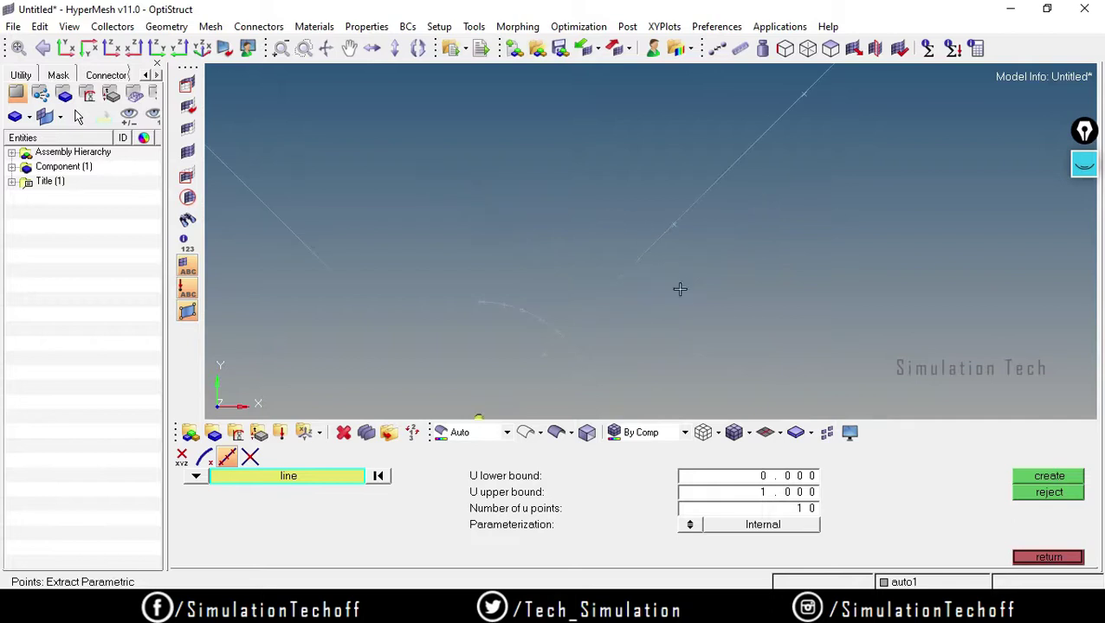
pyautogui.scroll(-3, 685, 268)
pyautogui.press('Escape')
pyautogui.keyDown('ctrl'); pyautogui.moveTo(663, 375); pyautogui.dragTo(592, 226); pyautogui.keyUp('ctrl')
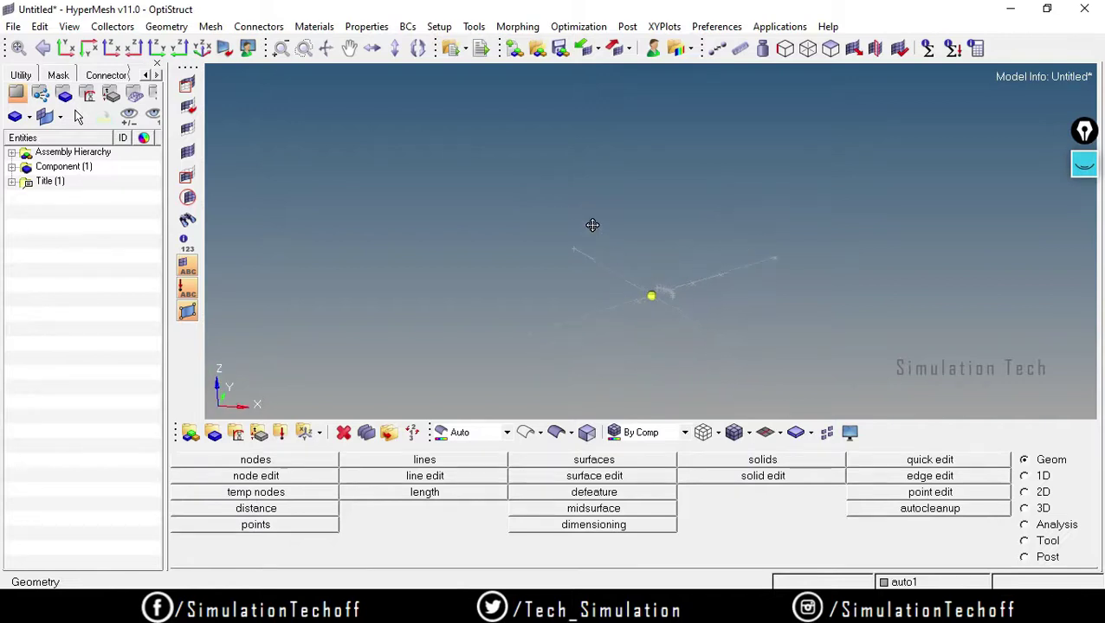
pyautogui.scroll(-1, 697, 313)
pyautogui.scroll(5, 695, 328)
pyautogui.scroll(2, 628, 251)
pyautogui.scroll(-3, 873, 264)
pyautogui.scroll(1, 881, 267)
pyautogui.scroll(1, 882, 268)
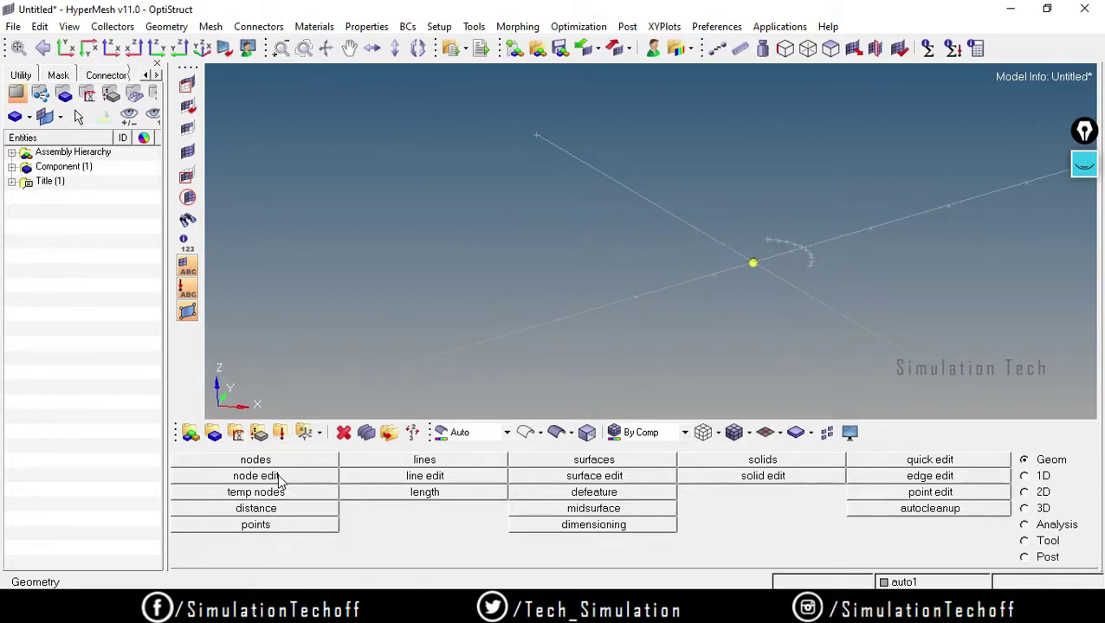
# - Create a point at the intersection of the diagonal line and the arc
pyautogui.click(268, 529)
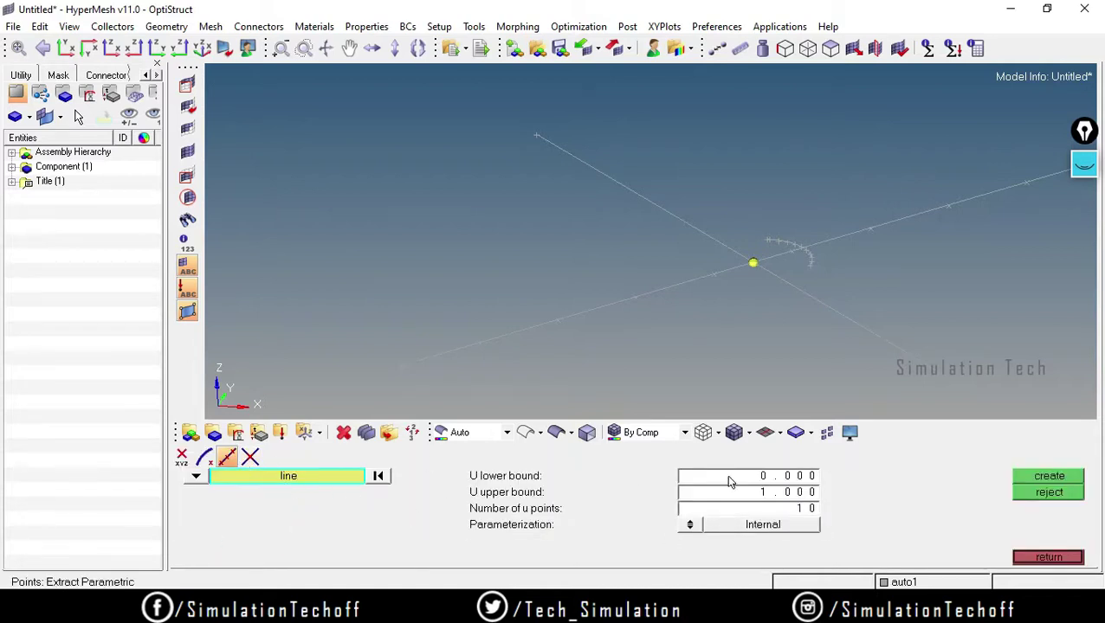
pyautogui.click(250, 458)
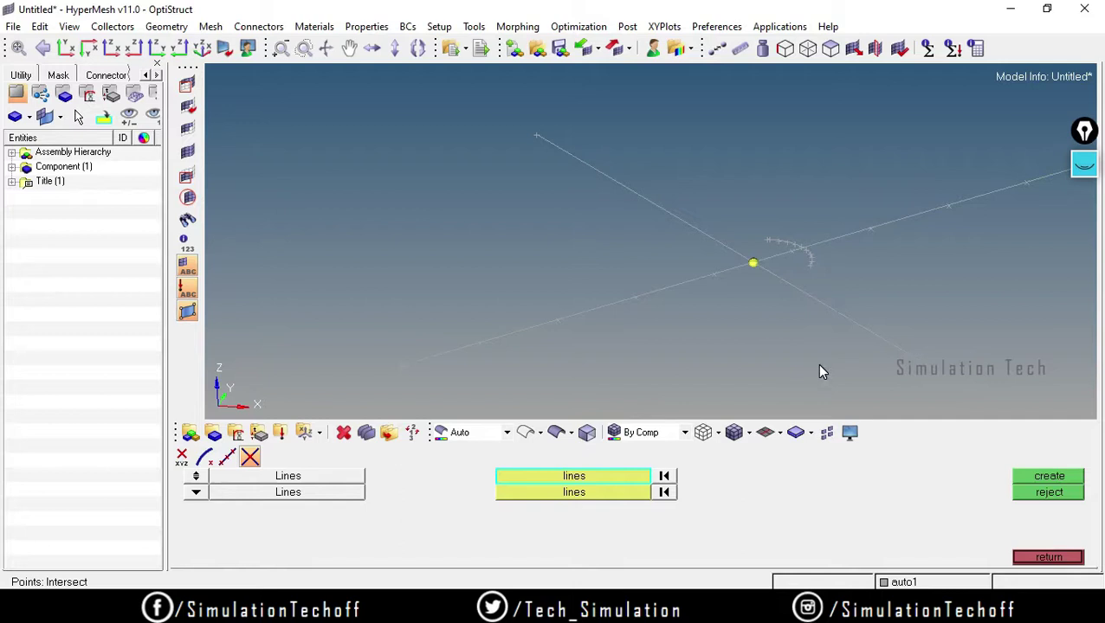
pyautogui.moveTo(786, 262)
pyautogui.keyDown('ctrl'); pyautogui.mouseDown()
pyautogui.moveTo(811, 253)
pyautogui.moveTo(788, 255)
pyautogui.moveTo(784, 268)
pyautogui.mouseUp(); pyautogui.keyUp('ctrl')
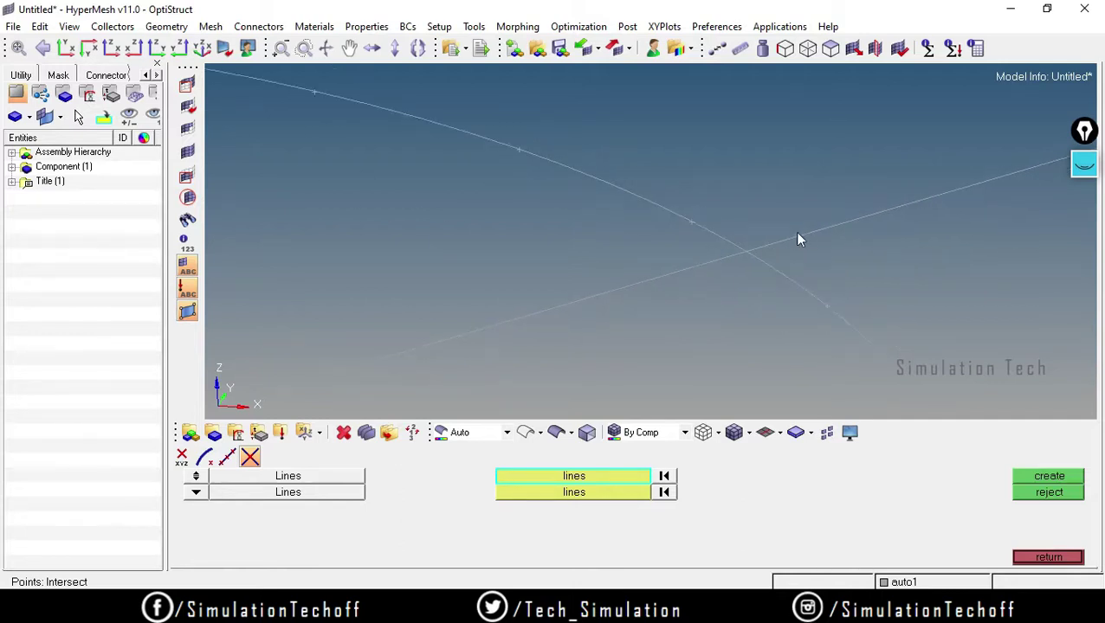
pyautogui.click(656, 274)
pyautogui.click(722, 236)
pyautogui.click(662, 478)
pyautogui.click(532, 315)
pyautogui.click(579, 493)
pyautogui.click(719, 233)
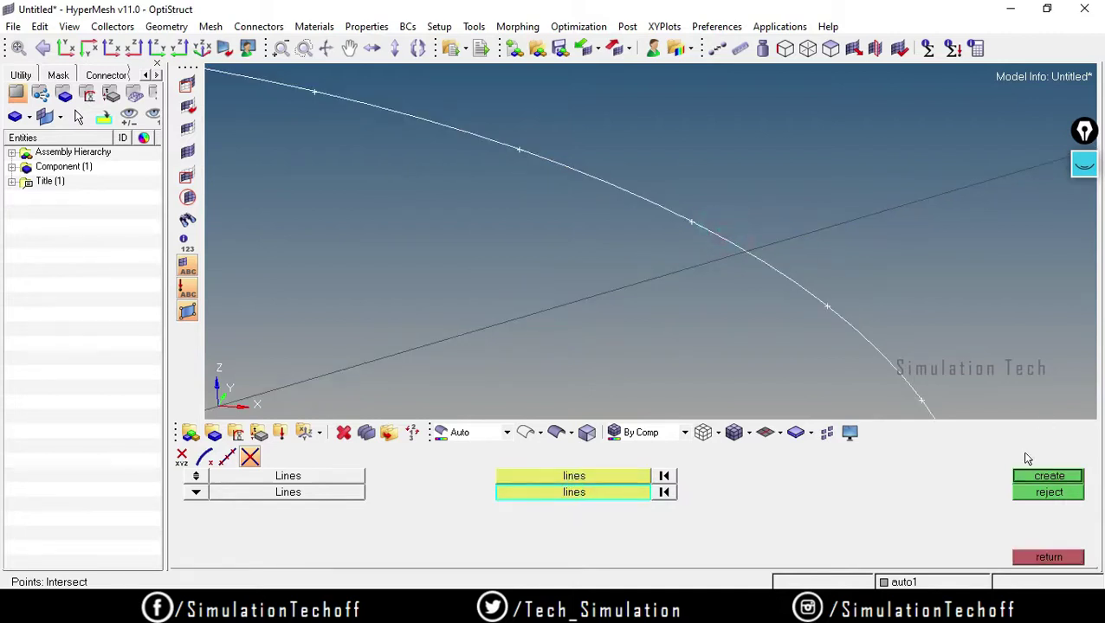
pyautogui.click(1049, 477)
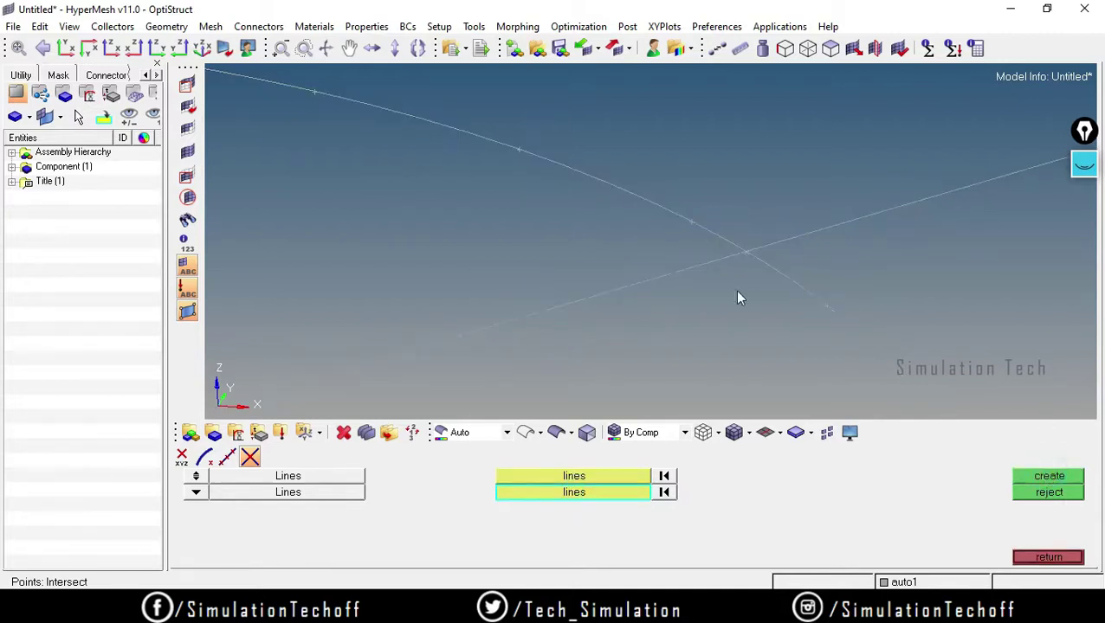
pyautogui.moveTo(750, 256)
pyautogui.keyDown('ctrl'); pyautogui.mouseDown()
pyautogui.moveTo(754, 288)
pyautogui.moveTo(741, 275)
pyautogui.mouseUp(); pyautogui.keyUp('ctrl')
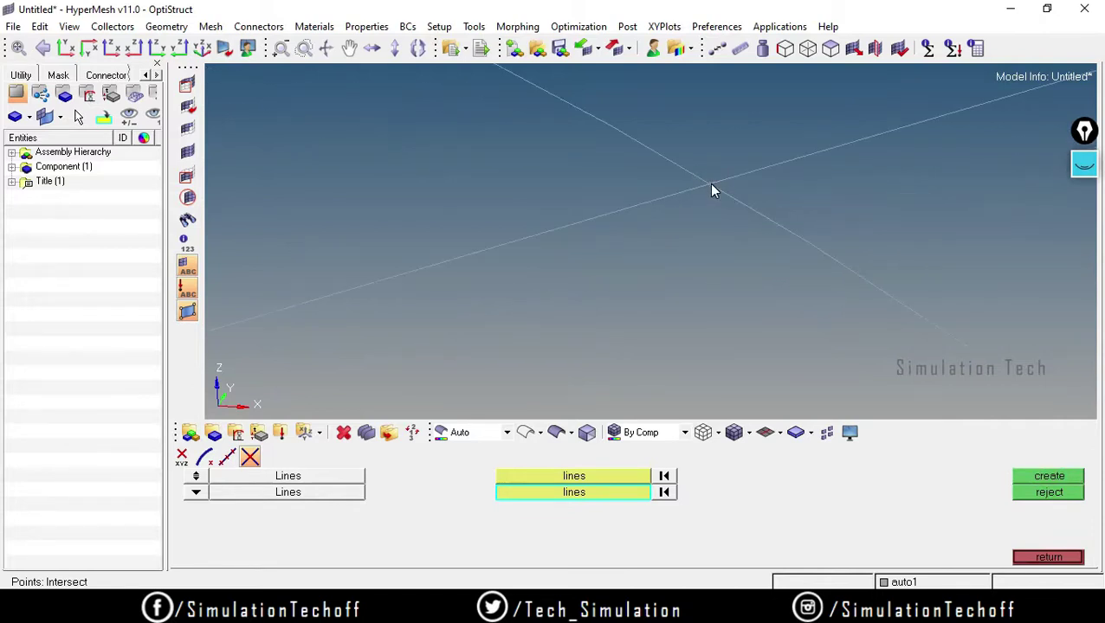
pyautogui.keyDown('ctrl'); pyautogui.moveTo(708, 182); pyautogui.dragTo(710, 180); pyautogui.keyUp('ctrl')
pyautogui.scroll(-5, 710, 180)
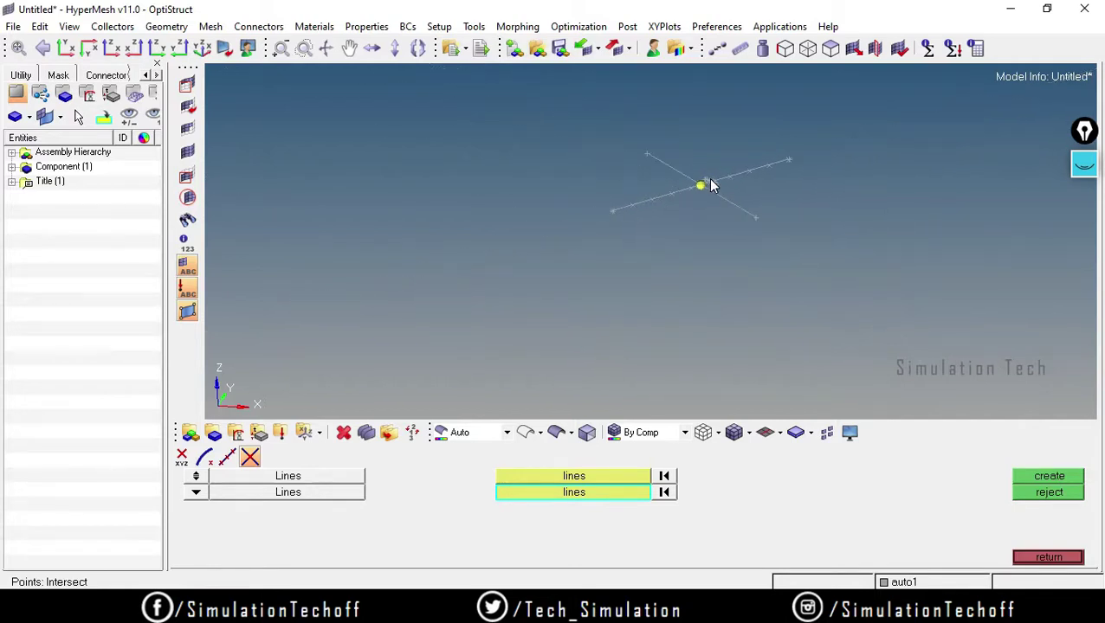
pyautogui.scroll(5, 718, 186)
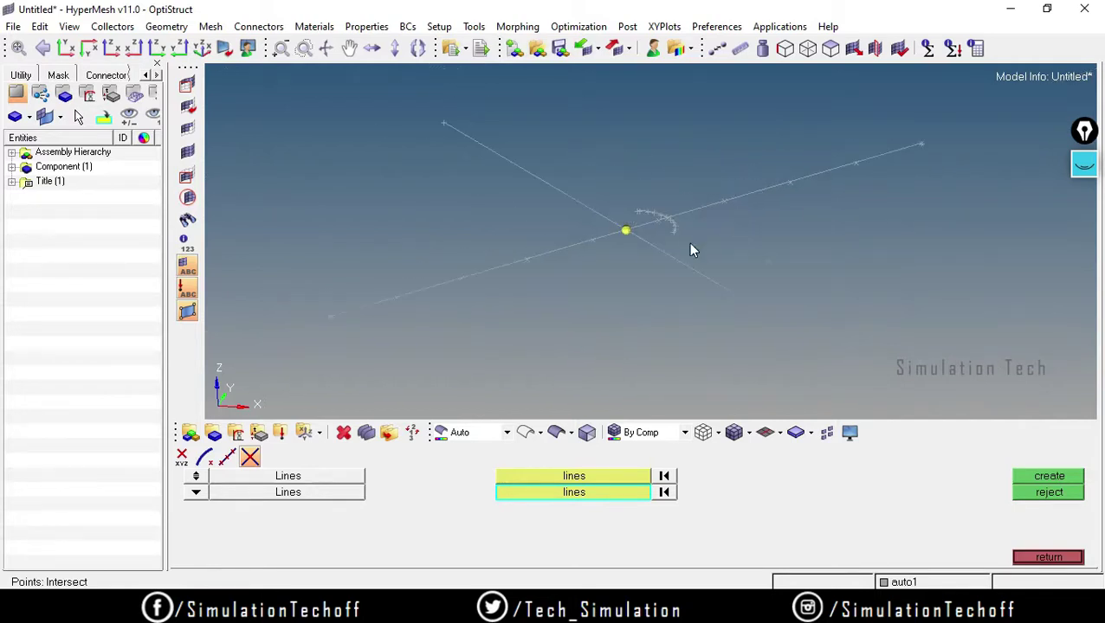
pyautogui.click(1052, 558)
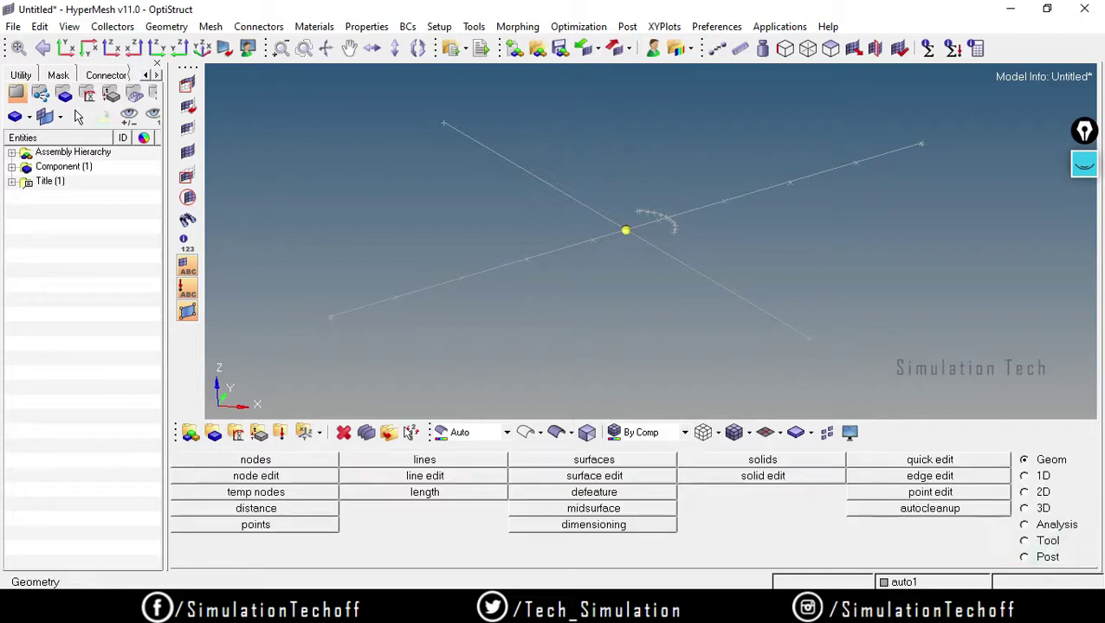
# - Delete all displayed lines, including both diagonals and the arc
pyautogui.click(345, 434)
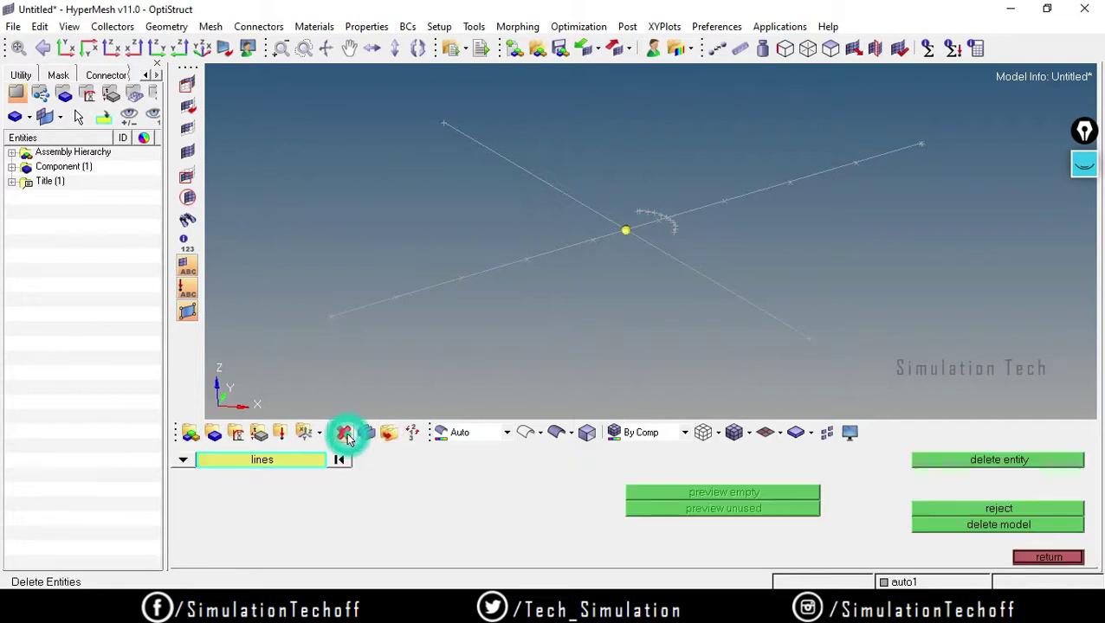
pyautogui.click(178, 464)
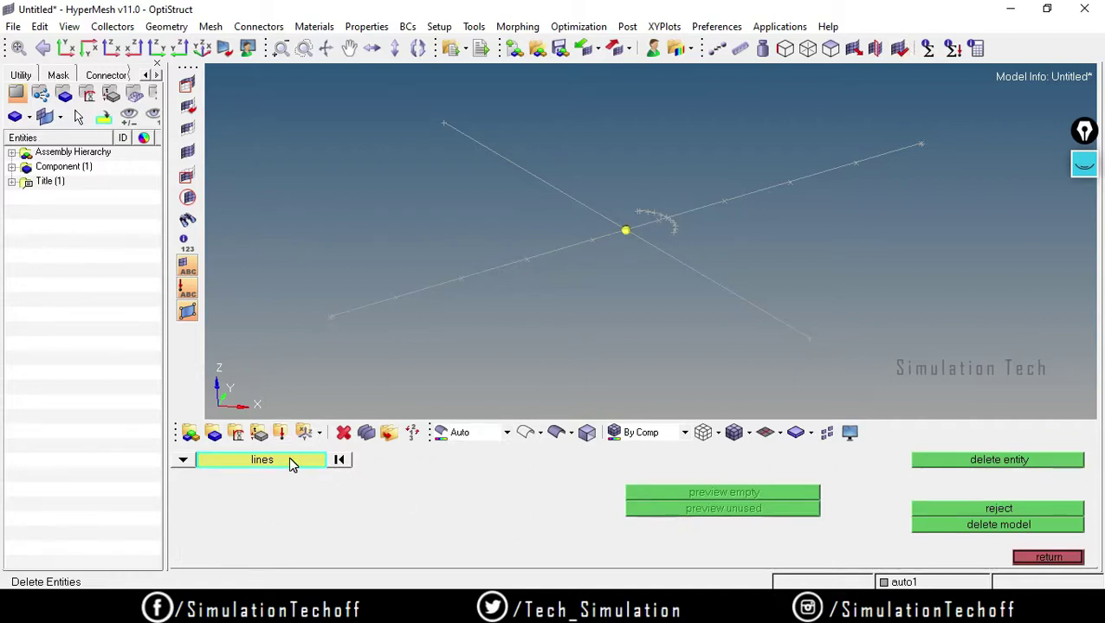
pyautogui.click(445, 284)
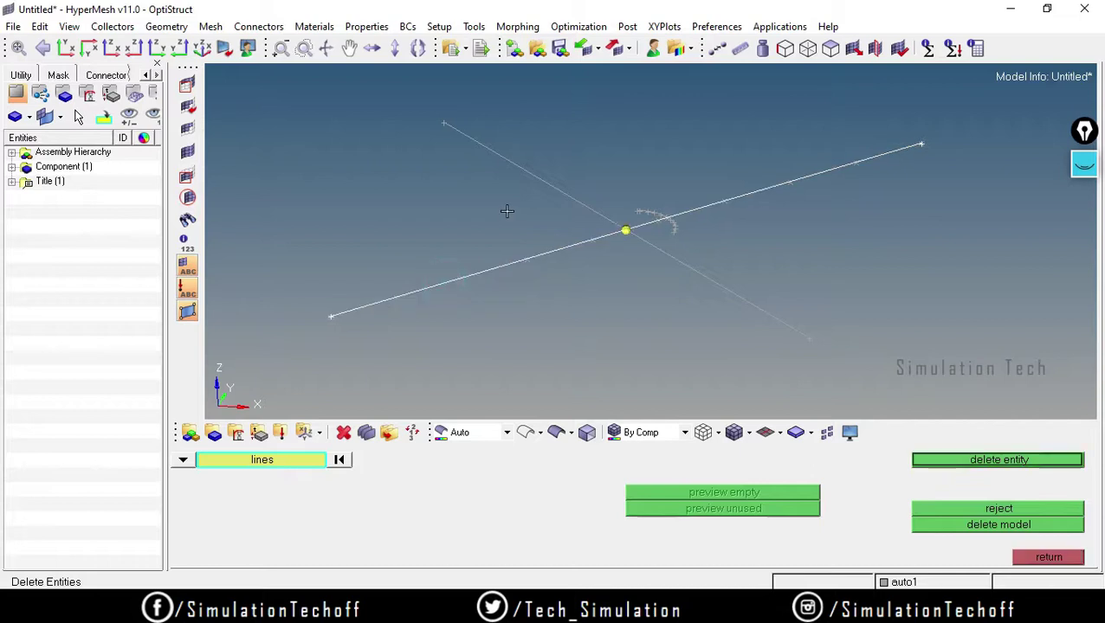
pyautogui.click(569, 197)
pyautogui.click(655, 221)
pyautogui.click(658, 217)
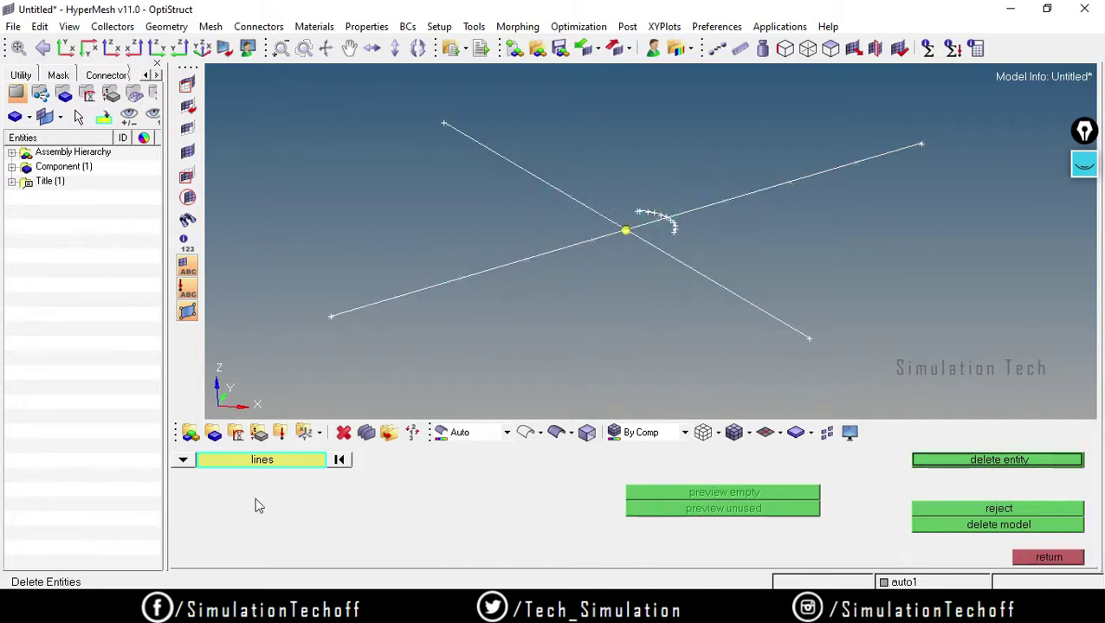
pyautogui.click(338, 460)
pyautogui.click(251, 463)
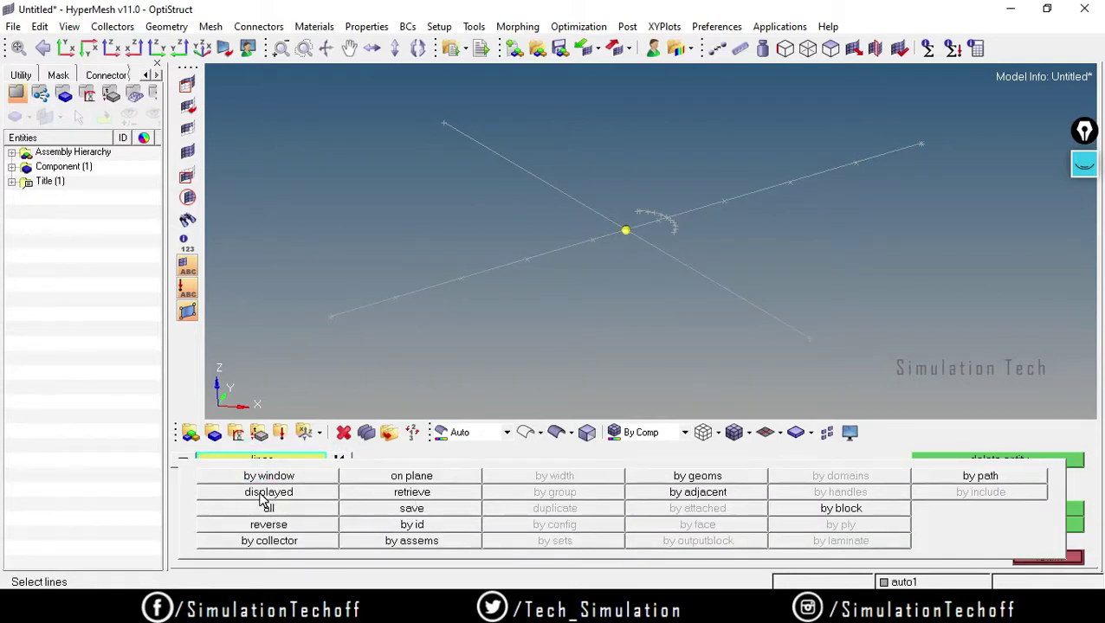
pyautogui.click(264, 493)
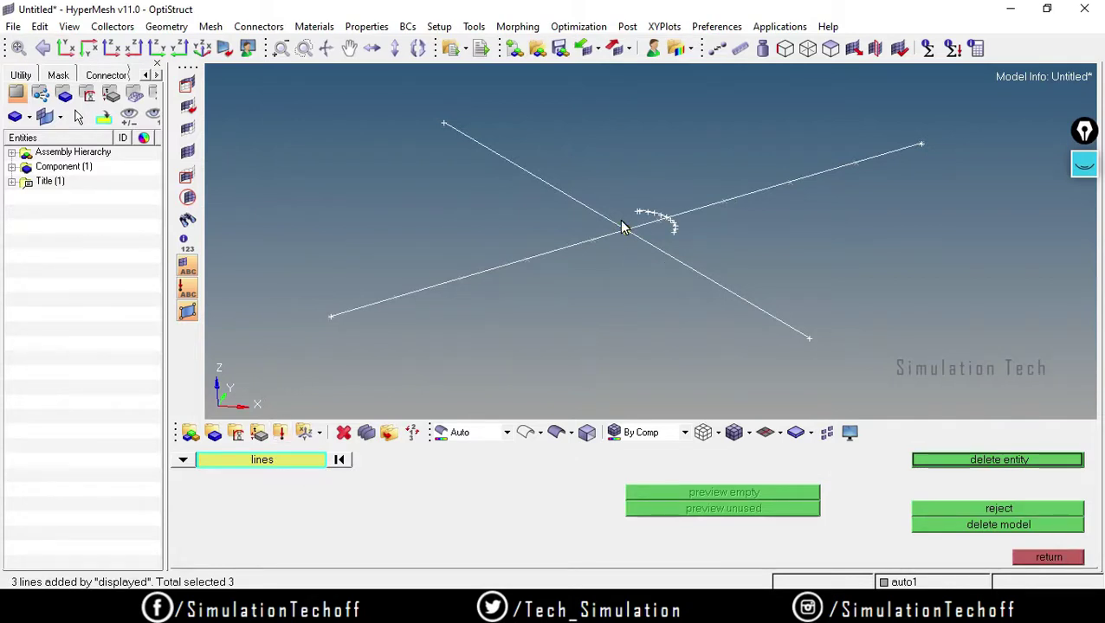
pyautogui.click(1002, 462)
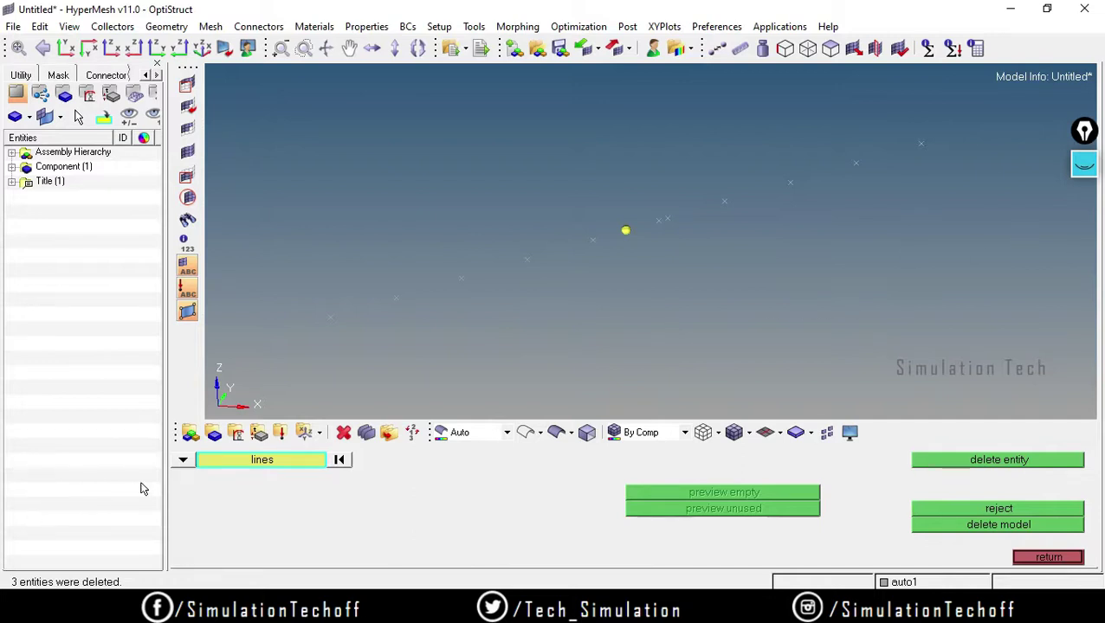
# - Delete all displayed points from the model
pyautogui.click(182, 460)
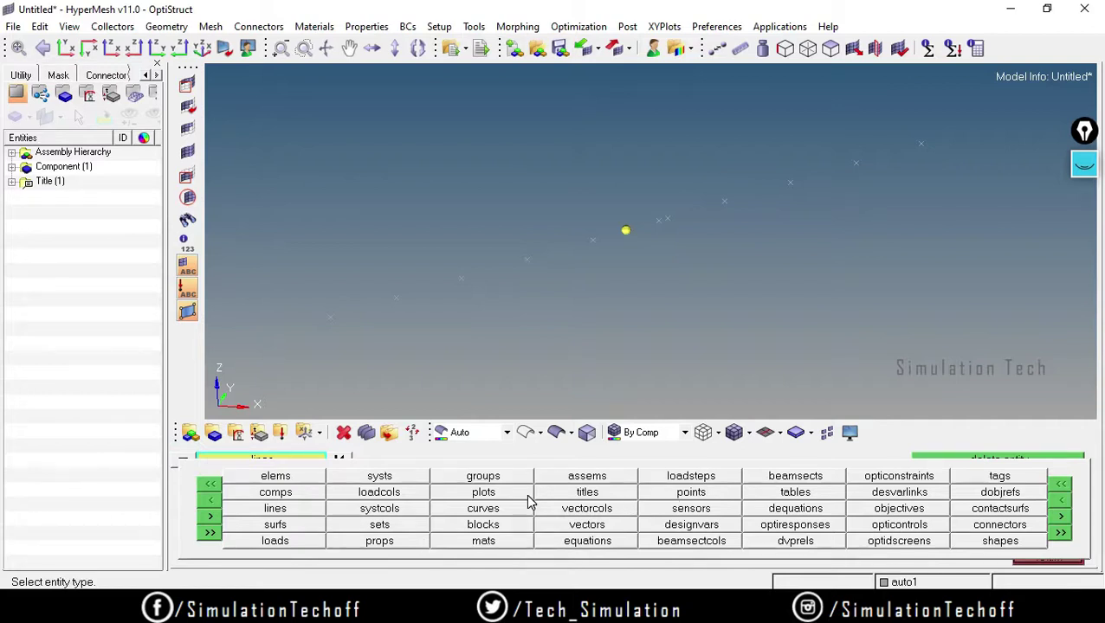
pyautogui.click(693, 492)
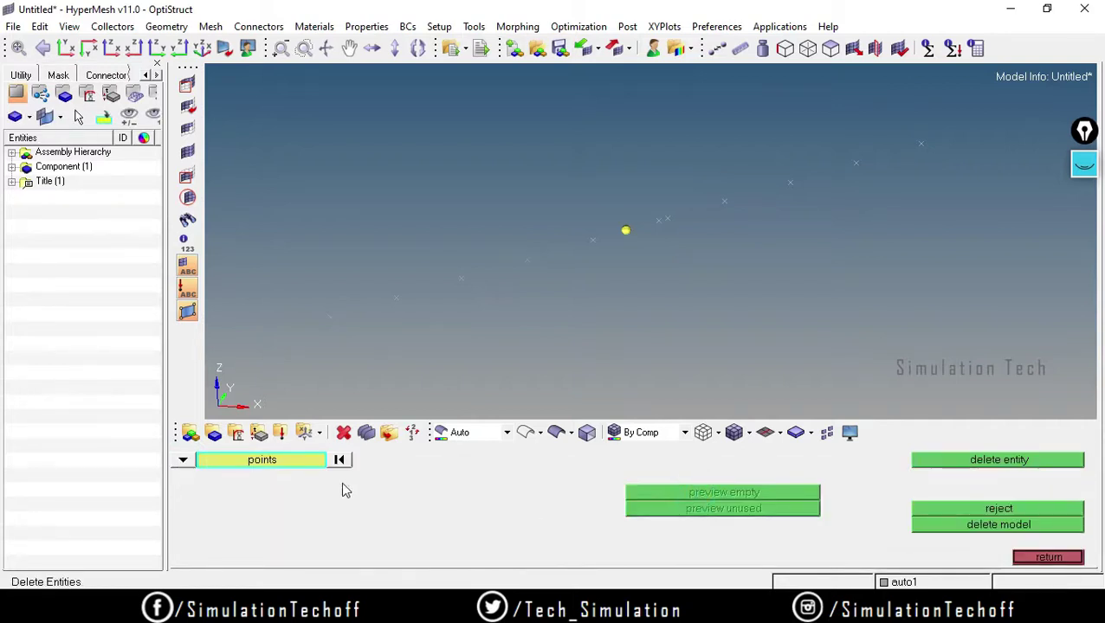
pyautogui.click(294, 459)
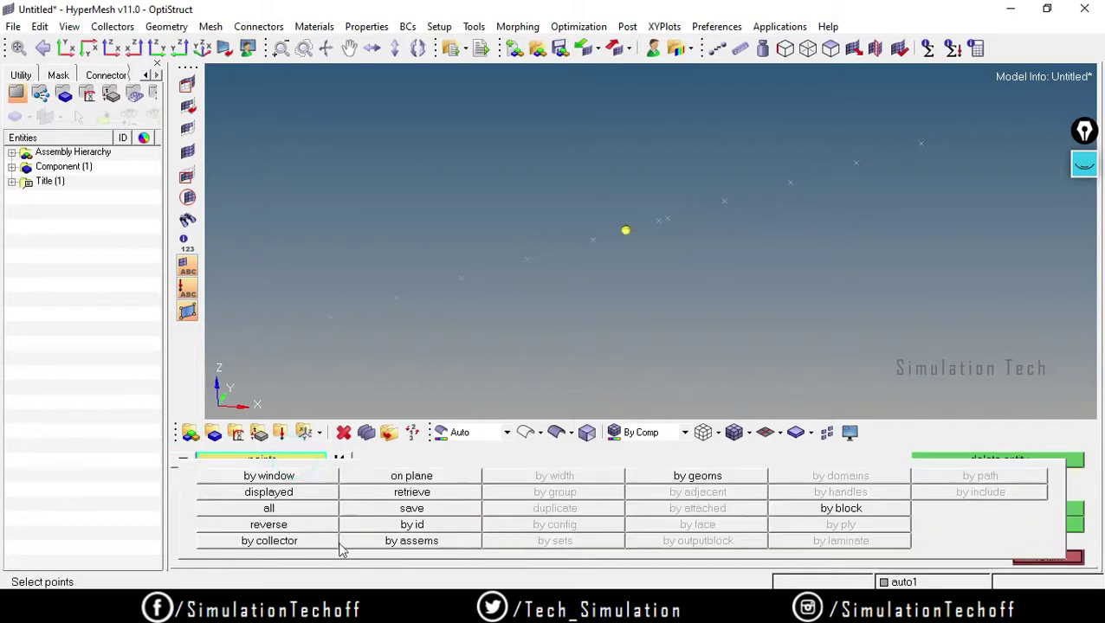
pyautogui.click(269, 493)
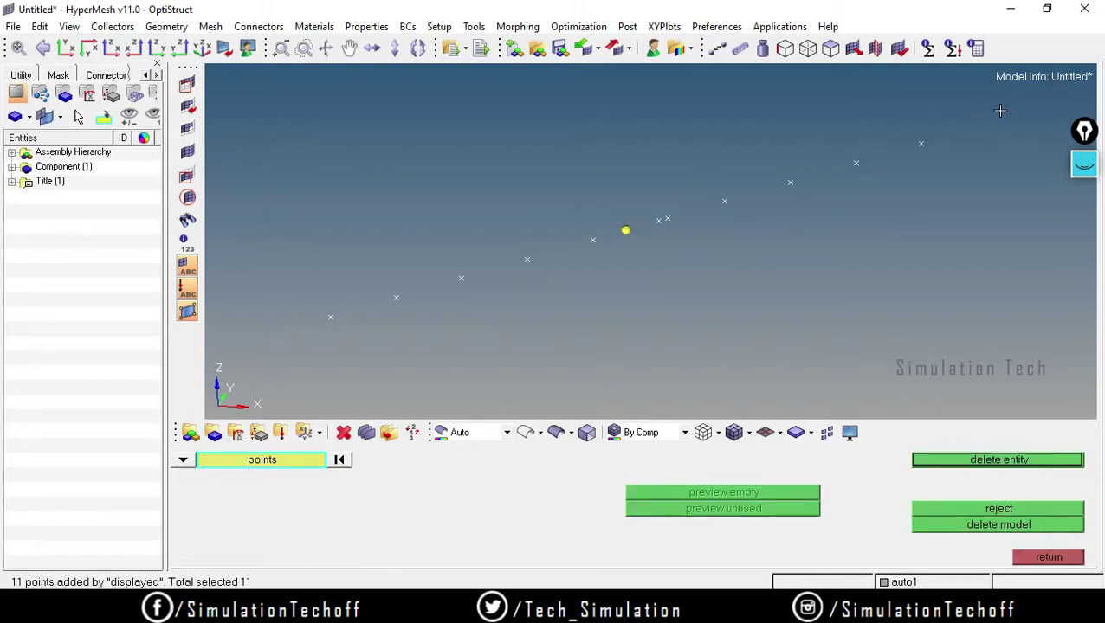
pyautogui.click(1021, 465)
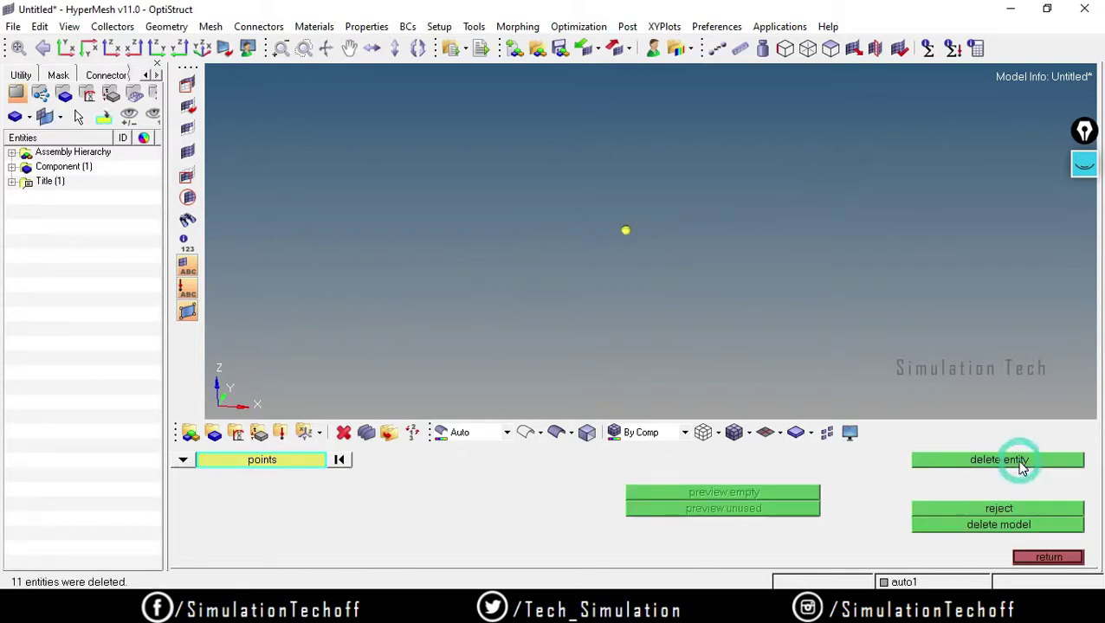
pyautogui.click(1046, 558)
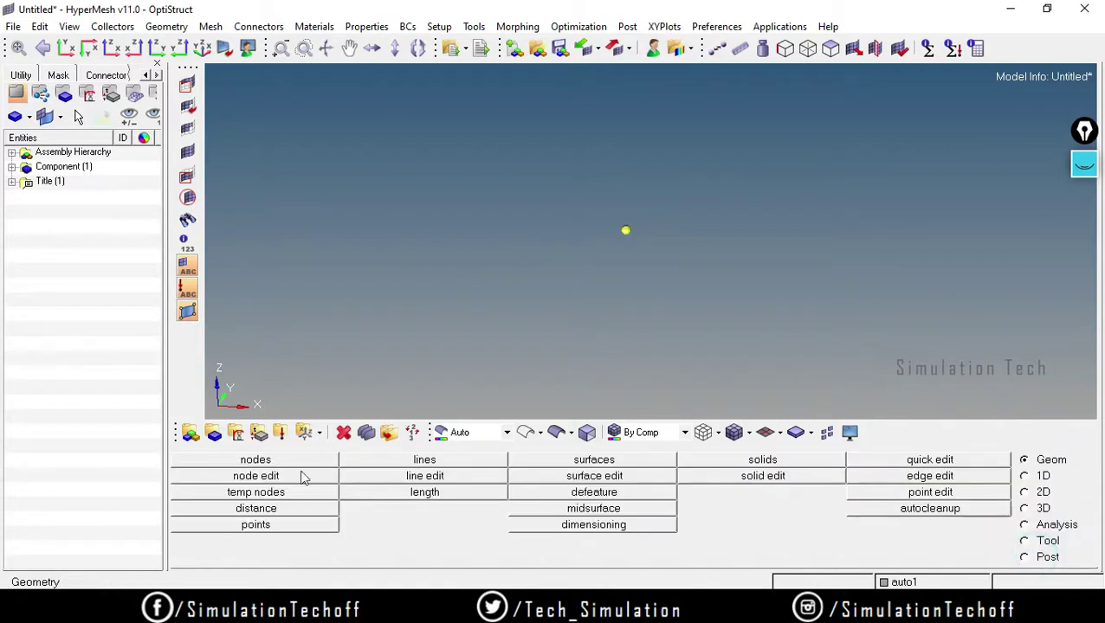
# - Clear all temporary nodes from the model
pyautogui.click(256, 460)
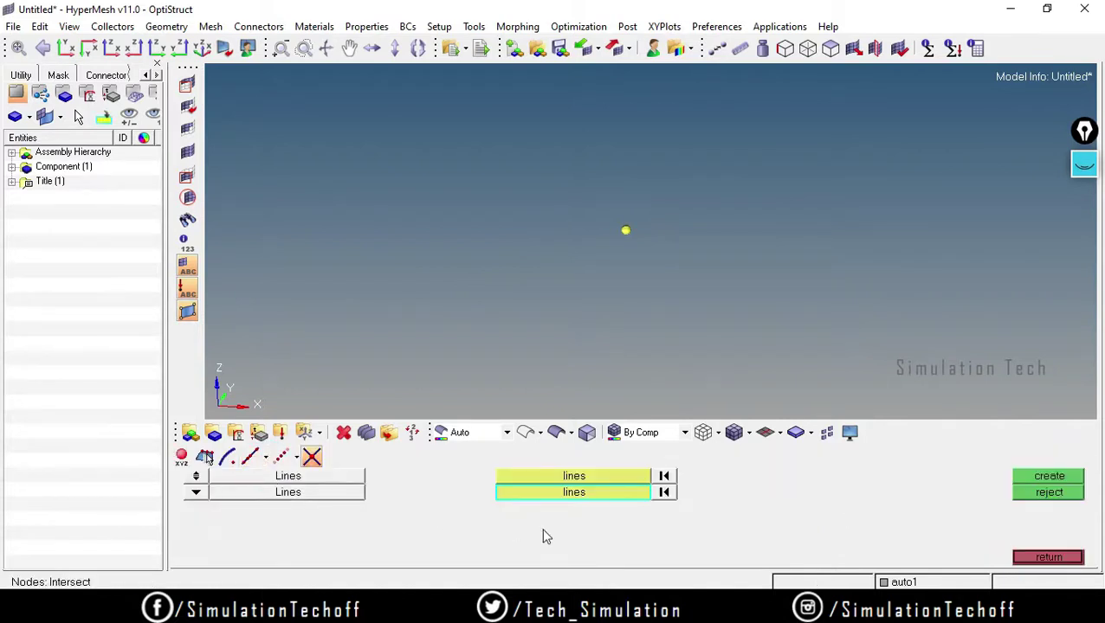
pyautogui.click(1052, 560)
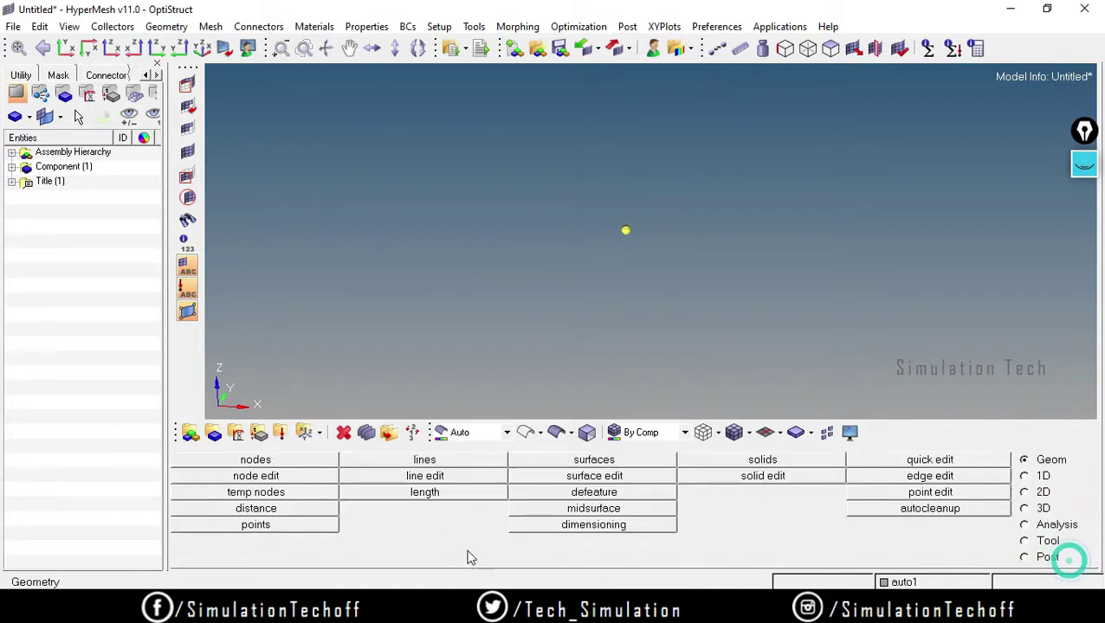
pyautogui.click(246, 494)
pyautogui.click(1022, 506)
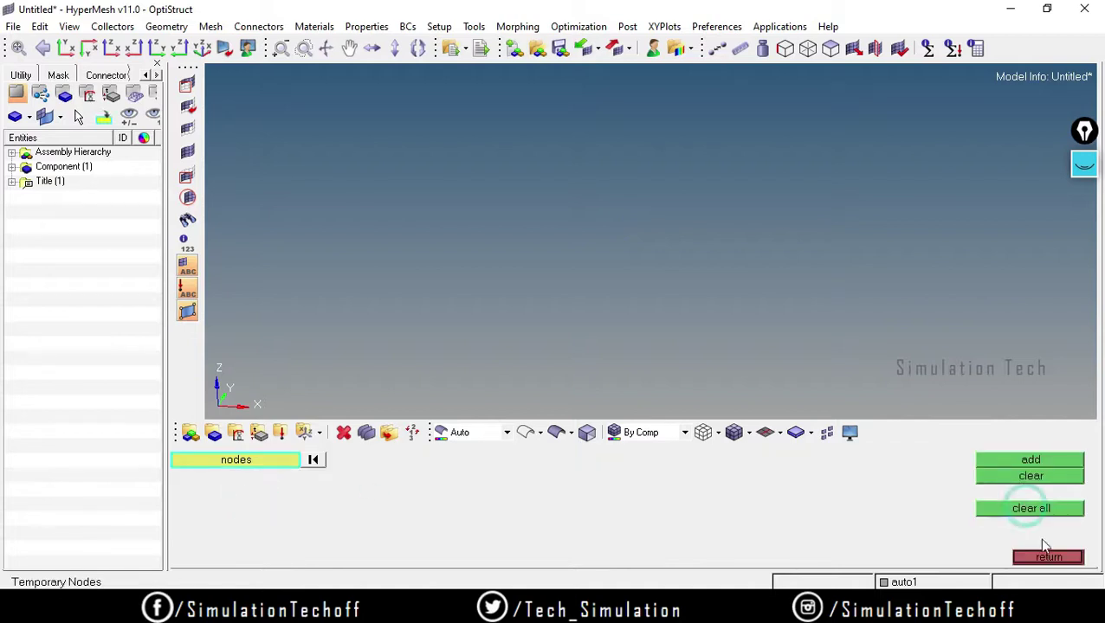
pyautogui.click(1049, 558)
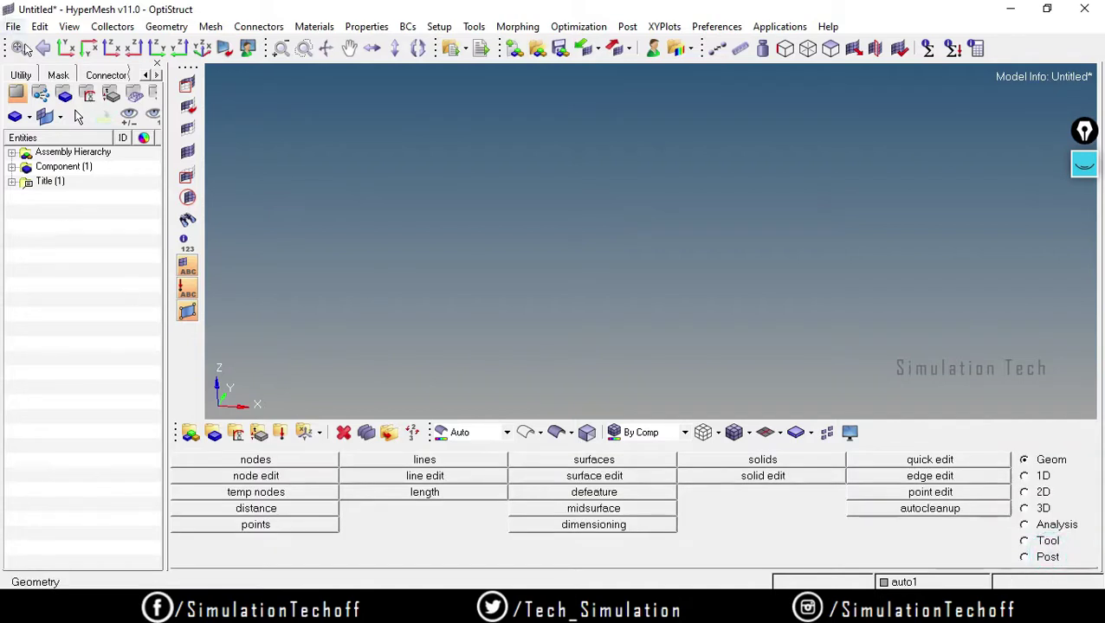
# - Orient the view to the XY plane and look over the line creation and line editing tools
pyautogui.click(69, 52)
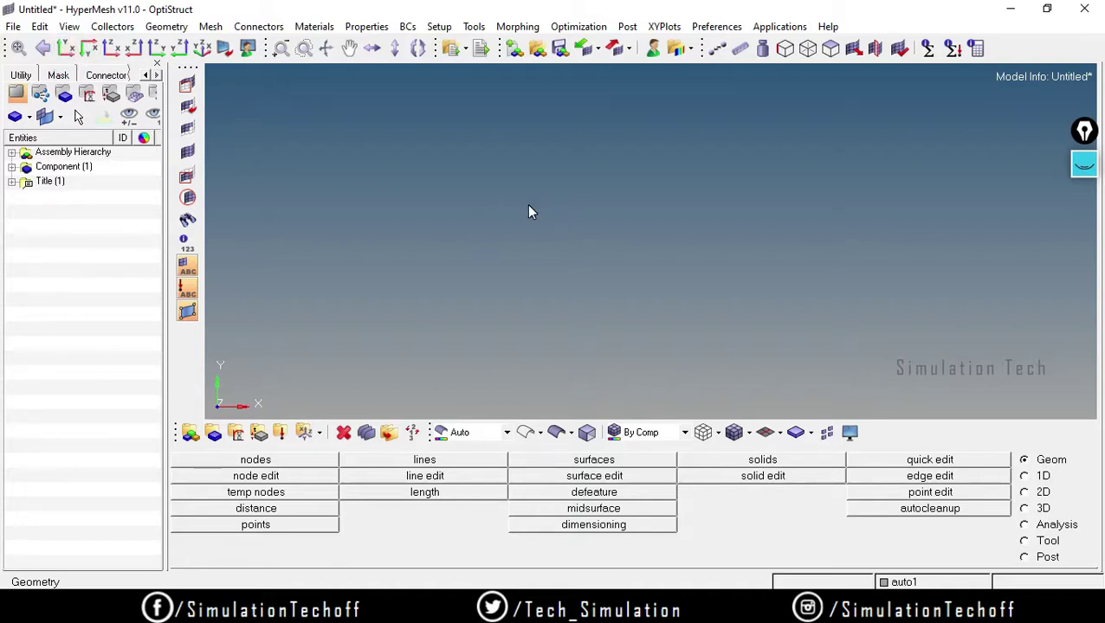
pyautogui.click(438, 461)
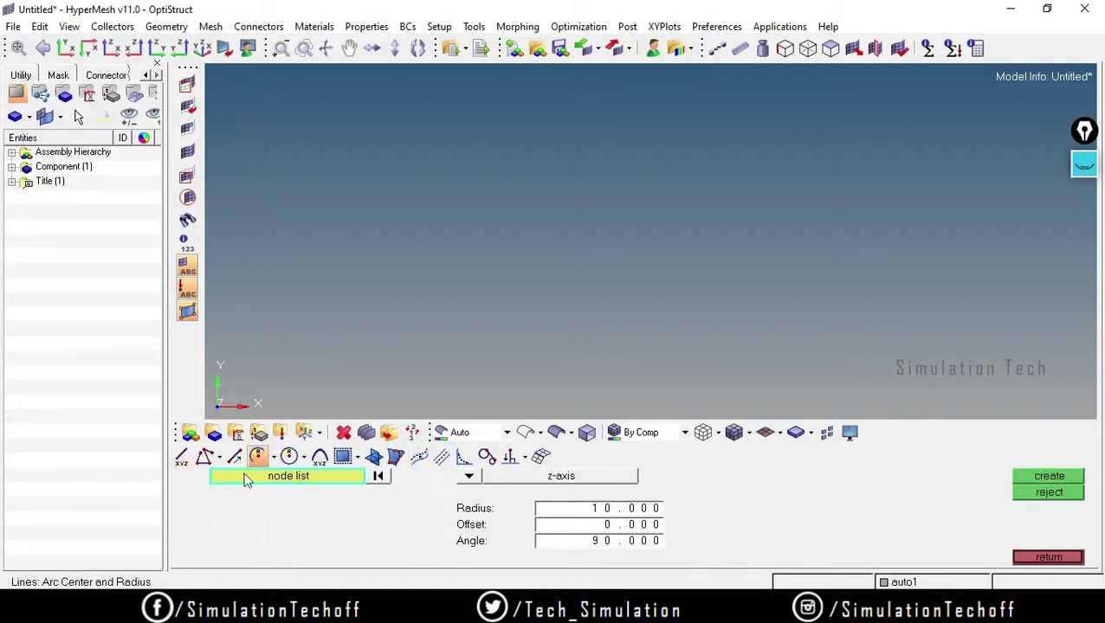
pyautogui.click(1046, 558)
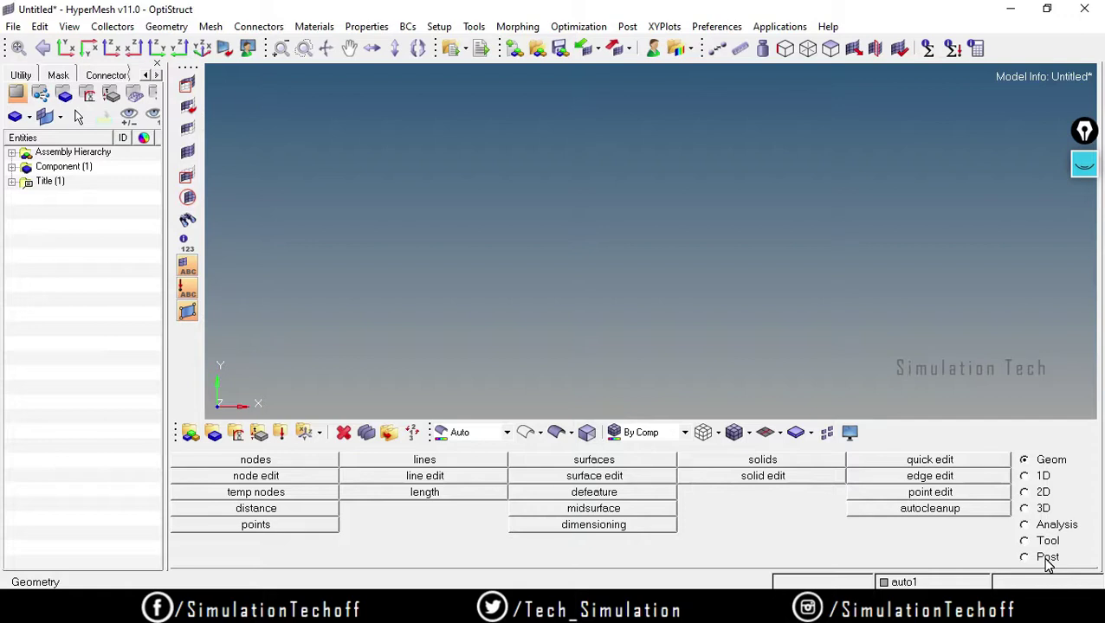
pyautogui.click(423, 477)
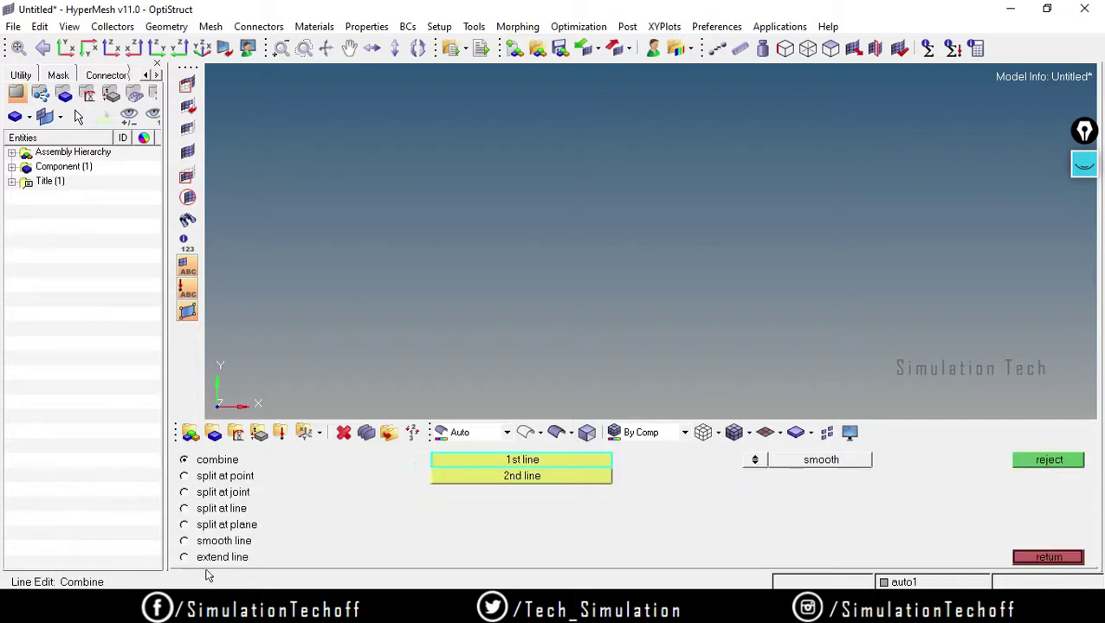
pyautogui.click(1049, 557)
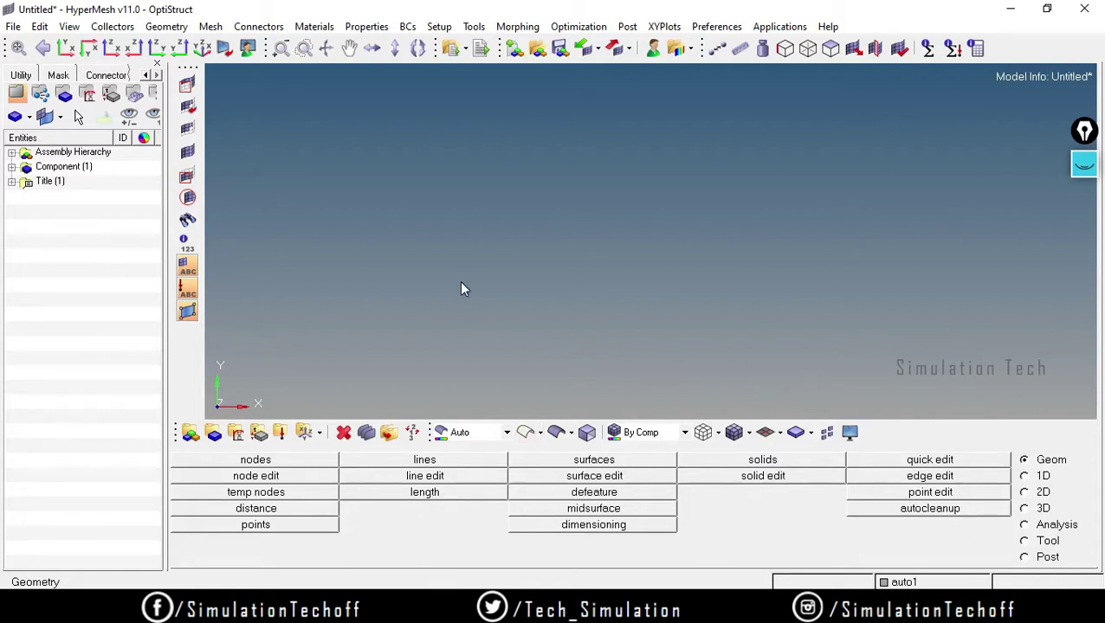
# - Create a line by coordinates from start point (0, 0, 0) to end point (100, 0, 0)
pyautogui.click(425, 460)
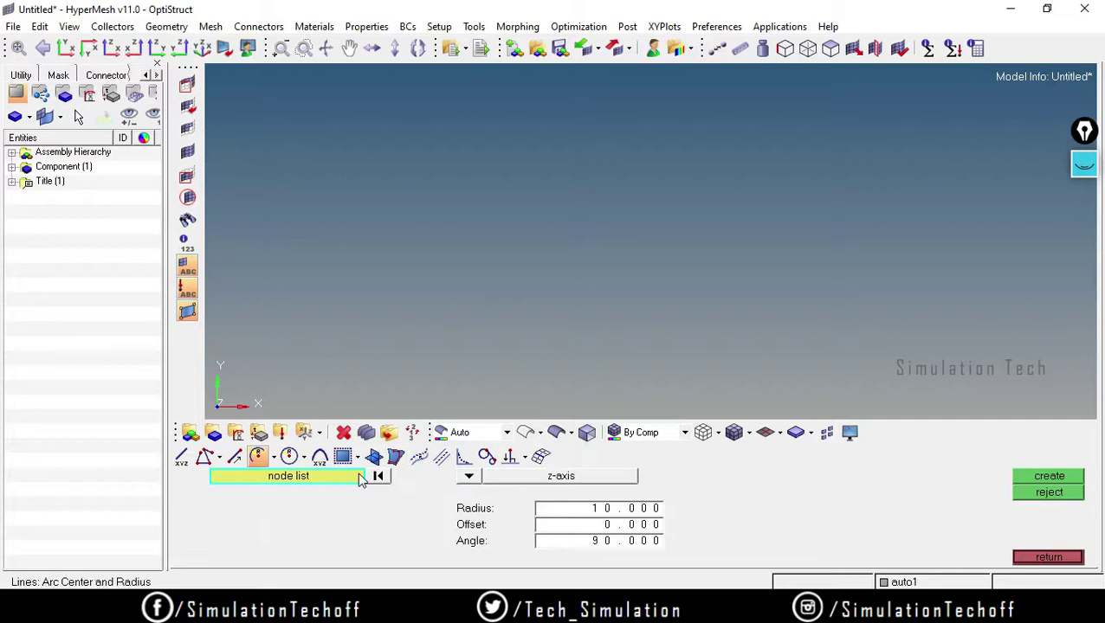
pyautogui.click(182, 458)
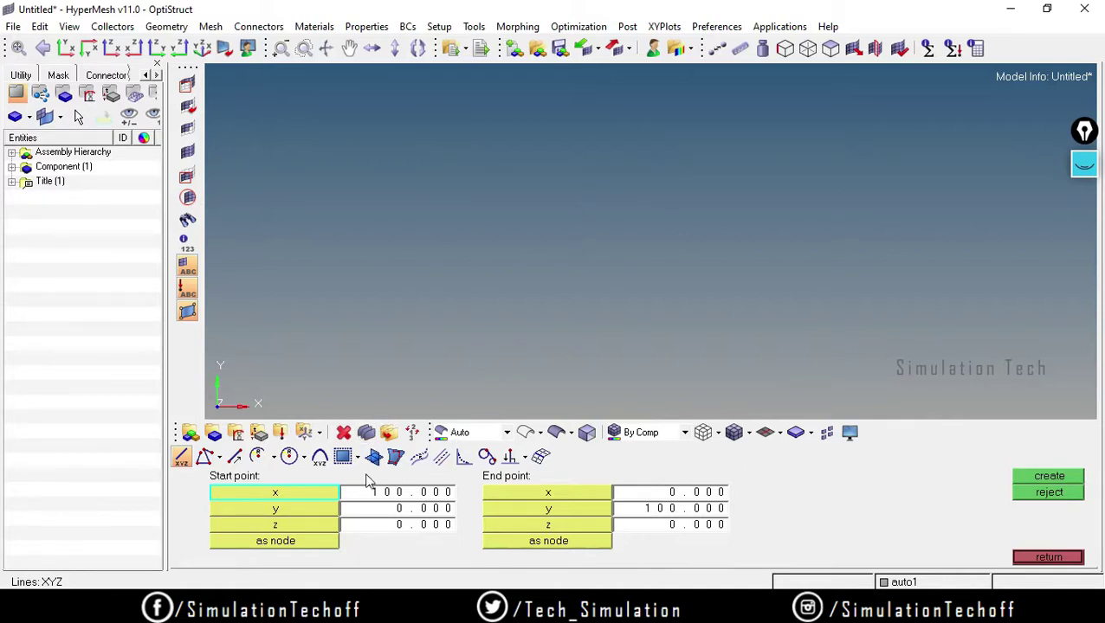
pyautogui.click(402, 492)
pyautogui.write('0')
pyautogui.click(694, 493)
pyautogui.write('100')
pyautogui.click(689, 510)
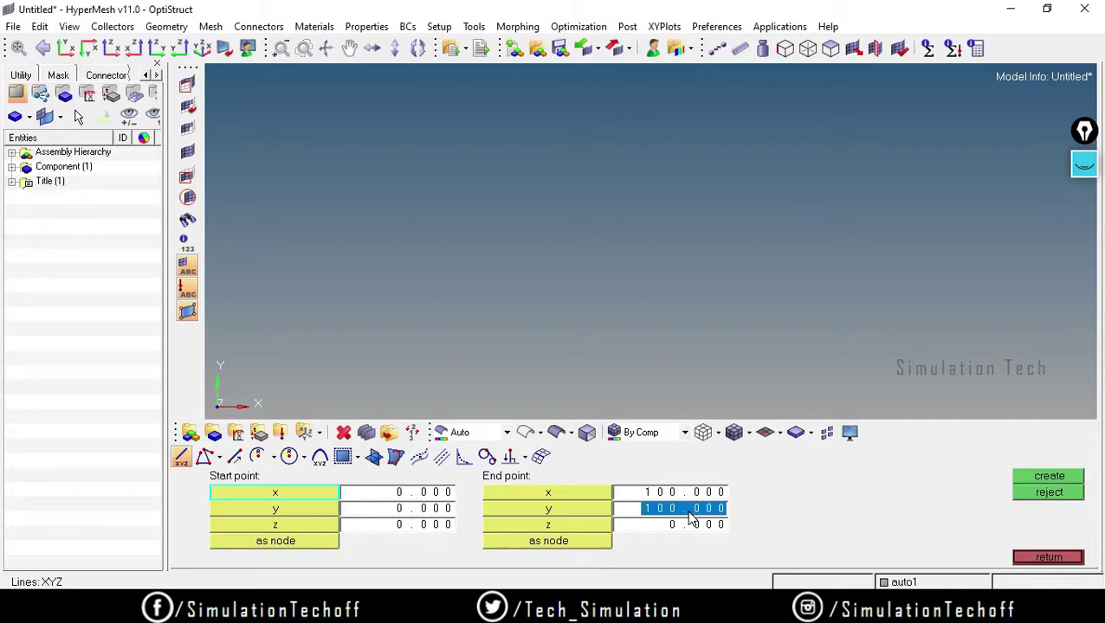
pyautogui.write('0')
pyautogui.click(1038, 477)
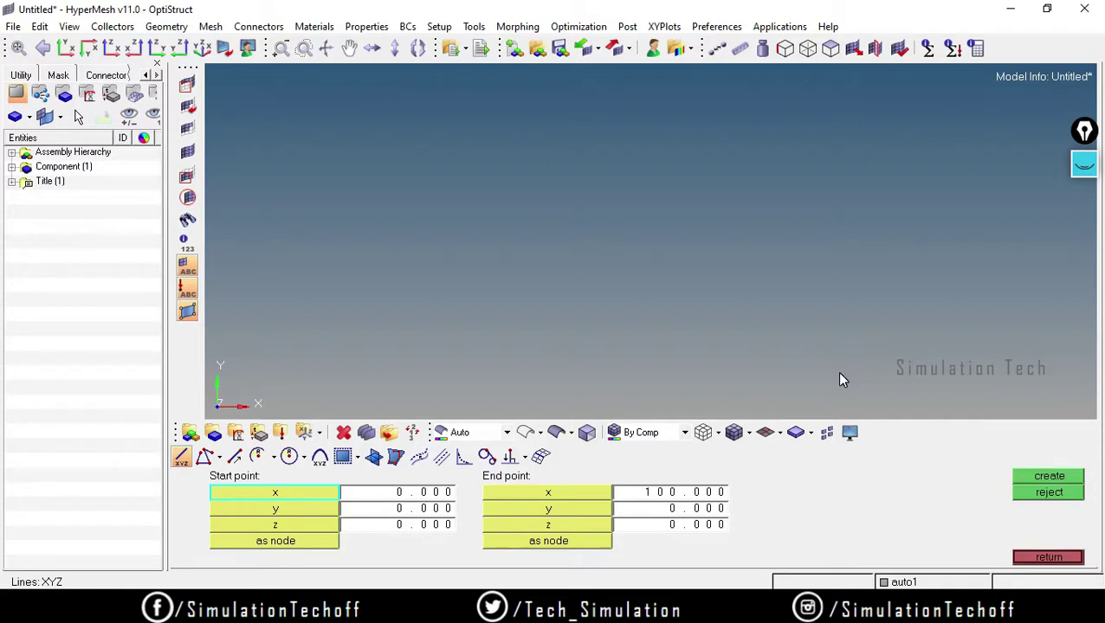
pyautogui.press('f')
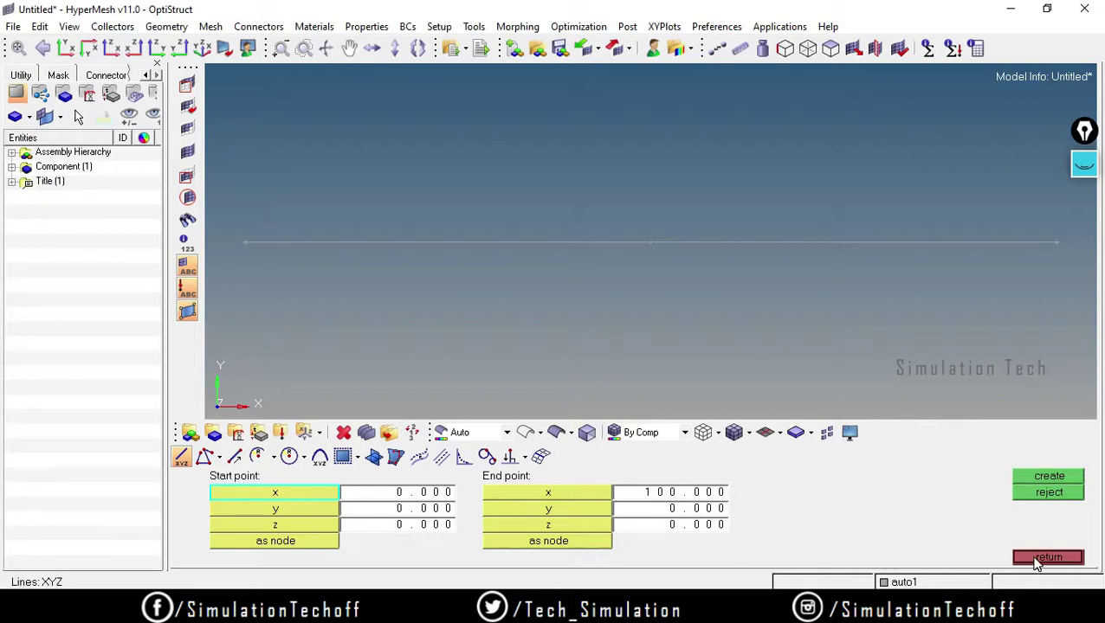
# - Delete the horizontal line from the model
pyautogui.click(204, 459)
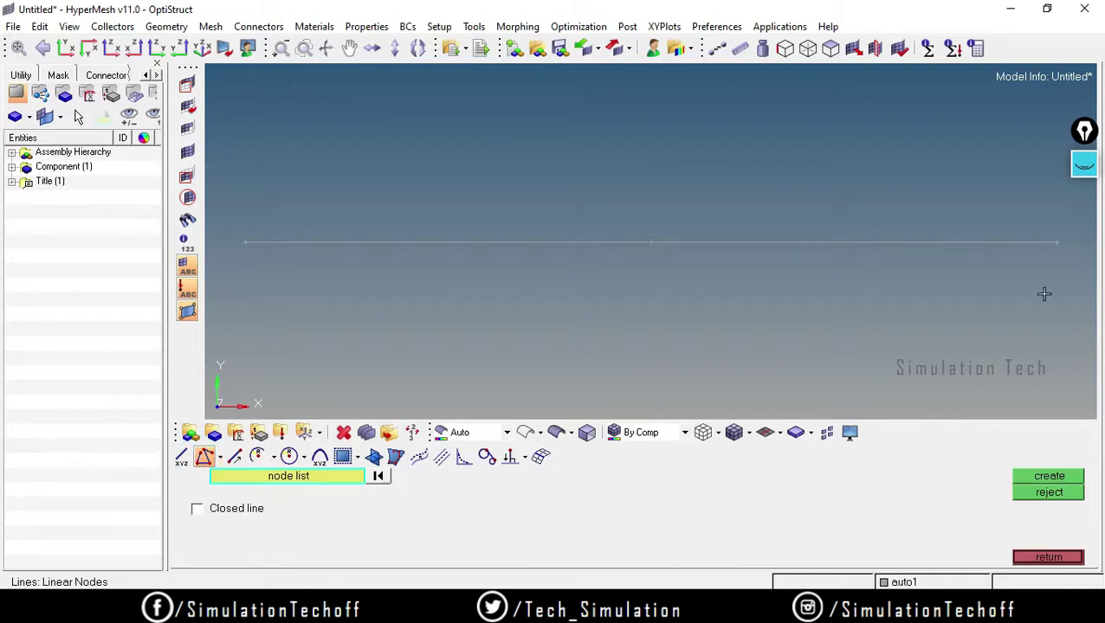
pyautogui.click(1047, 559)
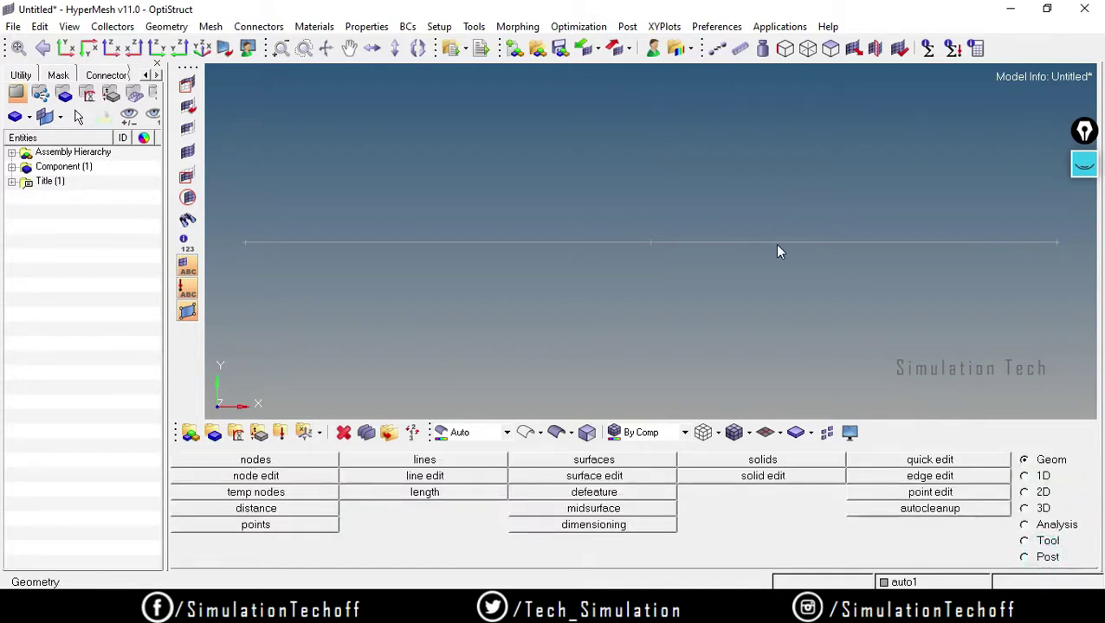
pyautogui.click(344, 433)
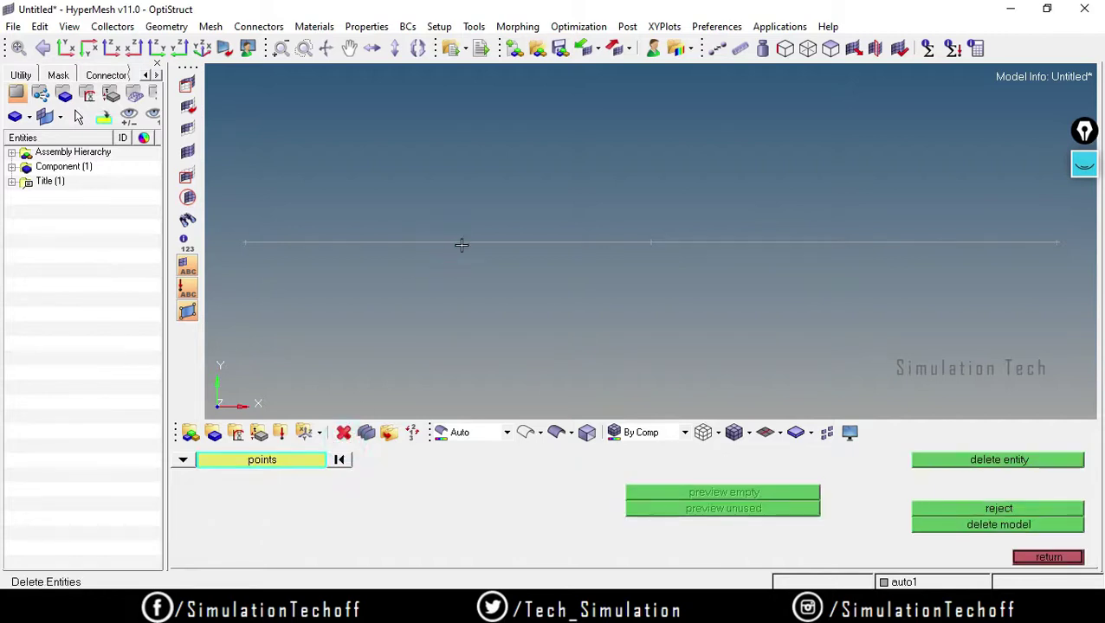
pyautogui.click(182, 464)
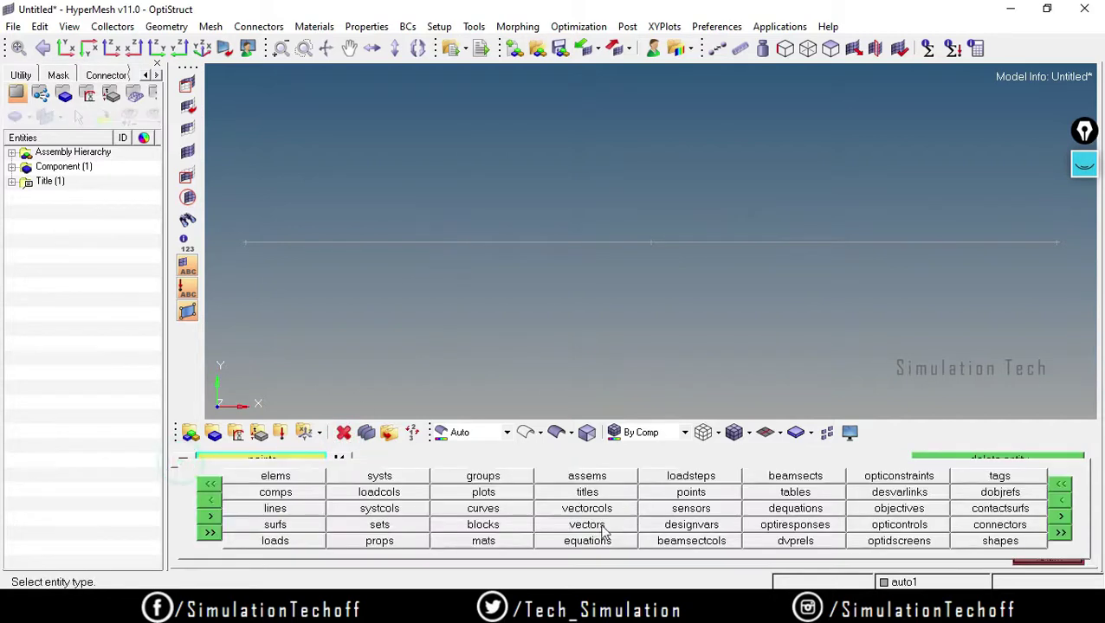
pyautogui.click(271, 509)
pyautogui.click(480, 244)
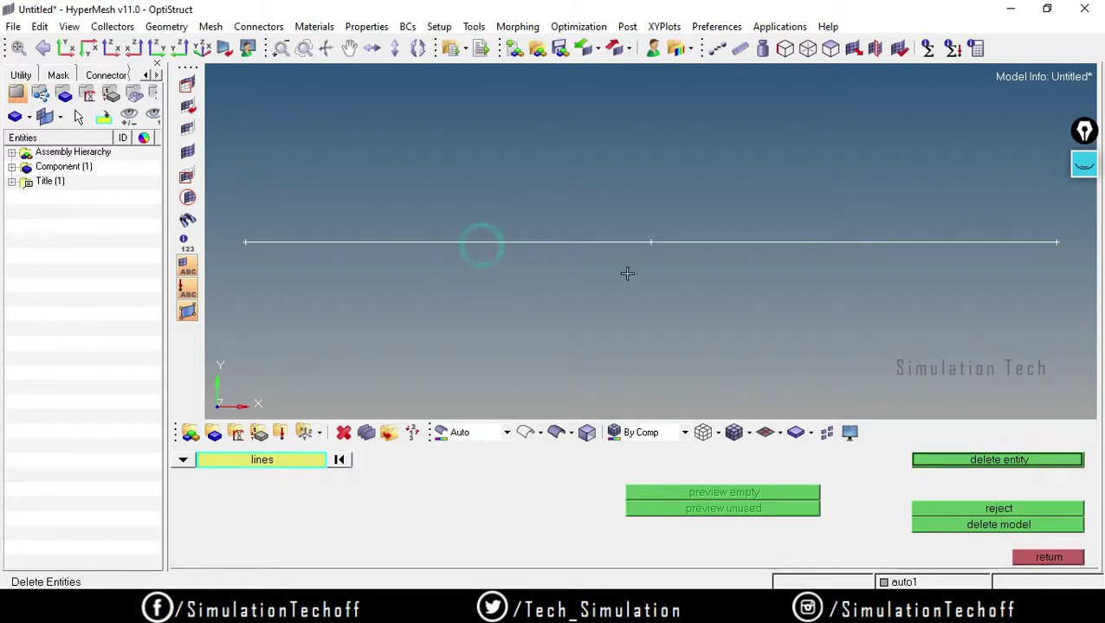
pyautogui.click(979, 461)
pyautogui.click(1049, 559)
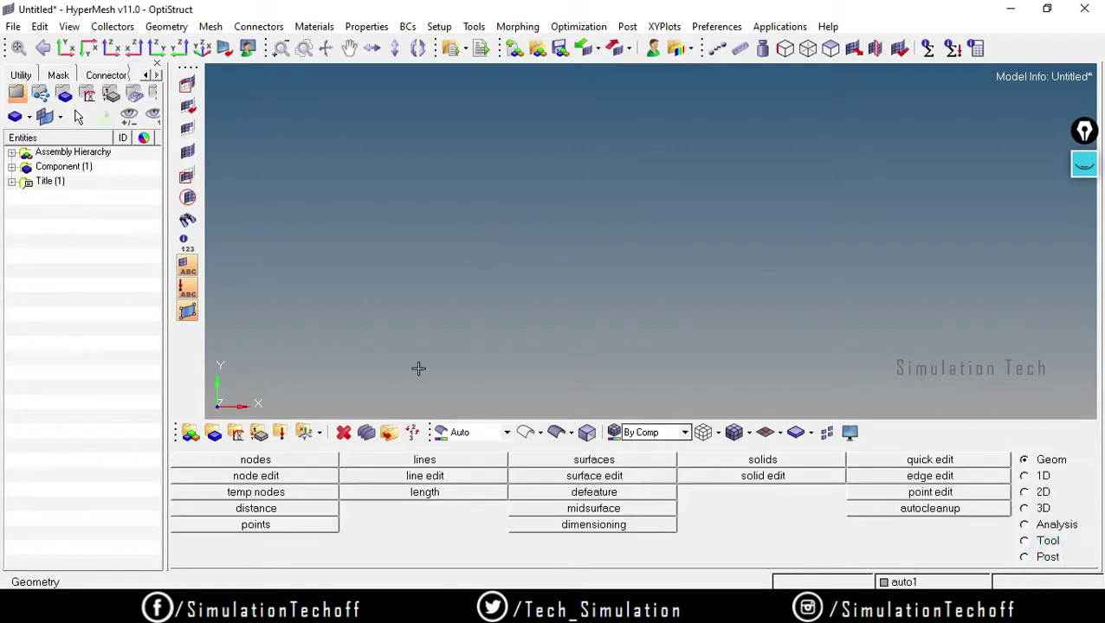
# - Create two nodes by coordinates at (0, 0, 0) and (100, 0, 0)
pyautogui.click(290, 461)
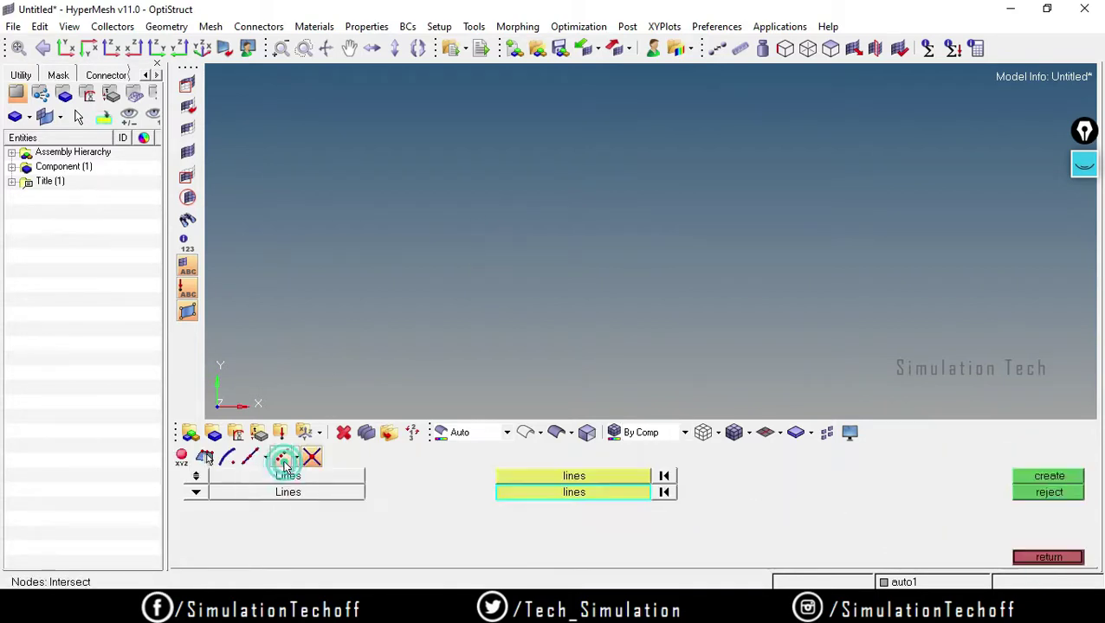
pyautogui.click(181, 457)
pyautogui.click(424, 477)
pyautogui.write('0')
pyautogui.click(1024, 477)
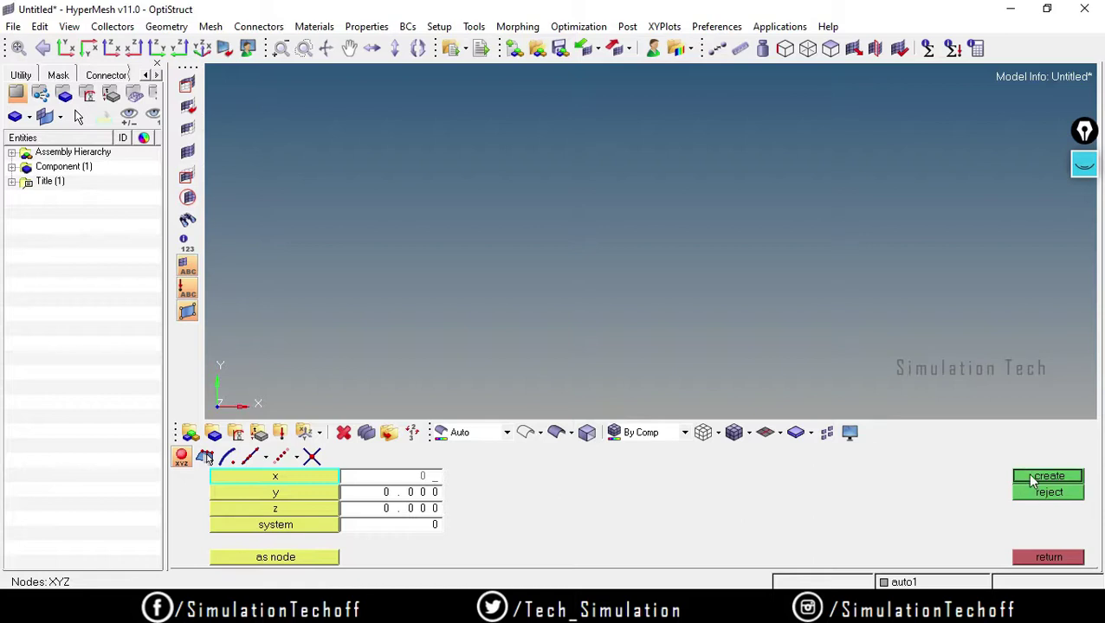
pyautogui.click(416, 482)
pyautogui.write('100')
pyautogui.click(1045, 478)
# - Create a third node by coordinates at (100, 100, 0)
pyautogui.click(412, 492)
pyautogui.write('100')
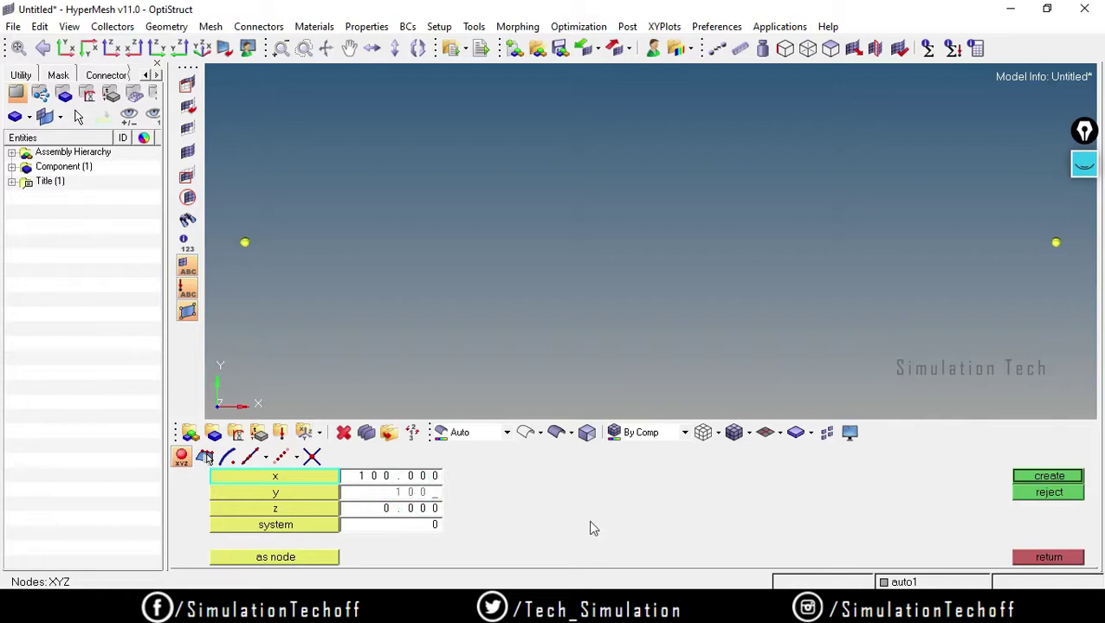
pyautogui.click(1048, 478)
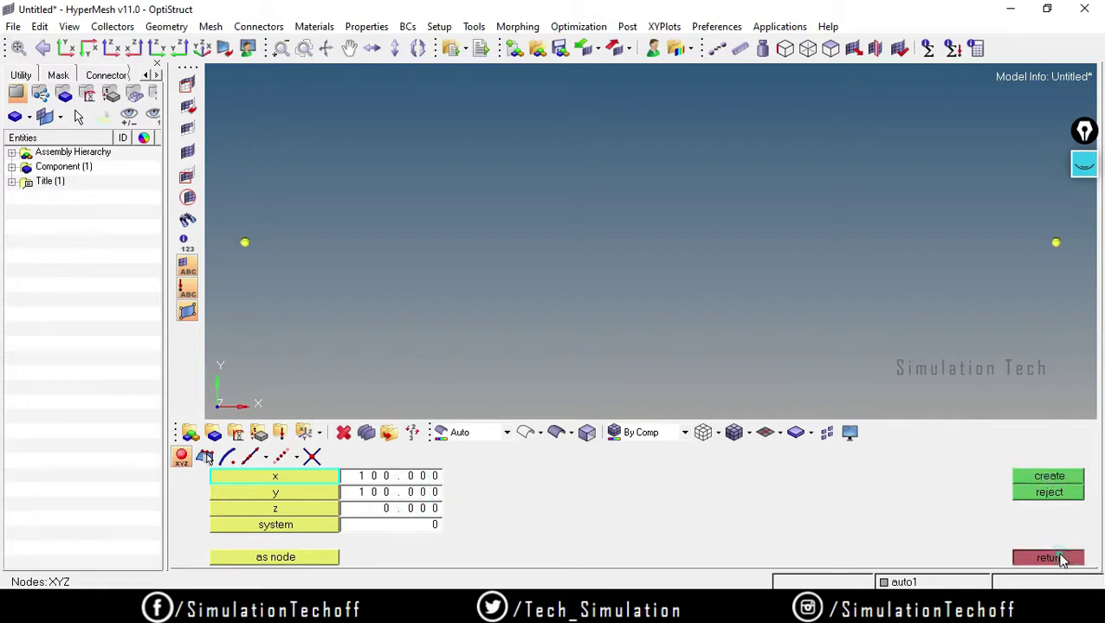
pyautogui.click(1060, 559)
# - Create an open Linear Nodes line from the origin node through (100, 0, 0) to (100, 100, 0)
pyautogui.press('f')
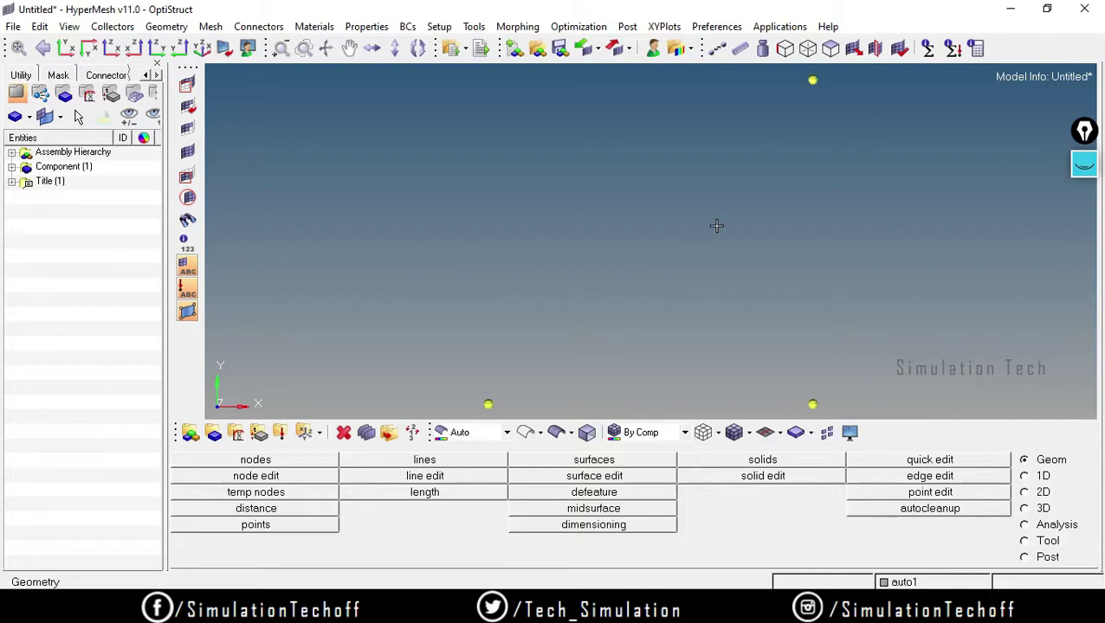
pyautogui.scroll(-2, 724, 272)
pyautogui.scroll(-1, 724, 272)
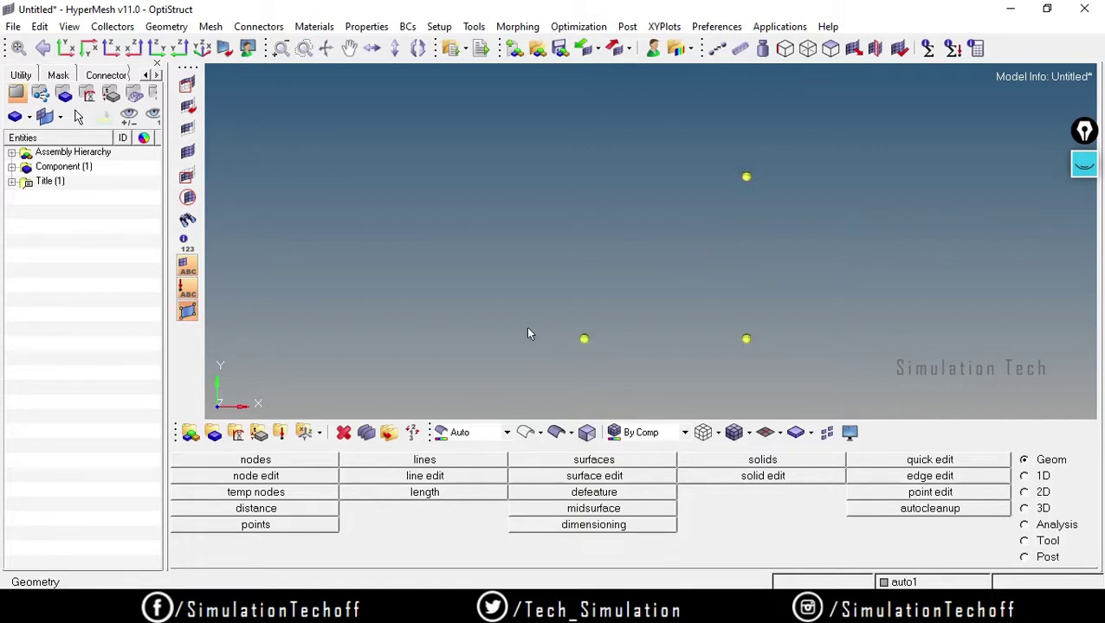
pyautogui.scroll(2, 683, 312)
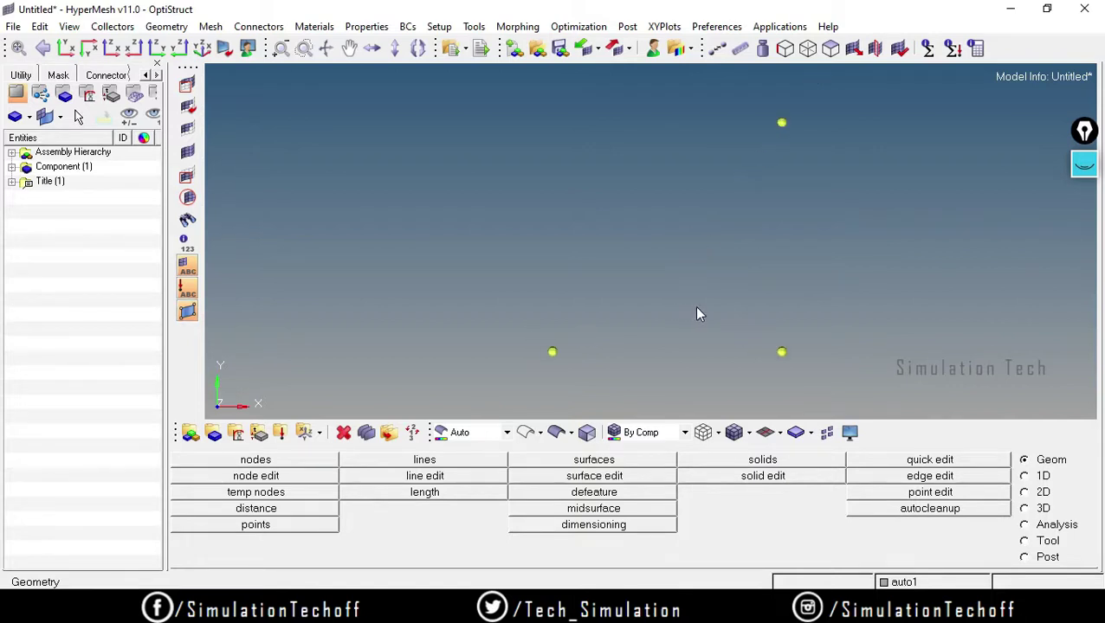
pyautogui.click(403, 461)
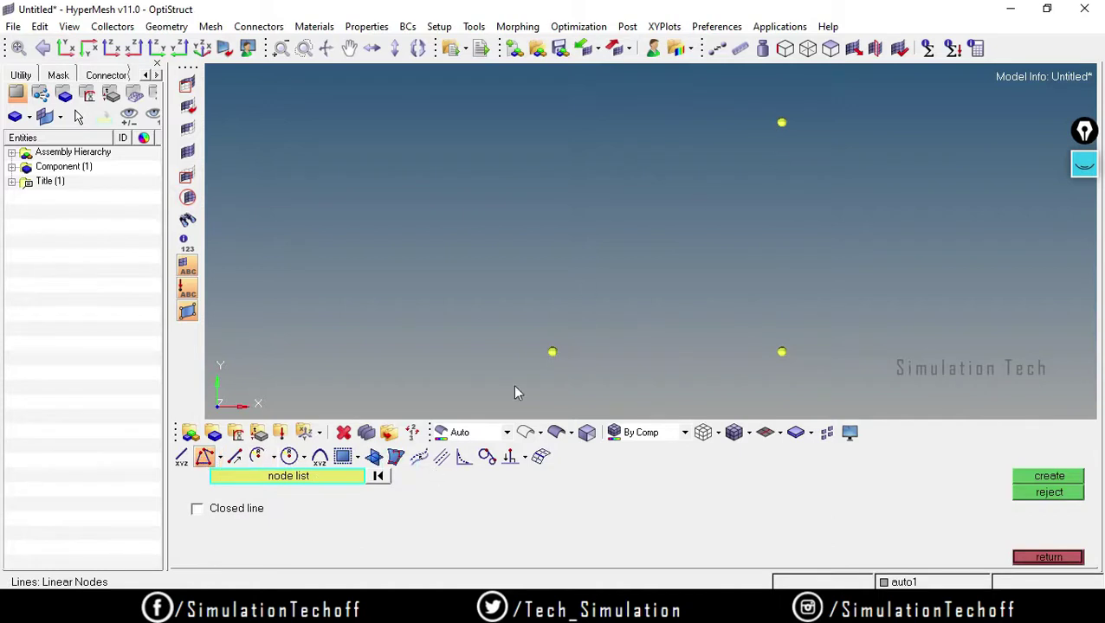
pyautogui.click(552, 352)
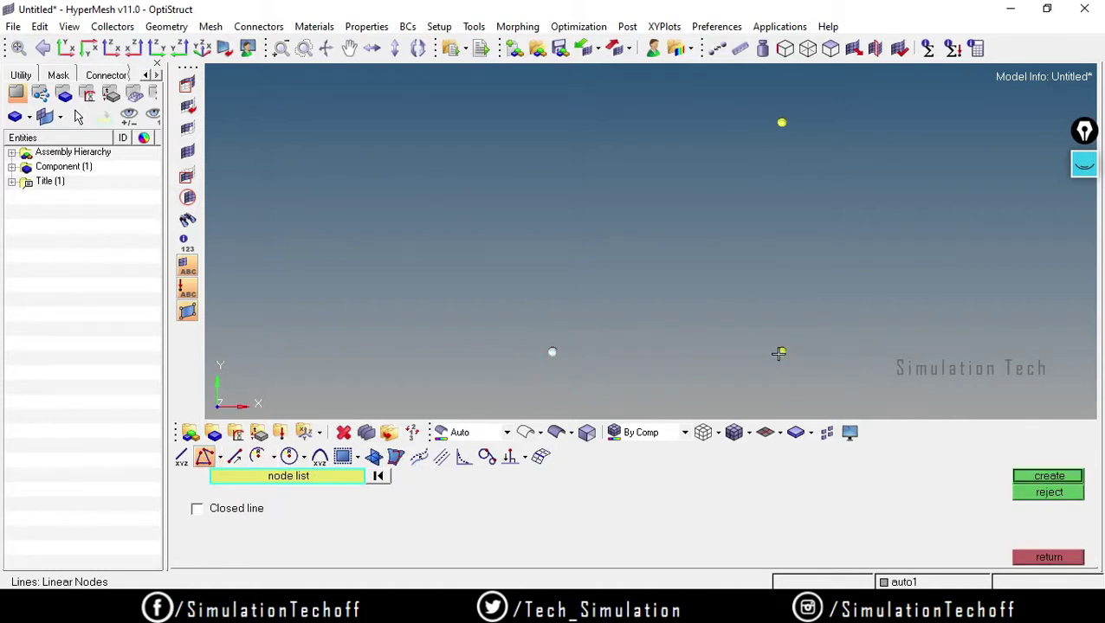
pyautogui.click(780, 353)
pyautogui.click(782, 126)
pyautogui.click(1049, 476)
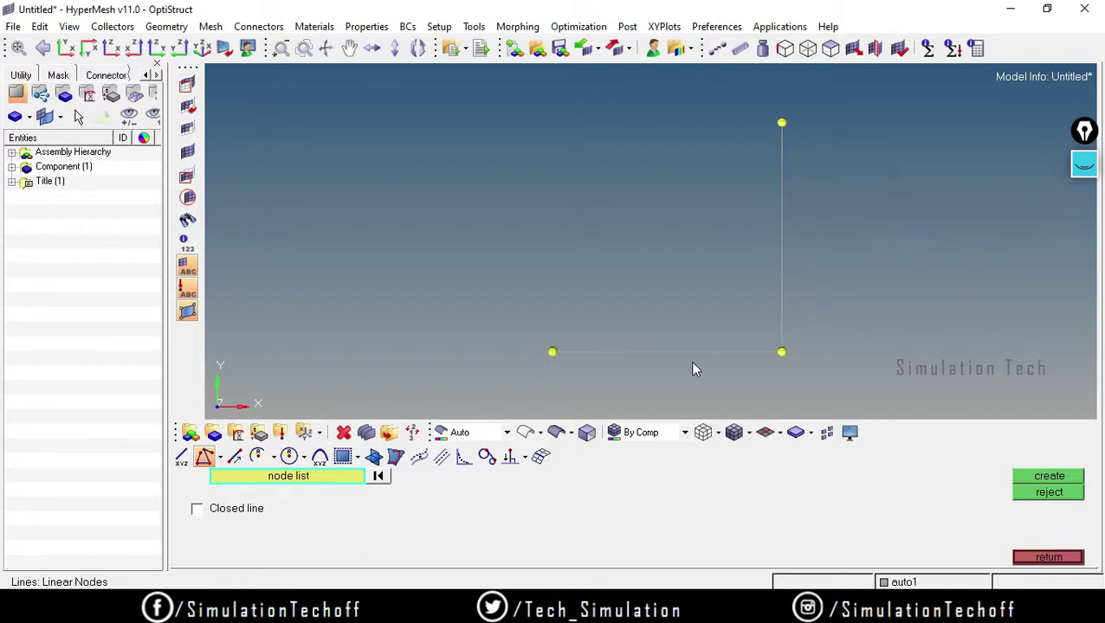
pyautogui.click(782, 265)
pyautogui.click(1032, 560)
pyautogui.click(780, 273)
pyautogui.click(435, 463)
pyautogui.click(1048, 558)
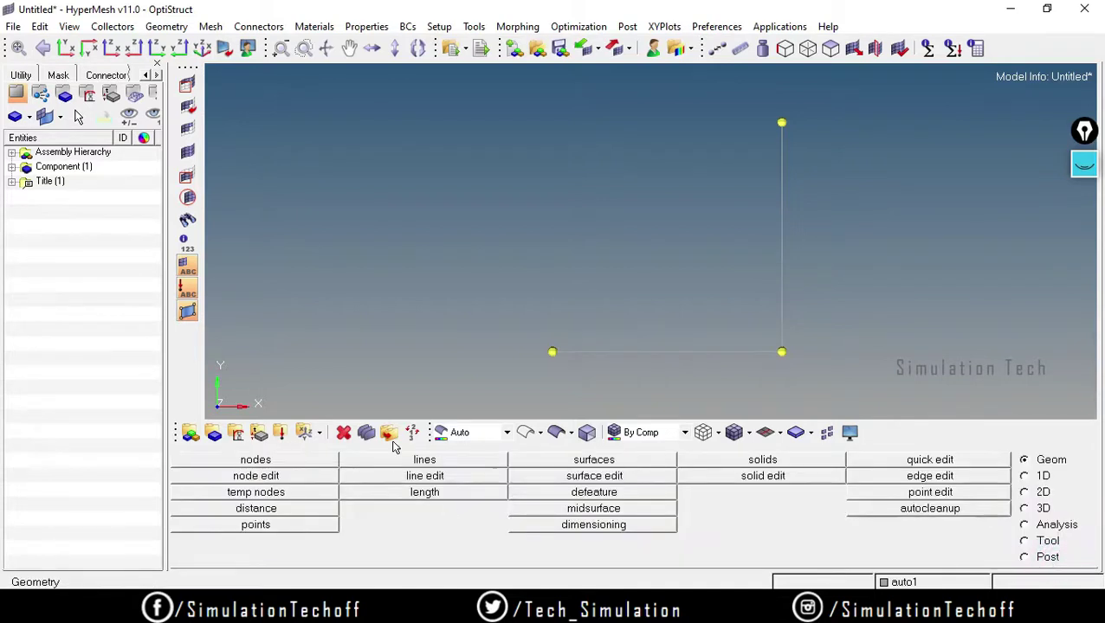
# - Select the L-shaped line for deletion and temporarily show line directions to examine its orientation
pyautogui.click(343, 431)
pyautogui.click(655, 353)
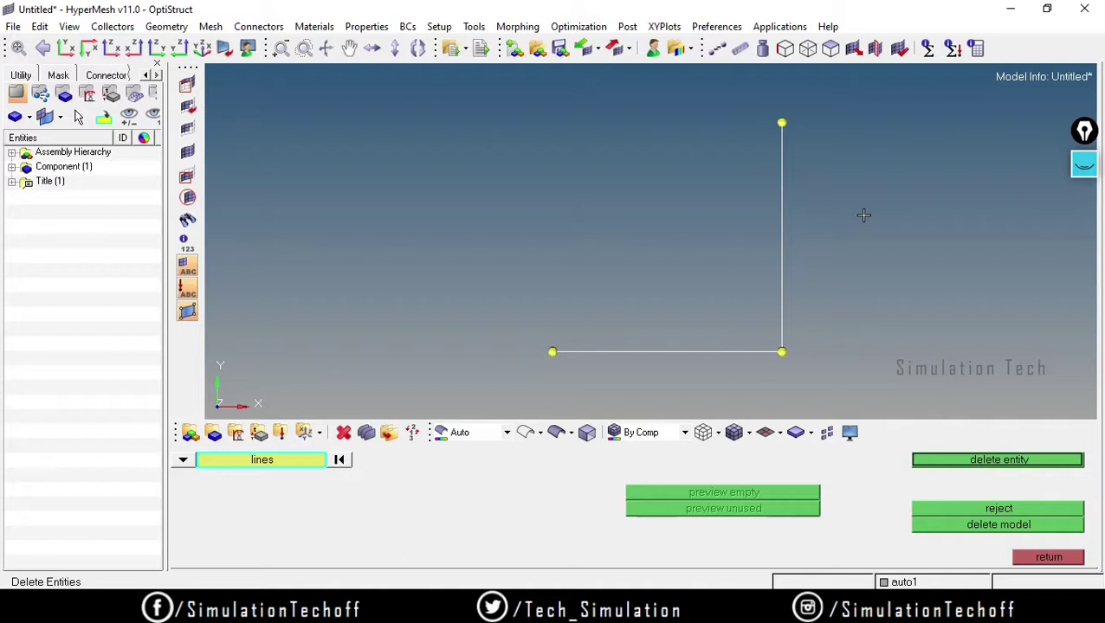
pyautogui.click(849, 434)
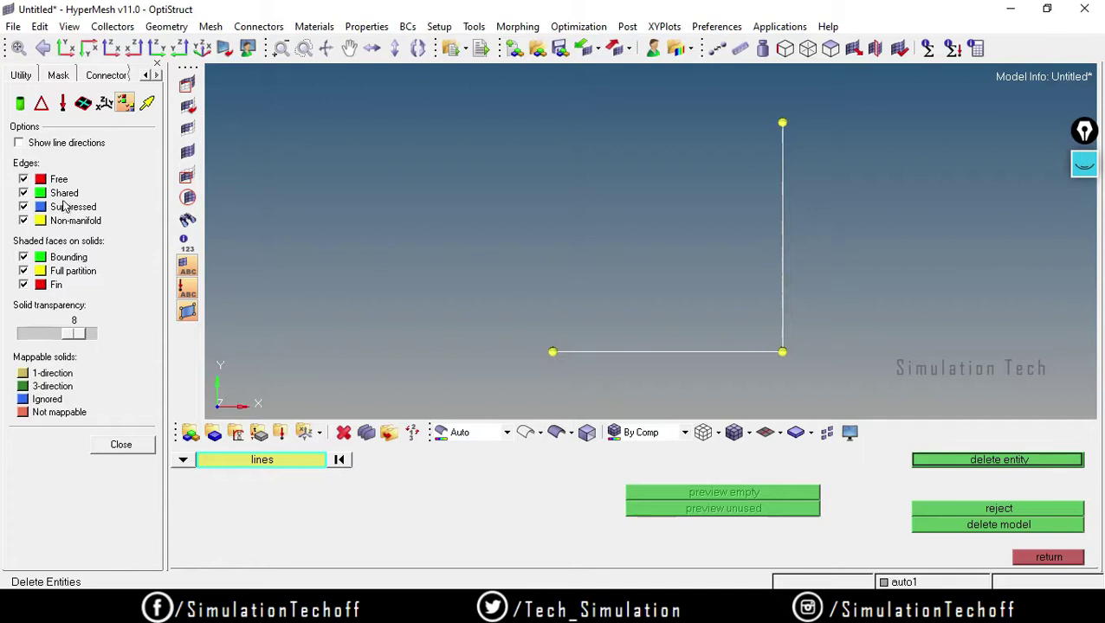
pyautogui.click(19, 142)
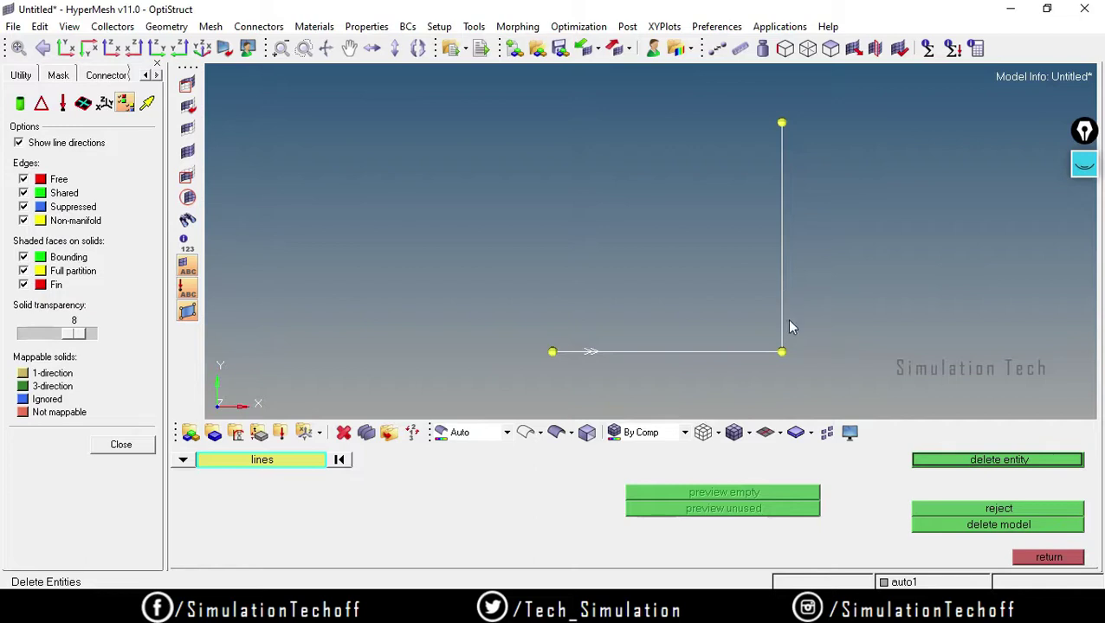
pyautogui.click(19, 143)
# - Delete the selected L-shaped line, keeping the three nodes
pyautogui.click(1045, 562)
pyautogui.click(968, 460)
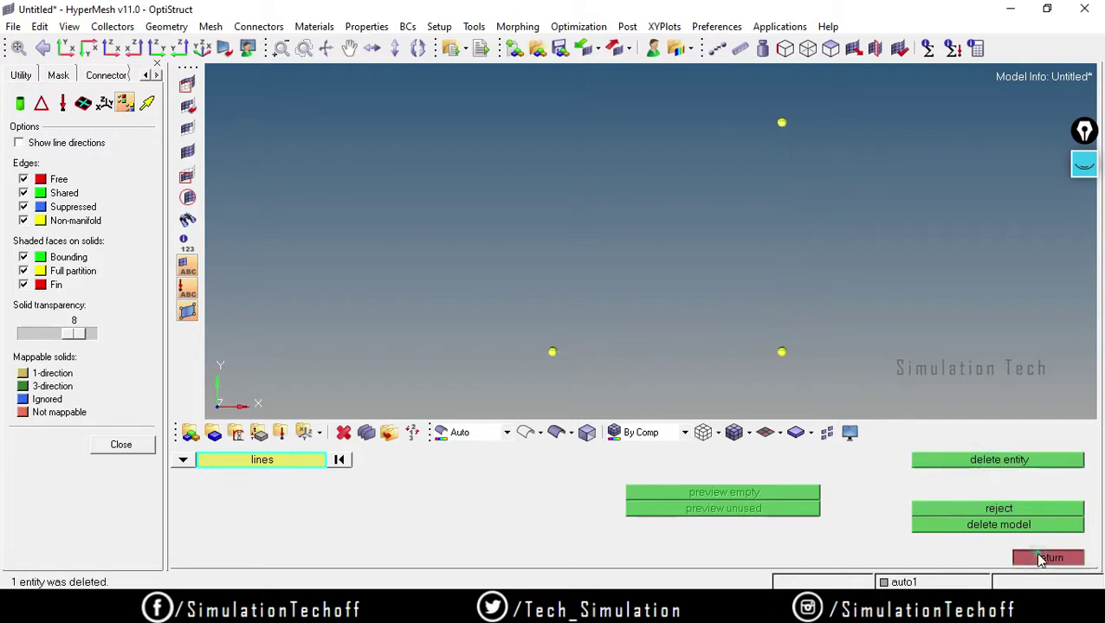
pyautogui.click(1048, 557)
# - Create a closed Linear Nodes line through the three nodes with the Closed line option enabled, forming a triangle
pyautogui.click(402, 461)
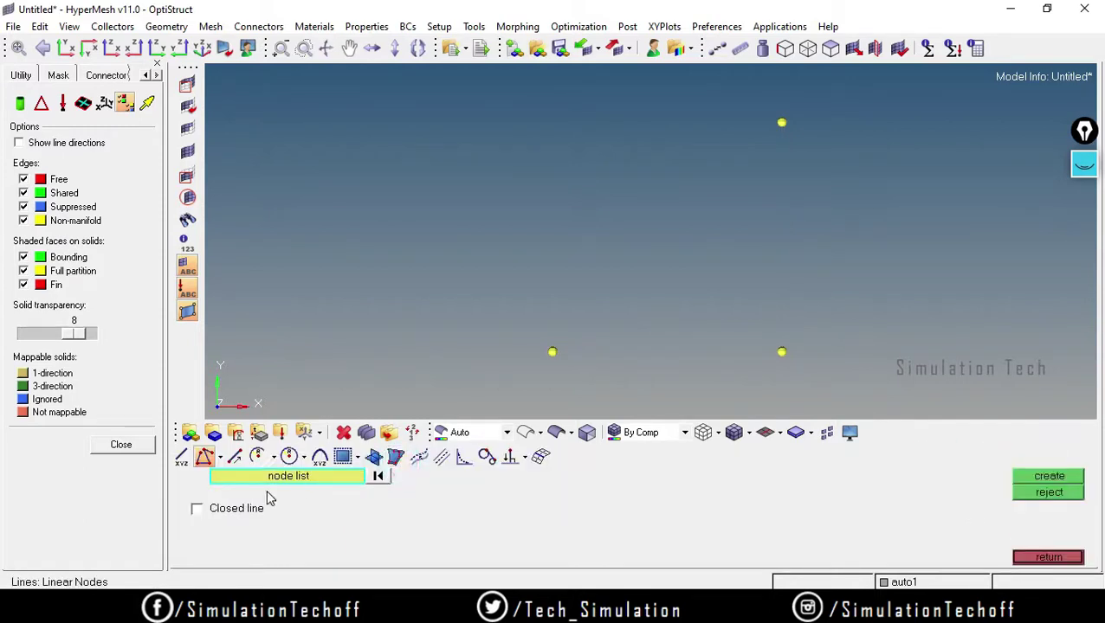
pyautogui.click(197, 509)
pyautogui.click(552, 352)
pyautogui.click(782, 352)
pyautogui.click(781, 123)
pyautogui.click(1028, 479)
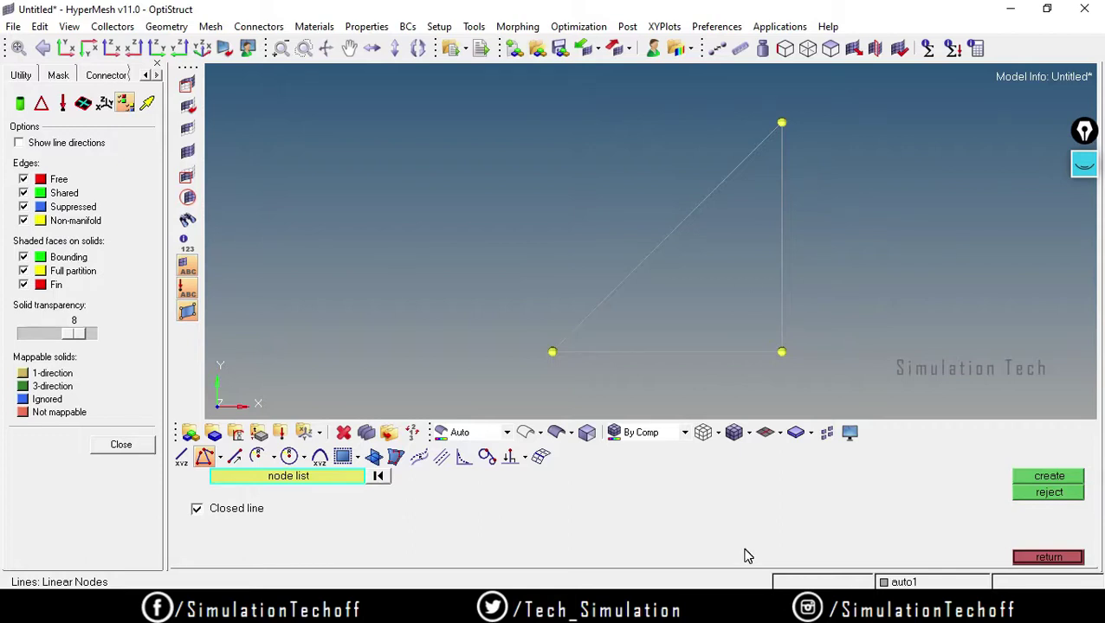
# - Reject the triangular Linear Nodes line and create a closed Standard Nodes line through the same three nodes, starting from the origin
pyautogui.click(1066, 497)
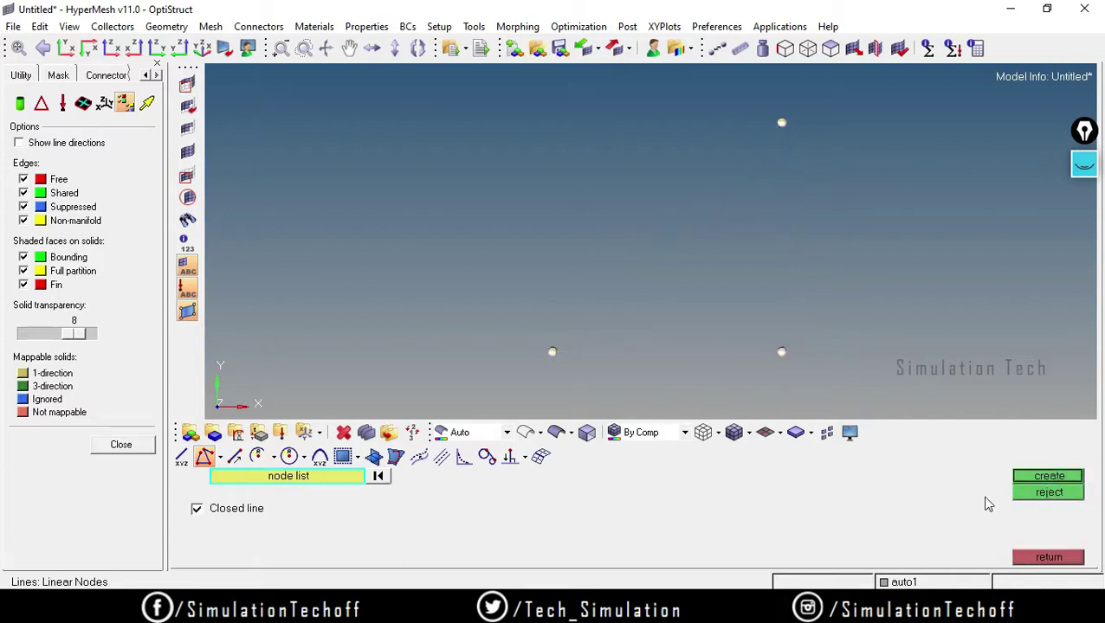
pyautogui.click(218, 458)
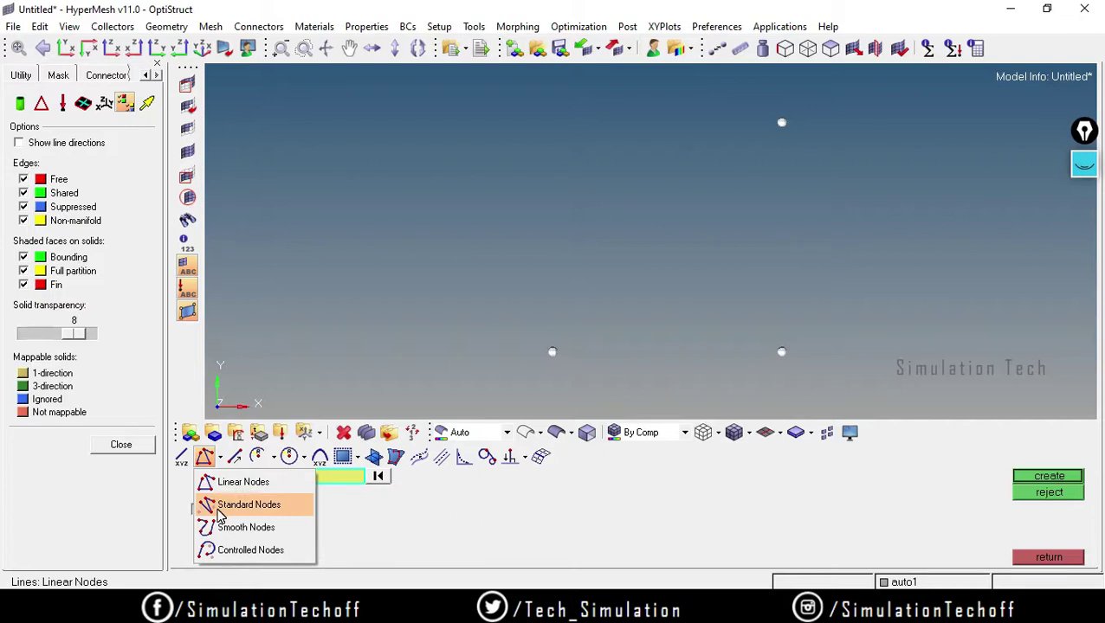
pyautogui.click(283, 511)
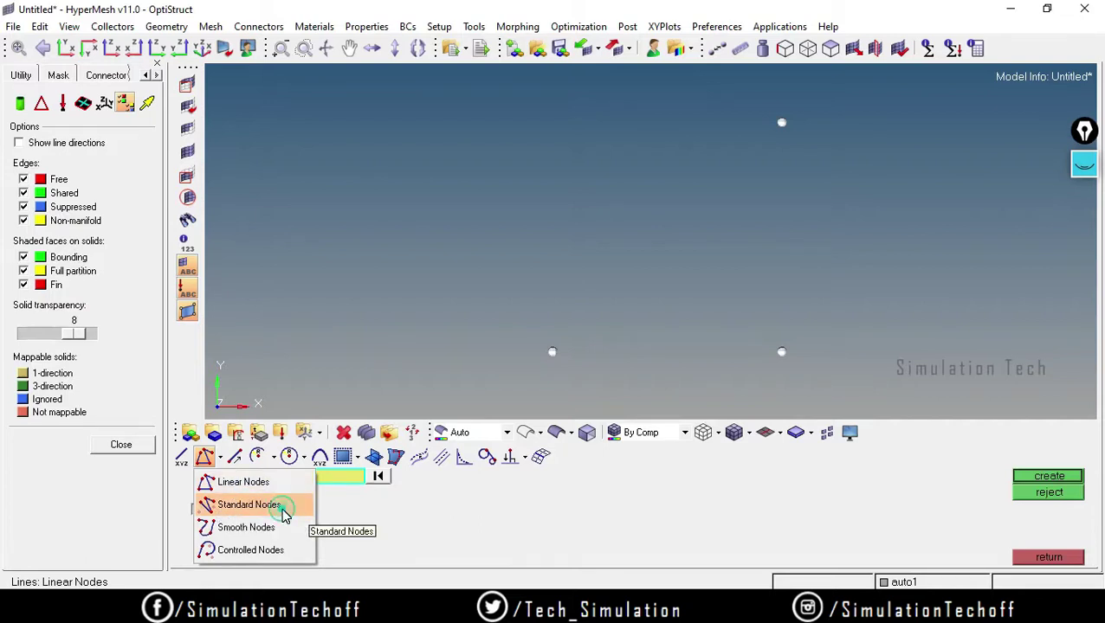
pyautogui.click(377, 477)
pyautogui.click(552, 353)
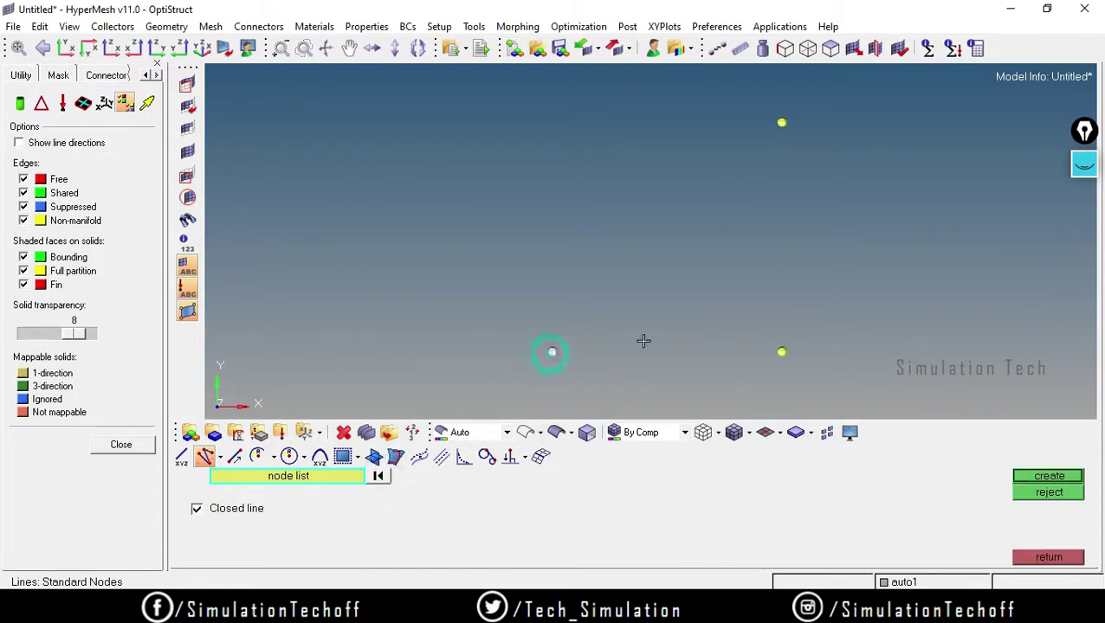
pyautogui.click(781, 351)
pyautogui.click(782, 122)
pyautogui.click(1029, 482)
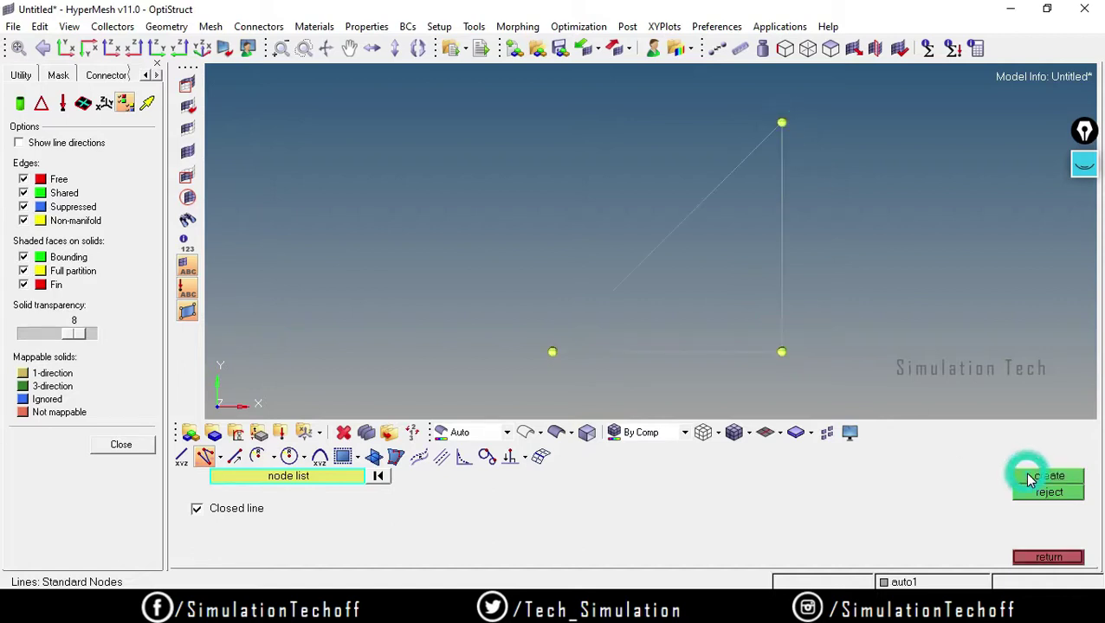
# - Reject the Standard Nodes line and create a closed Smooth Nodes line through the three nodes
pyautogui.click(219, 457)
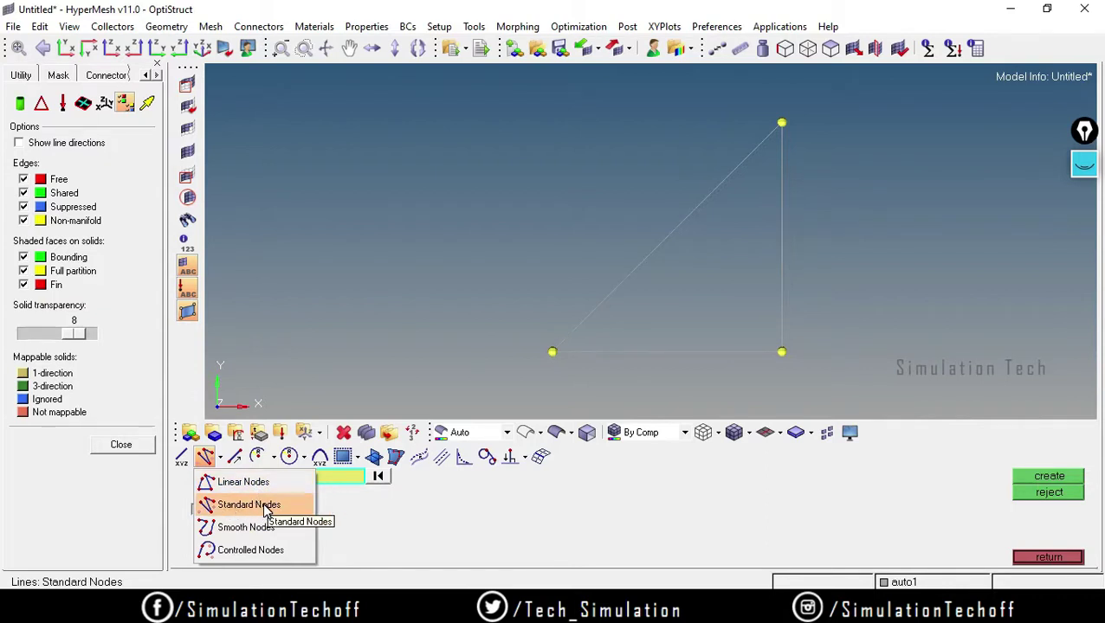
pyautogui.click(1056, 492)
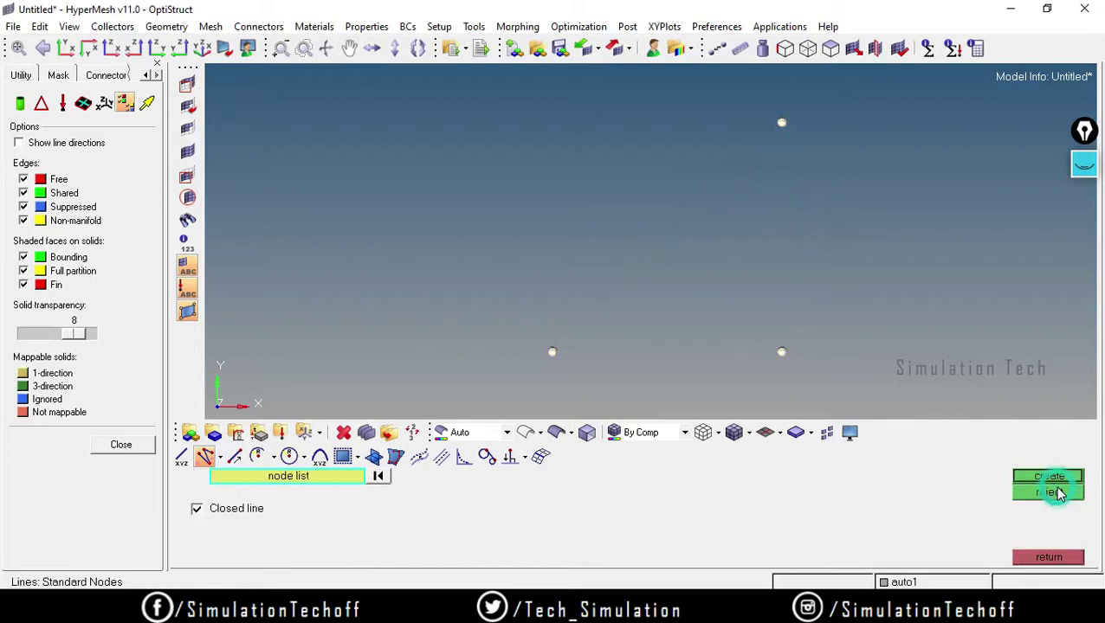
pyautogui.click(217, 461)
pyautogui.click(227, 527)
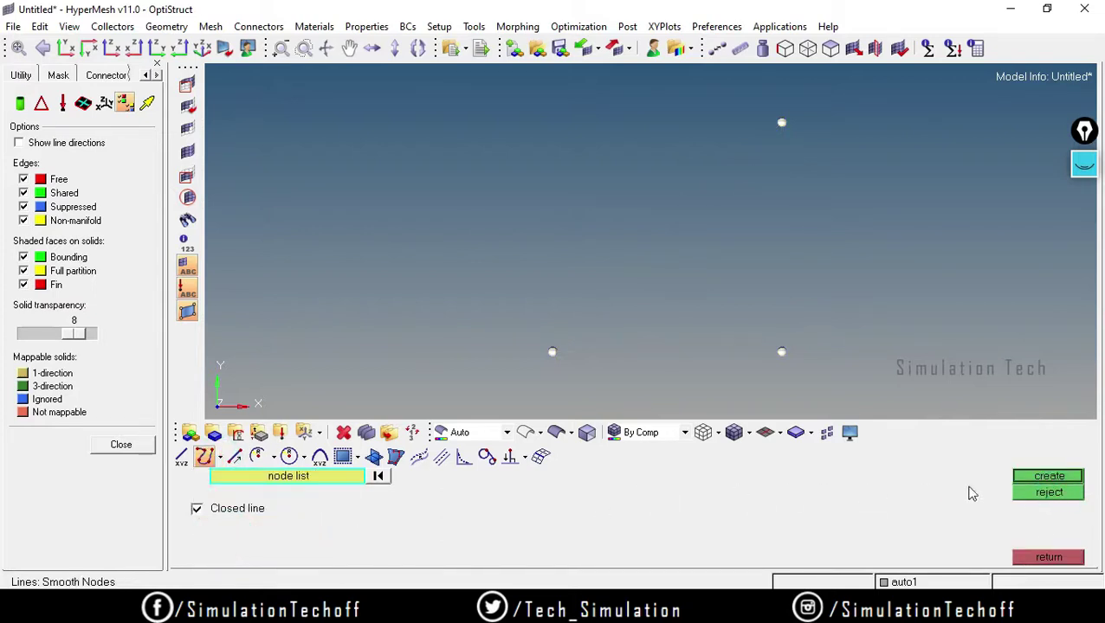
pyautogui.click(1046, 476)
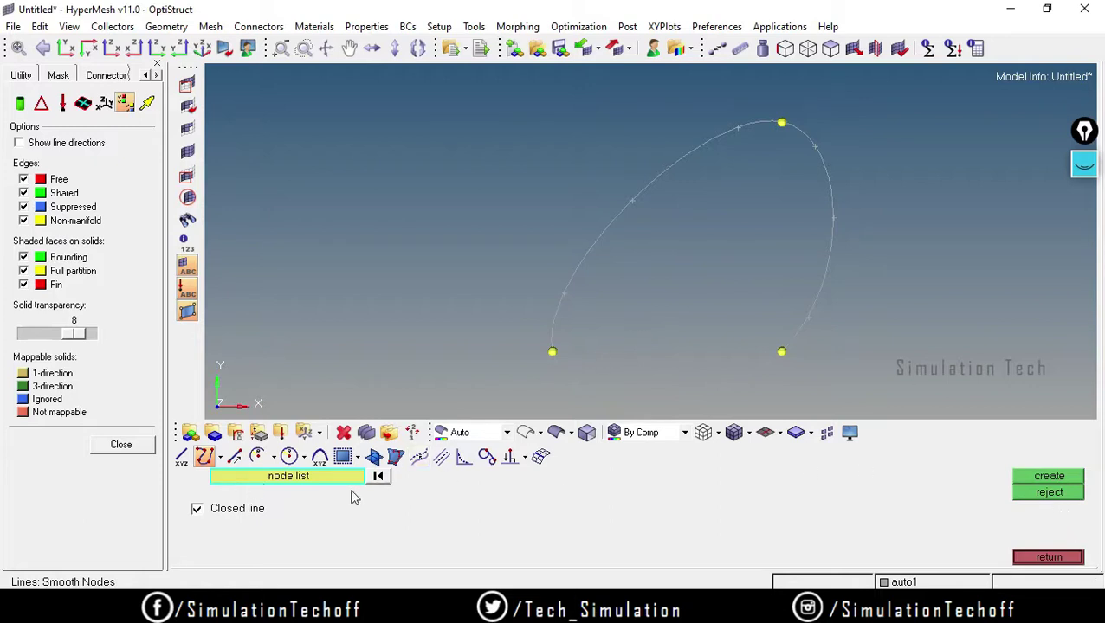
# - Reject the closed smooth line and create an open Smooth Nodes line with Free start and end slopes
pyautogui.click(1050, 497)
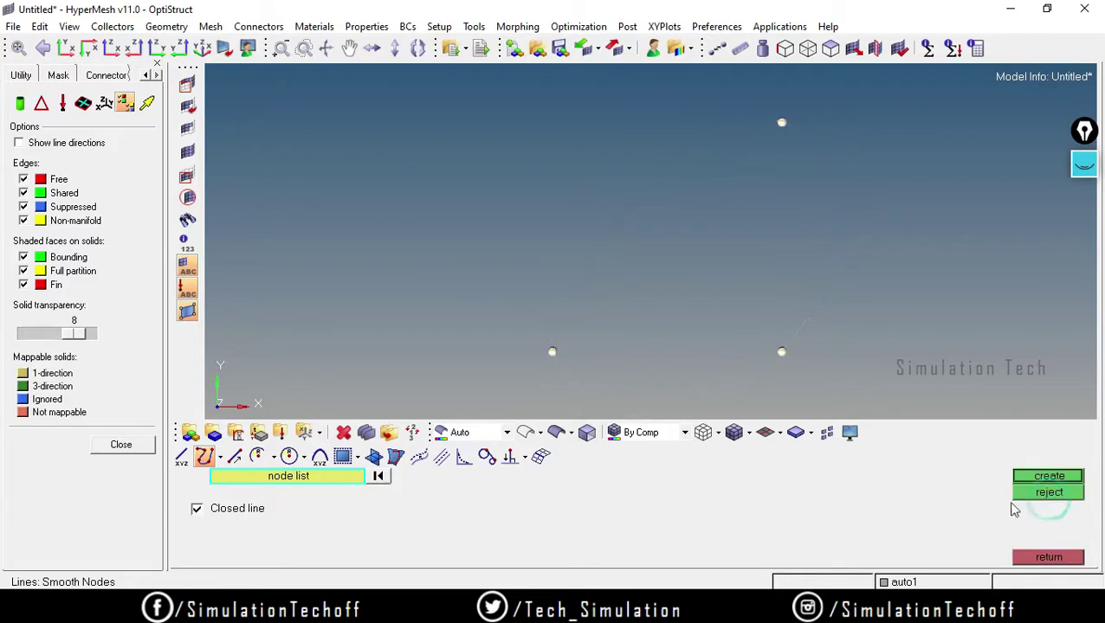
pyautogui.click(197, 509)
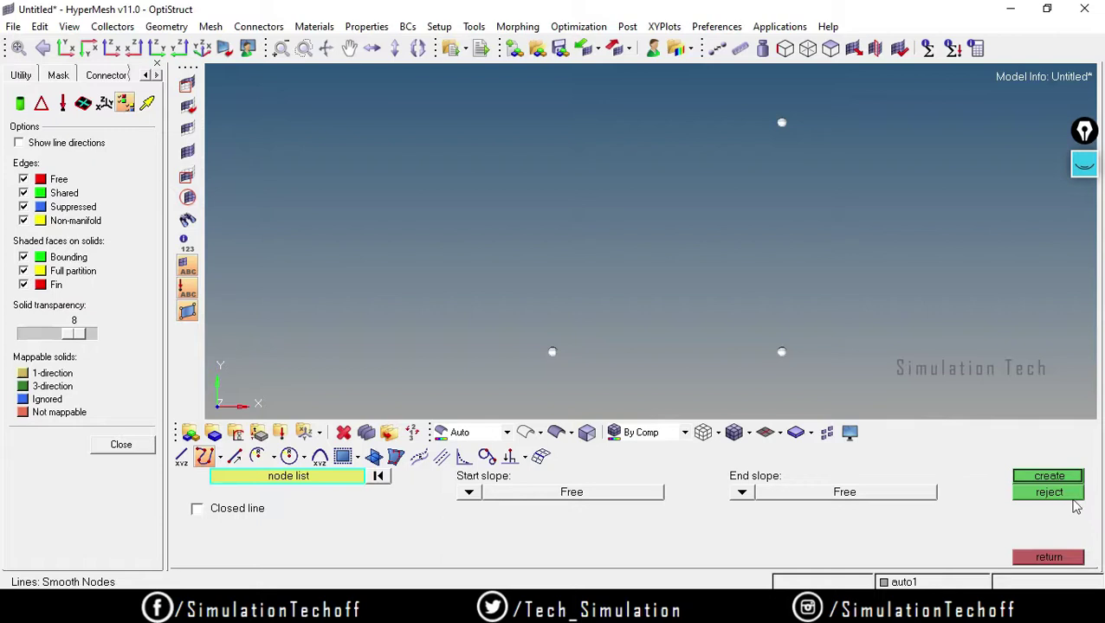
pyautogui.click(1043, 481)
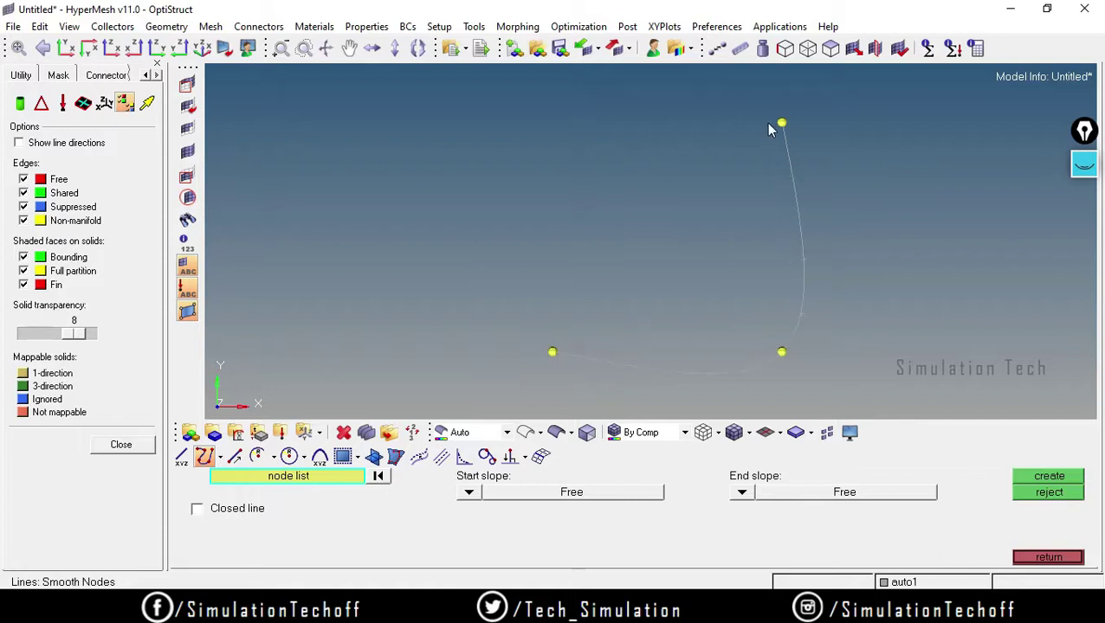
# - Reject the open smooth line, set the Start slope to Normal and review its available direction options
pyautogui.click(1039, 493)
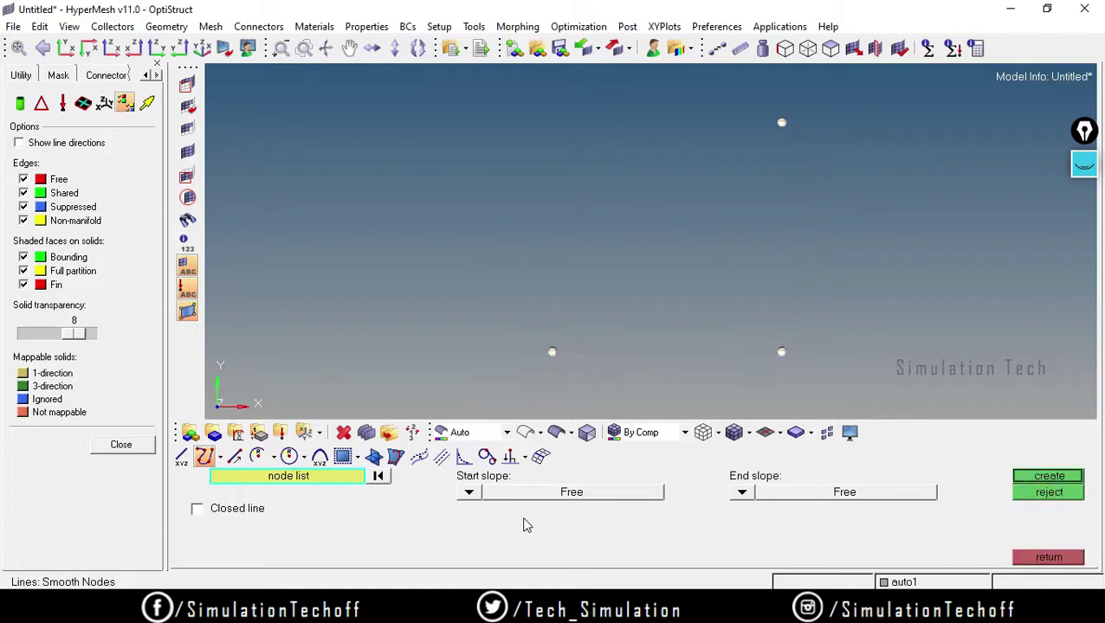
pyautogui.click(470, 493)
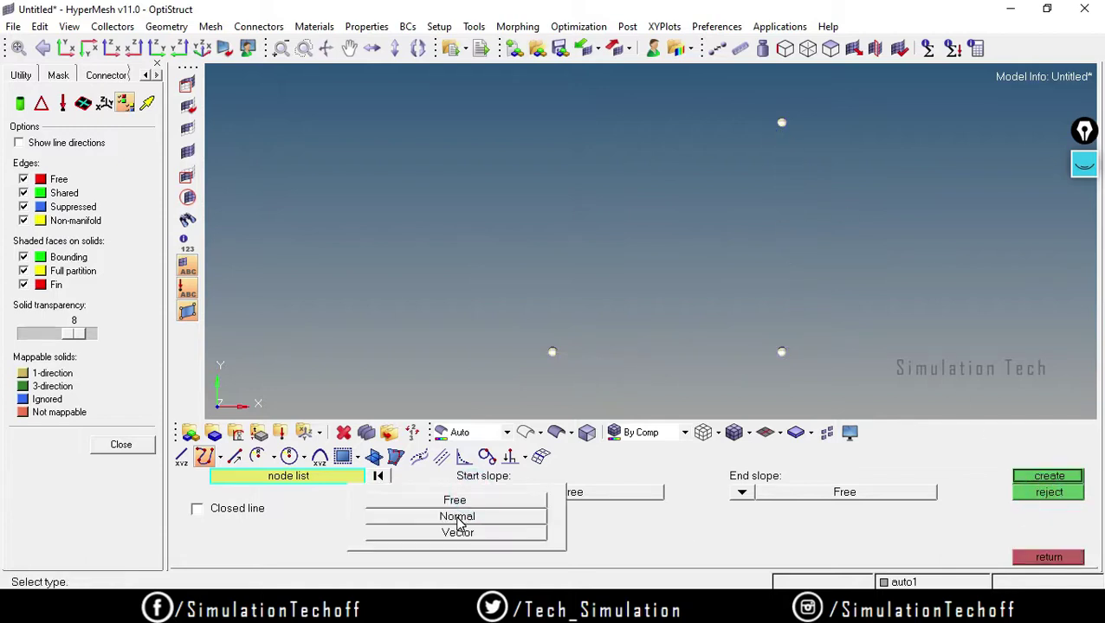
pyautogui.click(459, 517)
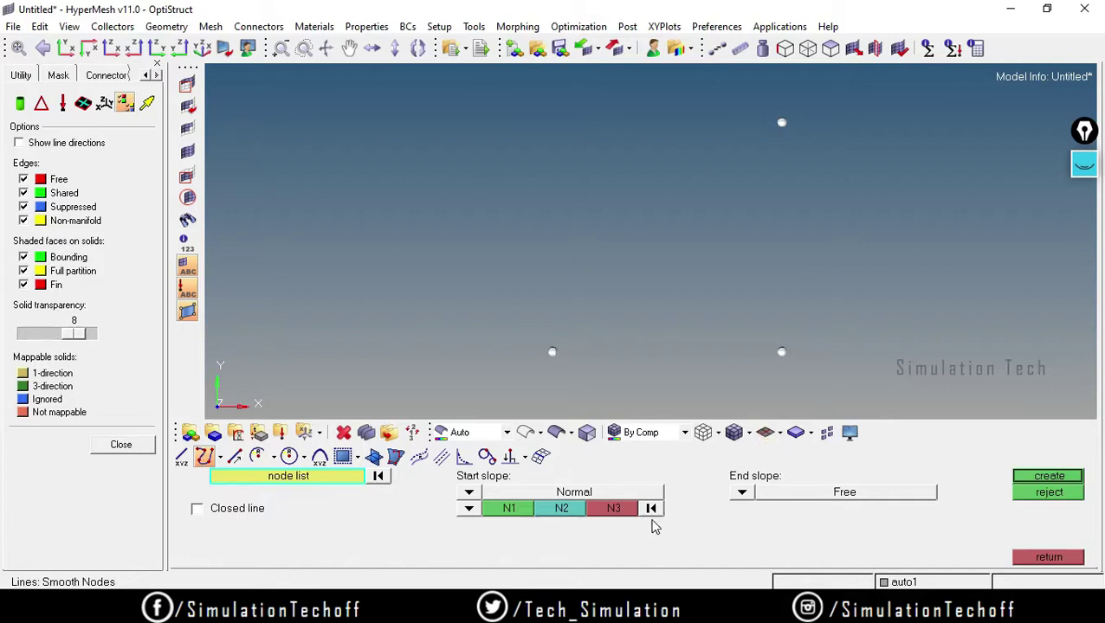
pyautogui.click(468, 508)
pyautogui.click(467, 510)
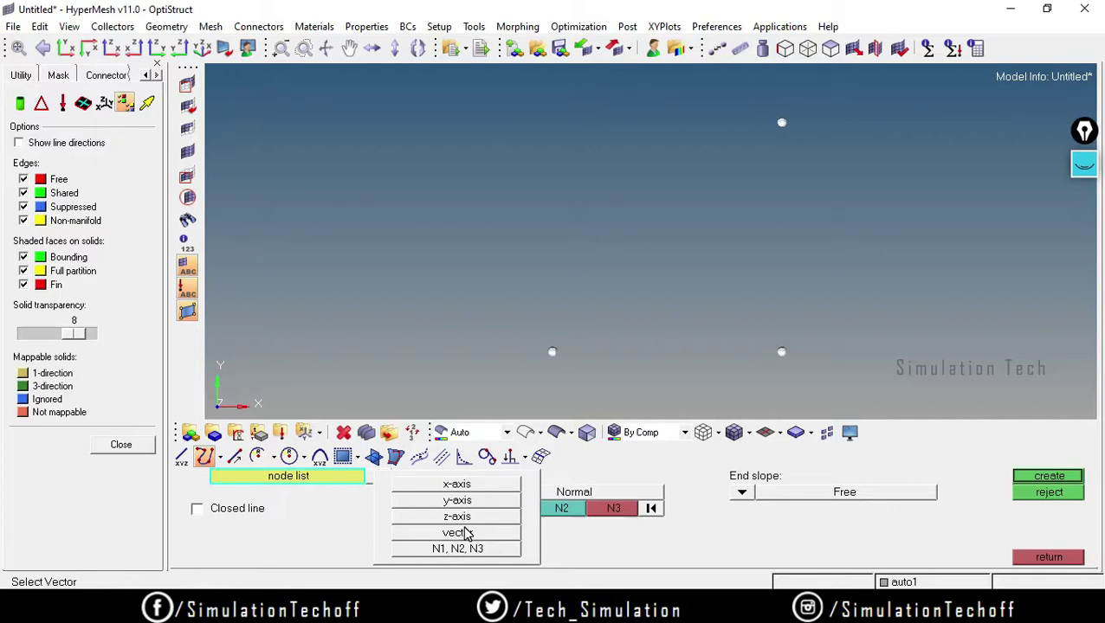
pyautogui.click(378, 493)
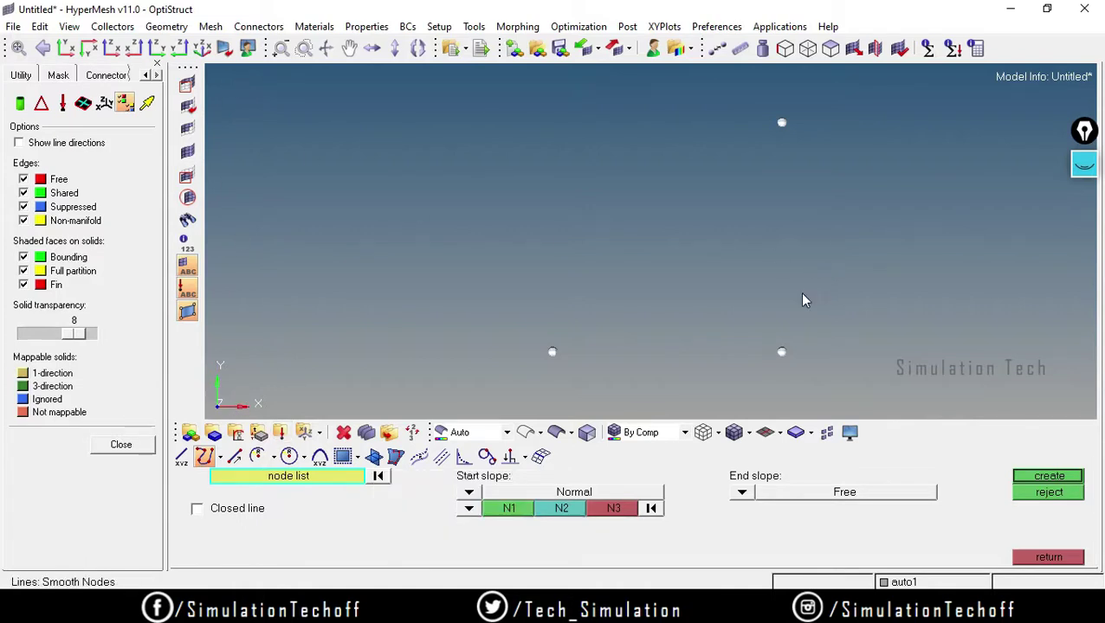
# - Orbit to an oblique view and trace the coordinate triad's axes with the on-screen annotation line tool to explain the normal direction
pyautogui.moveTo(799, 296)
pyautogui.keyDown('ctrl'); pyautogui.mouseDown(button='right')
pyautogui.moveTo(622, 289)
pyautogui.moveTo(812, 279)
pyautogui.moveTo(814, 254)
pyautogui.mouseUp(button='right'); pyautogui.keyUp('ctrl')
pyautogui.moveTo(815, 254)
pyautogui.keyDown('ctrl'); pyautogui.mouseDown()
pyautogui.moveTo(727, 282)
pyautogui.moveTo(710, 239)
pyautogui.moveTo(666, 197)
pyautogui.moveTo(653, 242)
pyautogui.mouseUp(); pyautogui.keyUp('ctrl')
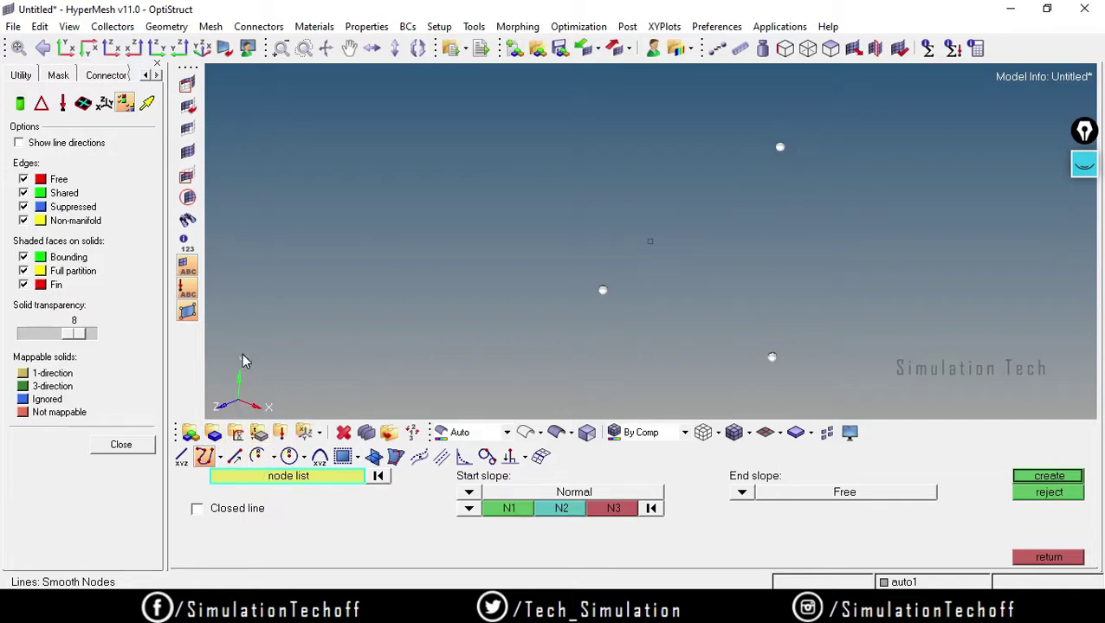
pyautogui.click(1084, 165)
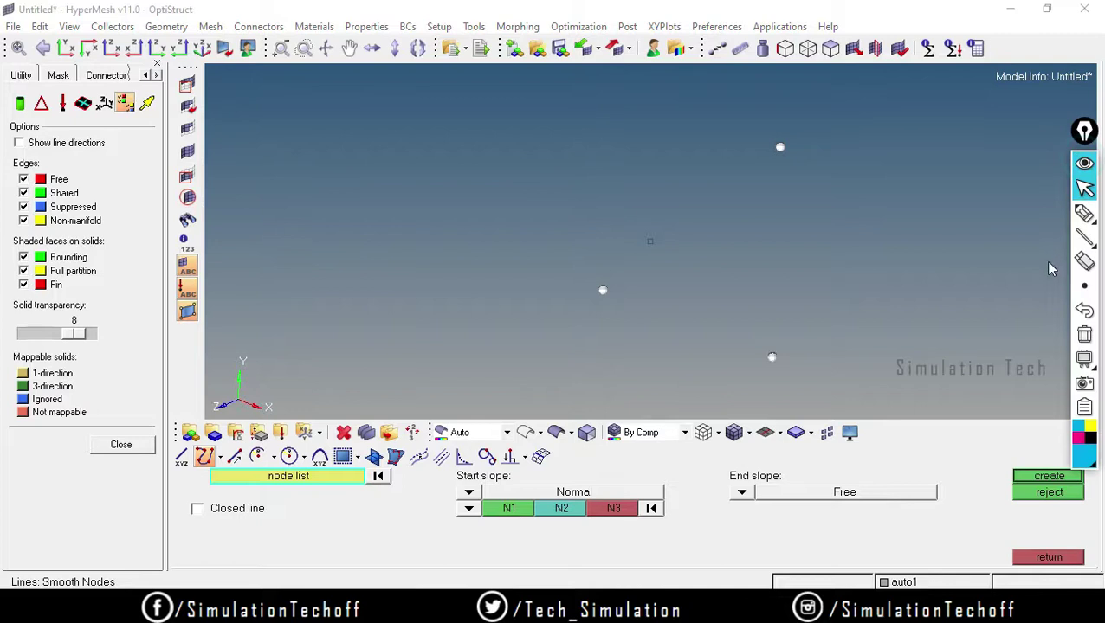
pyautogui.click(1085, 242)
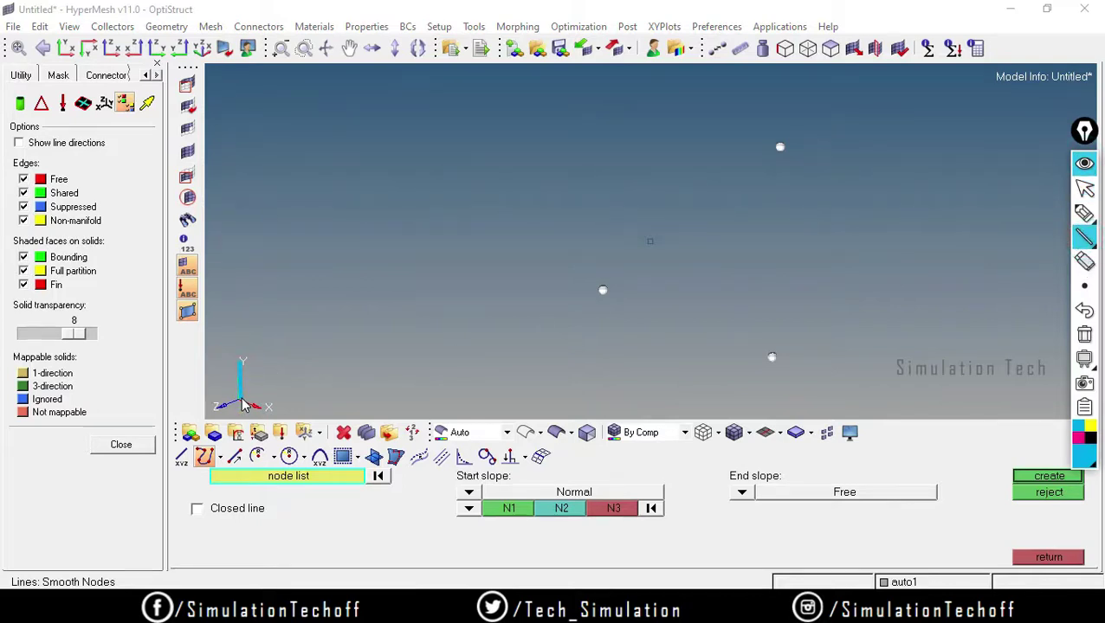
pyautogui.moveTo(268, 408); pyautogui.dragTo(296, 351)
pyautogui.moveTo(267, 406)
pyautogui.mouseDown()
pyautogui.moveTo(239, 363)
pyautogui.moveTo(258, 373)
pyautogui.moveTo(241, 362)
pyautogui.moveTo(194, 367)
pyautogui.moveTo(213, 416)
pyautogui.moveTo(246, 403)
pyautogui.moveTo(211, 414)
pyautogui.moveTo(226, 426)
pyautogui.moveTo(279, 424)
pyautogui.mouseUp()
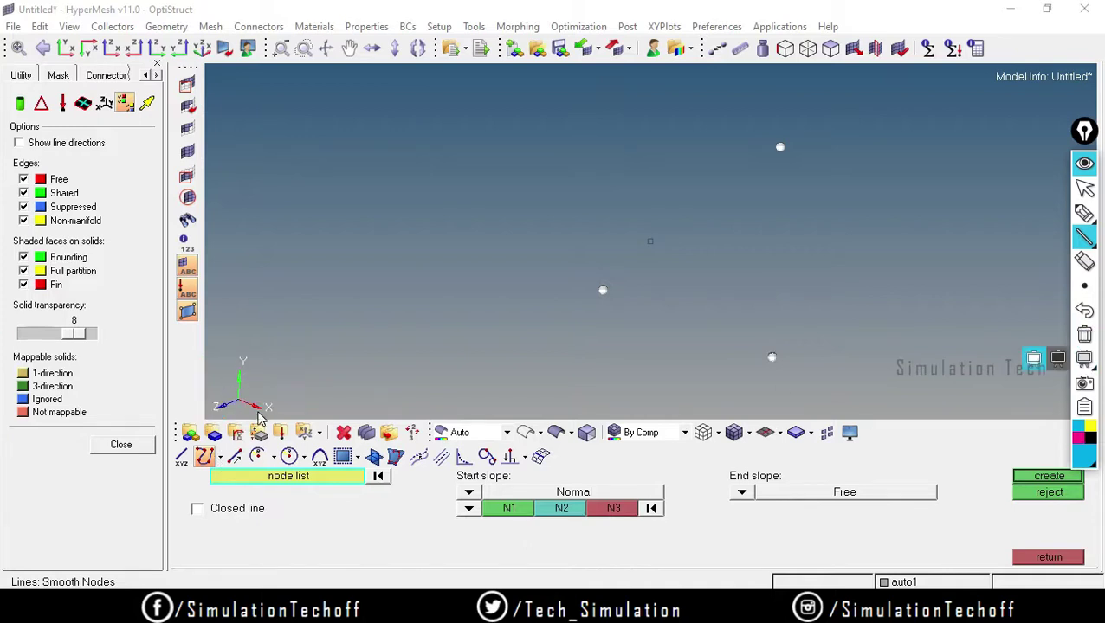
pyautogui.moveTo(239, 407); pyautogui.dragTo(200, 414)
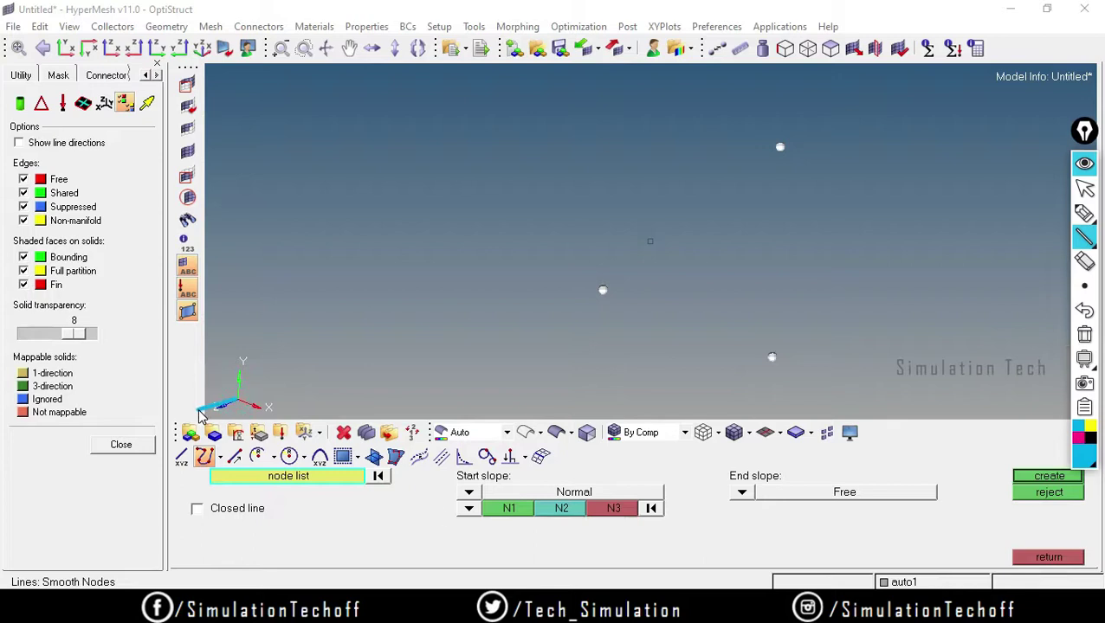
pyautogui.moveTo(232, 407)
pyautogui.mouseDown()
pyautogui.moveTo(248, 394)
pyautogui.moveTo(236, 407)
pyautogui.mouseUp()
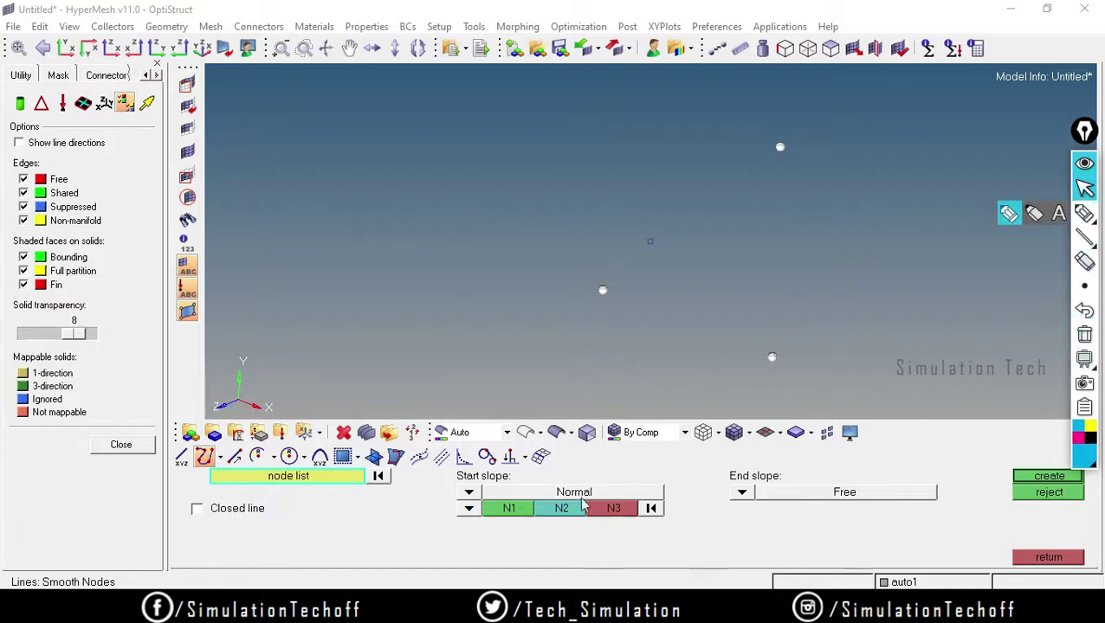
# - Create an open Smooth Nodes line with its start slope Normal to the x-axis and examine its curvature
pyautogui.click(468, 508)
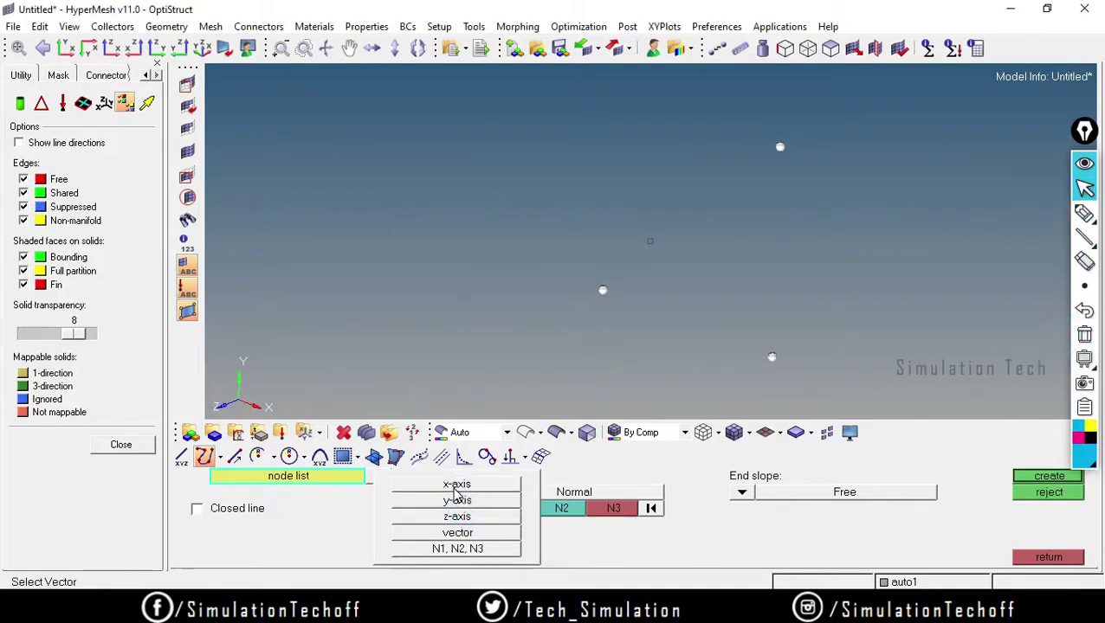
pyautogui.click(456, 485)
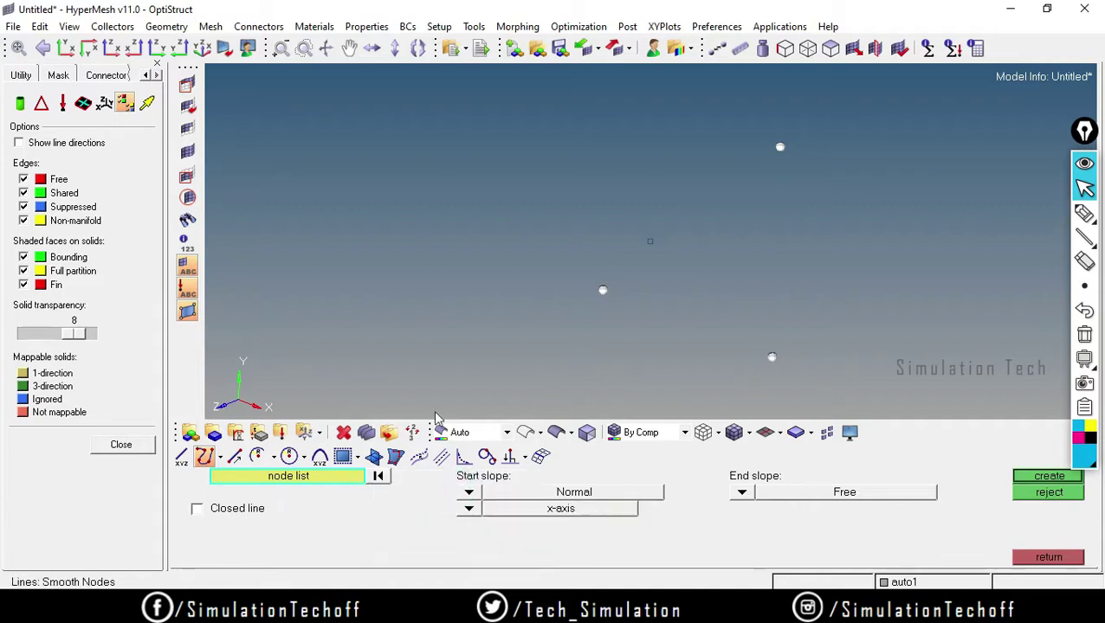
pyautogui.click(65, 47)
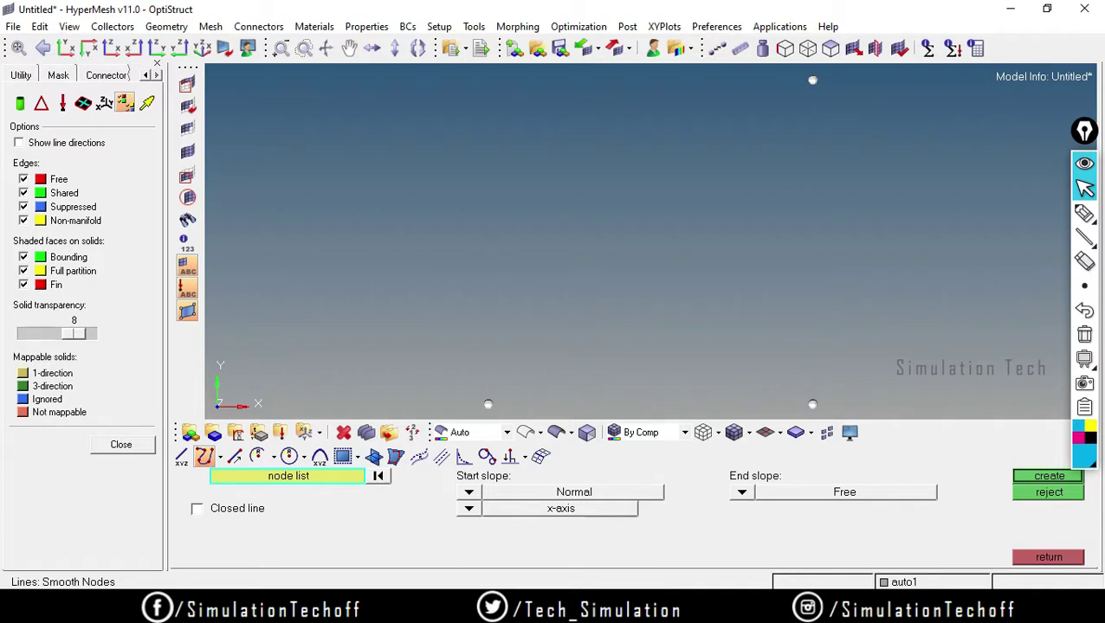
pyautogui.click(1031, 476)
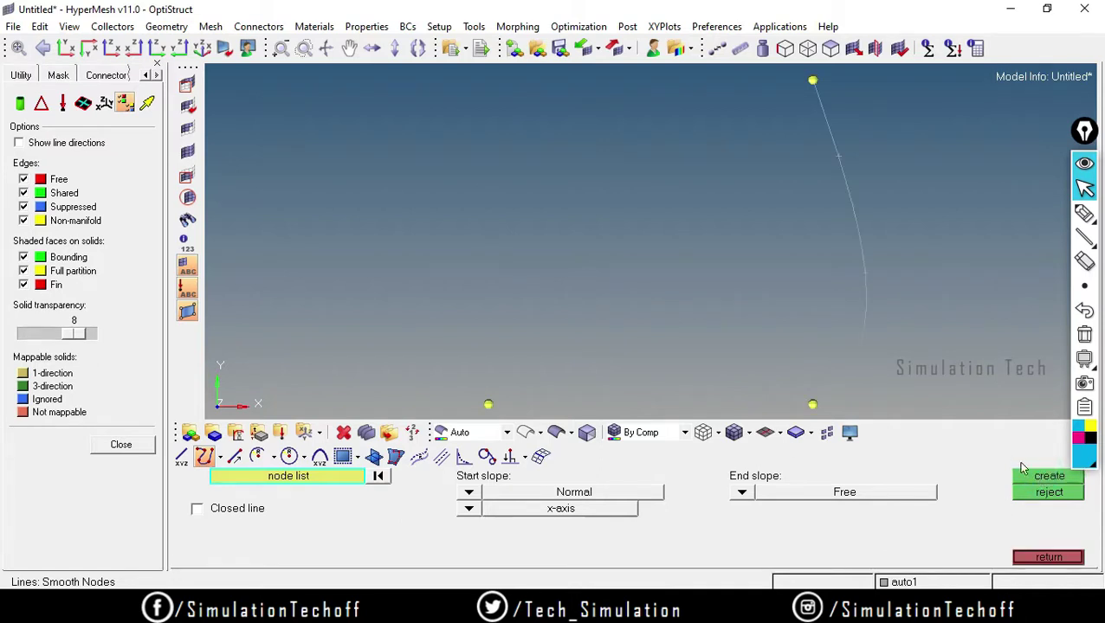
pyautogui.keyDown('ctrl'); pyautogui.moveTo(530, 347); pyautogui.dragTo(680, 315); pyautogui.keyUp('ctrl')
pyautogui.click(66, 47)
pyautogui.scroll(3, 623, 268)
# - Set the Start slope to Vector along the x-axis, Tangent to Vector, and try to create another smooth line
pyautogui.click(470, 495)
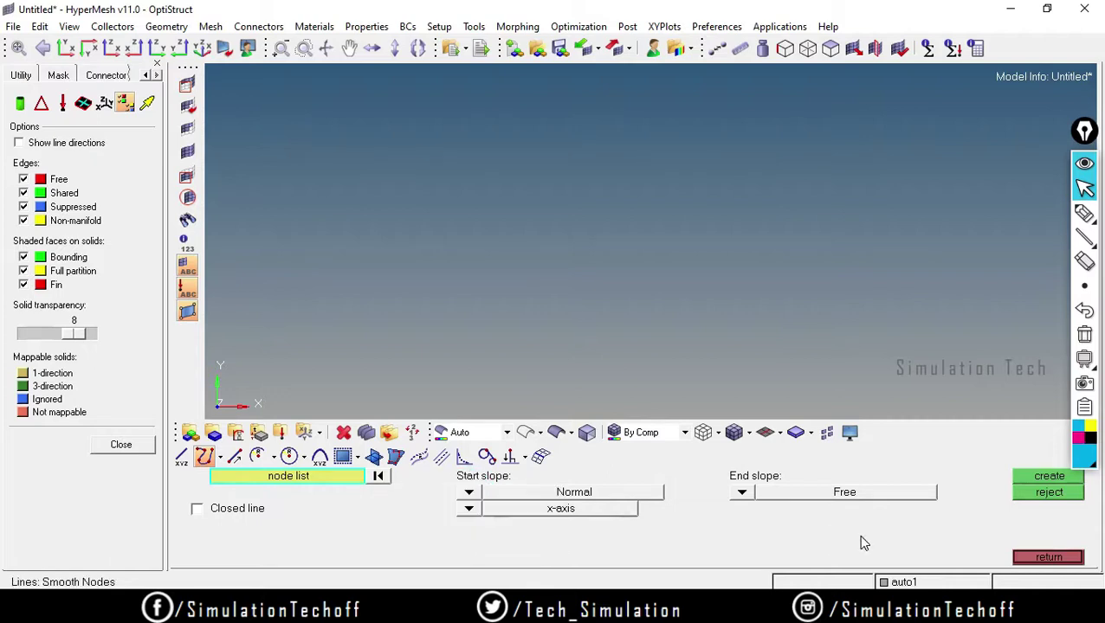
pyautogui.click(468, 492)
pyautogui.click(455, 530)
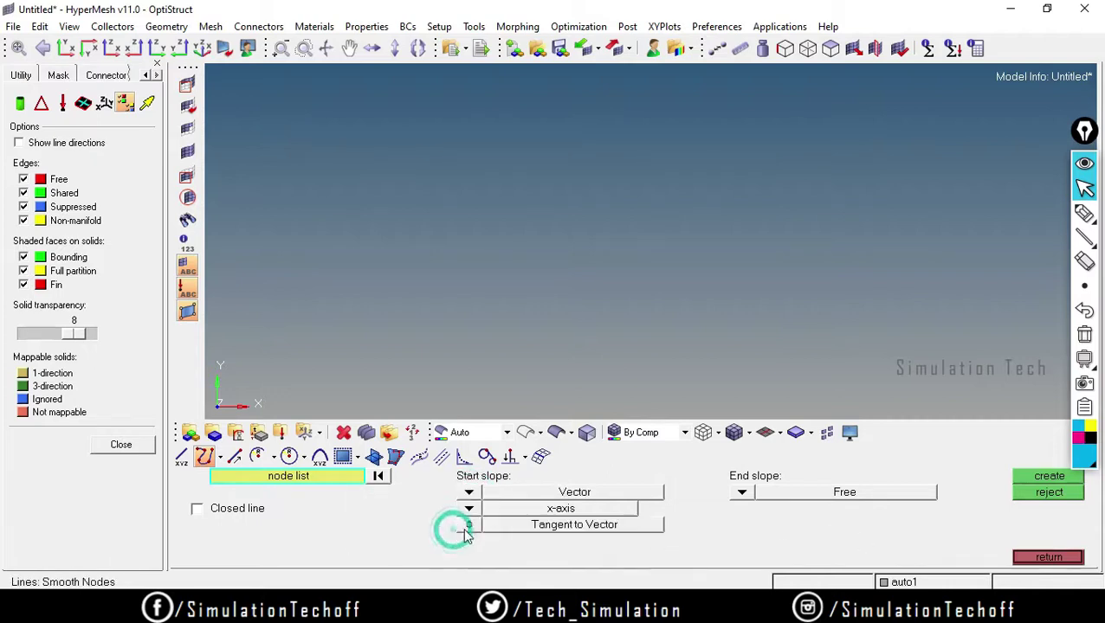
pyautogui.click(1045, 478)
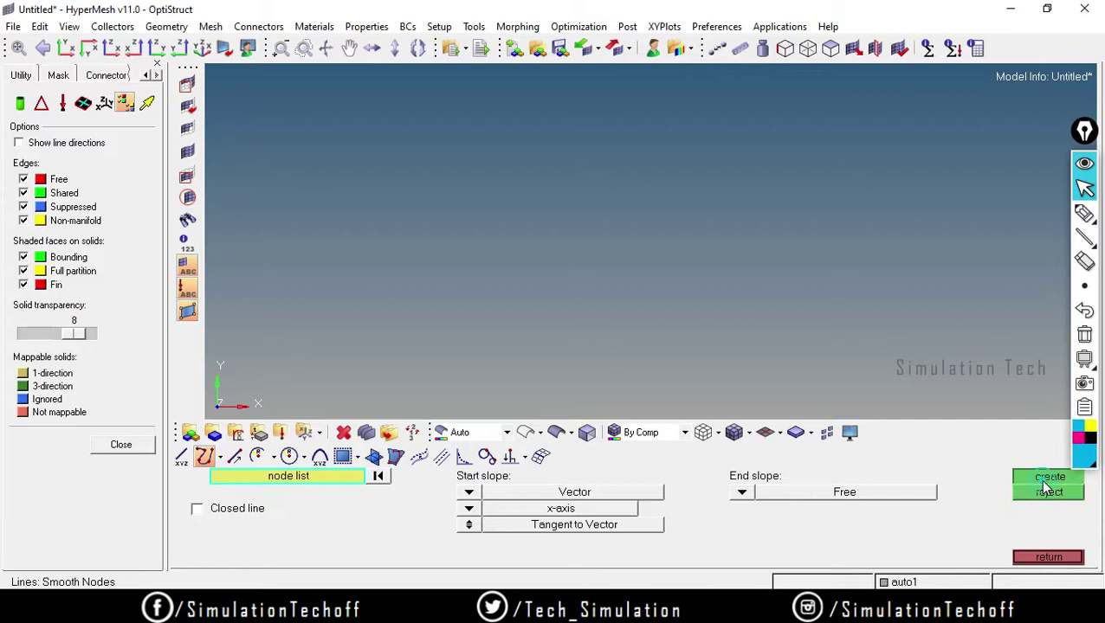
pyautogui.click(1048, 558)
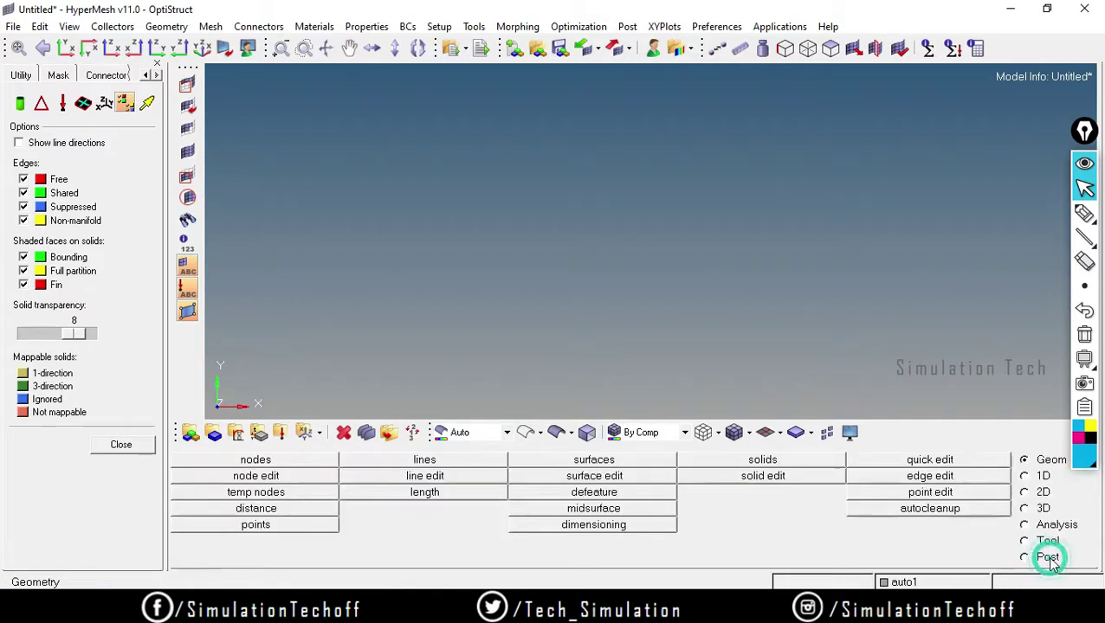
# - Fit the model in view, delete the smooth curve while keeping its three nodes, and reopen Smooth Nodes line creation
pyautogui.press('f')
pyautogui.scroll(-3, 692, 343)
pyautogui.scroll(2, 695, 343)
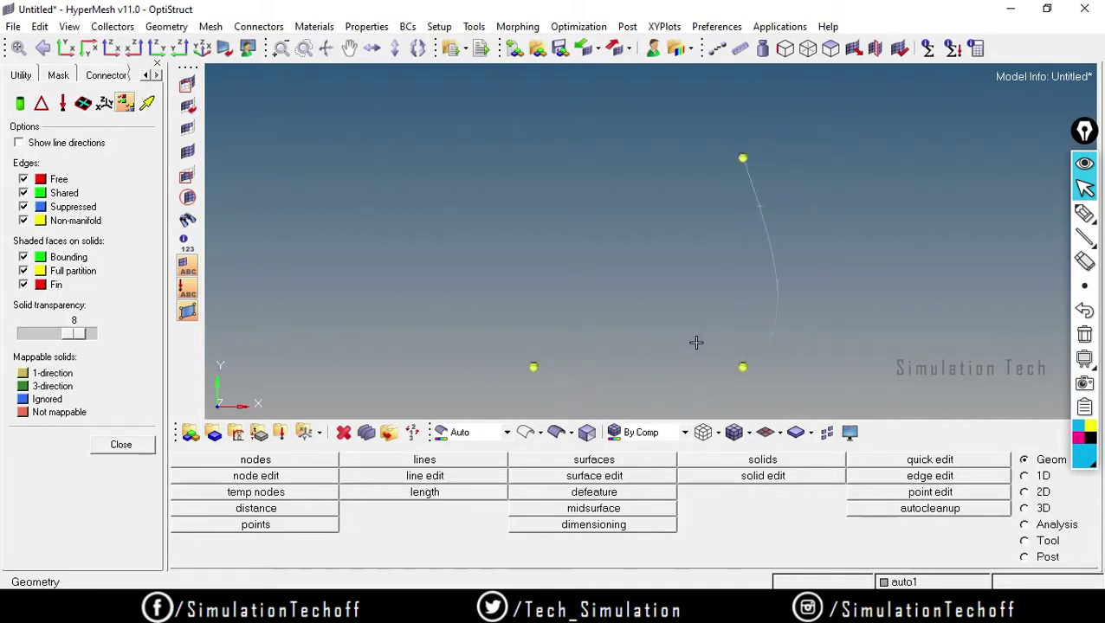
pyautogui.click(344, 433)
pyautogui.click(634, 386)
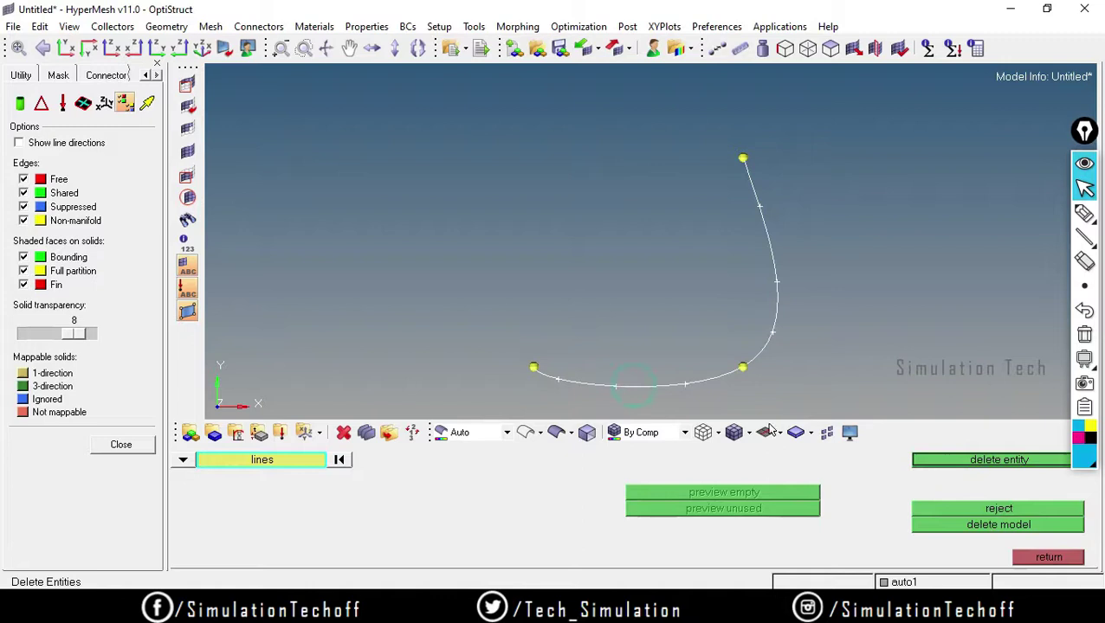
pyautogui.click(997, 467)
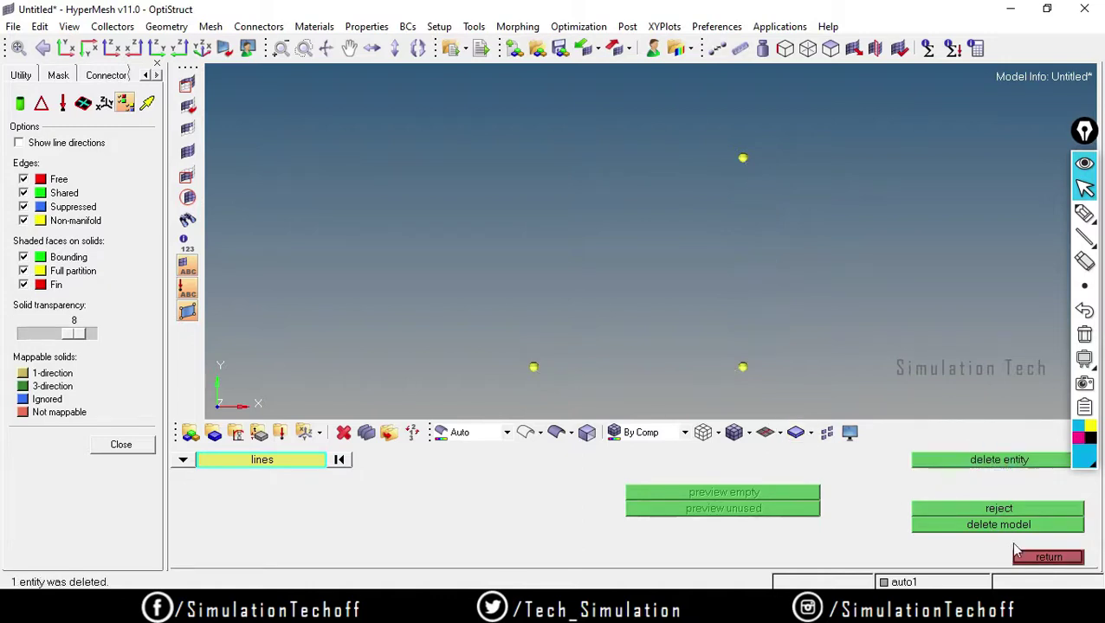
pyautogui.click(1048, 557)
pyautogui.click(438, 459)
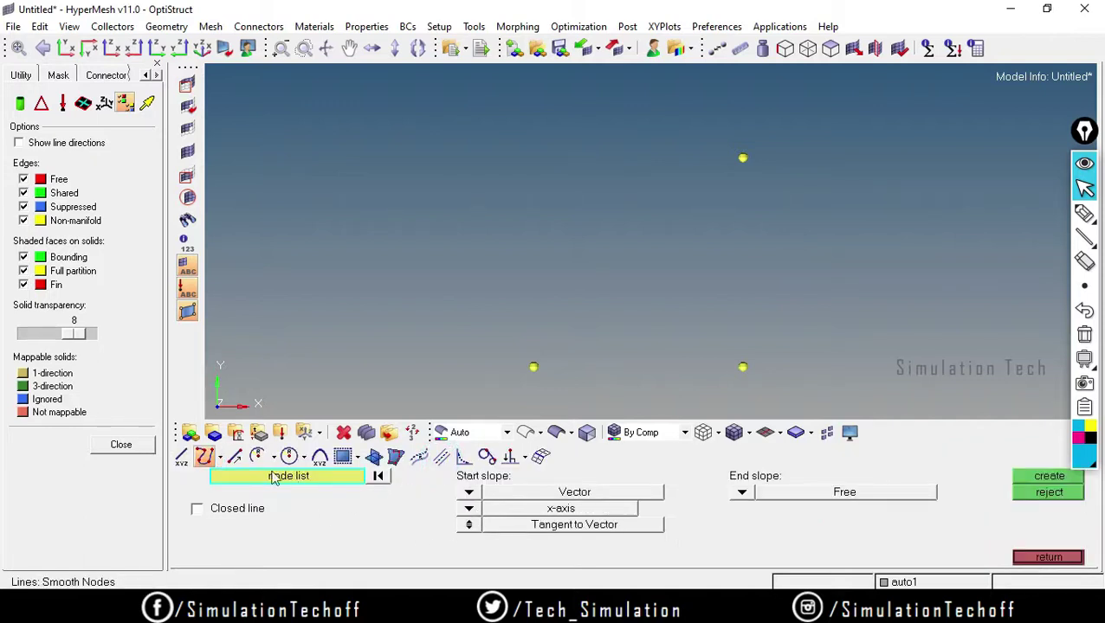
# - Create an open Smooth Nodes line through the three nodes with its start slope Tangent to Vector along the x-axis and end slope Free
pyautogui.click(470, 509)
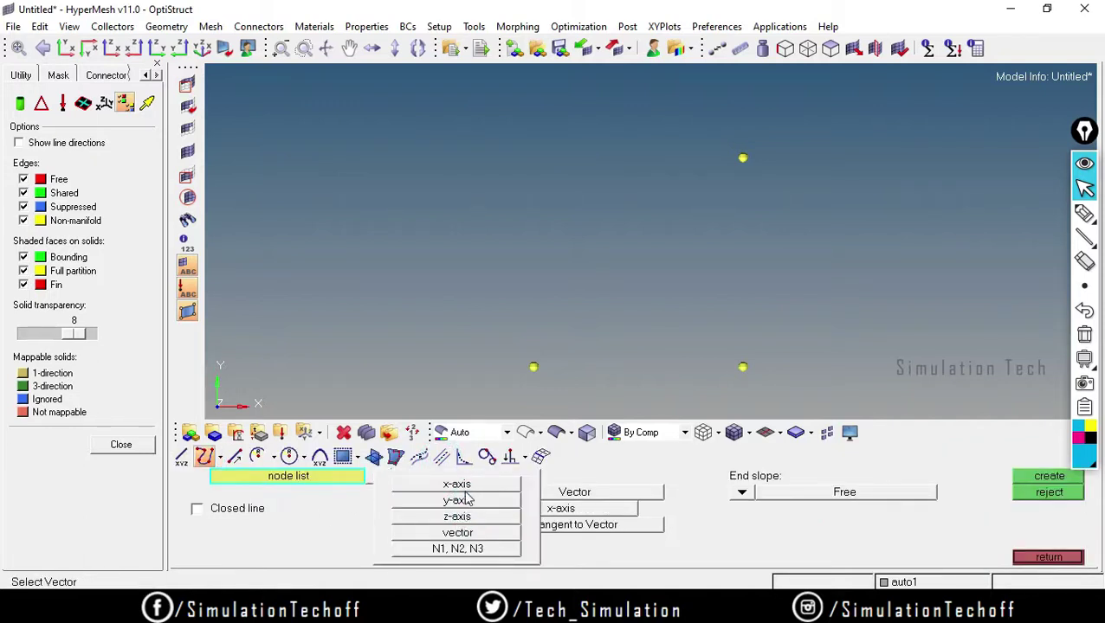
pyautogui.click(467, 487)
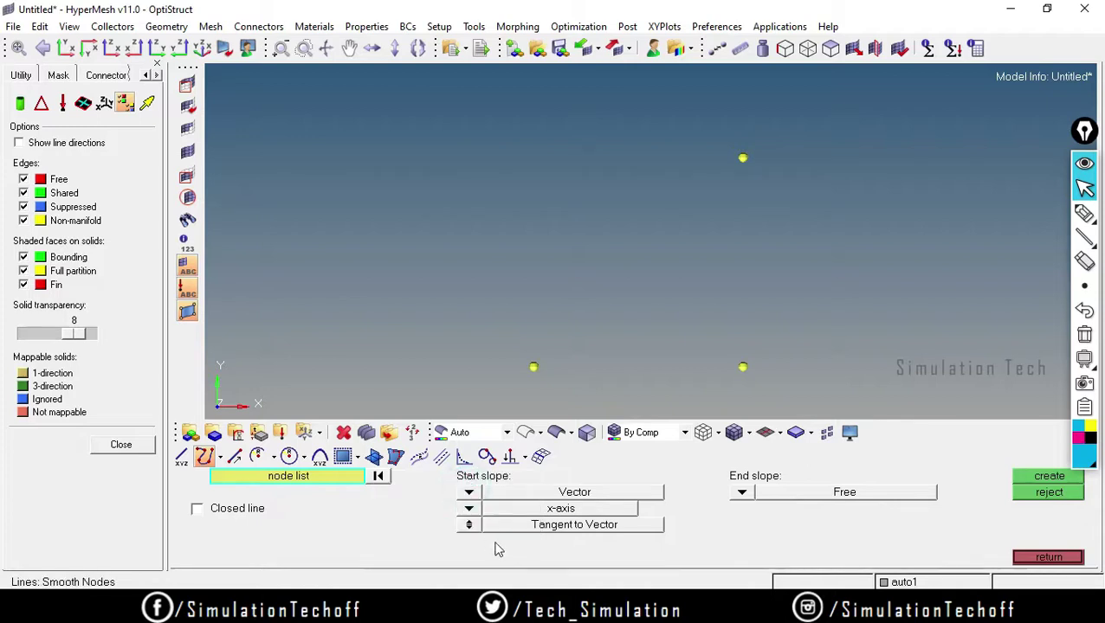
pyautogui.click(469, 526)
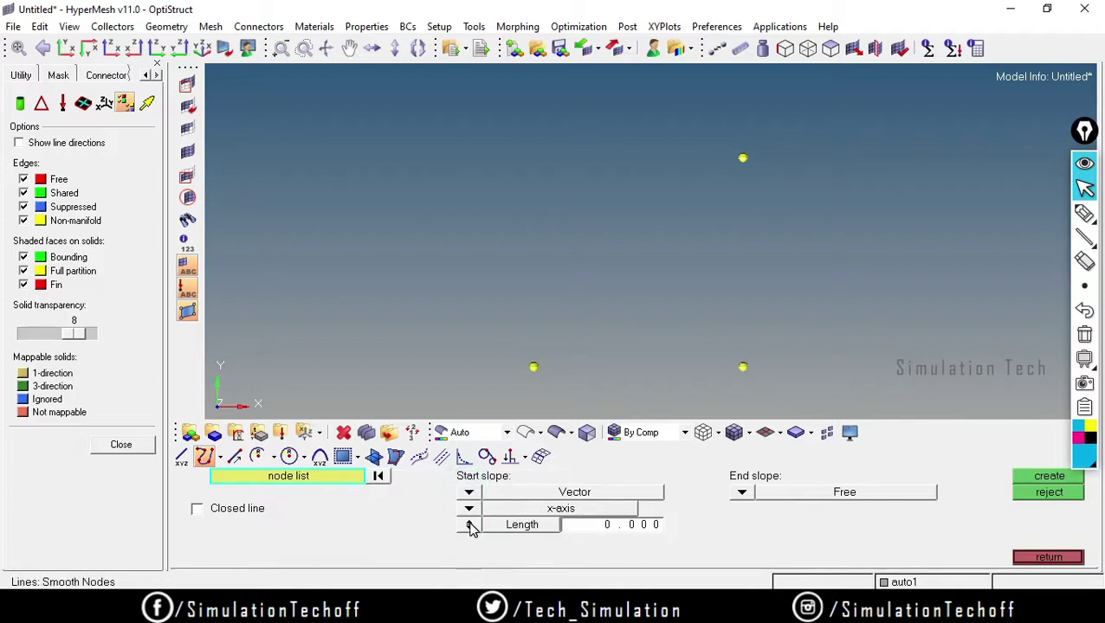
pyautogui.click(468, 525)
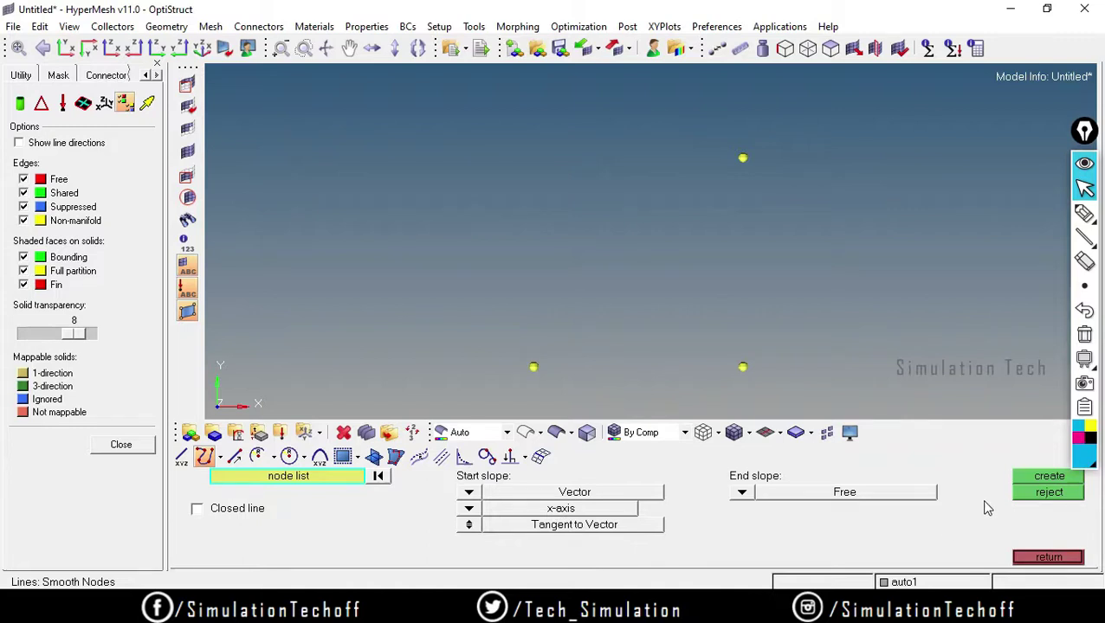
pyautogui.click(1045, 479)
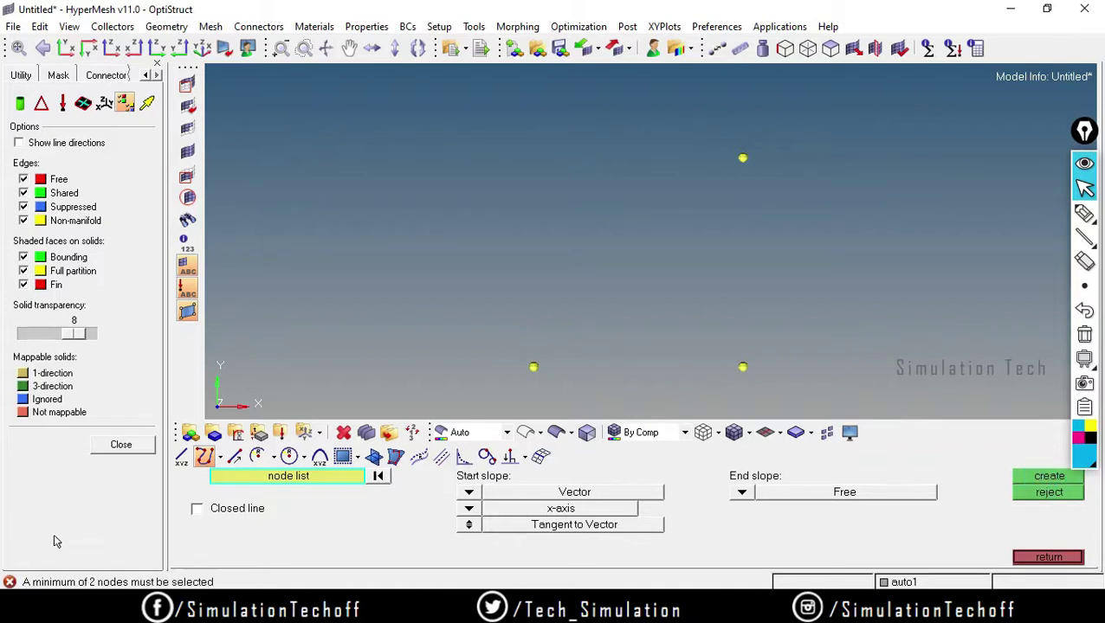
pyautogui.click(533, 367)
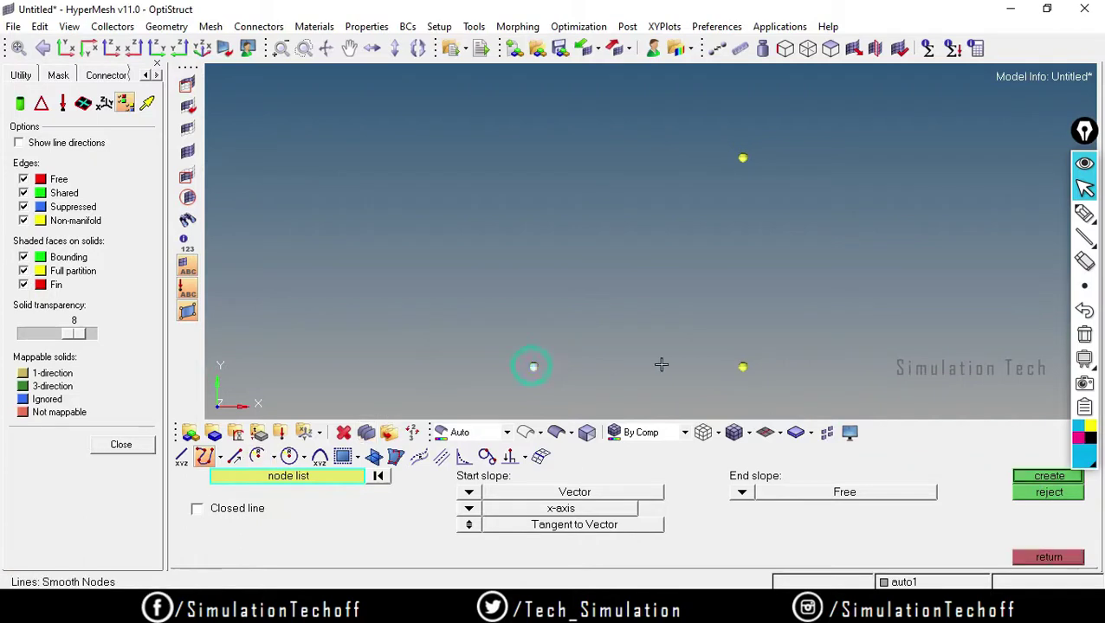
pyautogui.click(742, 161)
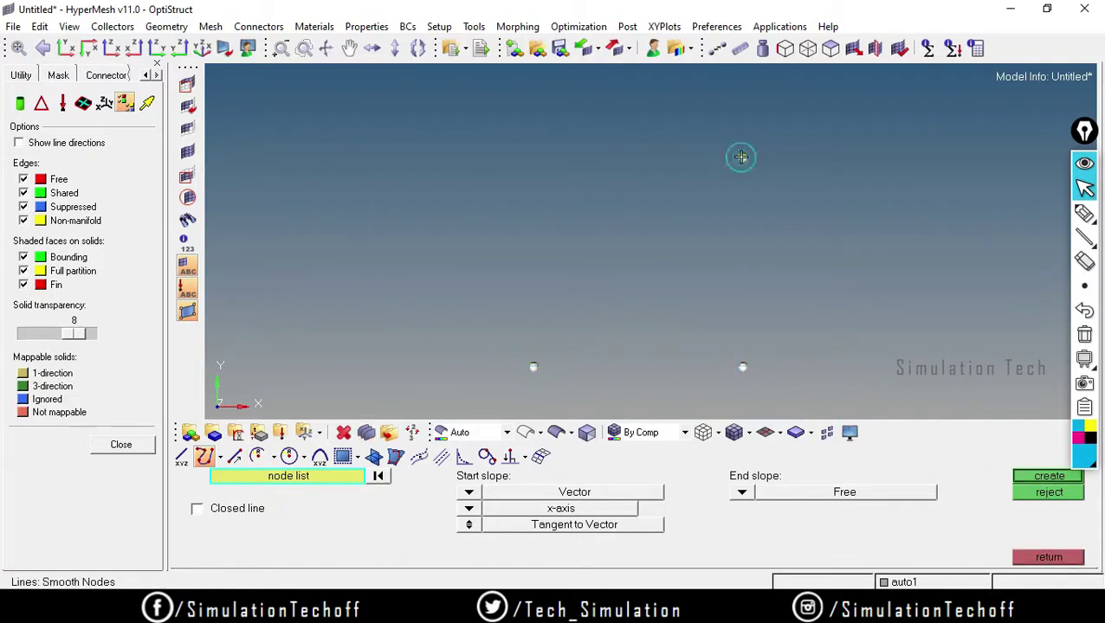
pyautogui.click(1043, 479)
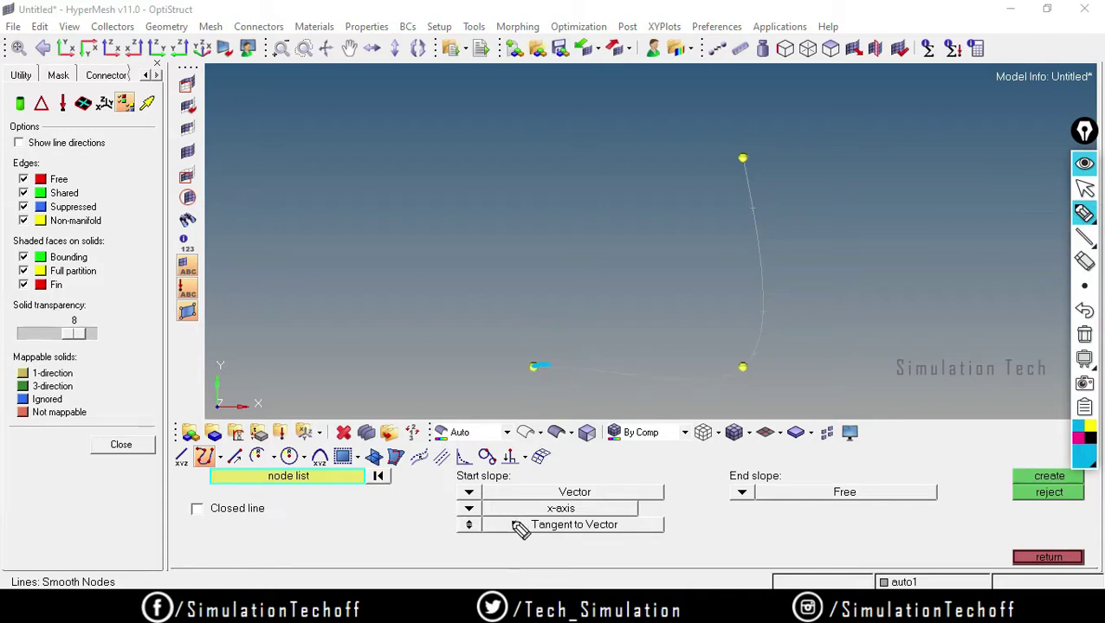
# - Trace the smooth curve with the on-screen annotation pen, clear the annotation and hide the annotation tools
pyautogui.moveTo(542, 370)
pyautogui.mouseDown()
pyautogui.moveTo(634, 363)
pyautogui.moveTo(659, 382)
pyautogui.moveTo(700, 383)
pyautogui.moveTo(738, 374)
pyautogui.moveTo(771, 232)
pyautogui.moveTo(745, 158)
pyautogui.mouseUp()
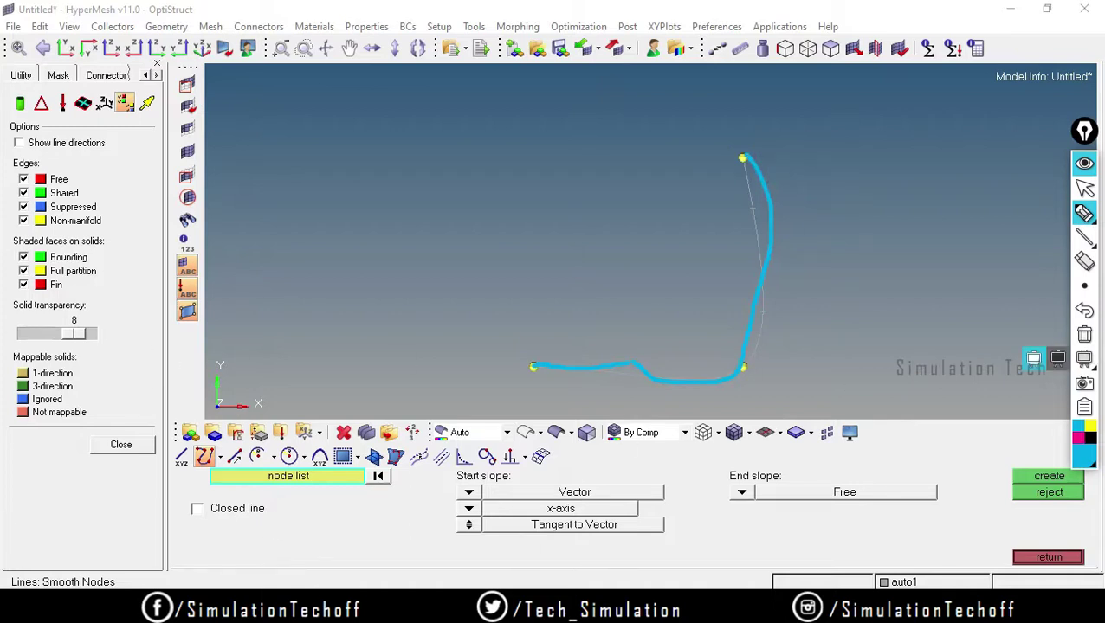
pyautogui.click(1082, 262)
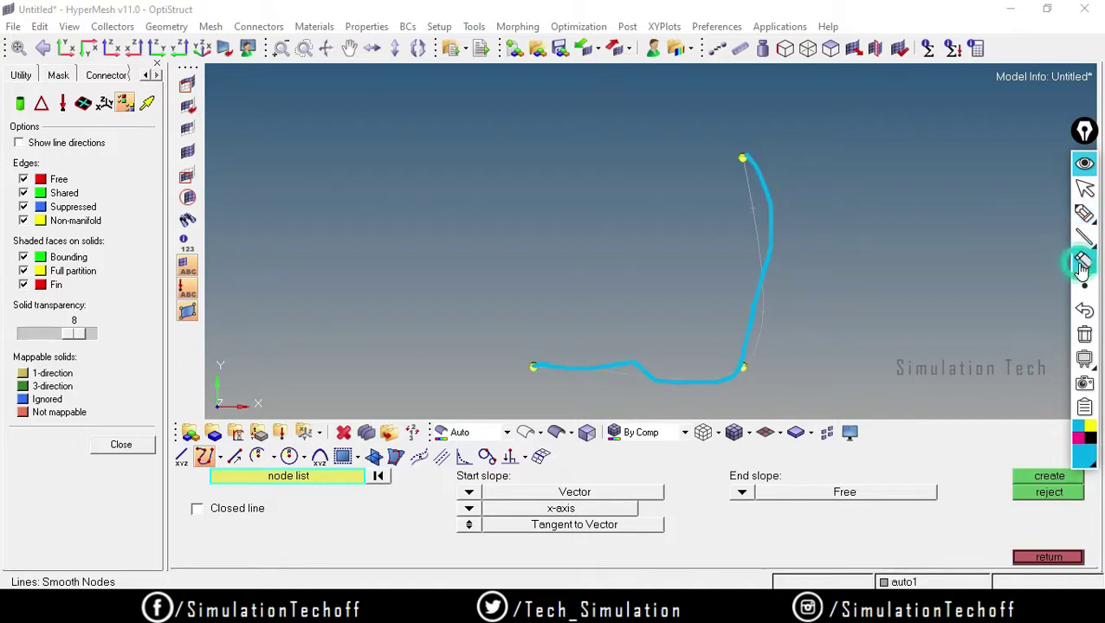
pyautogui.click(1086, 335)
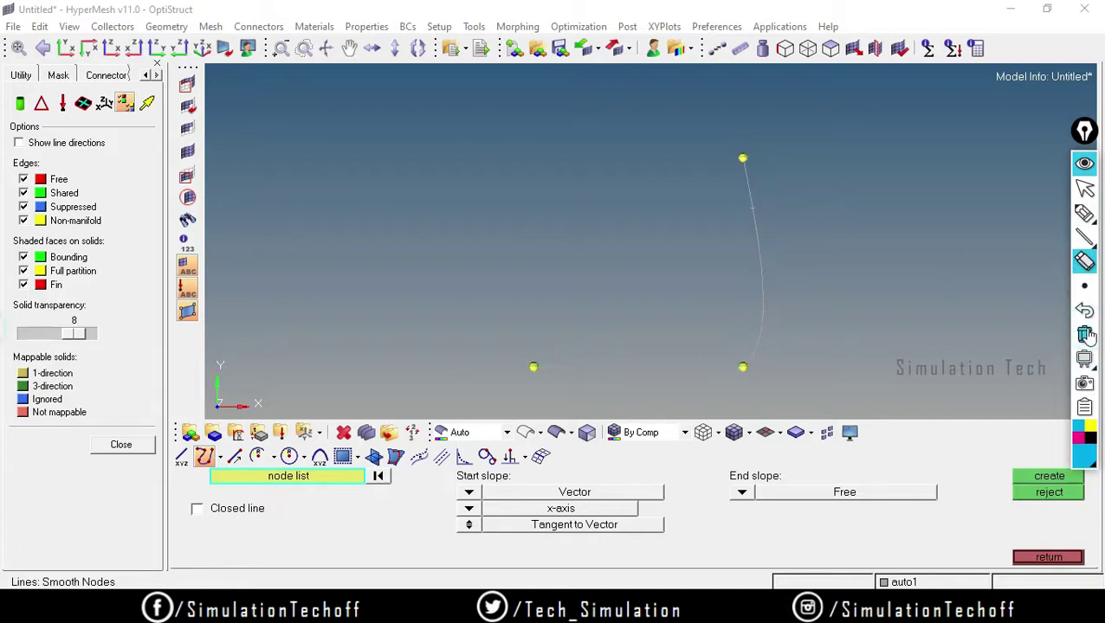
pyautogui.click(1085, 165)
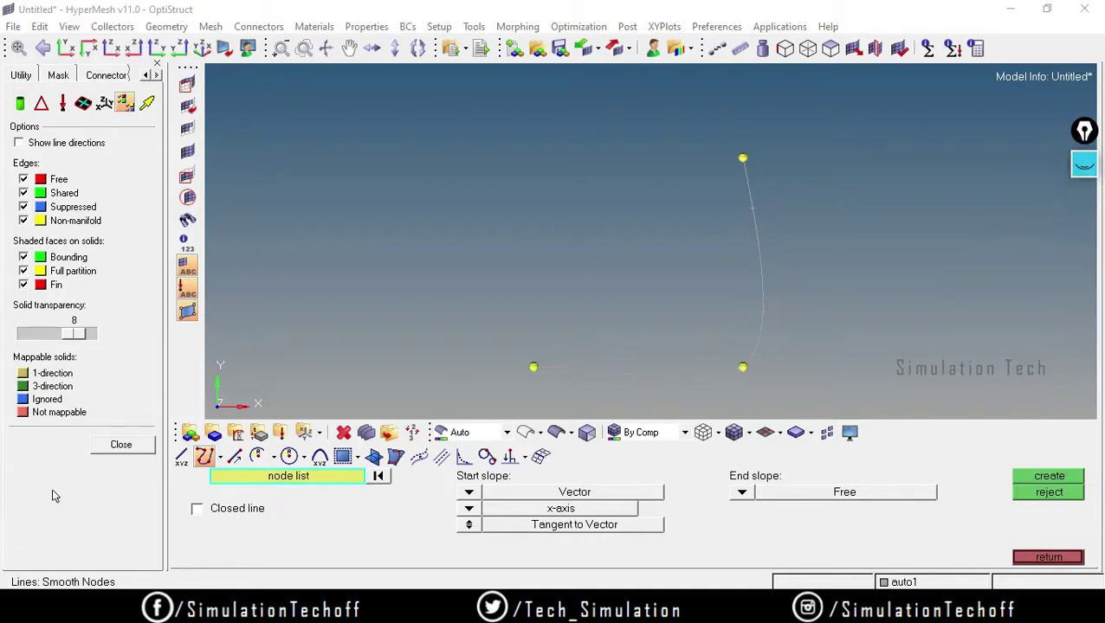
# - Delete the smooth curve while keeping its three nodes
pyautogui.click(220, 462)
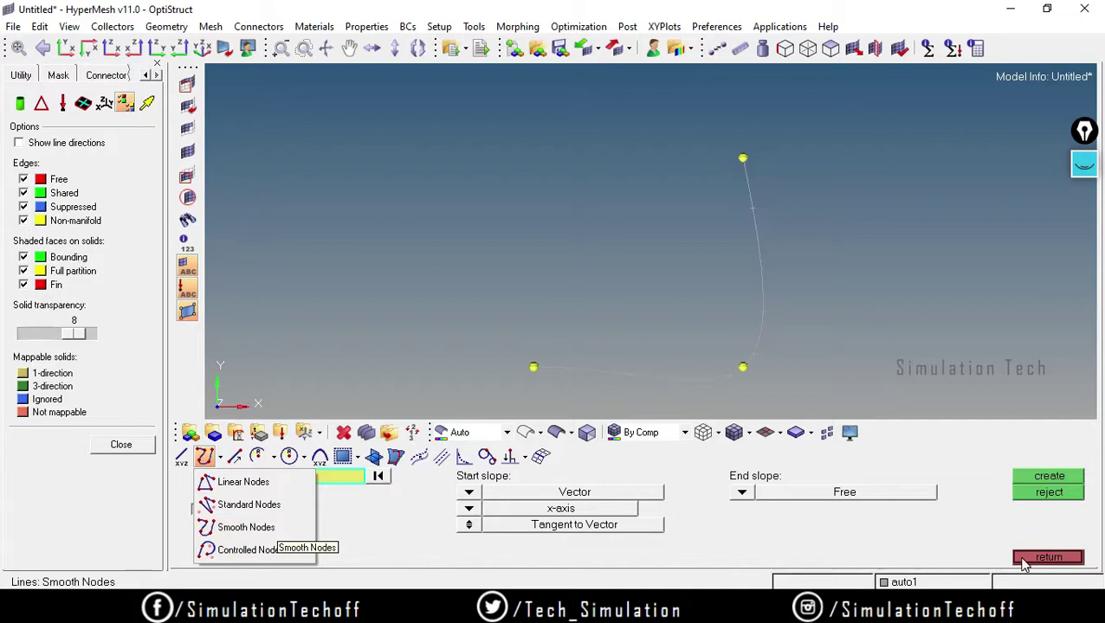
pyautogui.click(1047, 558)
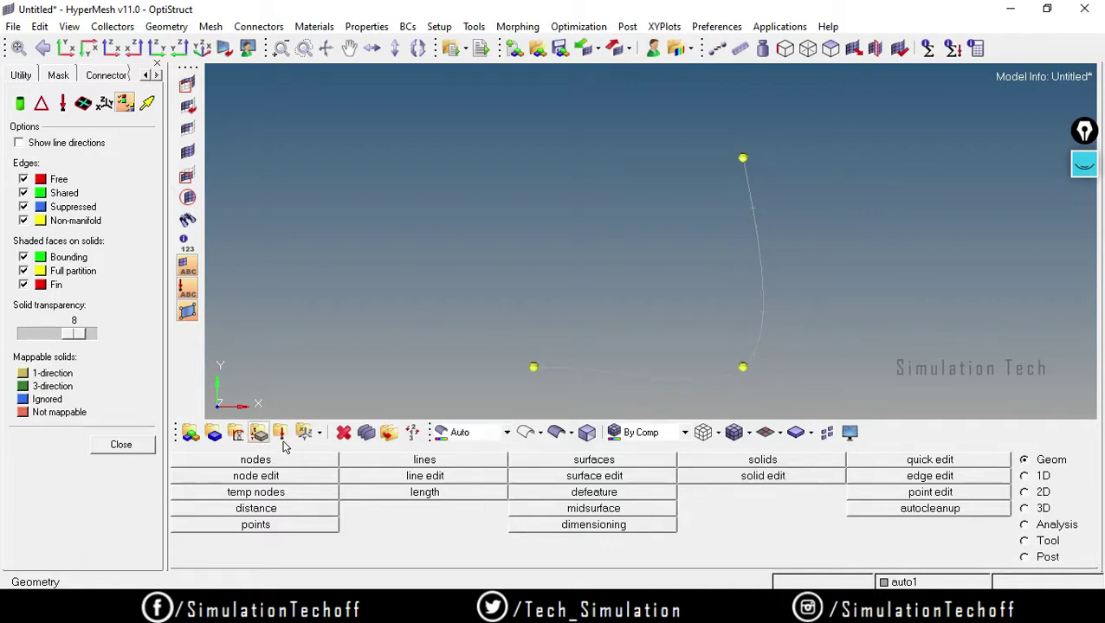
pyautogui.click(344, 432)
pyautogui.click(663, 374)
pyautogui.click(1028, 461)
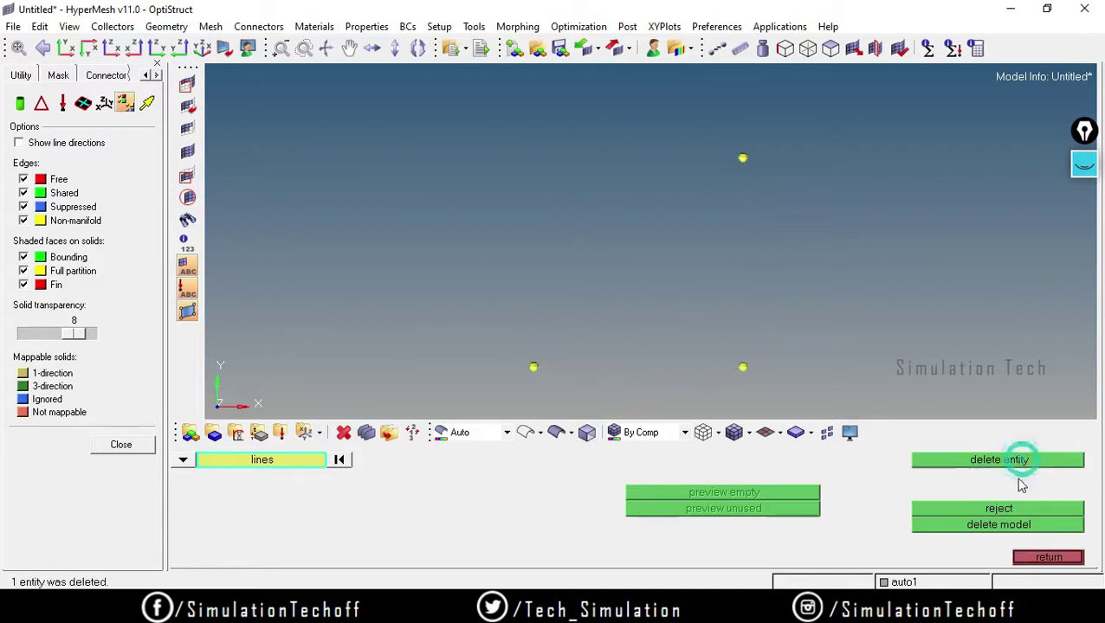
pyautogui.click(1048, 558)
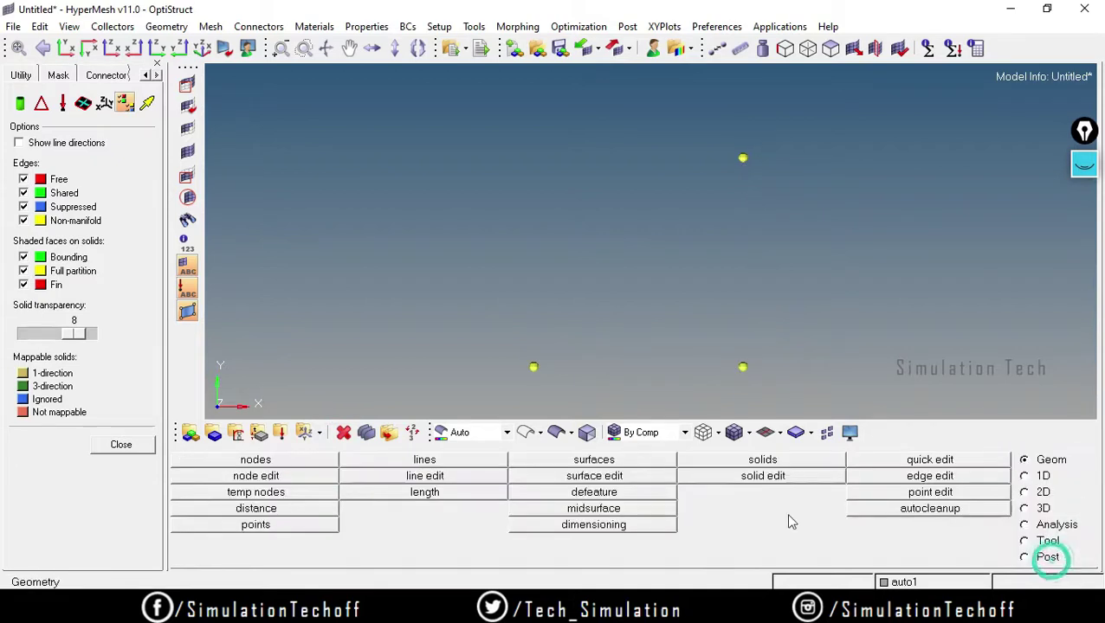
# - Create an open Controlled Nodes line through the three nodes using the default break angle, aspect and linear angle
pyautogui.click(412, 464)
pyautogui.click(223, 463)
pyautogui.click(247, 547)
pyautogui.click(533, 367)
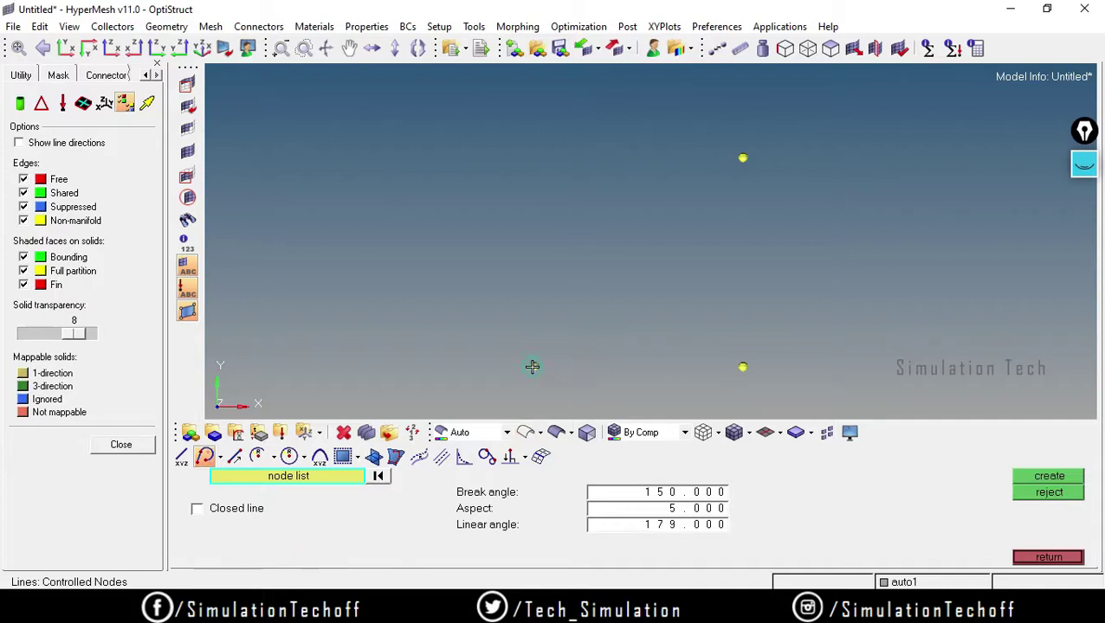
pyautogui.click(741, 367)
pyautogui.click(742, 157)
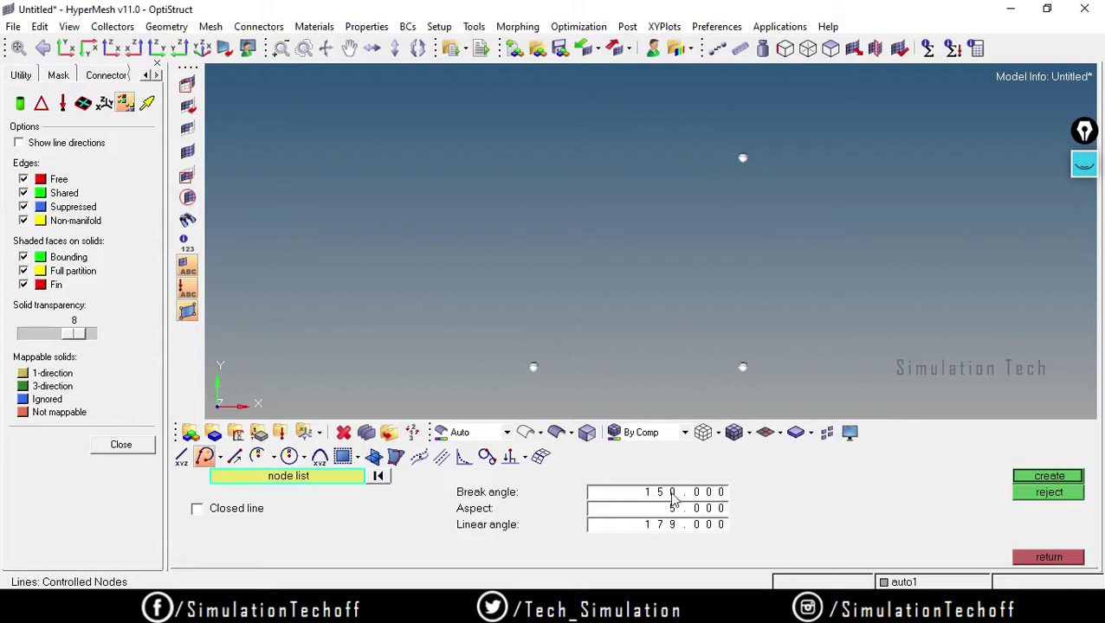
pyautogui.click(1055, 478)
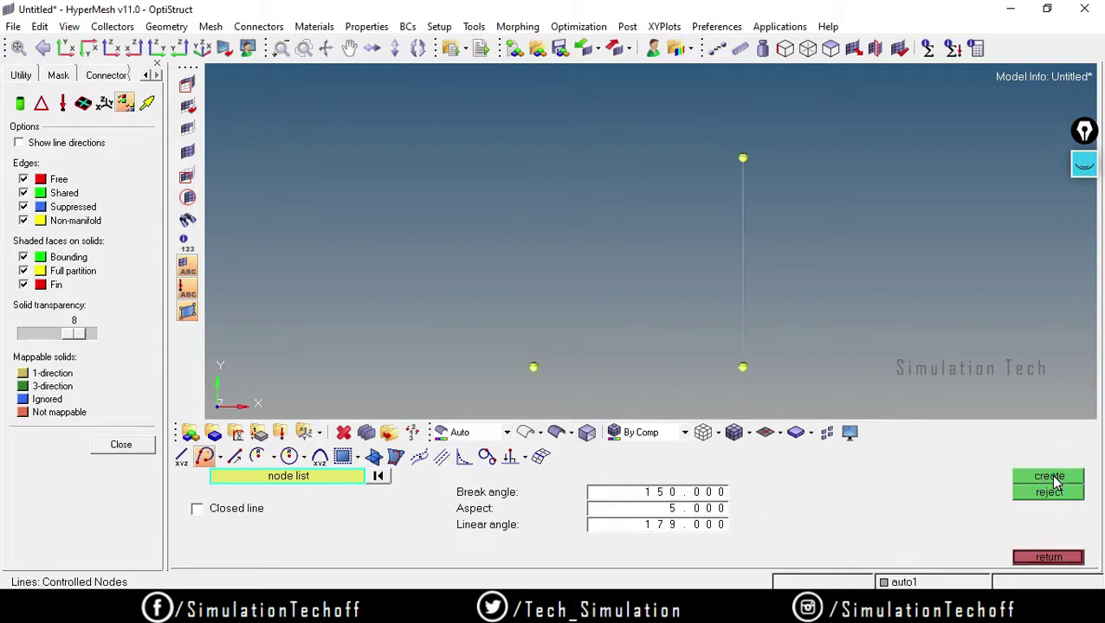
# - Review the break angle and aspect settings, reject the controlled line and leave line creation
pyautogui.click(663, 492)
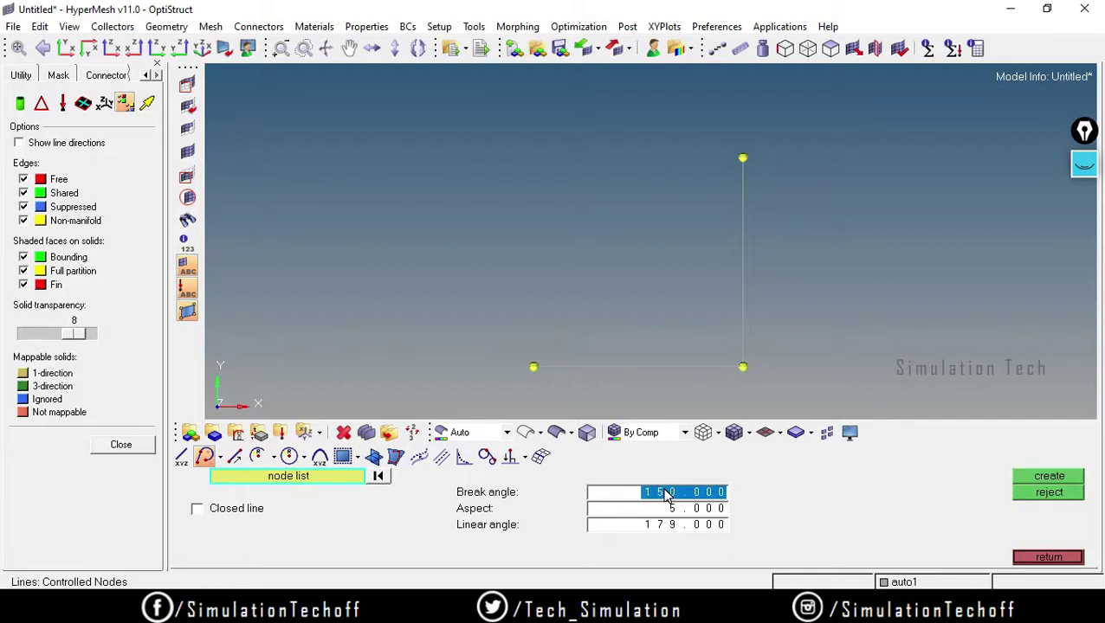
pyautogui.click(666, 508)
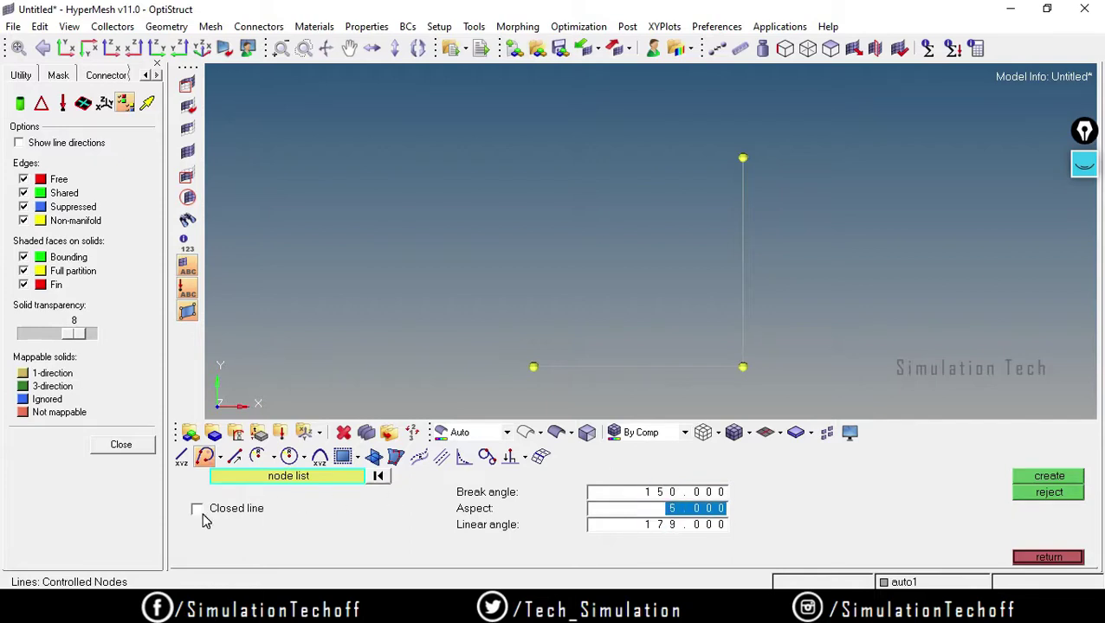
pyautogui.click(219, 458)
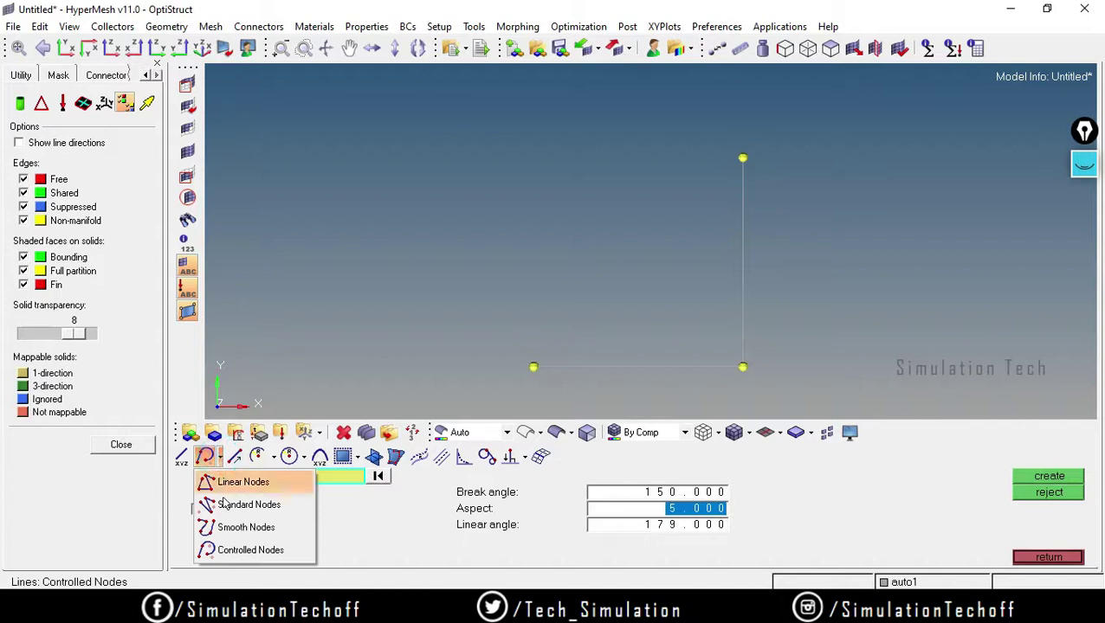
pyautogui.click(1046, 493)
pyautogui.click(1048, 557)
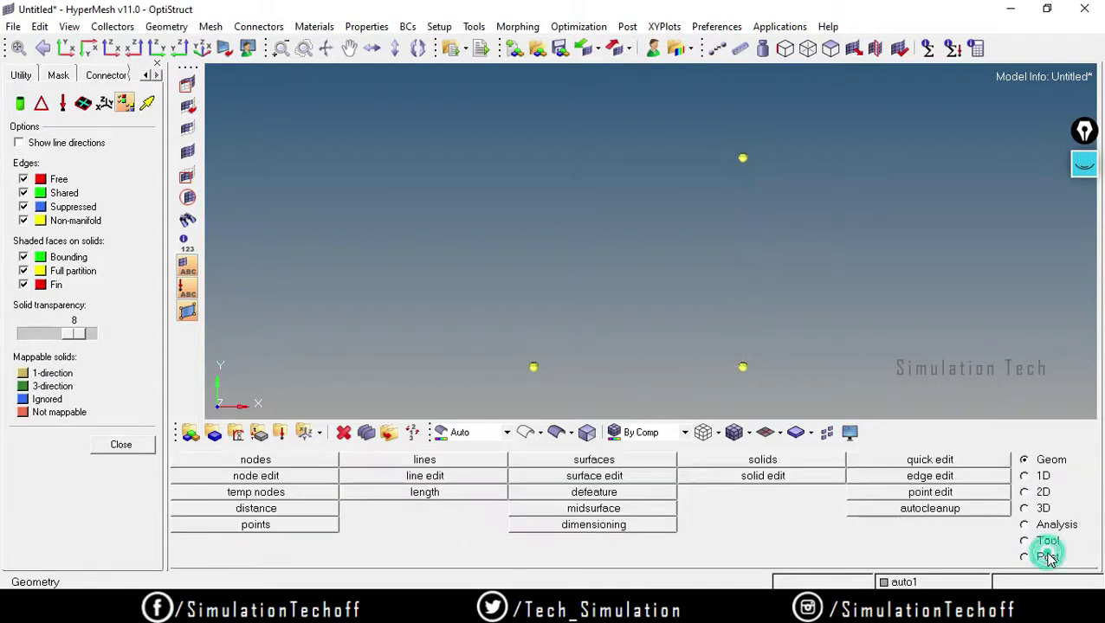
# - Create a Linear Nodes line through the three nodes with Closed line enabled, forming a triangle
pyautogui.click(418, 460)
pyautogui.click(219, 462)
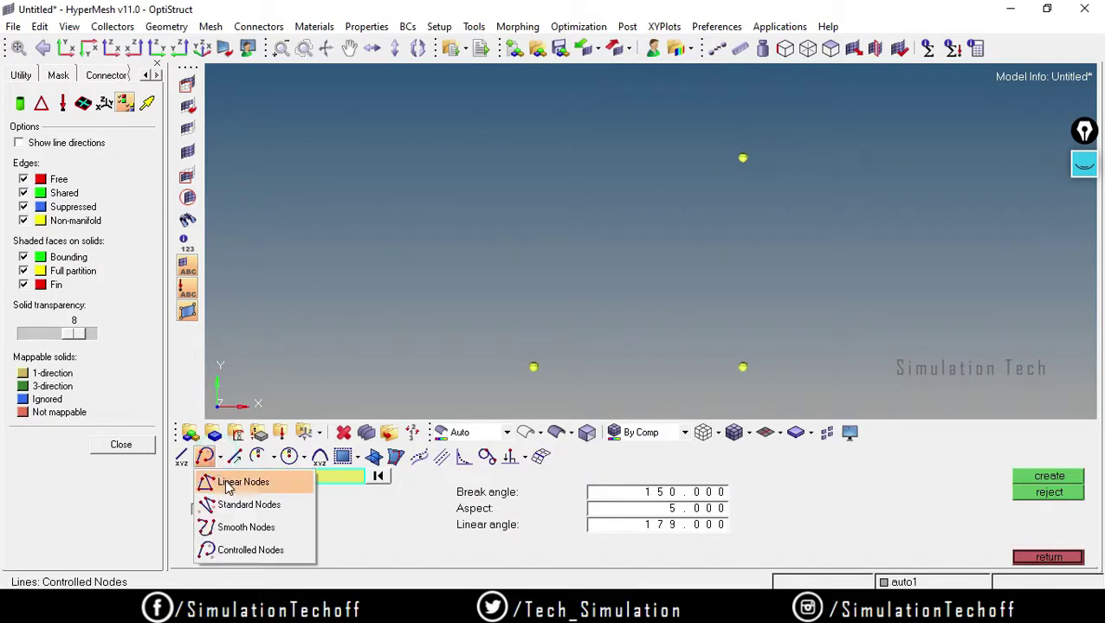
pyautogui.click(243, 482)
pyautogui.click(534, 367)
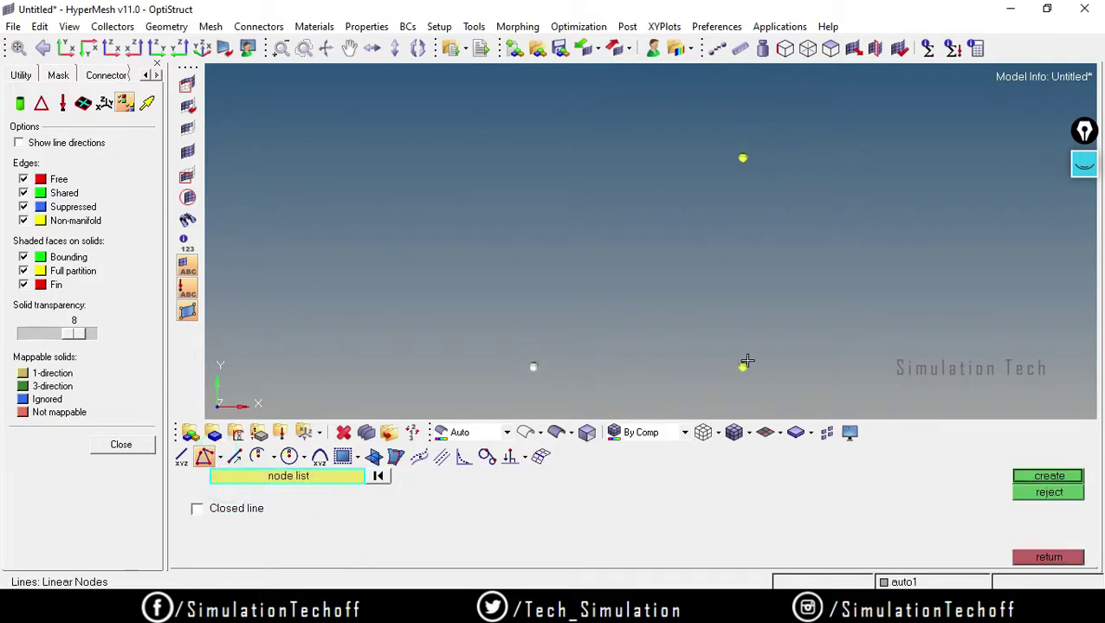
pyautogui.click(742, 158)
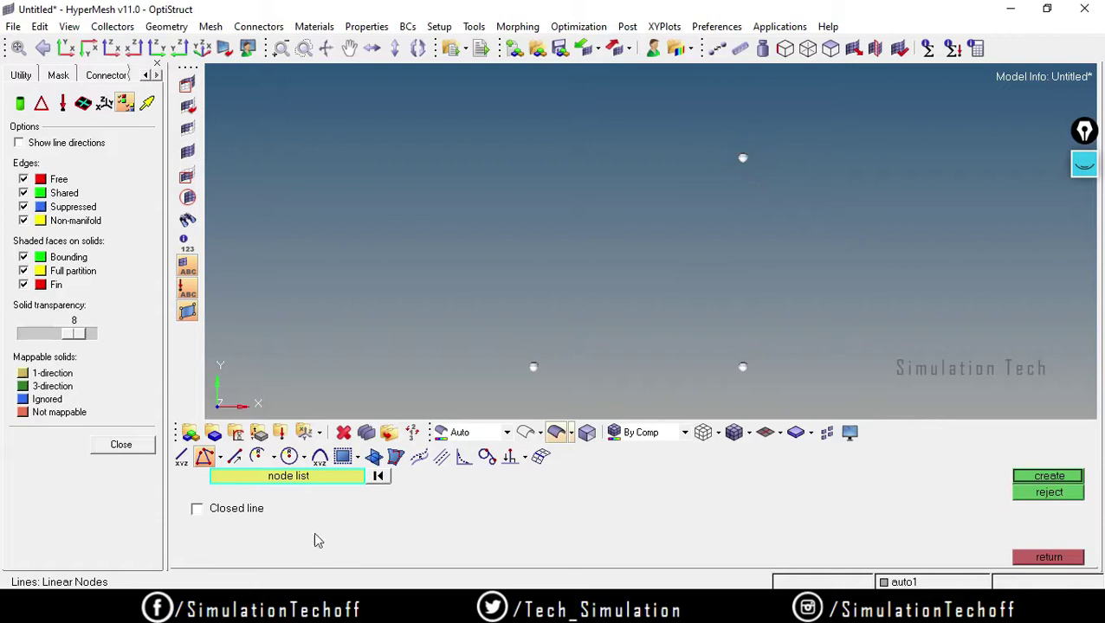
pyautogui.click(197, 509)
pyautogui.click(1048, 476)
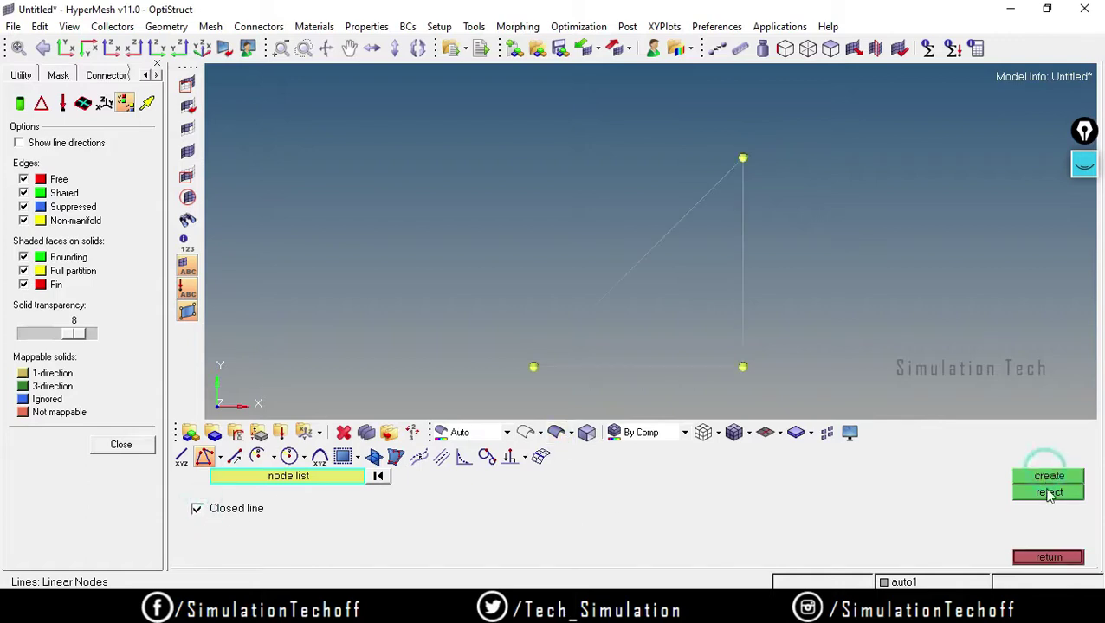
pyautogui.click(1048, 556)
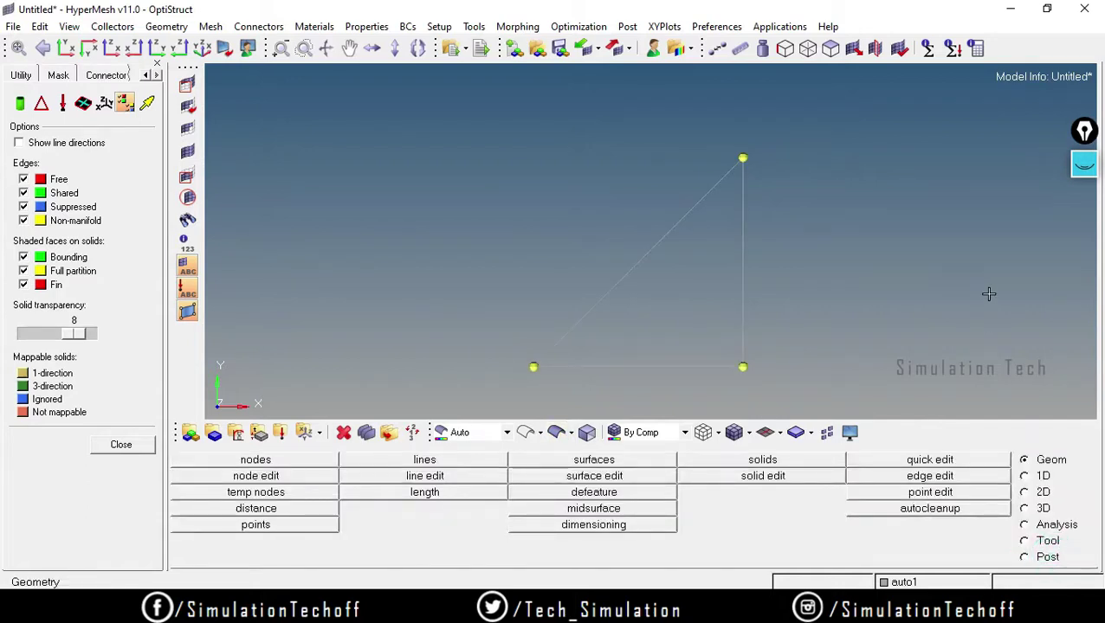
# - Delete the closed triangular line while keeping its three nodes
pyautogui.click(344, 432)
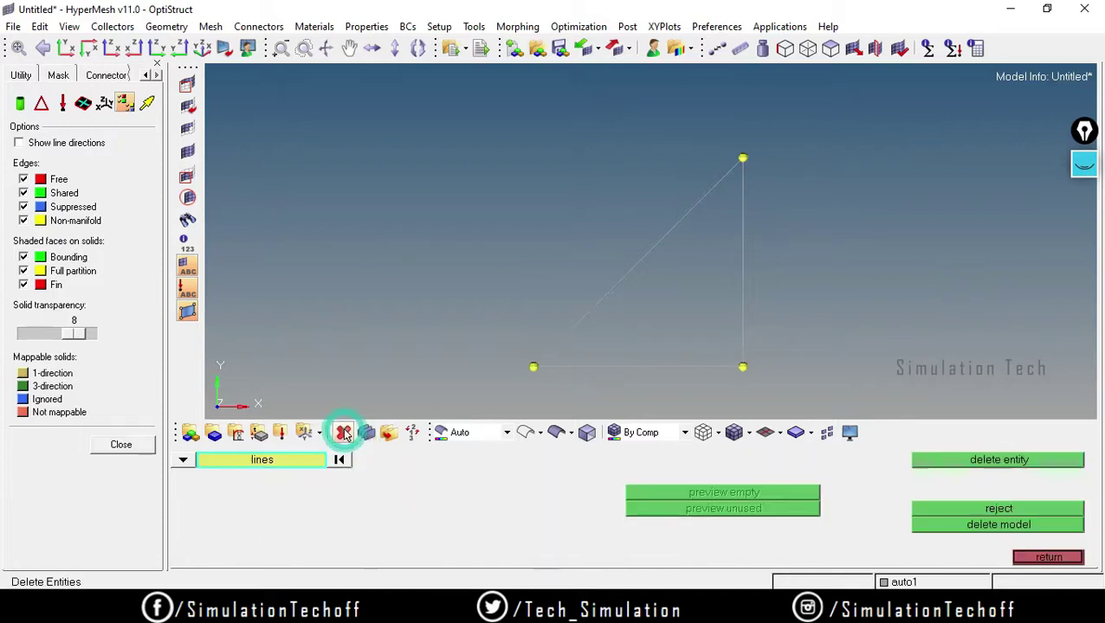
pyautogui.click(1041, 557)
pyautogui.press('F2')
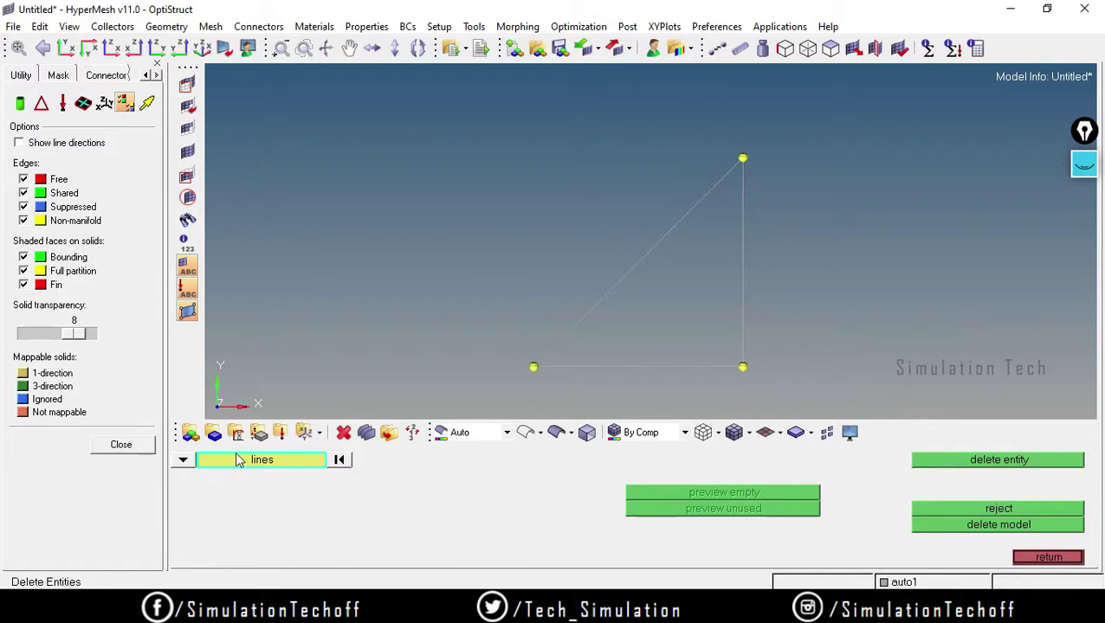
pyautogui.click(182, 460)
pyautogui.click(655, 241)
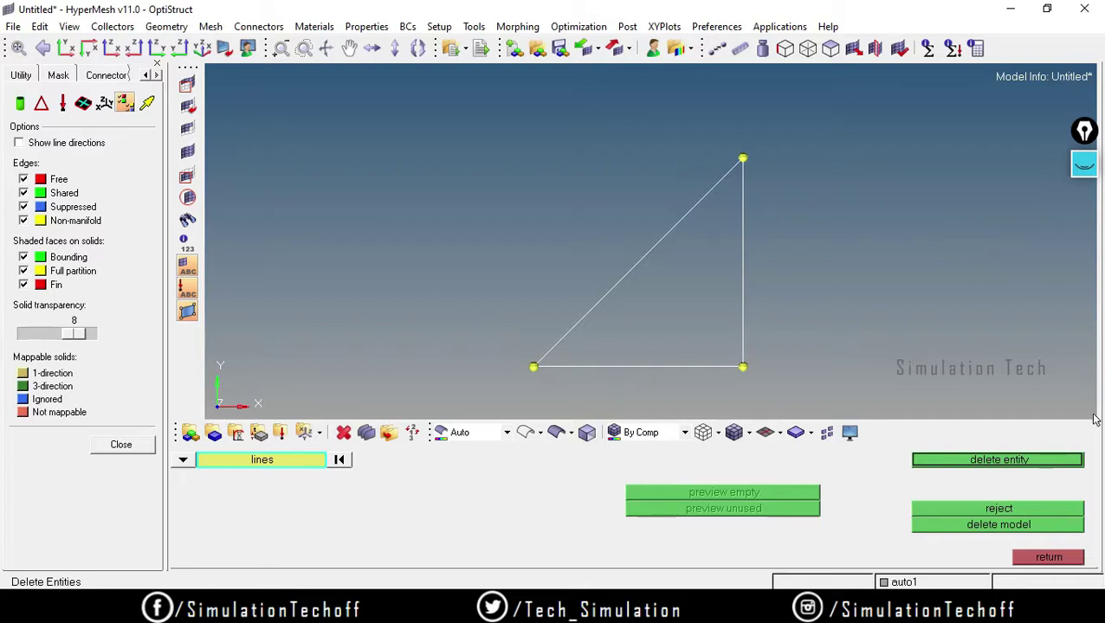
pyautogui.click(982, 461)
pyautogui.click(1046, 558)
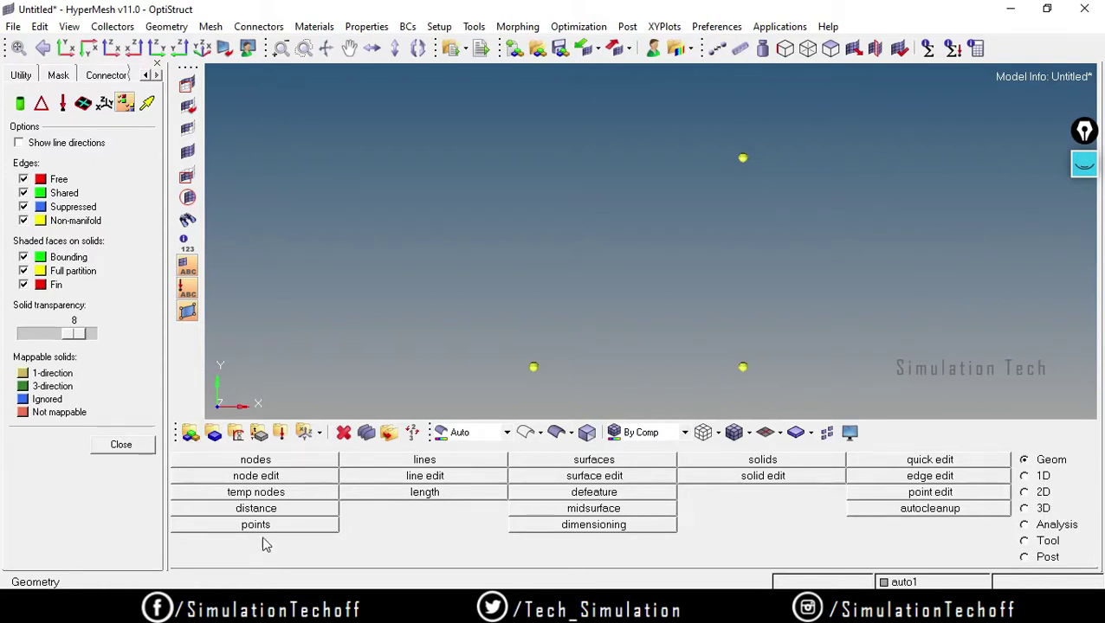
# - Clear all temporary nodes from the model and reopen Linear Nodes line creation
pyautogui.click(1042, 507)
pyautogui.click(1039, 478)
pyautogui.click(1025, 460)
pyautogui.click(308, 496)
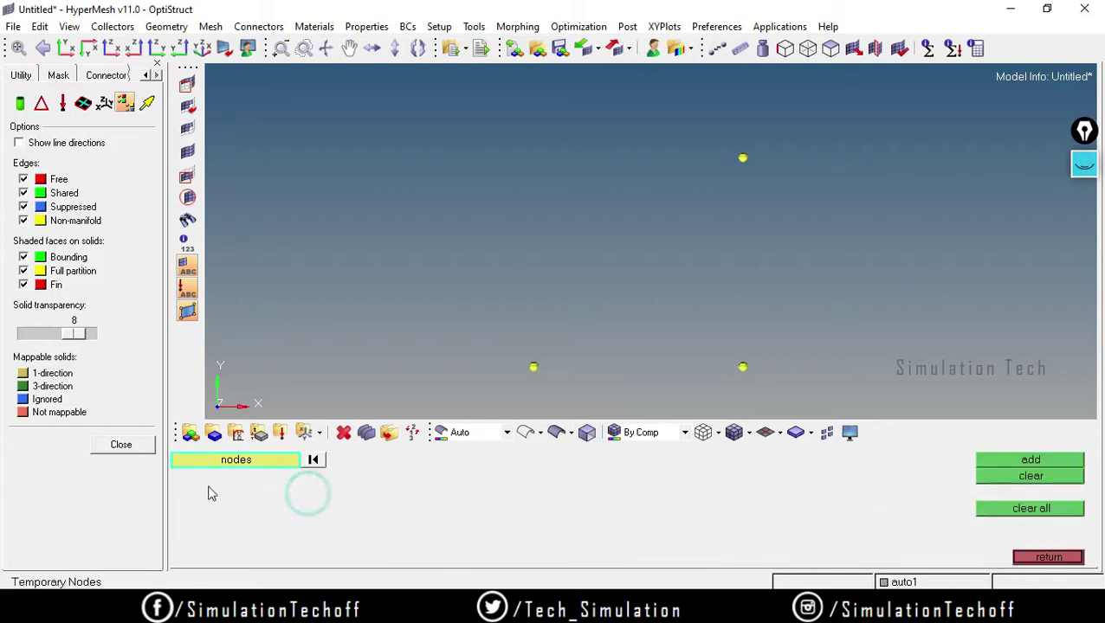
pyautogui.click(1032, 511)
pyautogui.click(1051, 558)
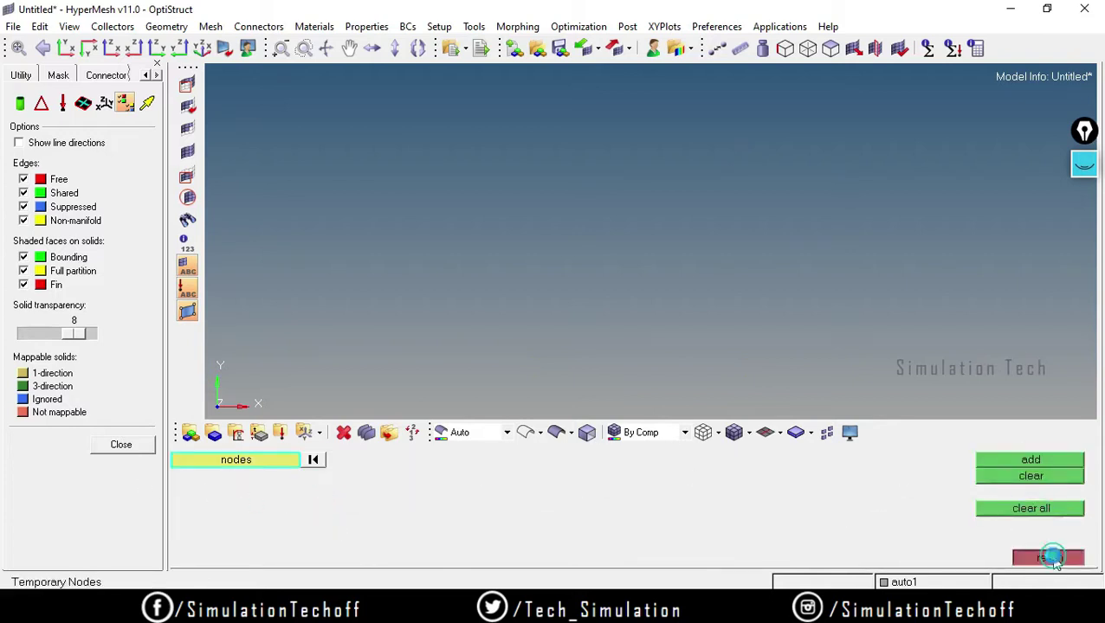
pyautogui.click(422, 459)
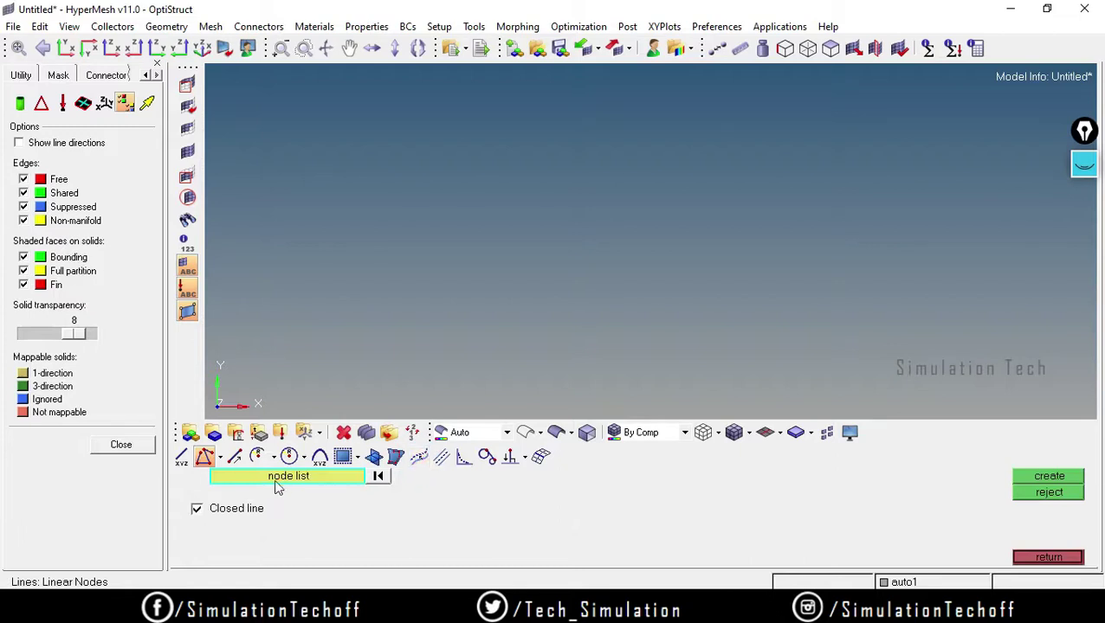
# - Create a single node at x 100 and y 100 and bring it into the XY view
pyautogui.click(233, 459)
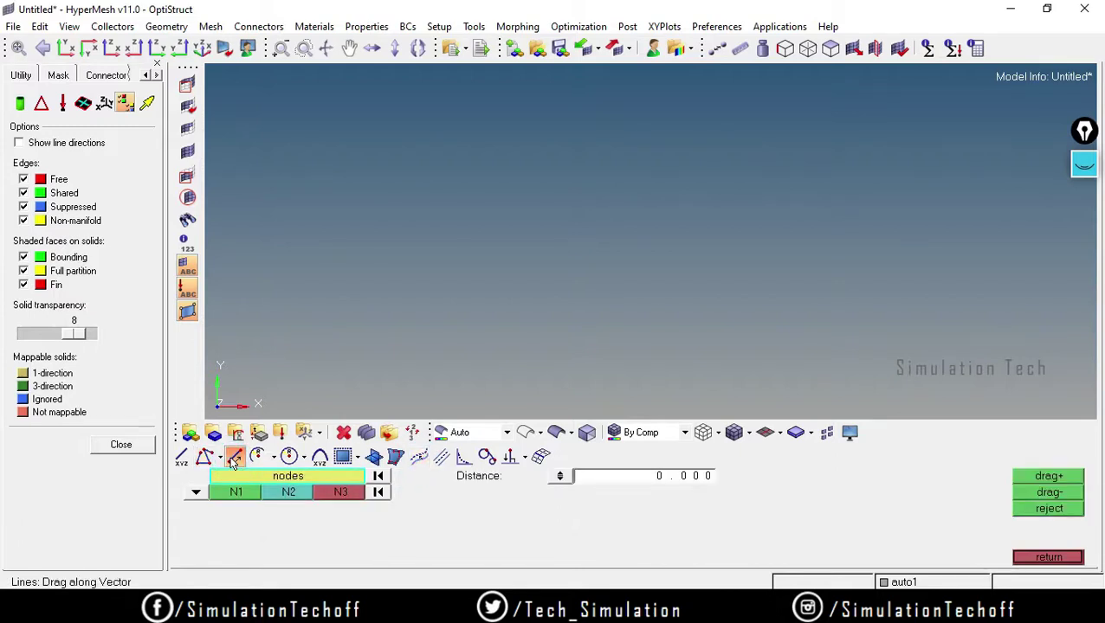
pyautogui.click(1073, 558)
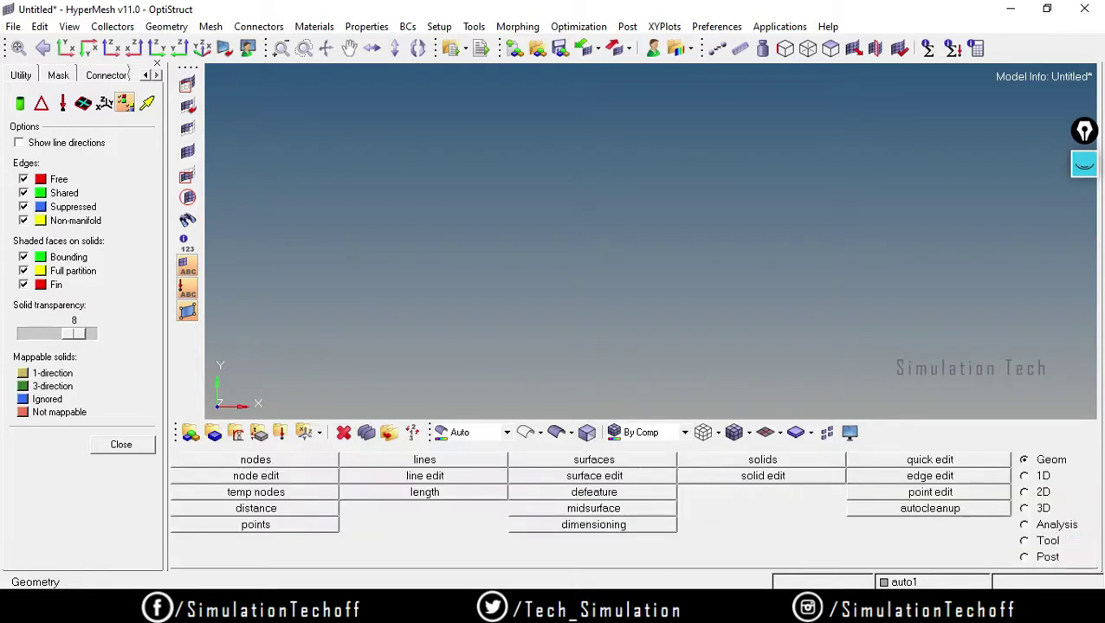
pyautogui.click(270, 458)
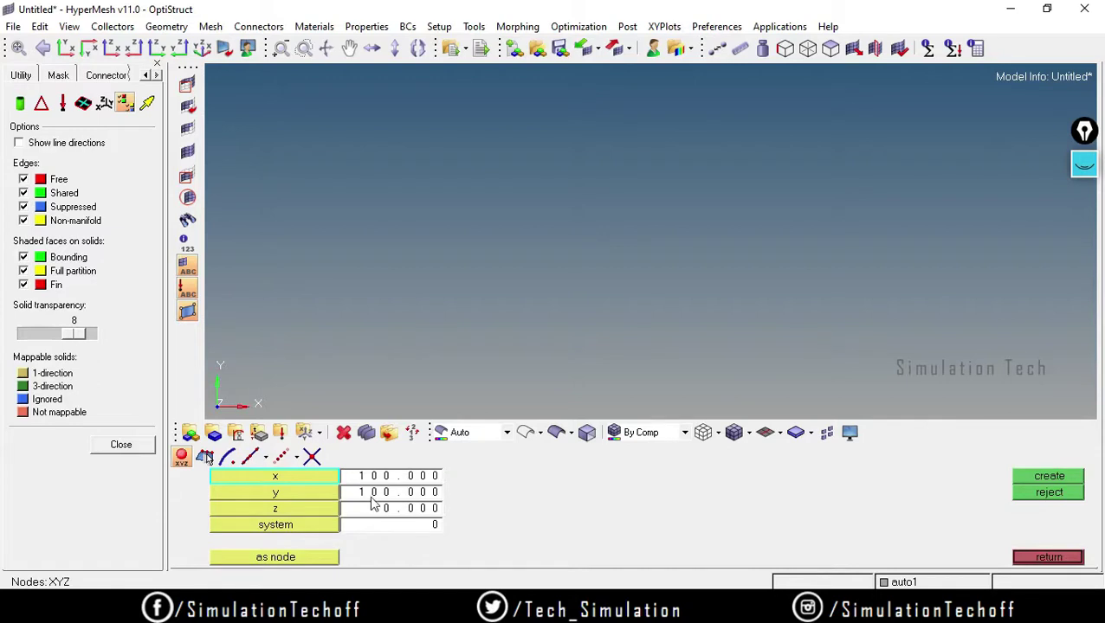
pyautogui.click(1039, 476)
pyautogui.click(1052, 558)
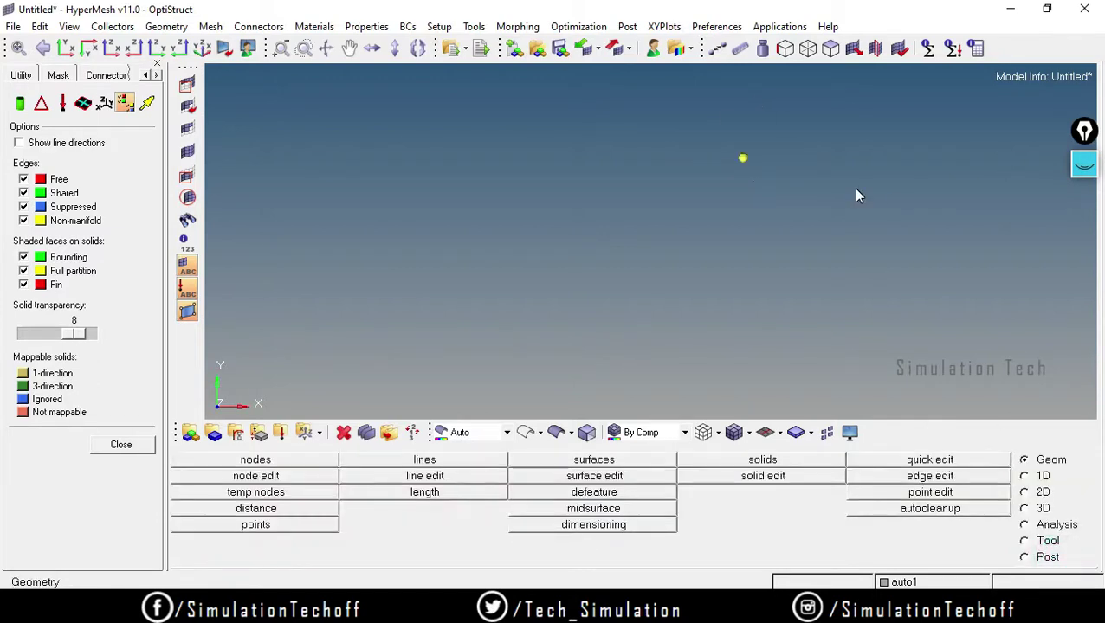
pyautogui.keyDown('ctrl'); pyautogui.moveTo(825, 182); pyautogui.dragTo(729, 234); pyautogui.keyUp('ctrl')
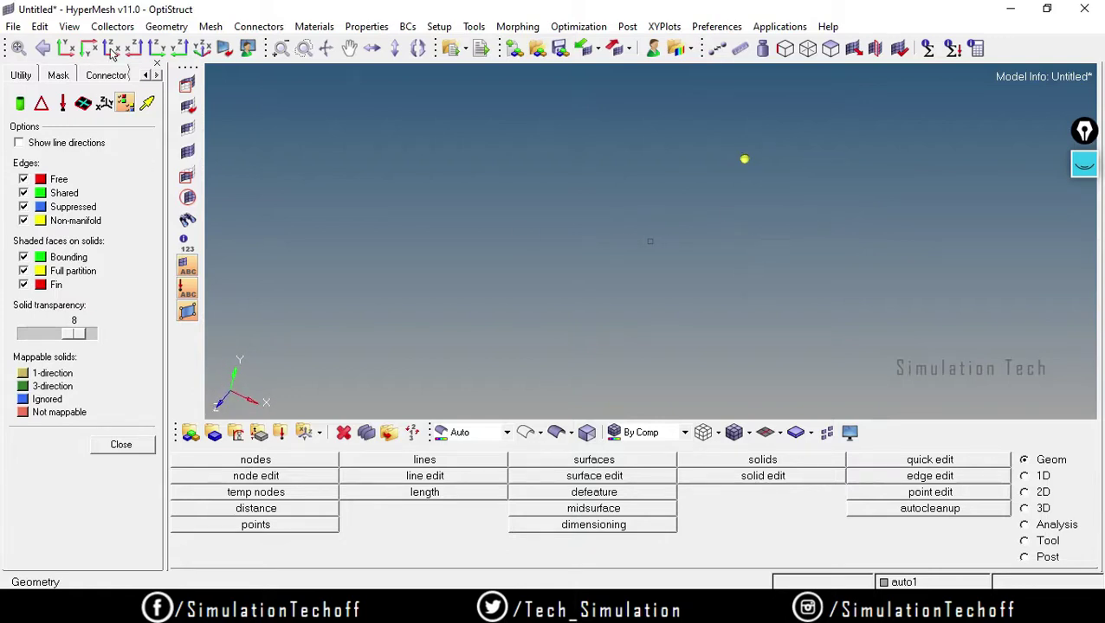
pyautogui.click(66, 47)
pyautogui.keyDown('ctrl'); pyautogui.moveTo(657, 211); pyautogui.dragTo(715, 241, button='right'); pyautogui.keyUp('ctrl')
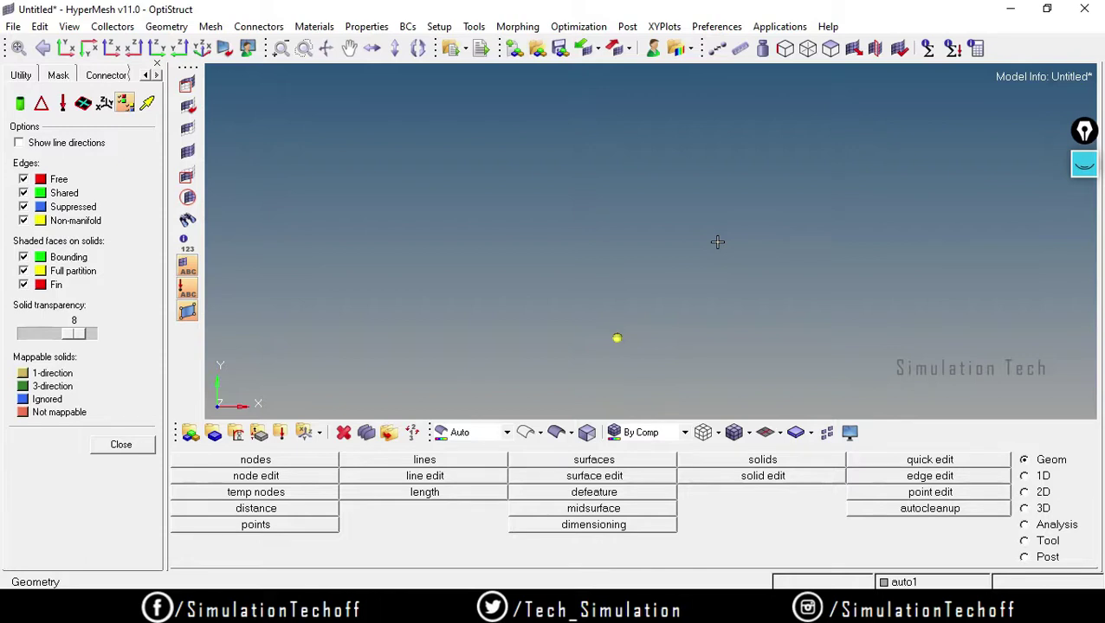
# - Select the node for a Drag along Vector line and set the distance to 100
pyautogui.click(459, 463)
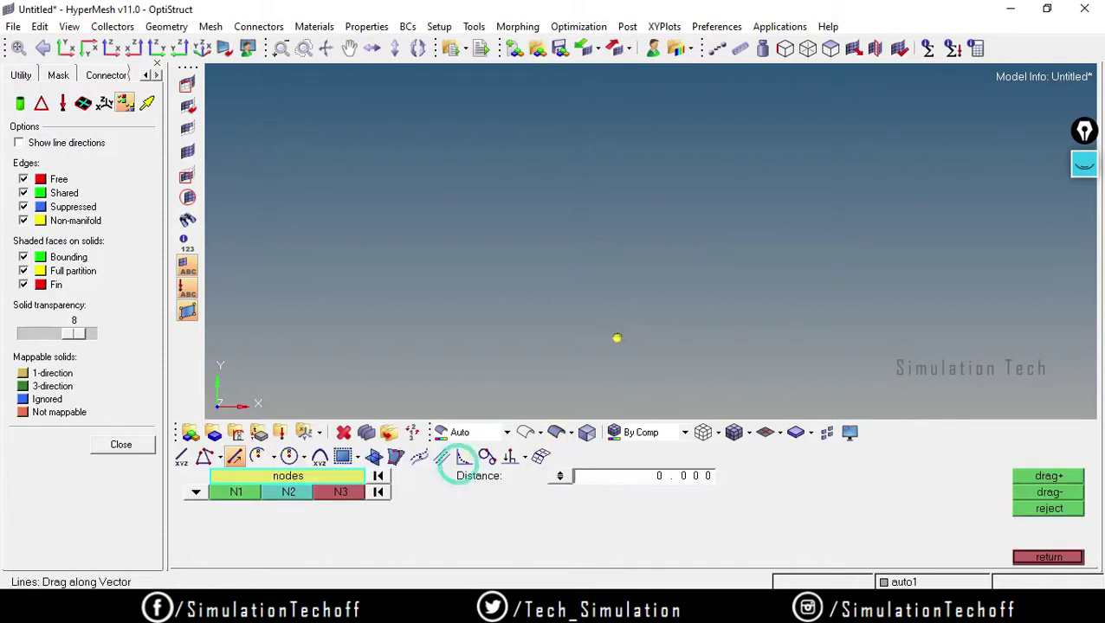
pyautogui.click(613, 338)
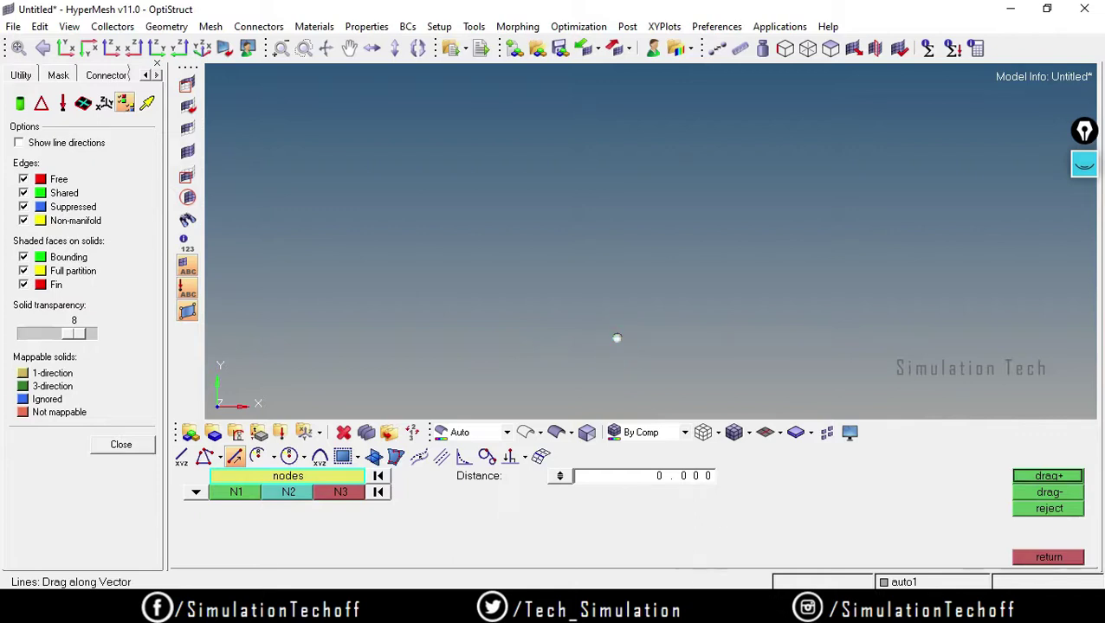
pyautogui.click(662, 480)
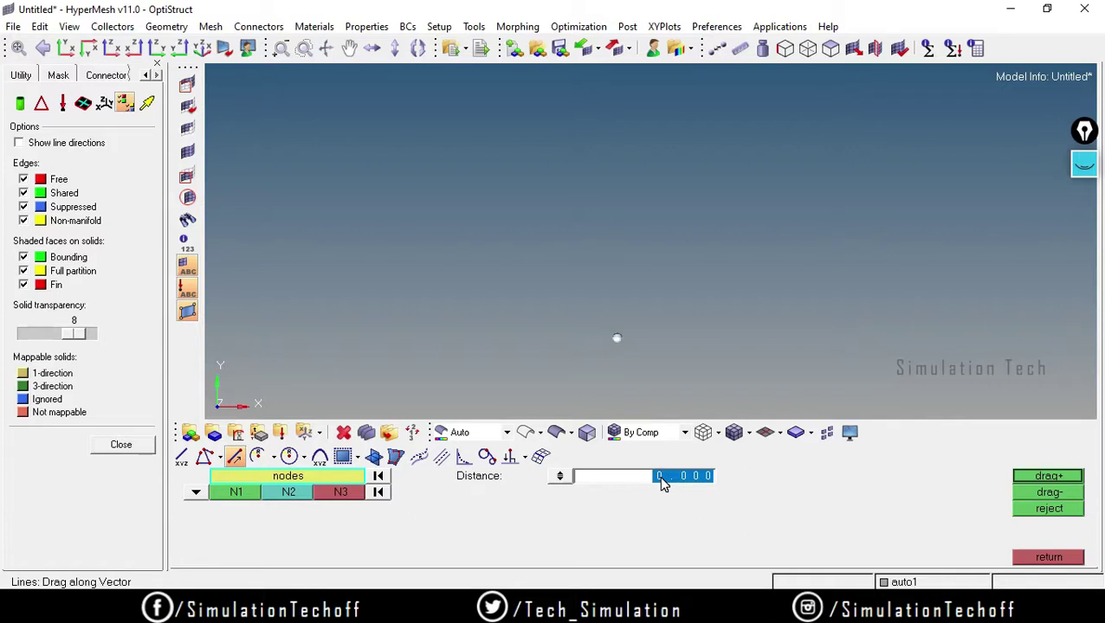
pyautogui.write('100')
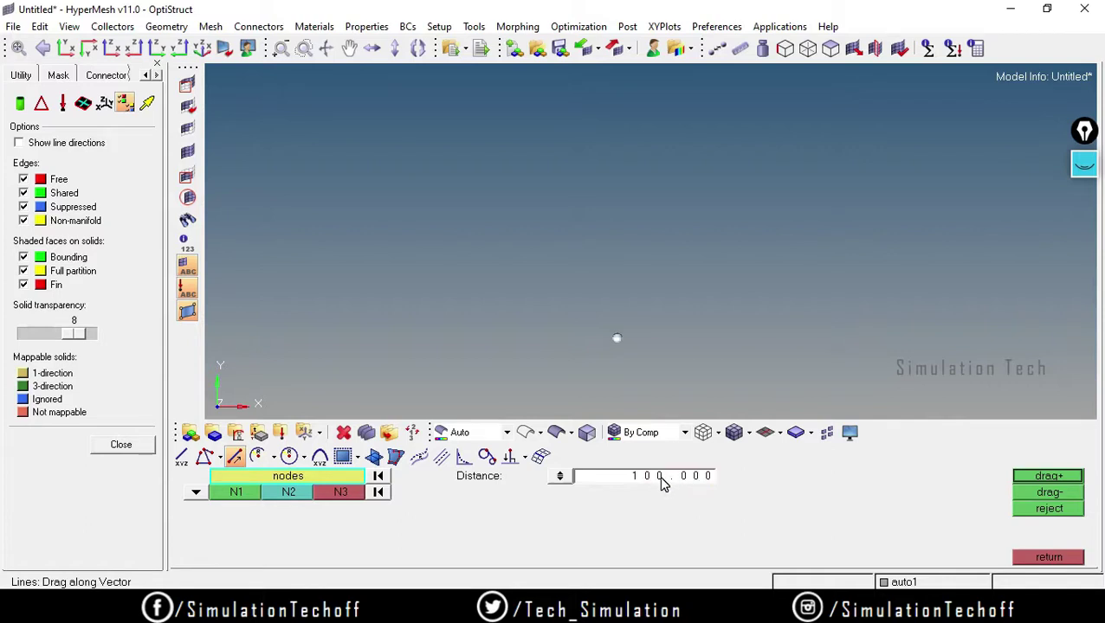
# - Create a line from the node along the positive y-axis and reject it
pyautogui.click(195, 492)
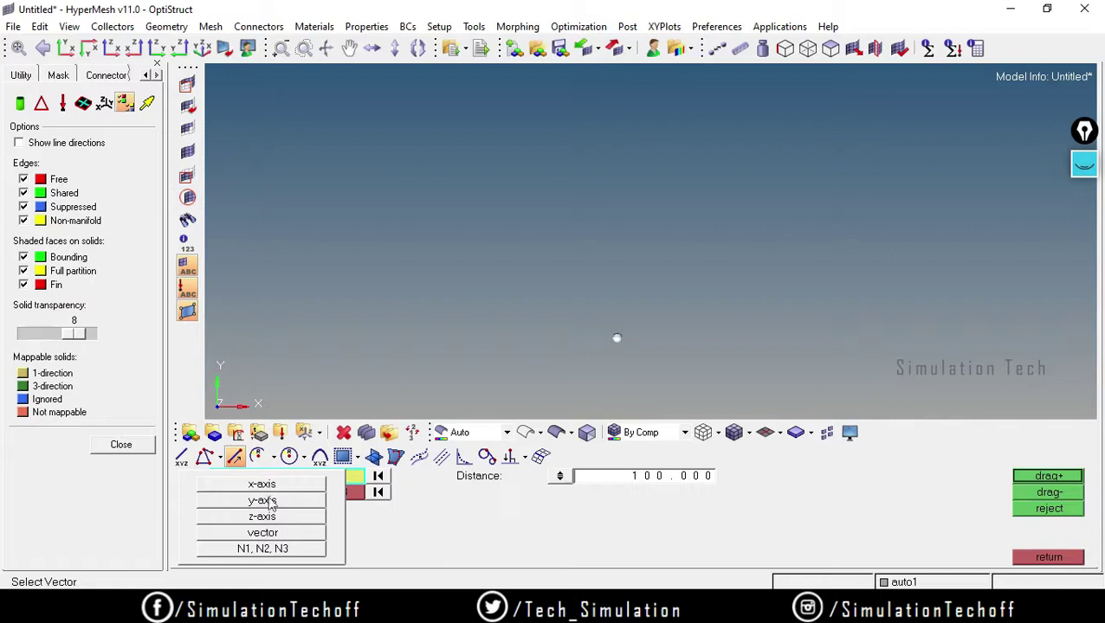
pyautogui.click(269, 504)
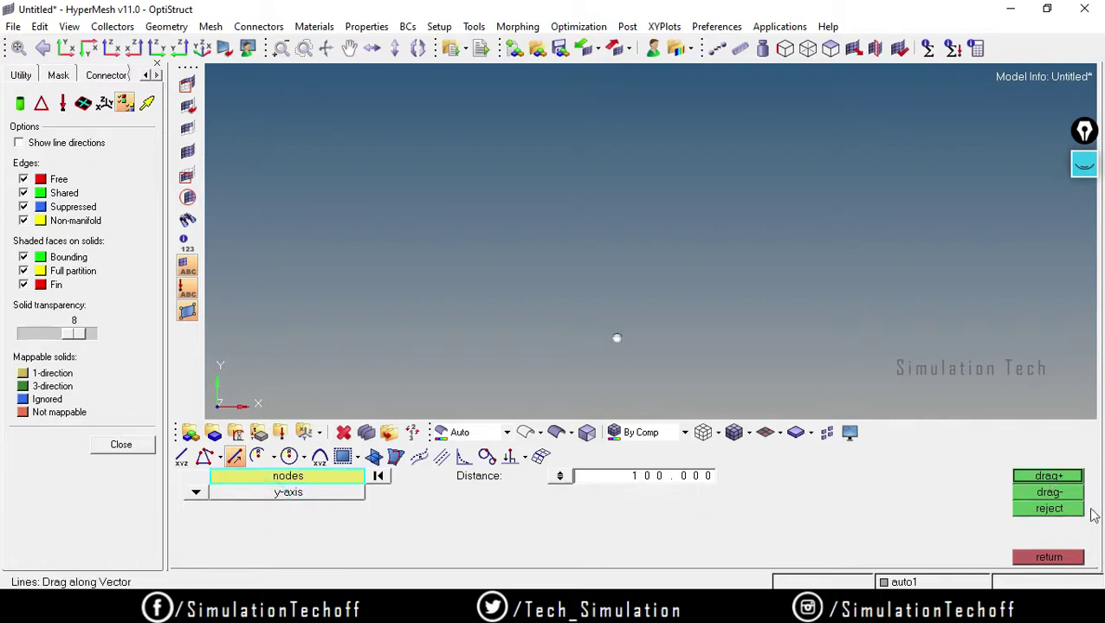
pyautogui.click(1050, 476)
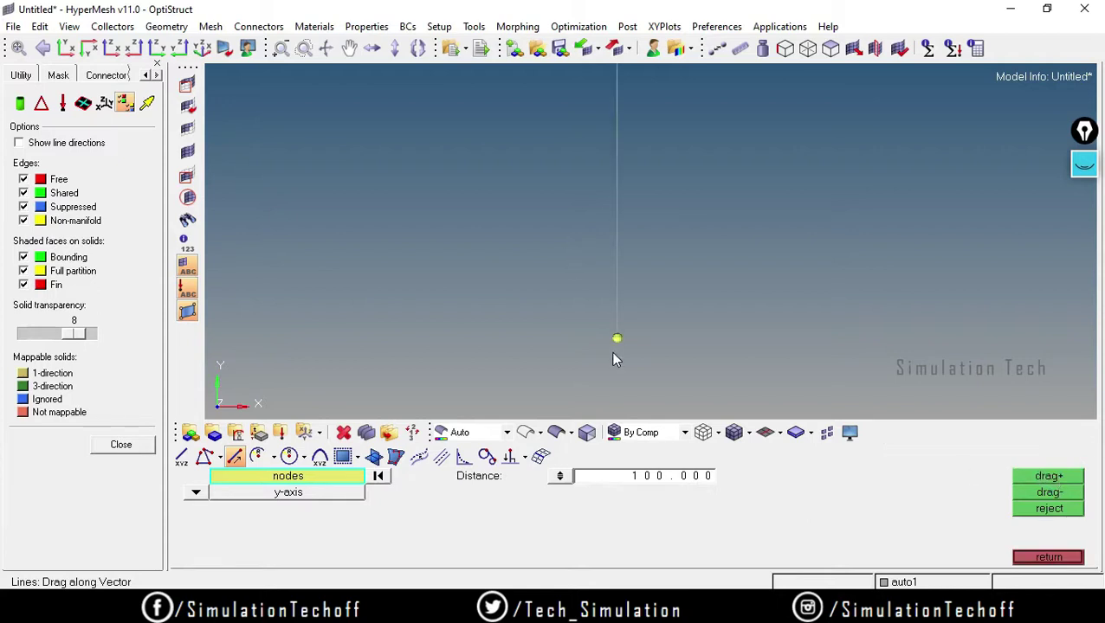
pyautogui.click(1062, 511)
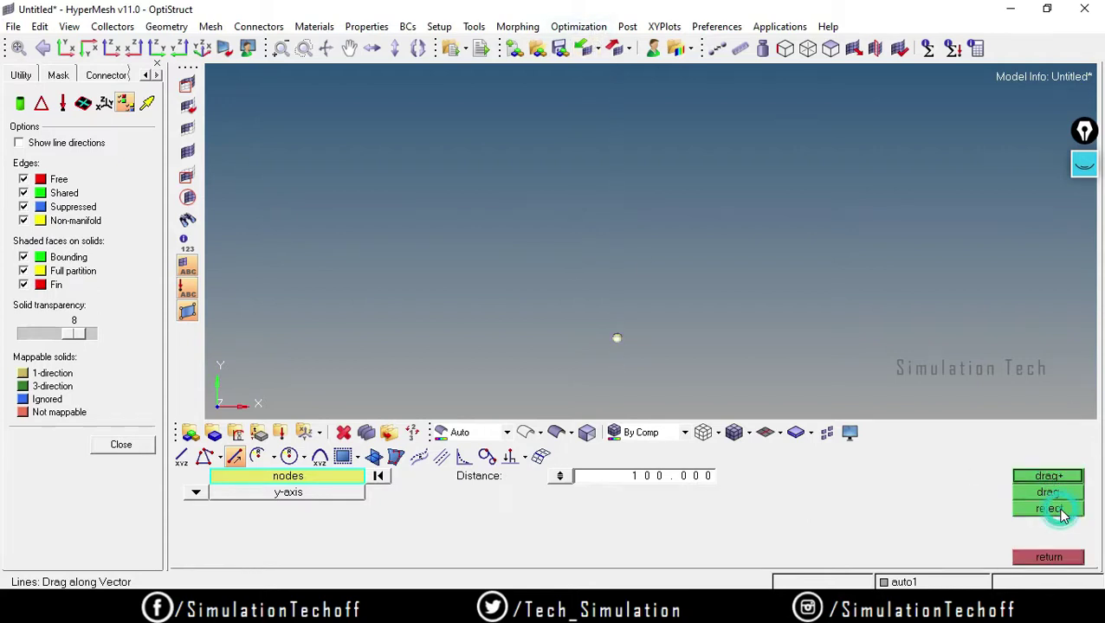
# - Change the drag vector to the x-axis, create a line in the positive direction and reject it
pyautogui.click(196, 494)
pyautogui.click(271, 483)
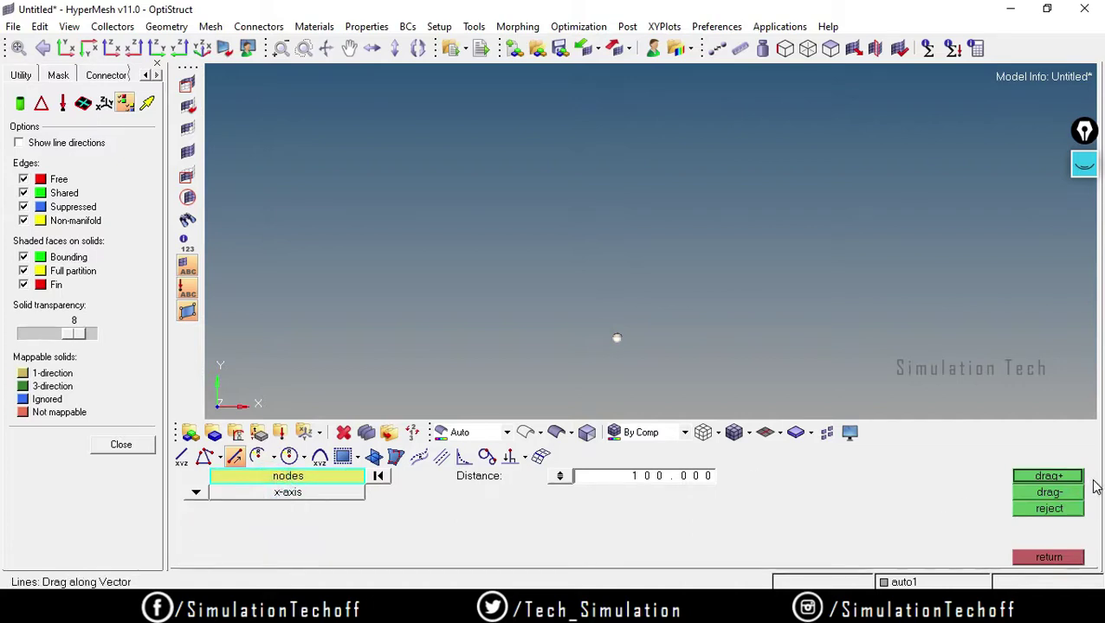
pyautogui.click(1052, 476)
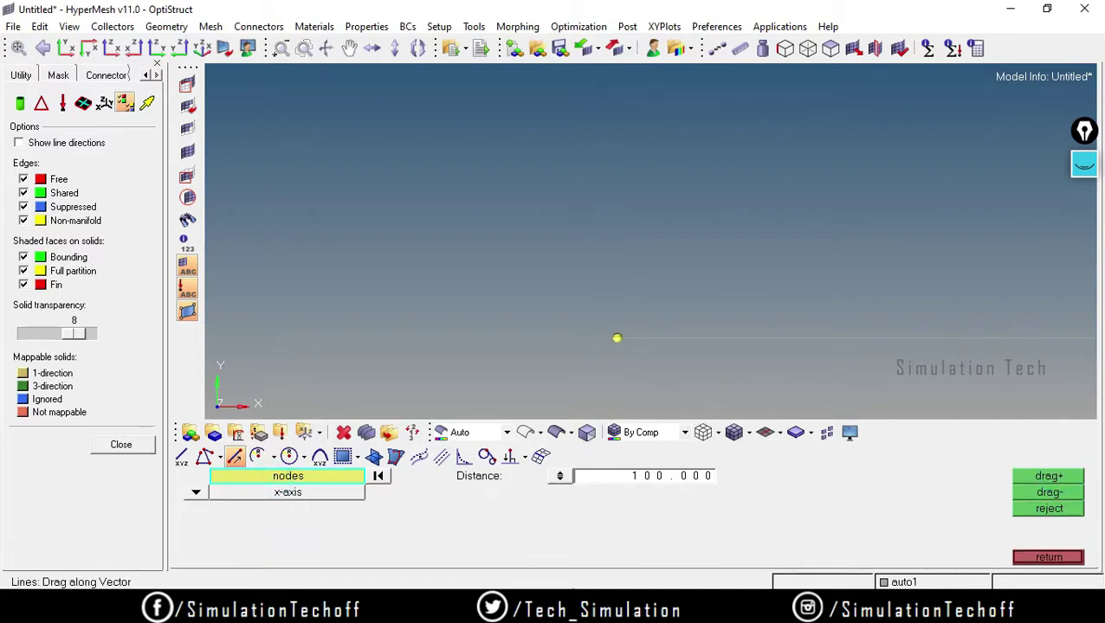
pyautogui.click(1040, 511)
# - Create a line from the node in the negative x direction and try to reject it
pyautogui.click(1048, 492)
pyautogui.click(1046, 481)
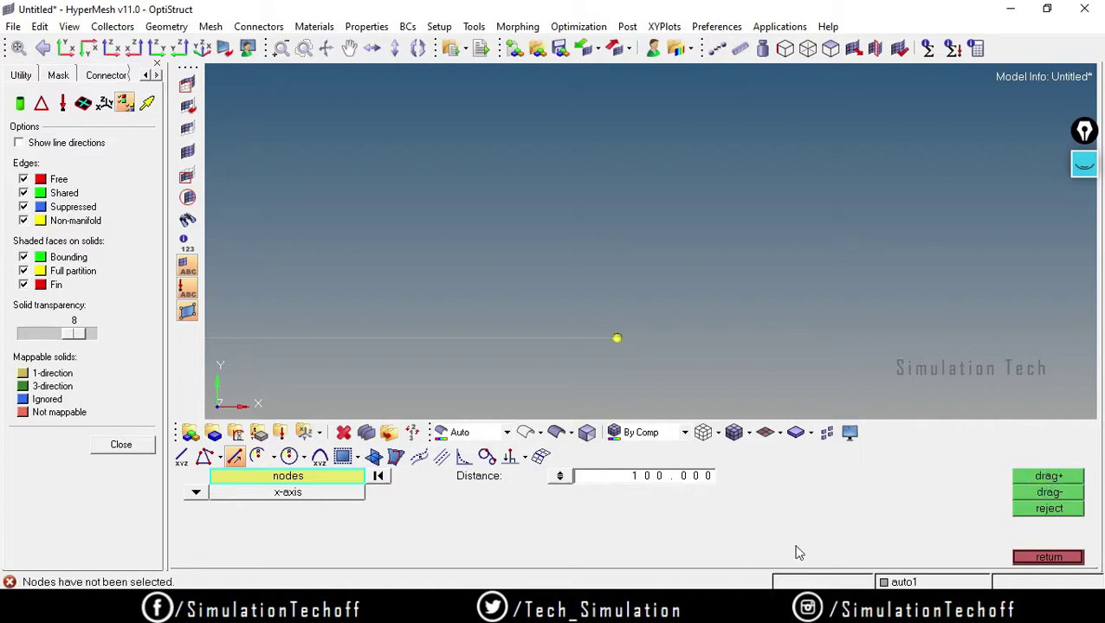
pyautogui.click(1049, 509)
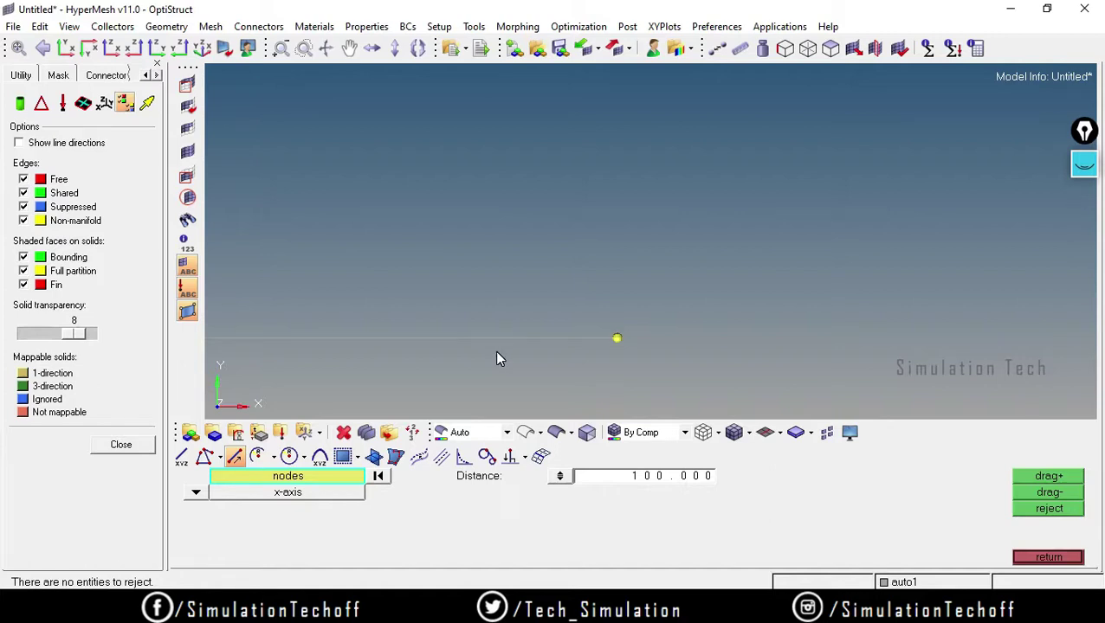
# - Delete the line in the negative x direction and return to Drag along Vector
pyautogui.press('F2')
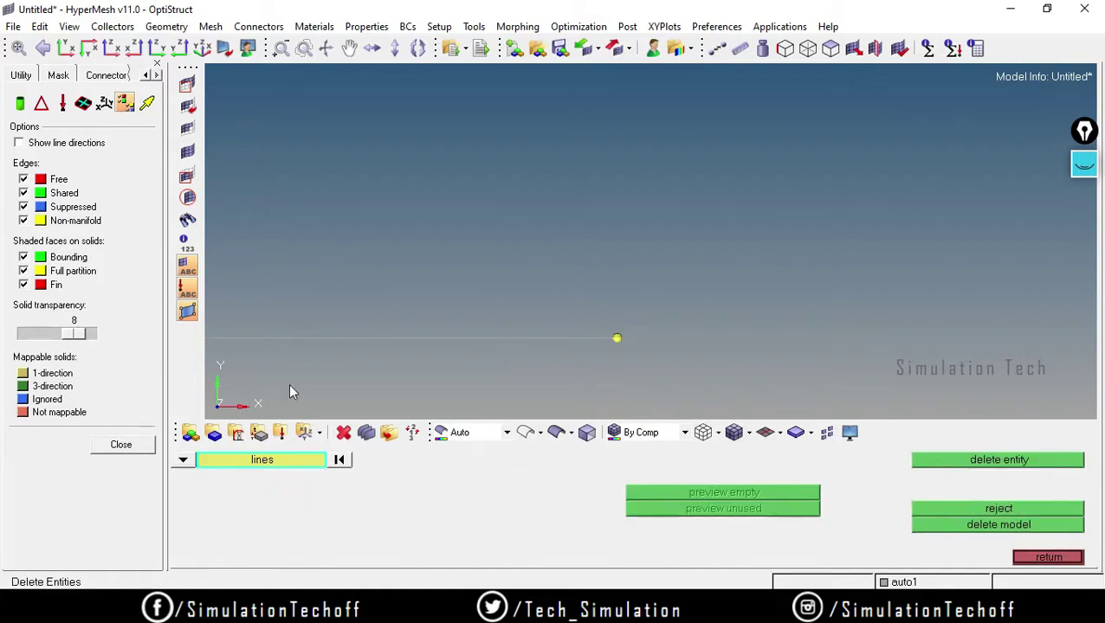
pyautogui.click(358, 338)
pyautogui.click(973, 460)
pyautogui.click(1033, 558)
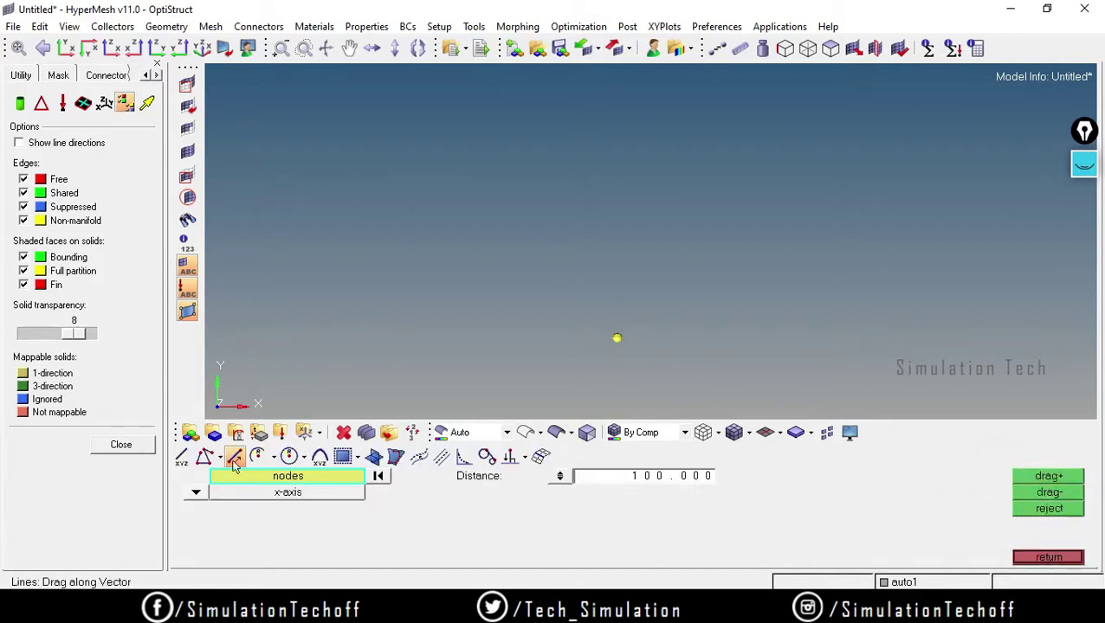
# - Create a line of length 100 from the node along the positive x-axis
pyautogui.click(617, 336)
pyautogui.click(1058, 483)
pyautogui.keyDown('ctrl'); pyautogui.moveTo(880, 333); pyautogui.dragTo(680, 277); pyautogui.keyUp('ctrl')
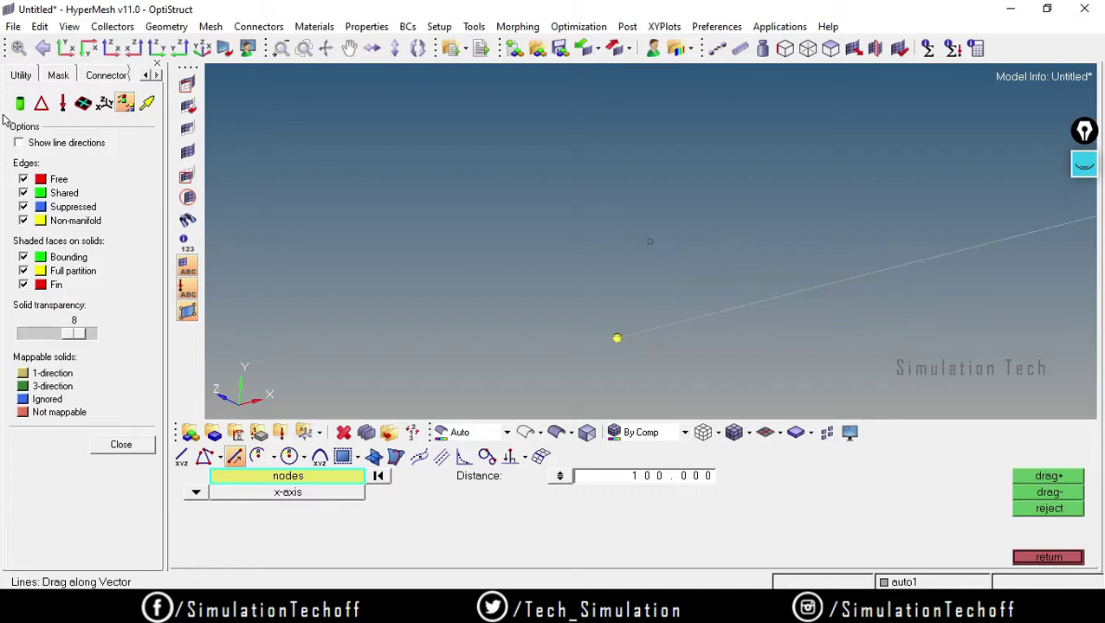
pyautogui.click(64, 48)
pyautogui.scroll(-3, 700, 229)
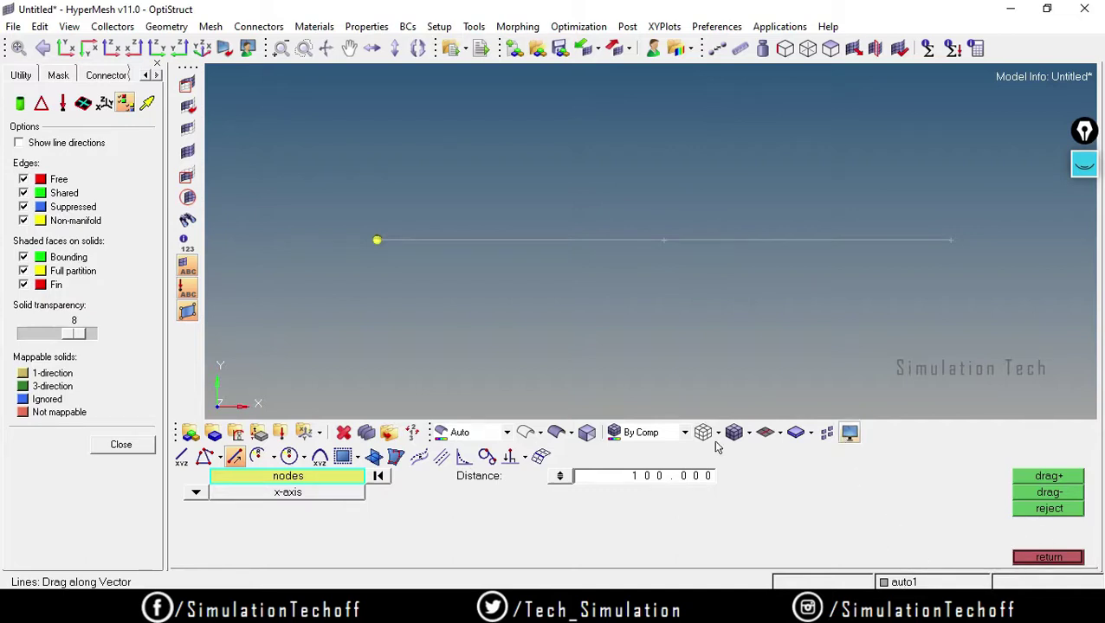
# - Create an Arc Center and Radius line centred on the node, normal to the x-axis, with radius 25 and angle 360
pyautogui.click(272, 462)
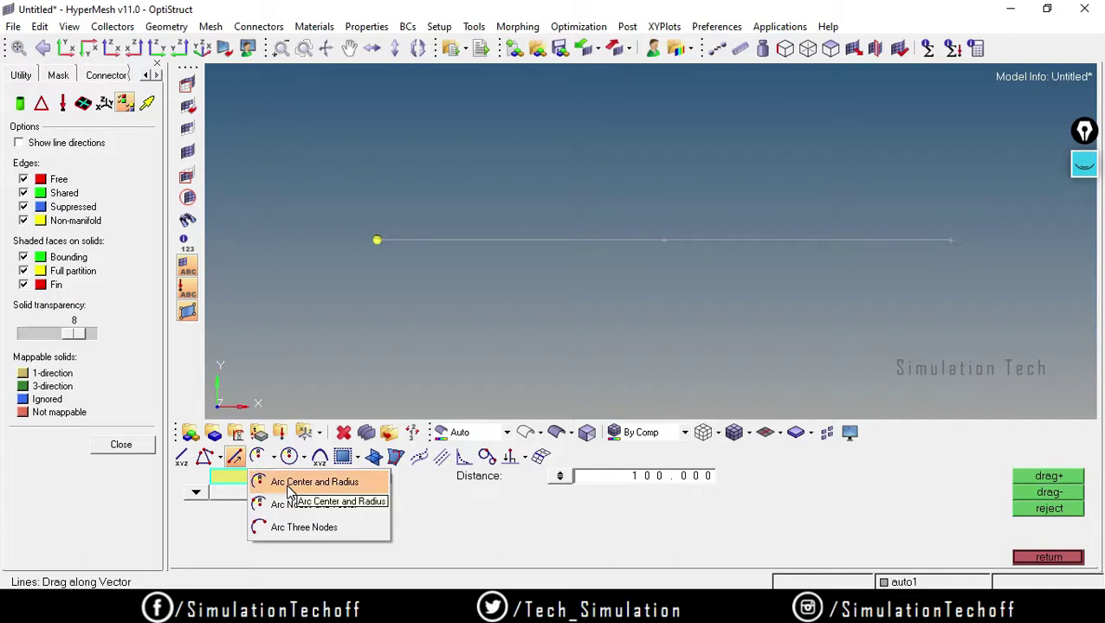
pyautogui.click(291, 485)
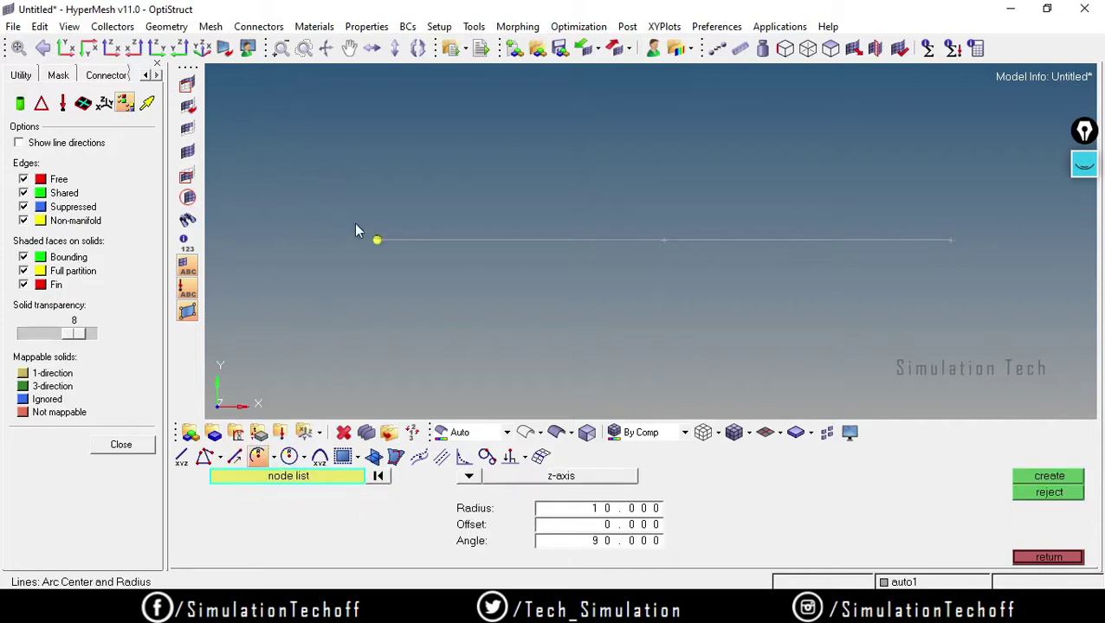
pyautogui.click(376, 240)
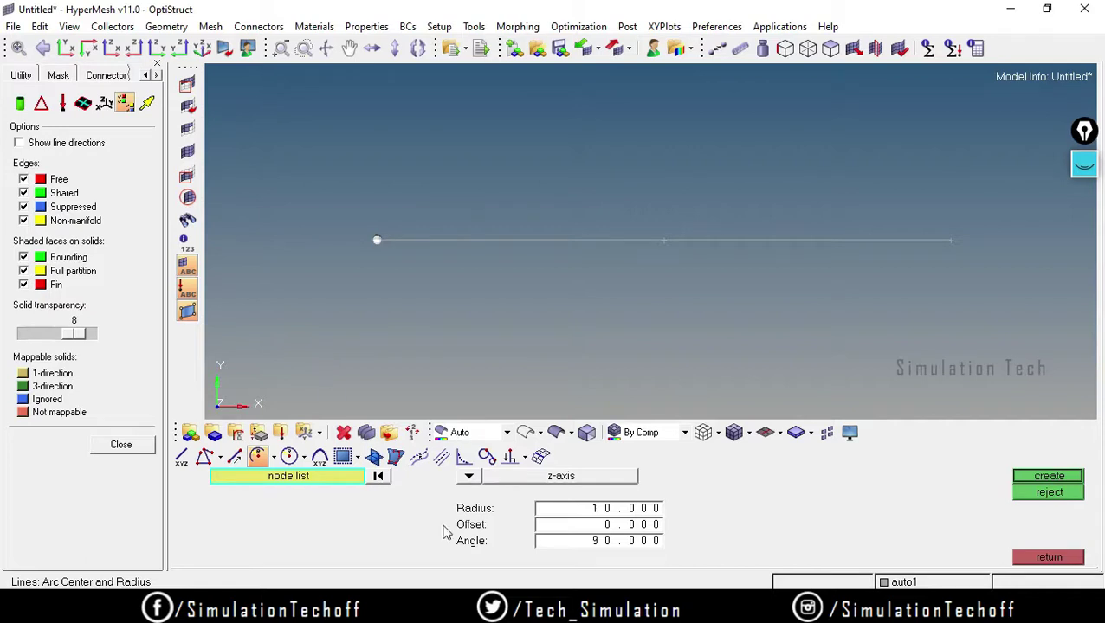
pyautogui.click(470, 478)
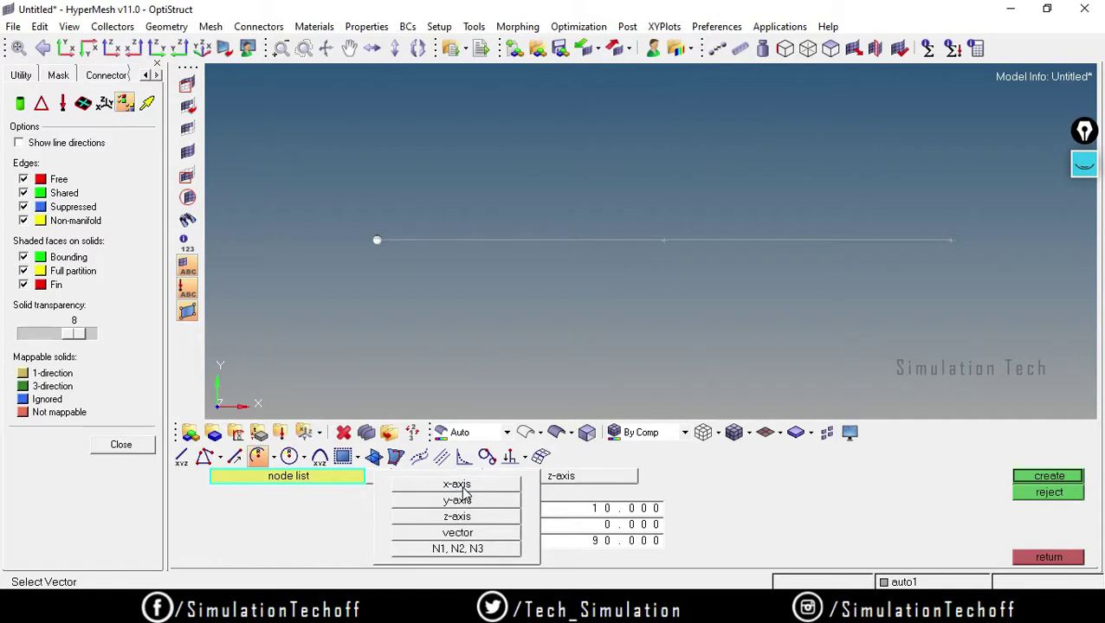
pyautogui.click(461, 486)
pyautogui.click(617, 509)
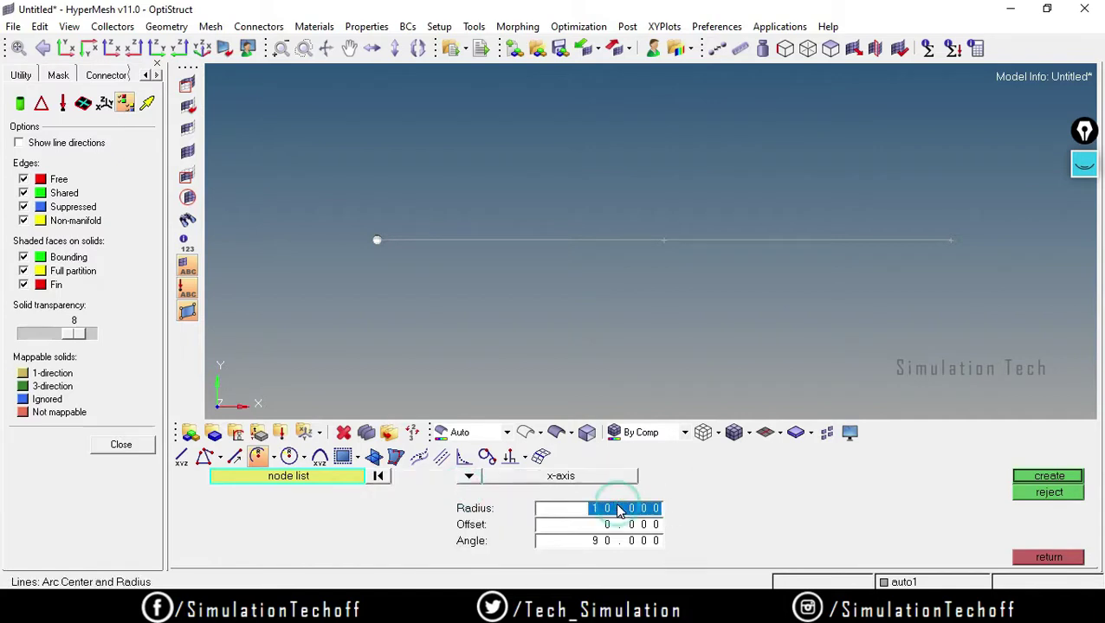
pyautogui.write('25')
pyautogui.press('Return')
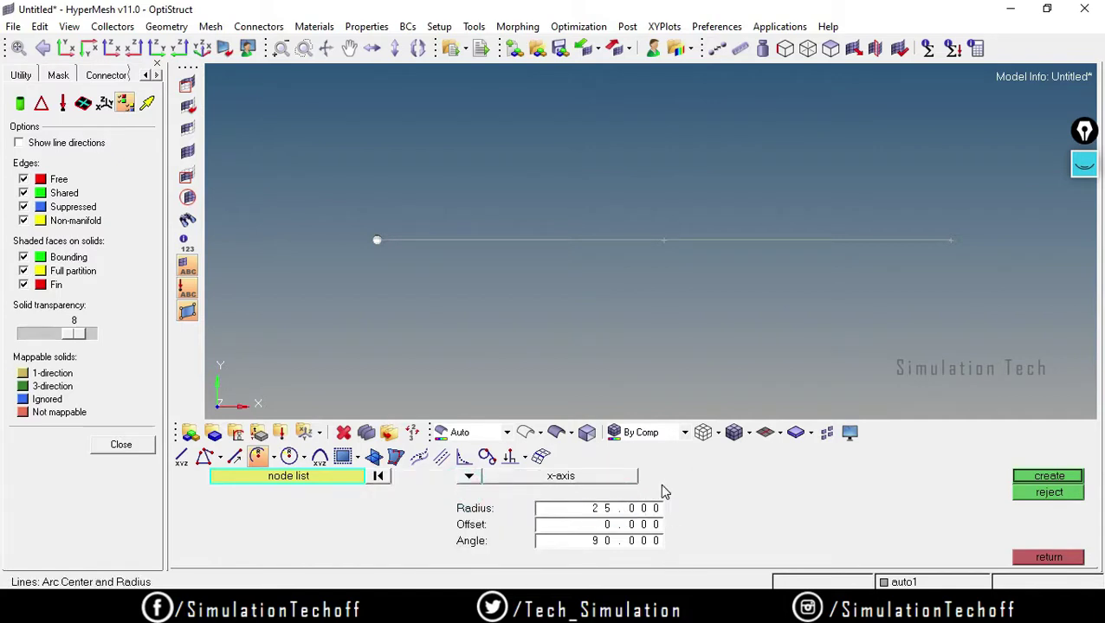
pyautogui.click(575, 545)
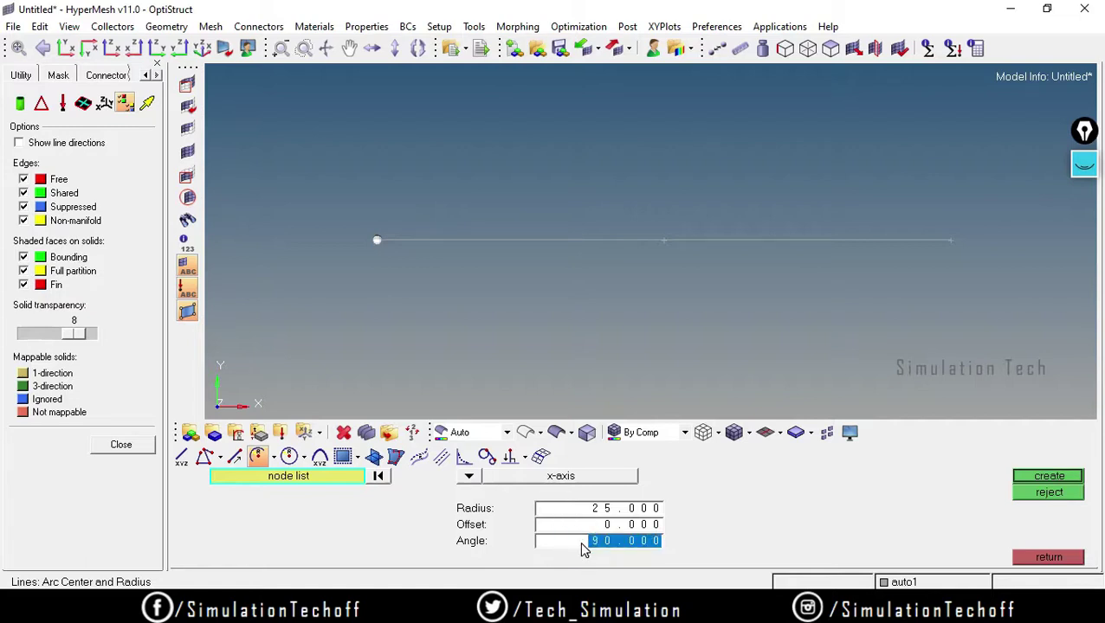
pyautogui.write('360')
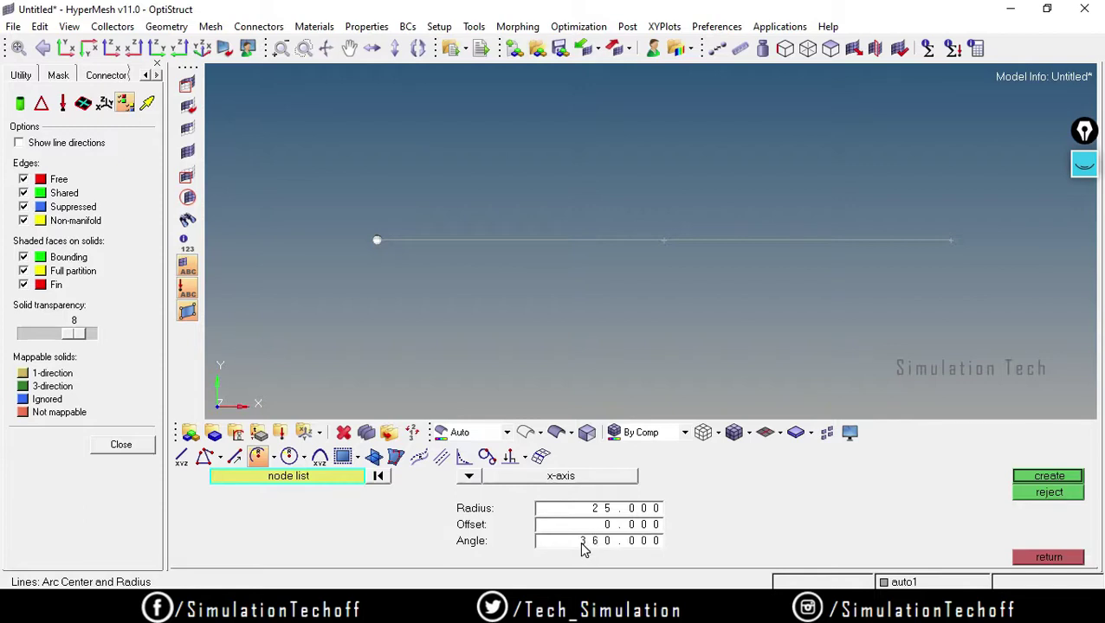
pyautogui.click(1049, 478)
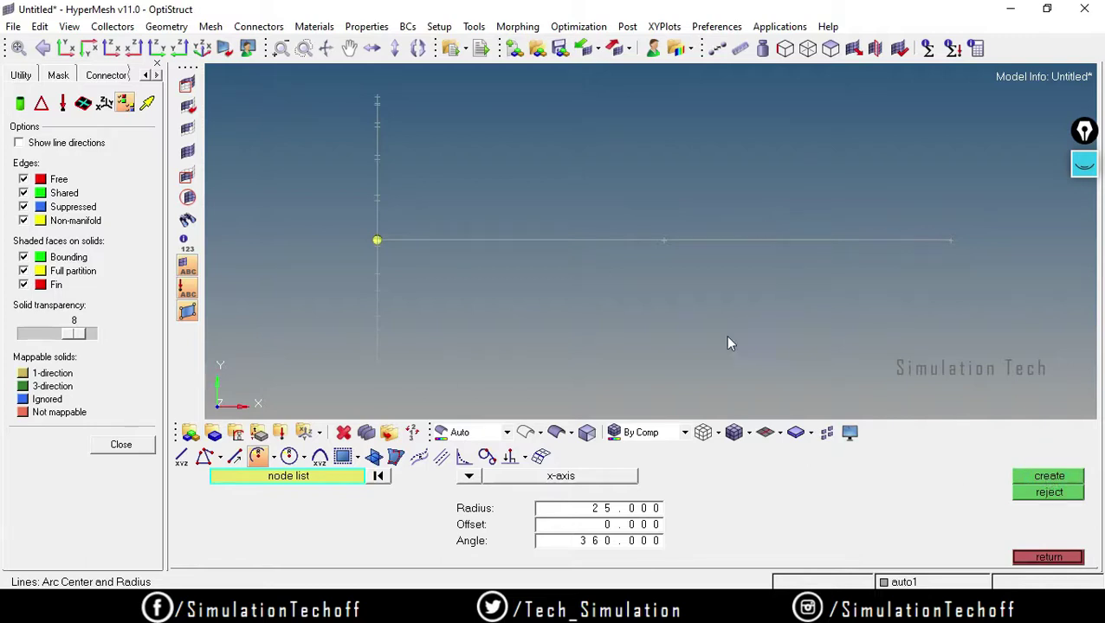
# - Examine the orientation of the full circle relative to the x-axis line from angled and XY views
pyautogui.scroll(-2, 512, 322)
pyautogui.scroll(2, 448, 284)
pyautogui.keyDown('ctrl'); pyautogui.moveTo(519, 303); pyautogui.dragTo(491, 300); pyautogui.keyUp('ctrl')
pyautogui.keyDown('ctrl'); pyautogui.moveTo(698, 284); pyautogui.dragTo(538, 245); pyautogui.keyUp('ctrl')
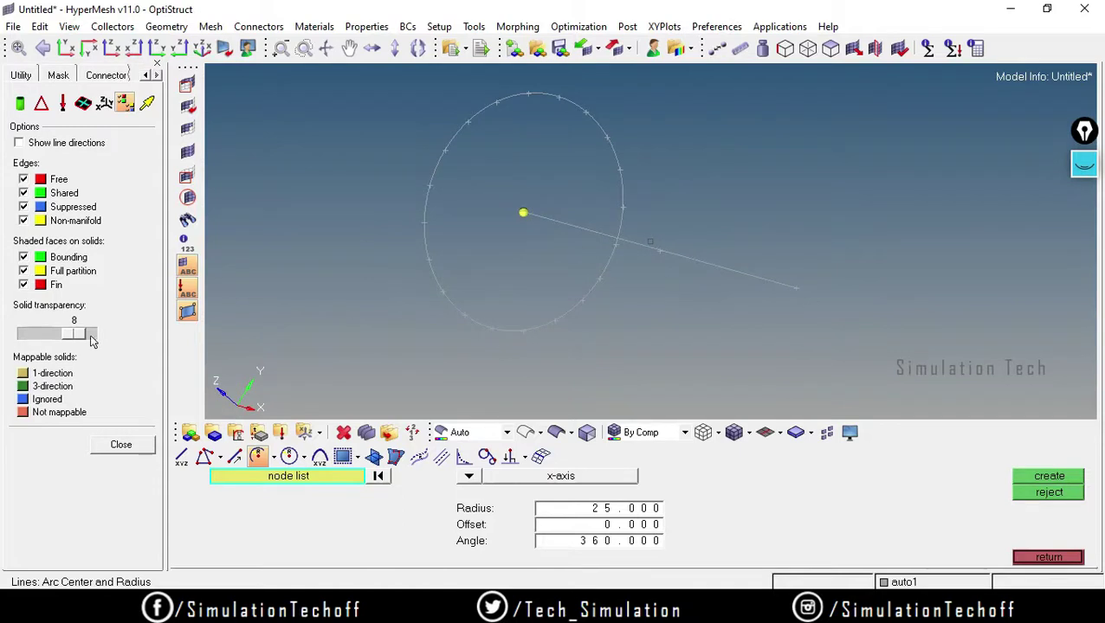
pyautogui.click(66, 50)
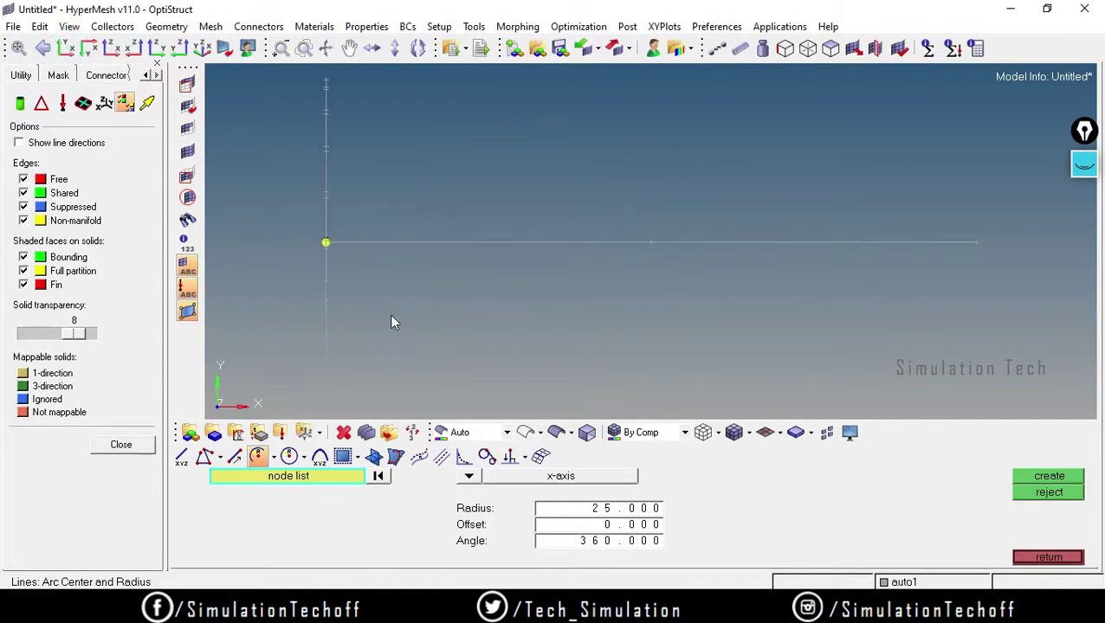
pyautogui.keyDown('ctrl'); pyautogui.moveTo(902, 313); pyautogui.dragTo(755, 257); pyautogui.keyUp('ctrl')
pyautogui.scroll(-2, 610, 182)
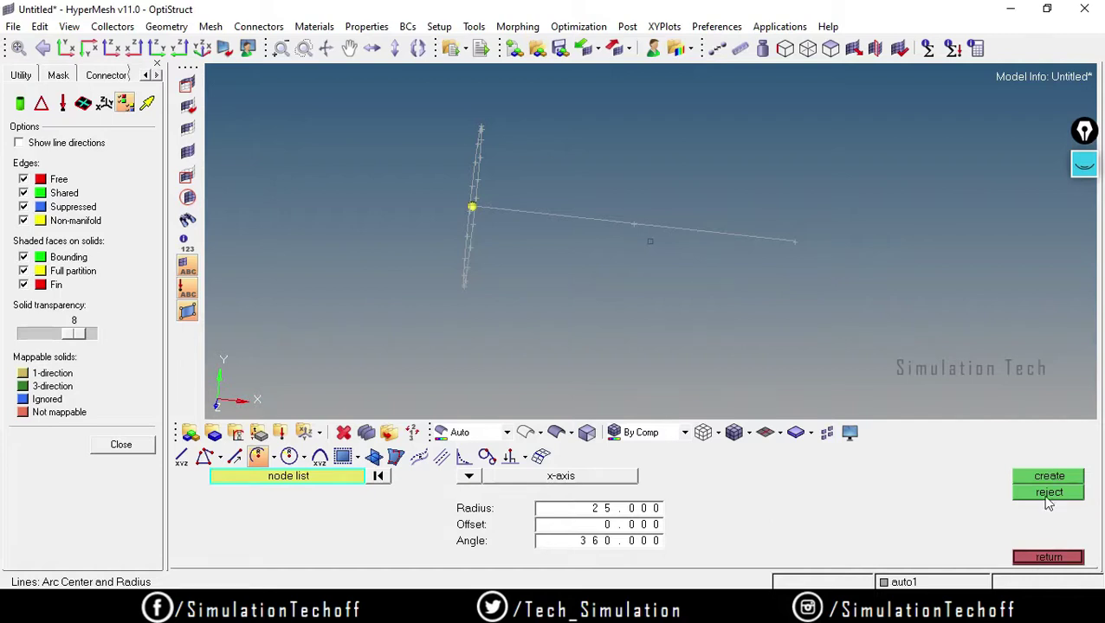
pyautogui.click(65, 48)
pyautogui.scroll(-2, 510, 257)
pyautogui.scroll(1, 511, 265)
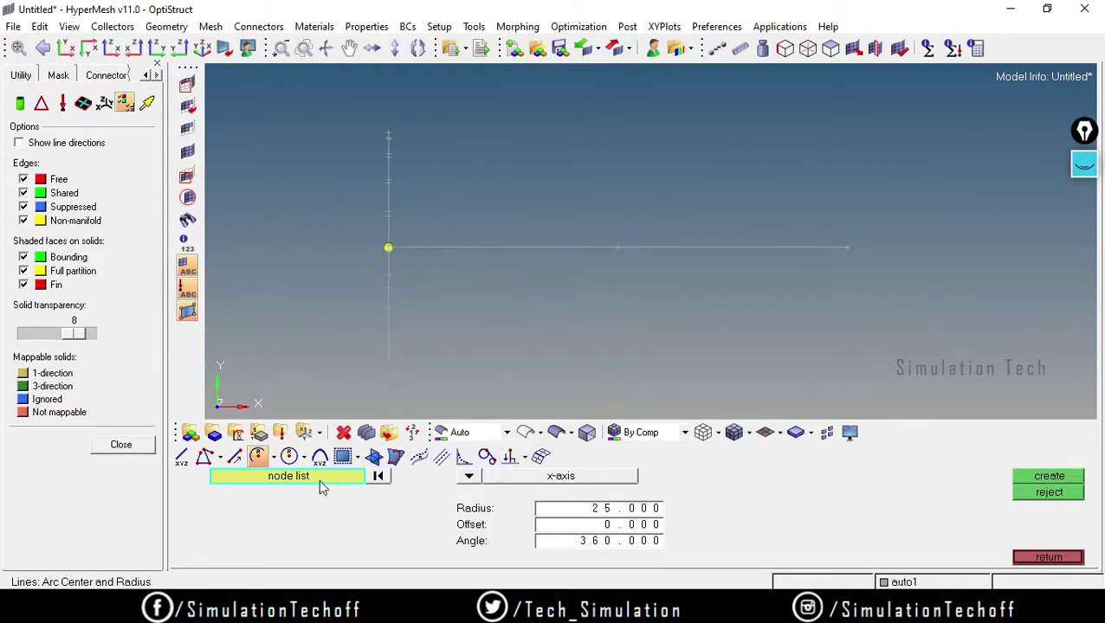
# - Create a full circle centred on the node, normal to the z-axis, with radius 25, offset 0 and angle 360
pyautogui.click(388, 248)
pyautogui.click(470, 481)
pyautogui.click(474, 482)
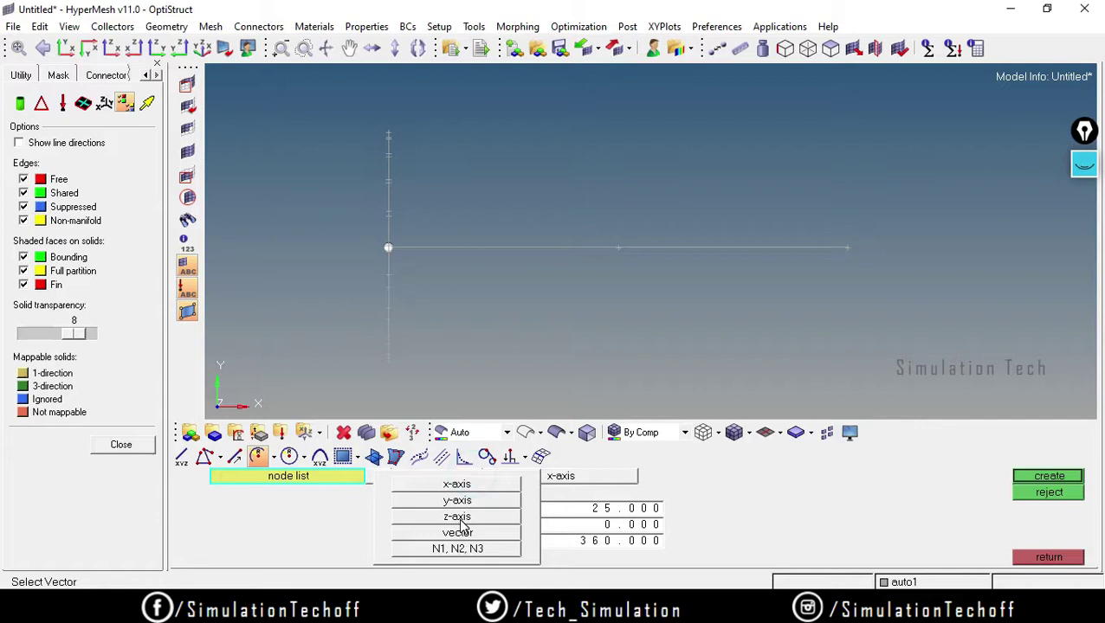
pyautogui.click(459, 517)
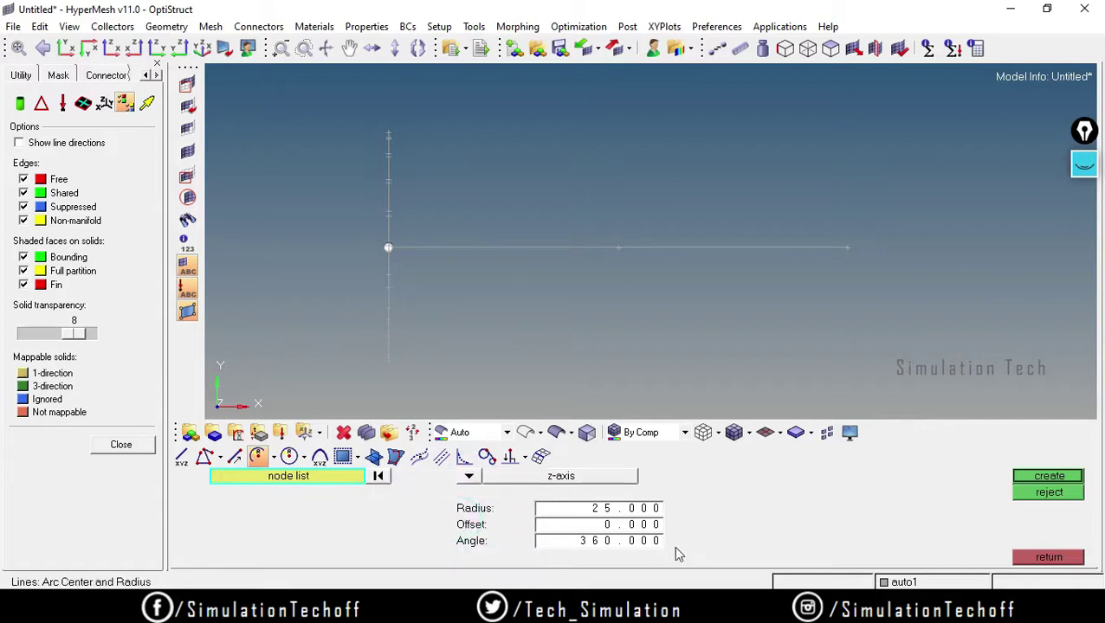
pyautogui.click(1049, 477)
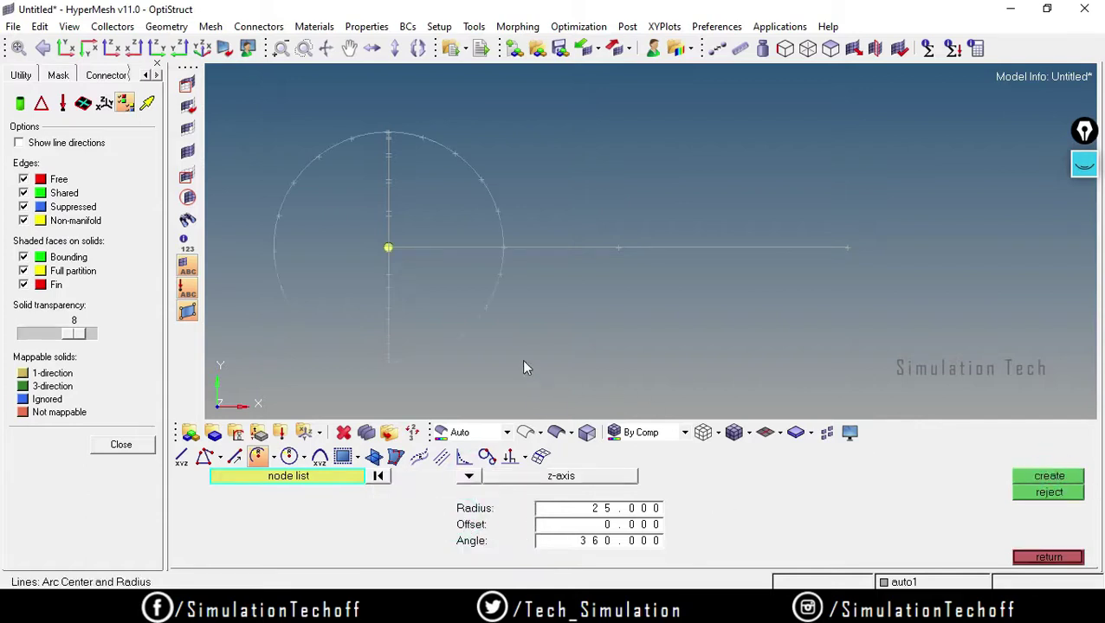
# - Delete both circles around the node and return to Arc Center and Radius
pyautogui.keyDown('ctrl'); pyautogui.moveTo(648, 230); pyautogui.dragTo(517, 270); pyautogui.keyUp('ctrl')
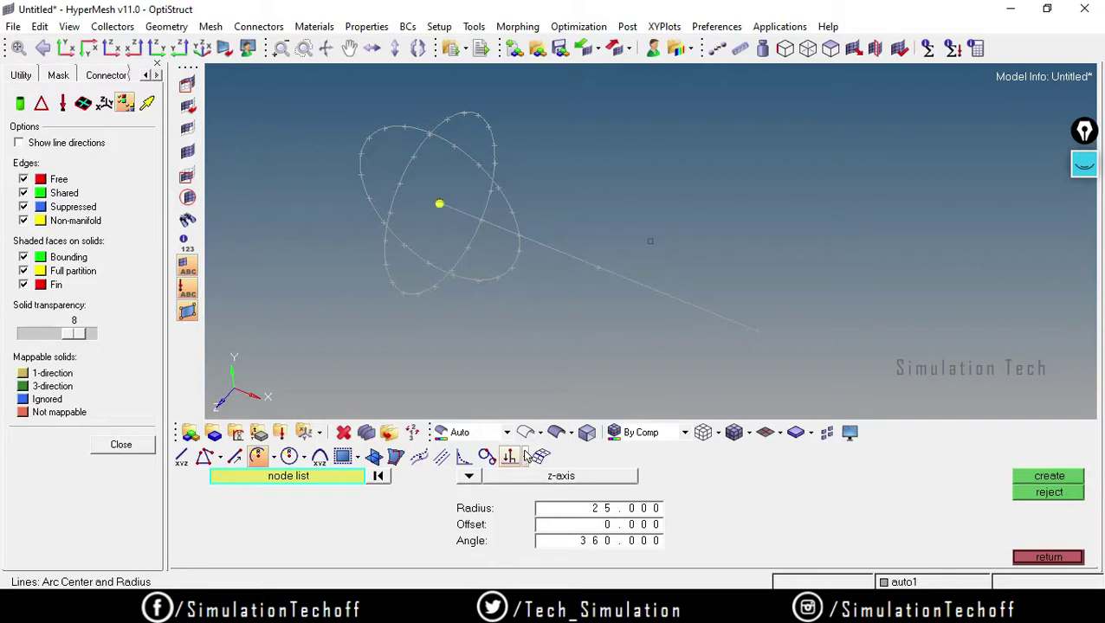
pyautogui.press('F2')
pyautogui.click(436, 277)
pyautogui.click(416, 298)
pyautogui.click(938, 466)
pyautogui.click(1046, 557)
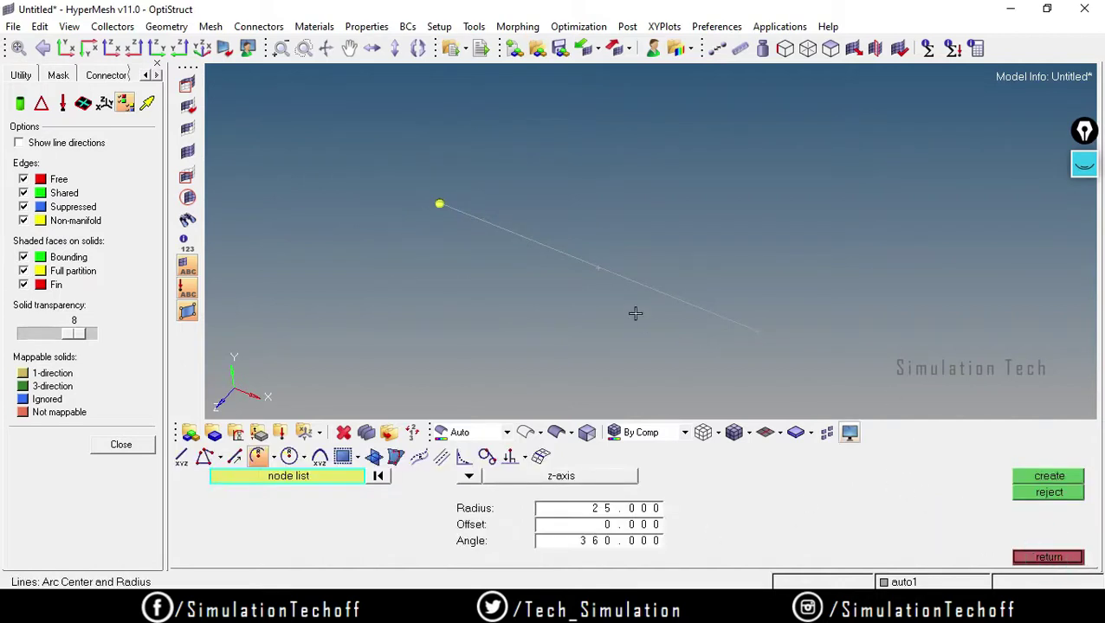
# - Create a circle centred on the node, normal to the z-axis, with radius 25, offset 90 and angle 360
pyautogui.click(65, 47)
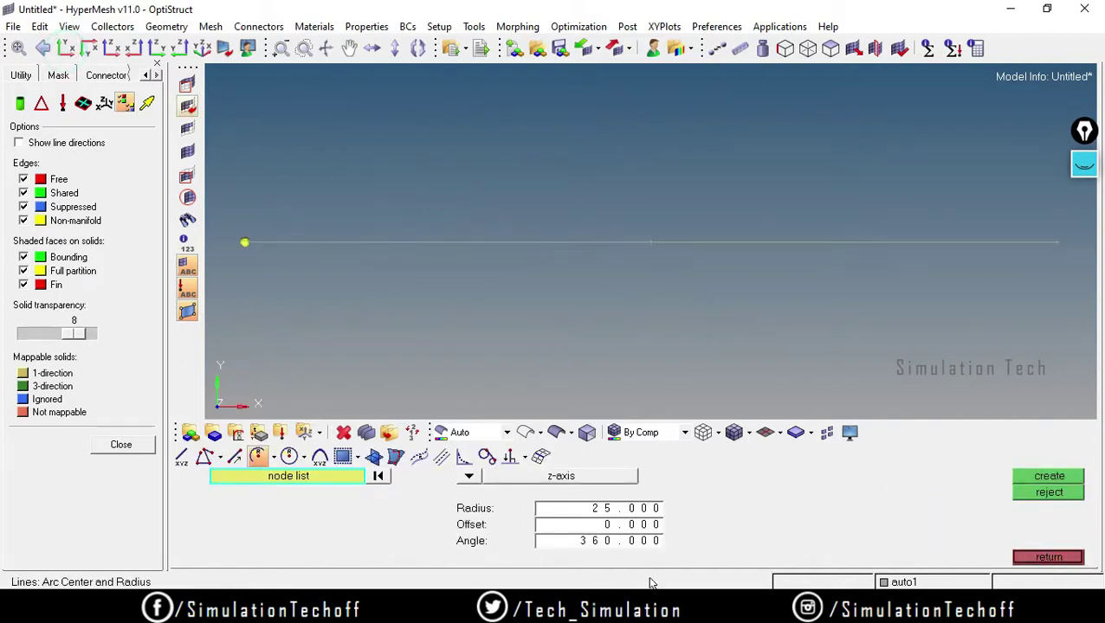
pyautogui.keyDown('ctrl'); pyautogui.moveTo(308, 289); pyautogui.dragTo(502, 296, button='right'); pyautogui.keyUp('ctrl')
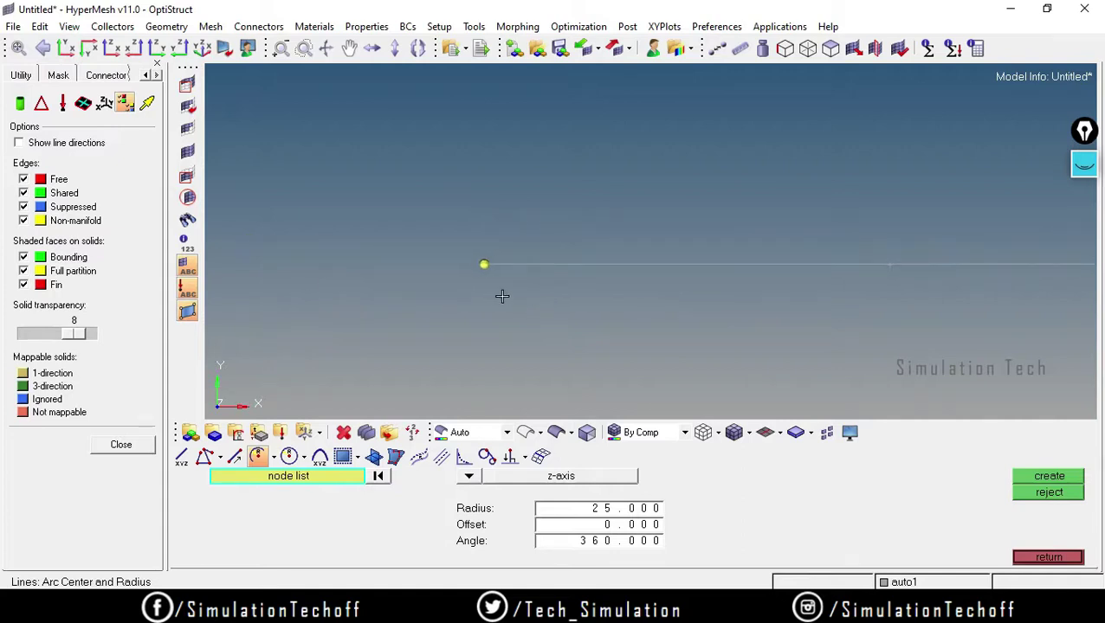
pyautogui.click(483, 266)
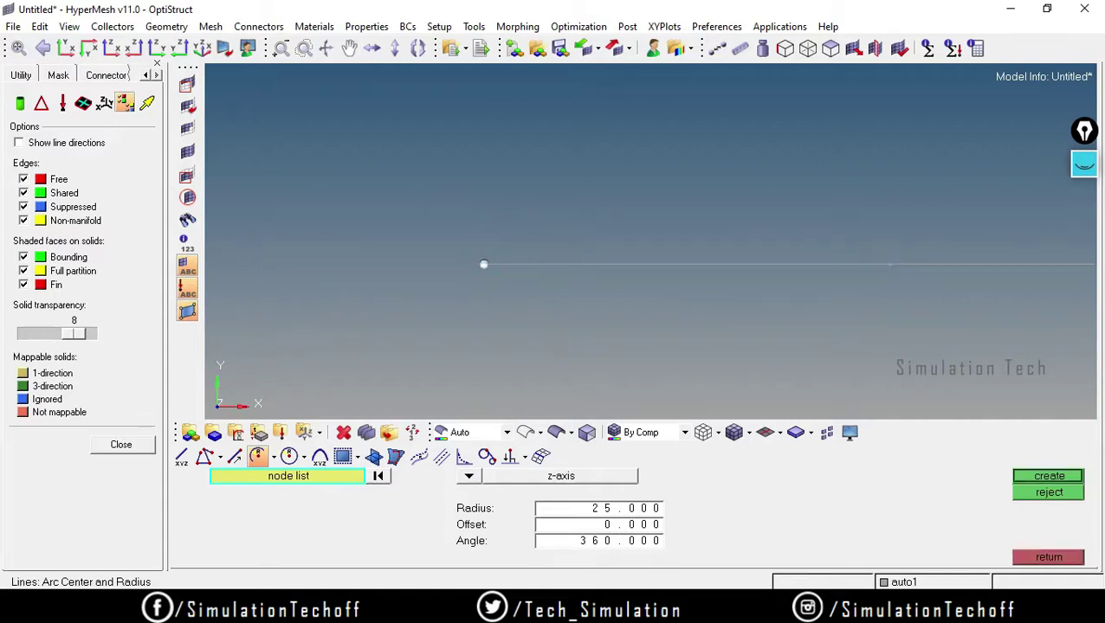
pyautogui.click(604, 525)
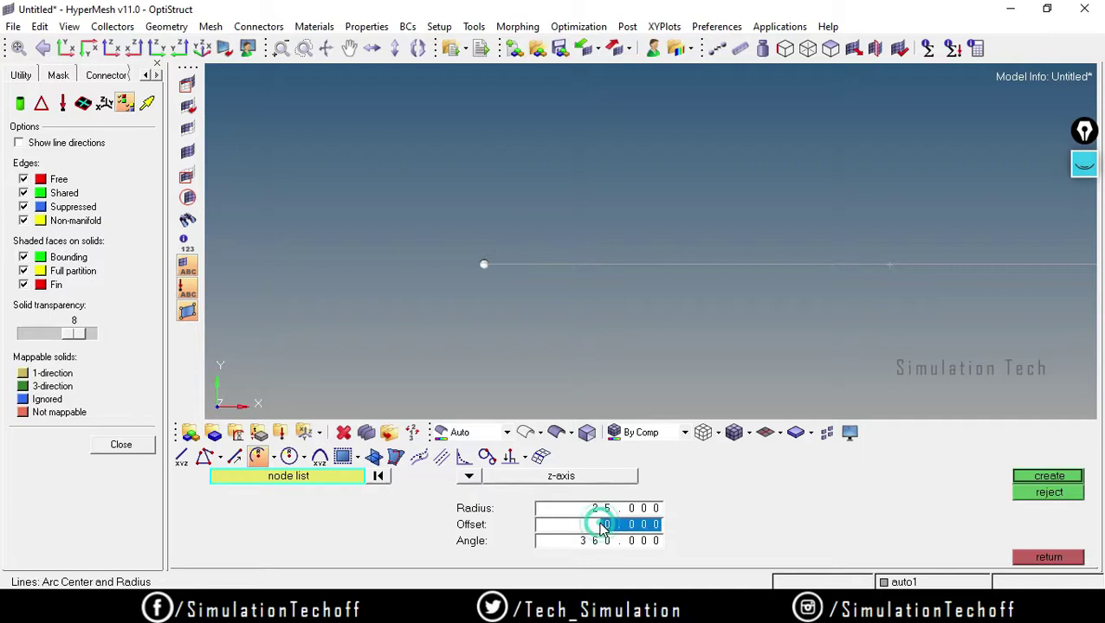
pyautogui.write('90')
pyautogui.press('Return')
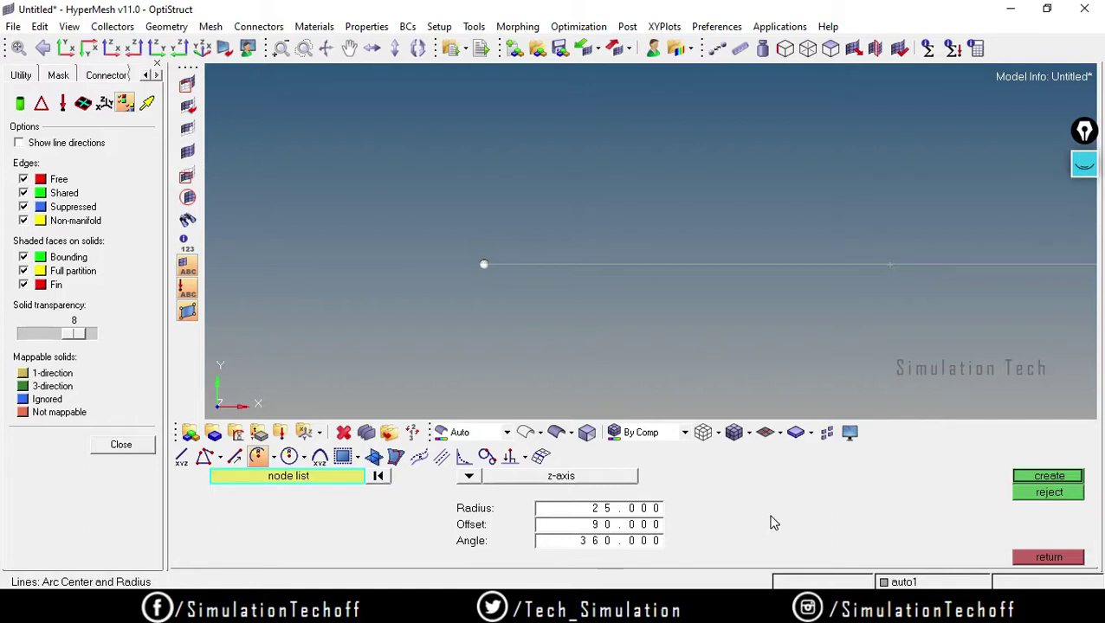
pyautogui.click(1051, 483)
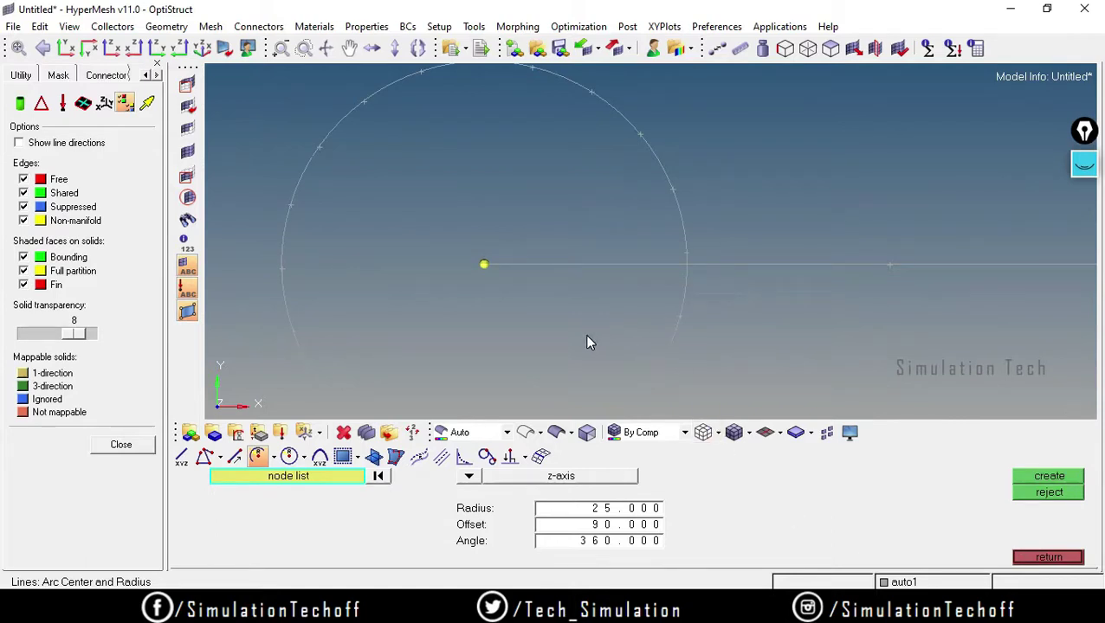
pyautogui.keyDown('ctrl'); pyautogui.moveTo(573, 342); pyautogui.dragTo(596, 384); pyautogui.keyUp('ctrl')
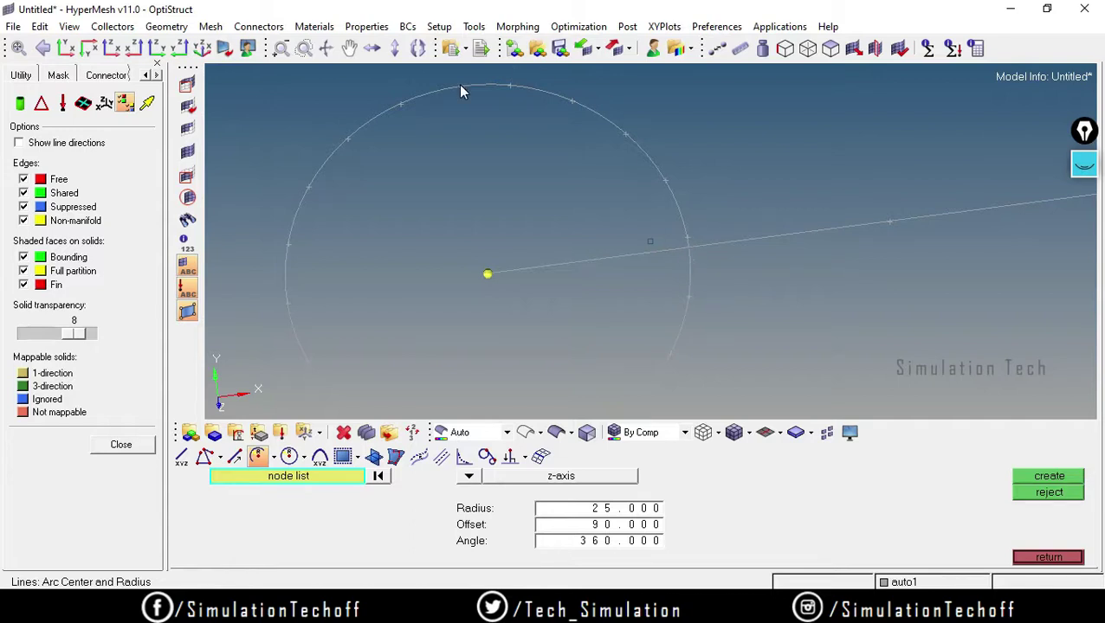
pyautogui.moveTo(616, 610)
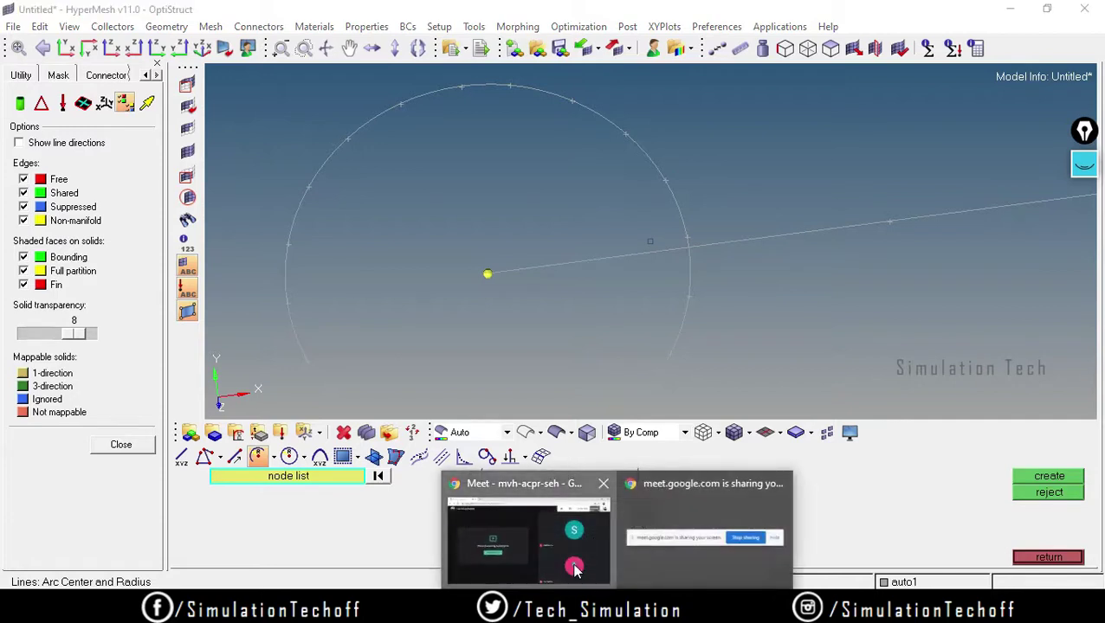
pyautogui.click(526, 530)
pyautogui.click(709, 374)
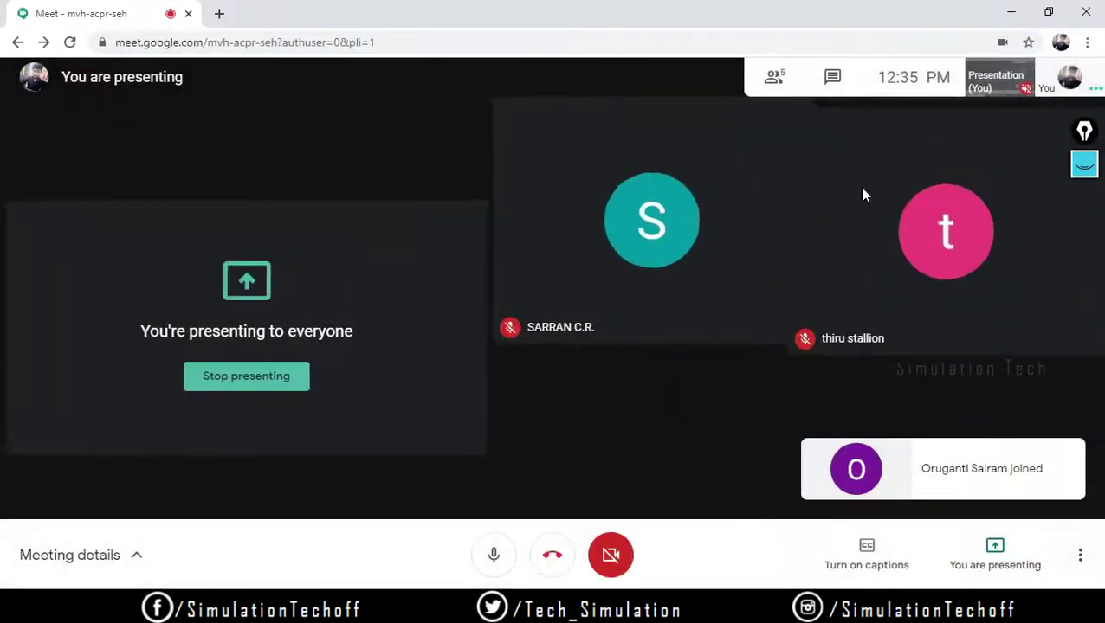
pyautogui.click(1006, 16)
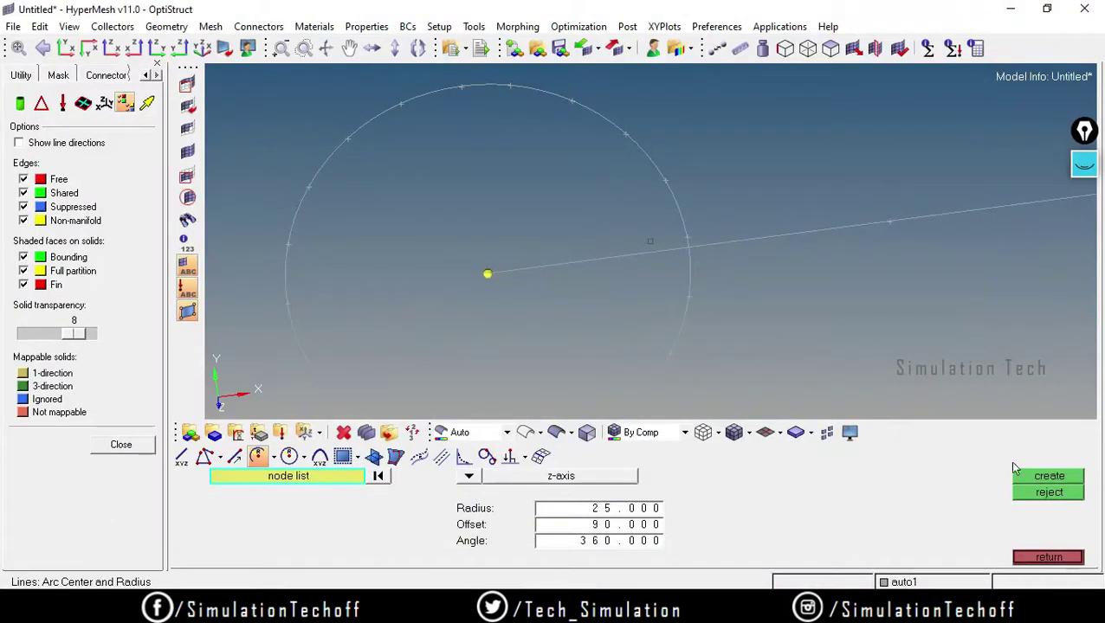
# - Try to reject the creation of the circle with the 90 offset
pyautogui.click(187, 106)
pyautogui.scroll(-1, 533, 258)
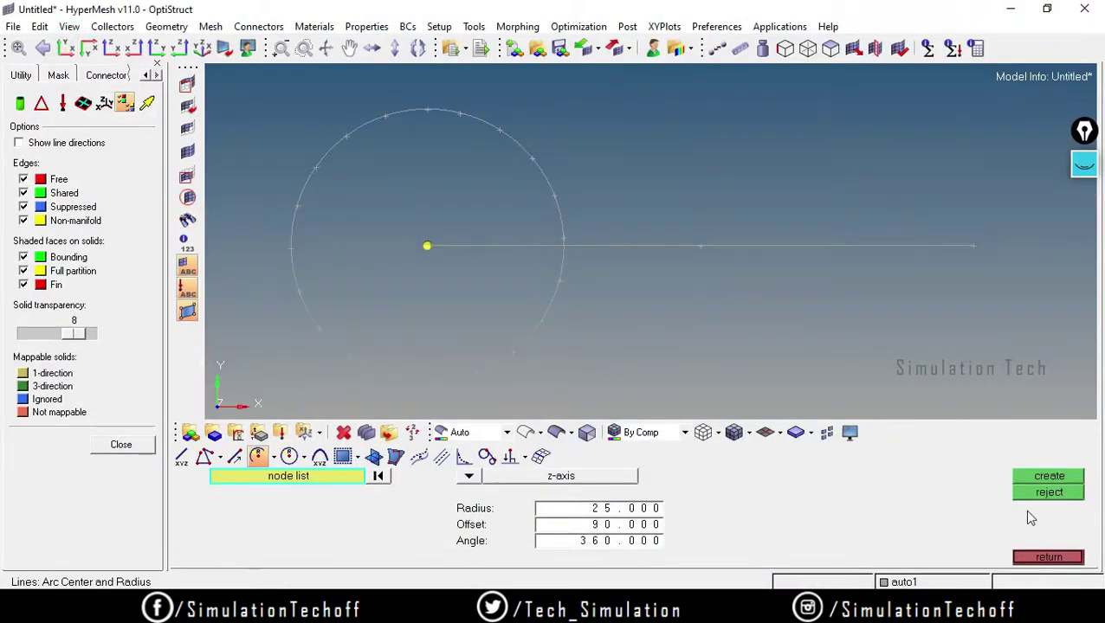
pyautogui.press('F2')
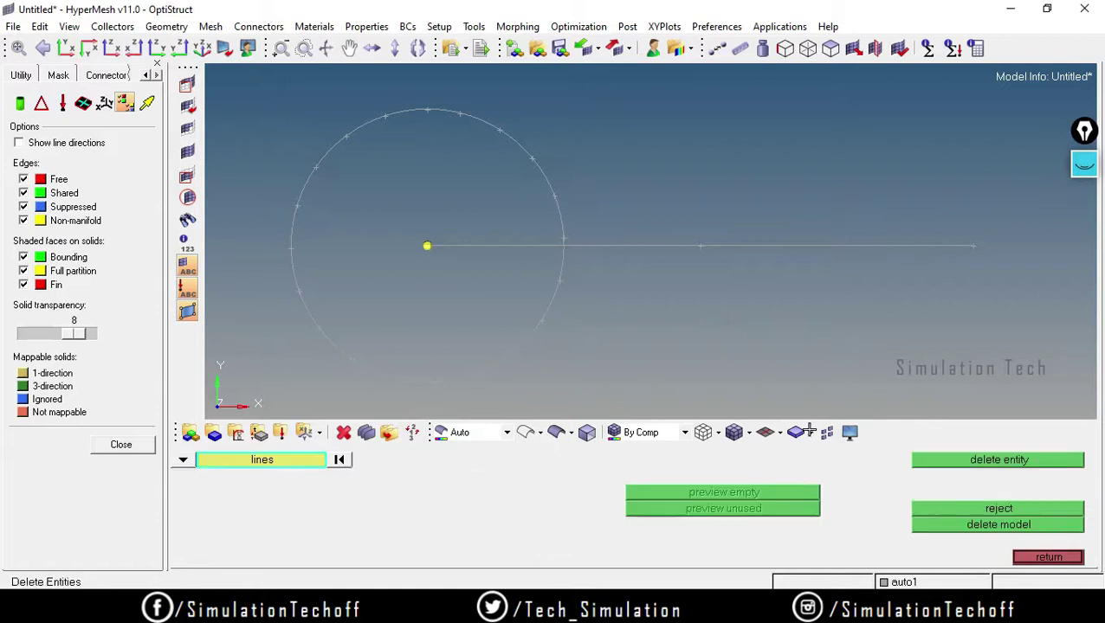
pyautogui.click(1038, 558)
pyautogui.click(1046, 495)
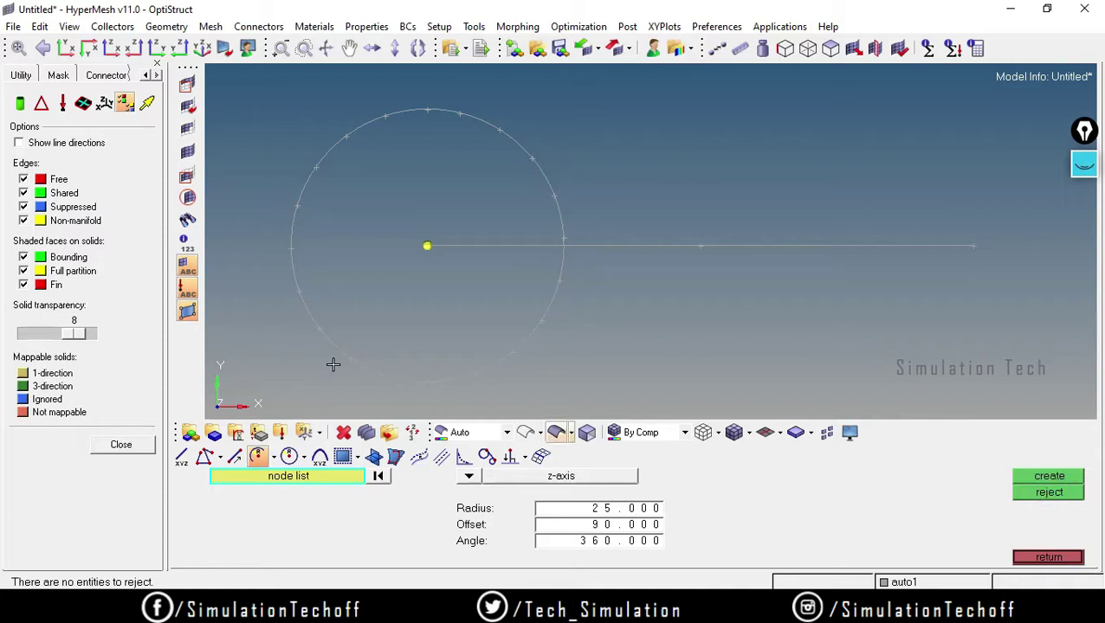
# - Delete the circle around the node and return to Arc Center and Radius
pyautogui.press('F3')
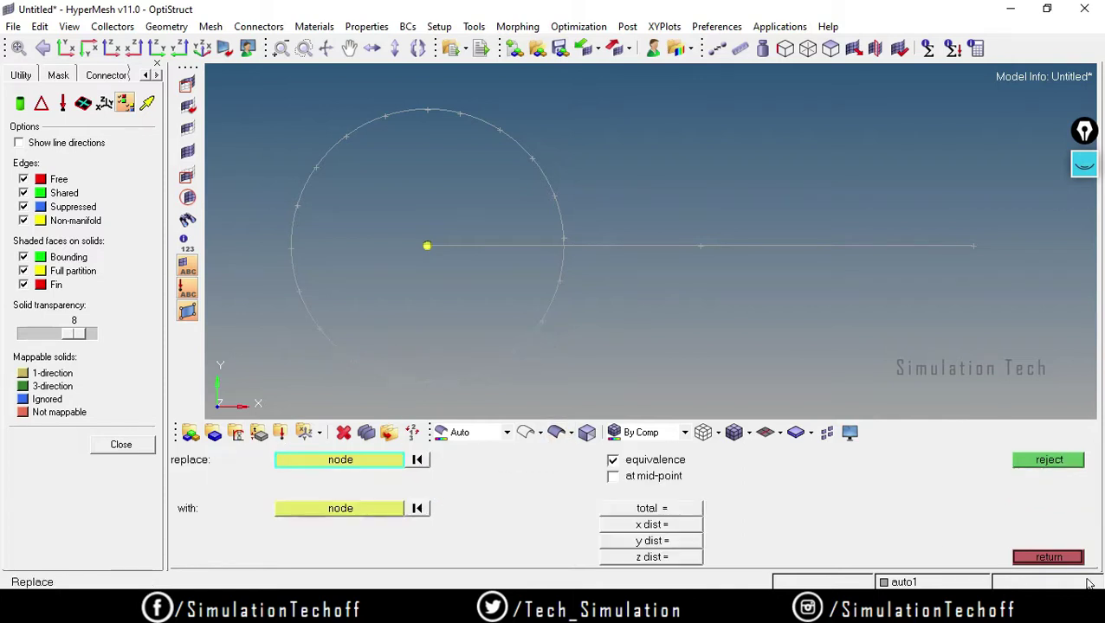
pyautogui.click(1063, 559)
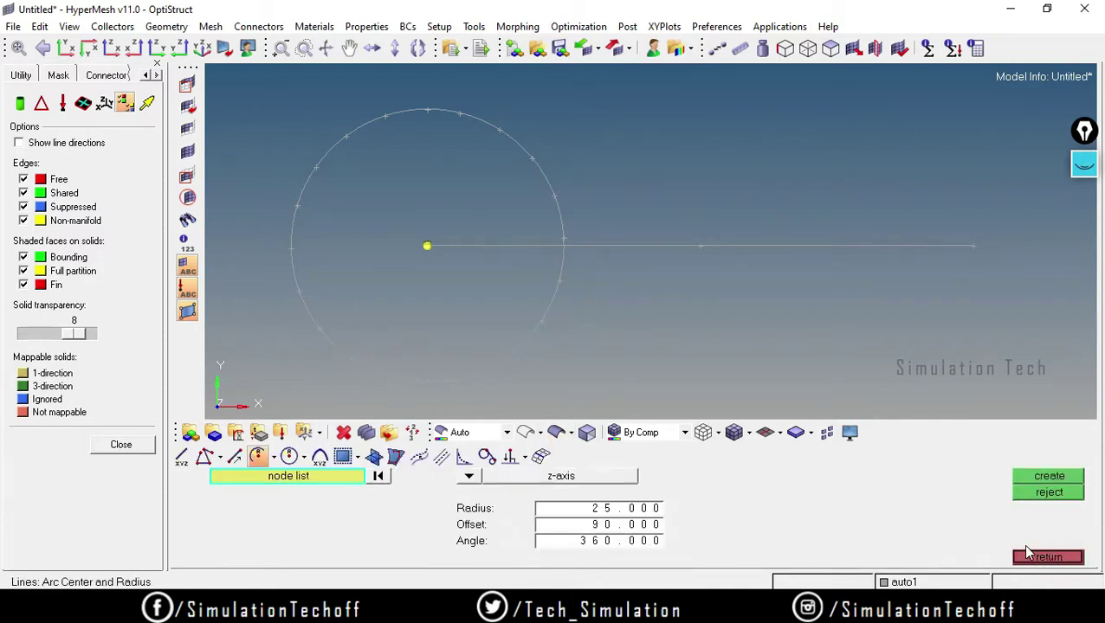
pyautogui.press('F2')
pyautogui.click(330, 342)
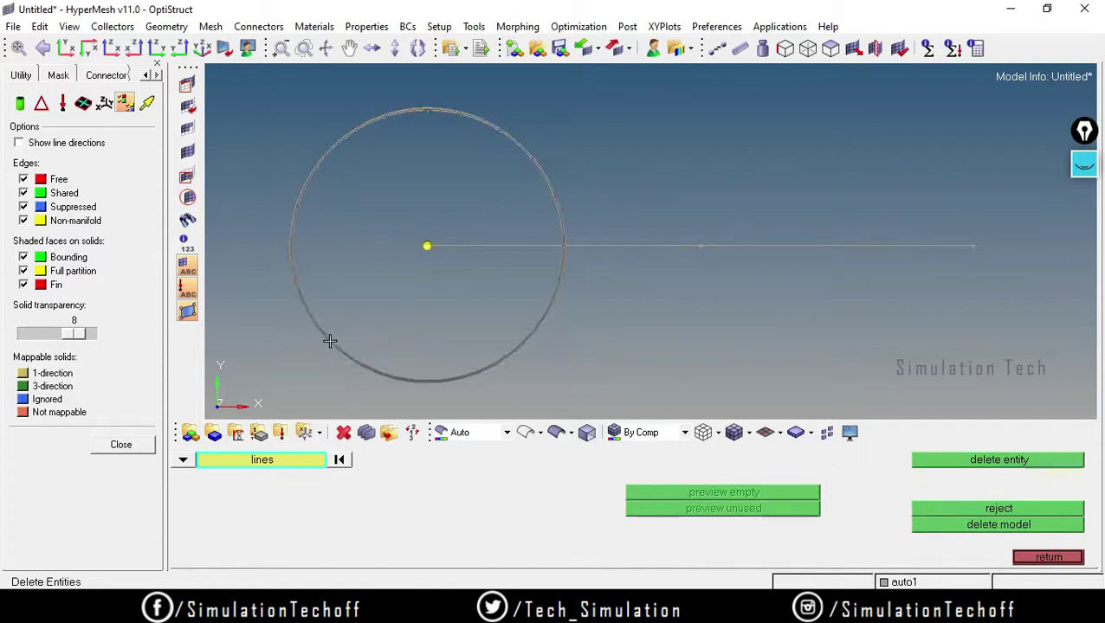
pyautogui.click(1029, 462)
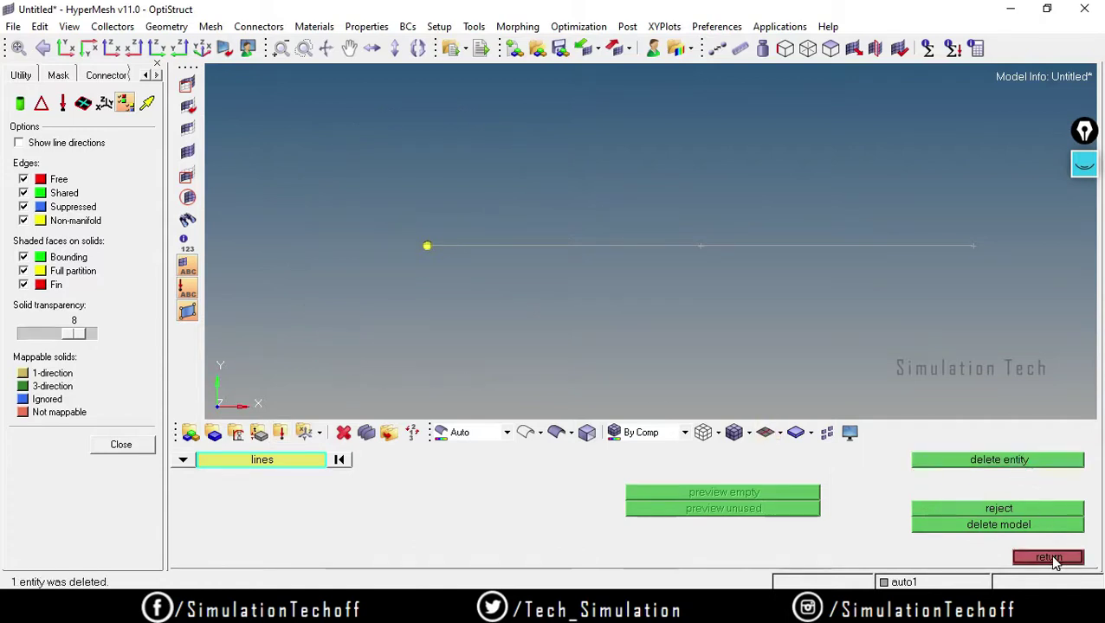
pyautogui.click(1049, 558)
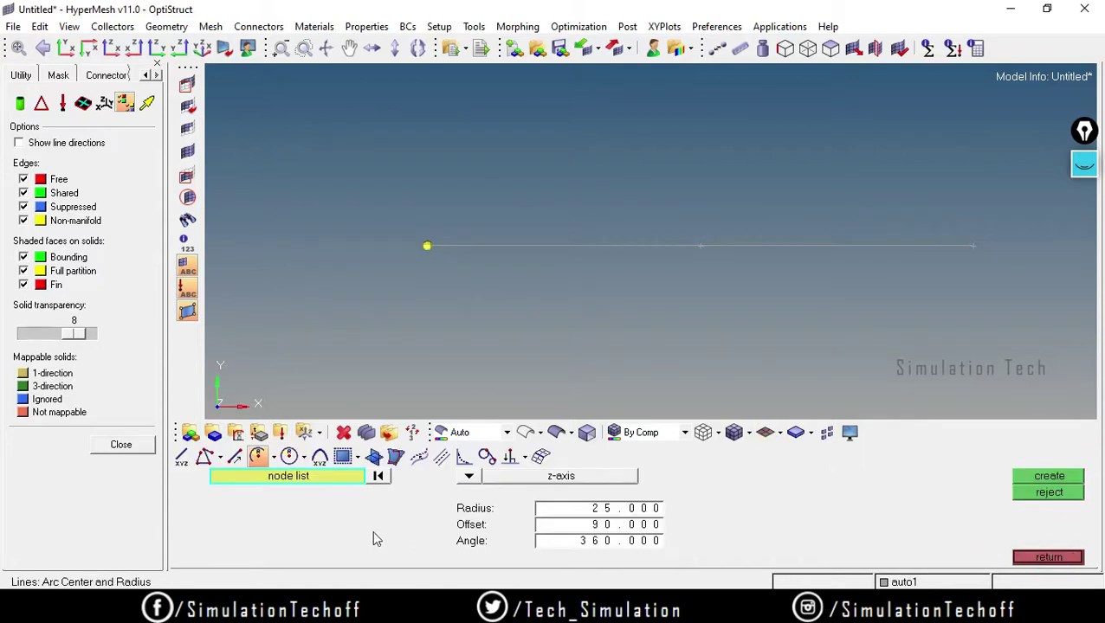
# - Create a semicircular arc centred on the node, normal to the z-axis, with radius 25, offset 0 and angle 180
pyautogui.click(593, 544)
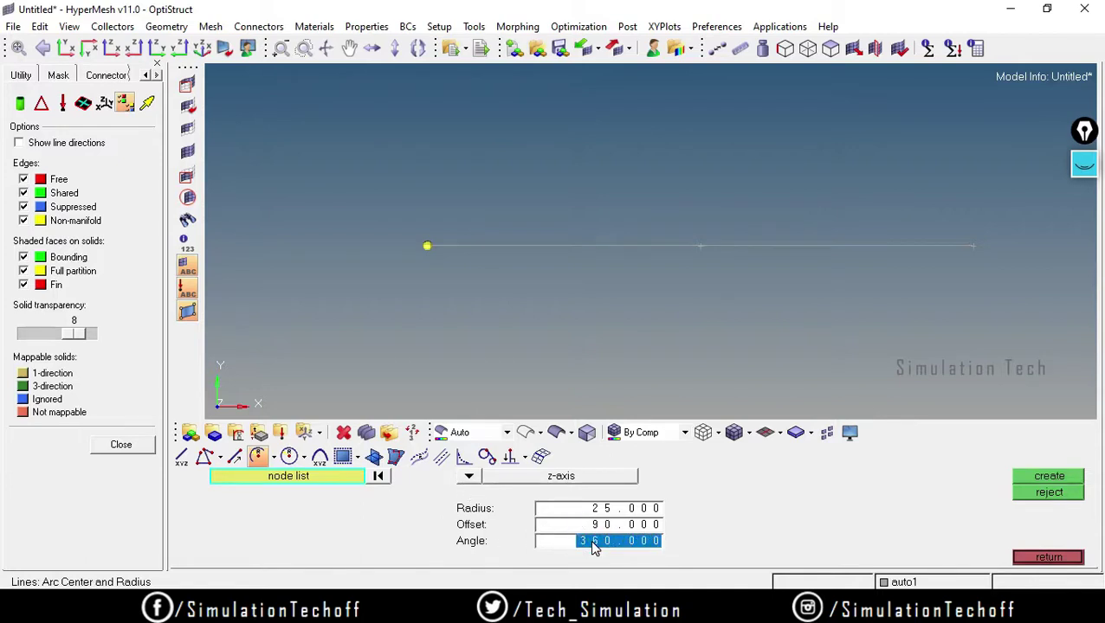
pyautogui.write('180')
pyautogui.press('Return')
pyautogui.click(604, 512)
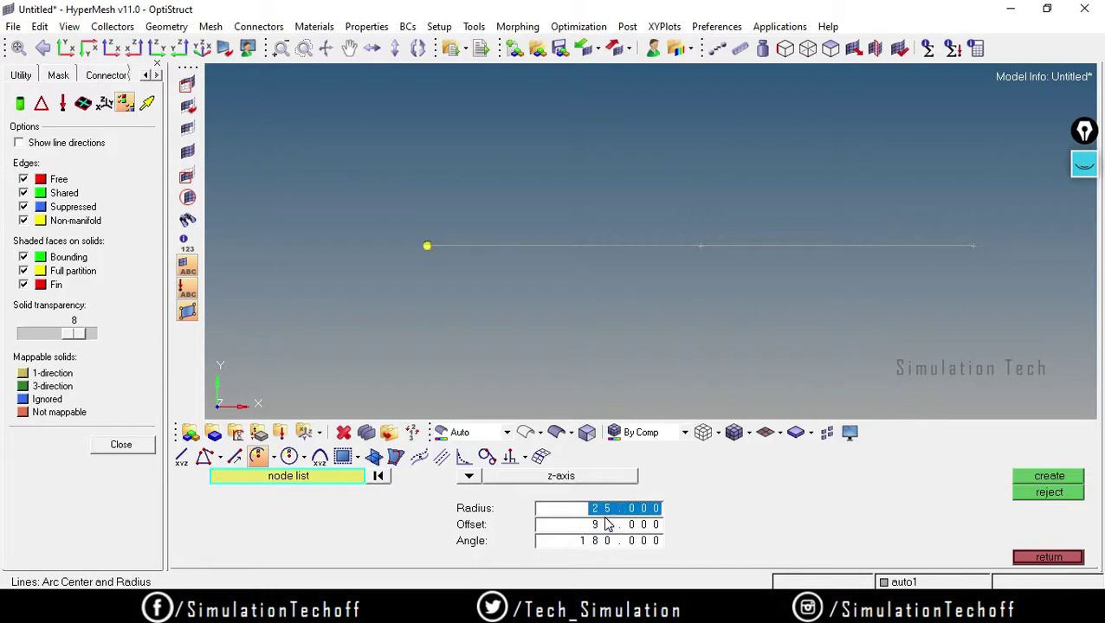
pyautogui.click(613, 526)
pyautogui.write('0')
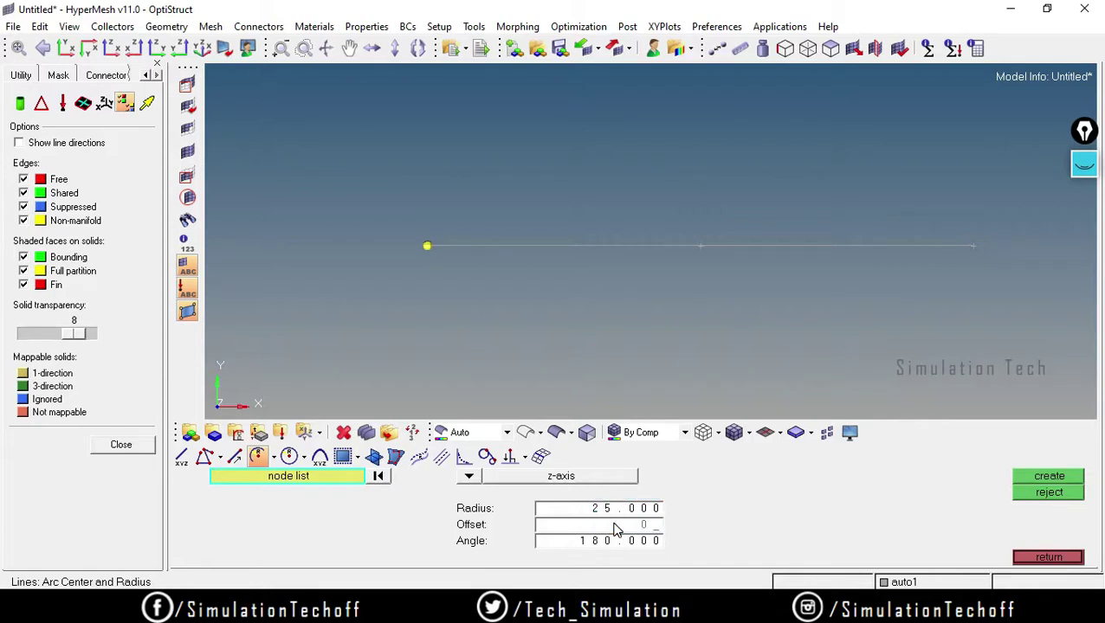
pyautogui.press('Return')
pyautogui.click(427, 247)
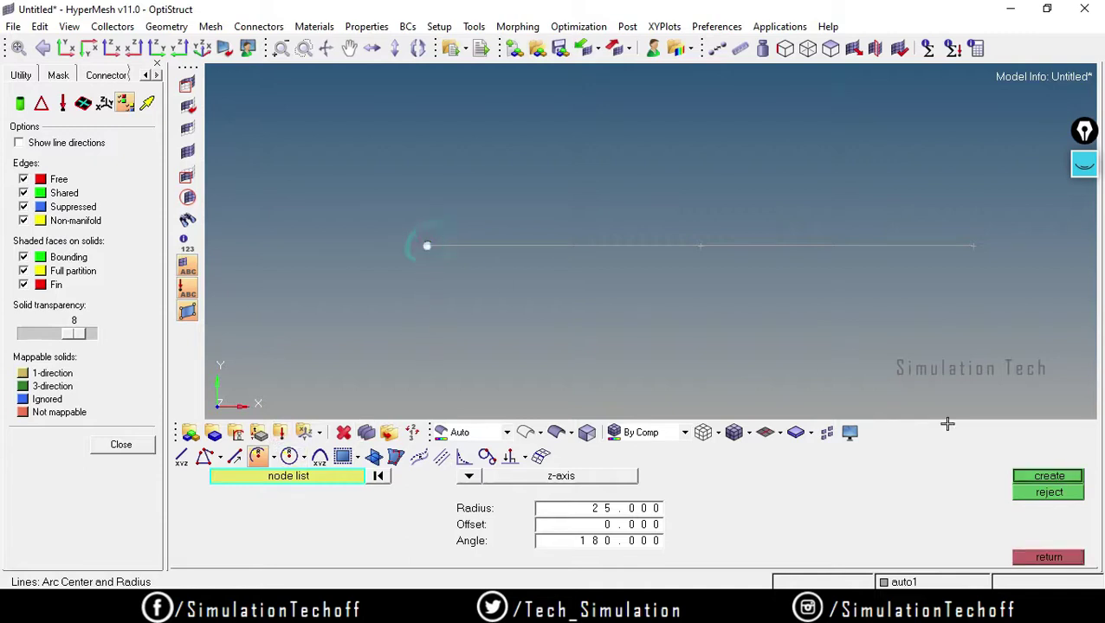
pyautogui.click(1074, 484)
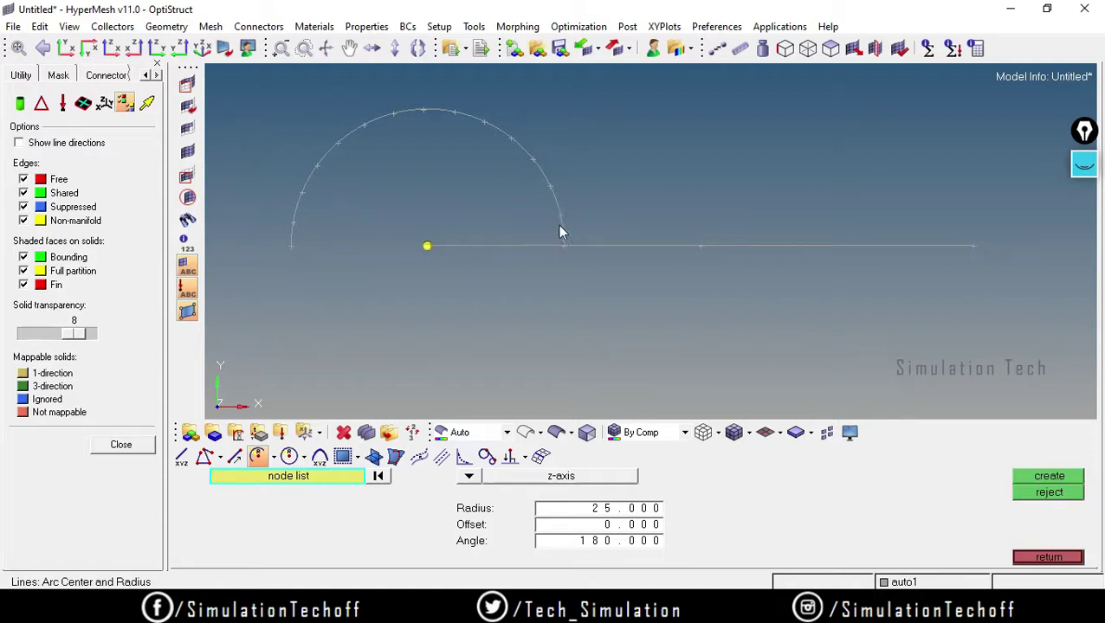
# - Reject the semicircular arc and create it again with the same radius, offset and angle
pyautogui.click(1048, 491)
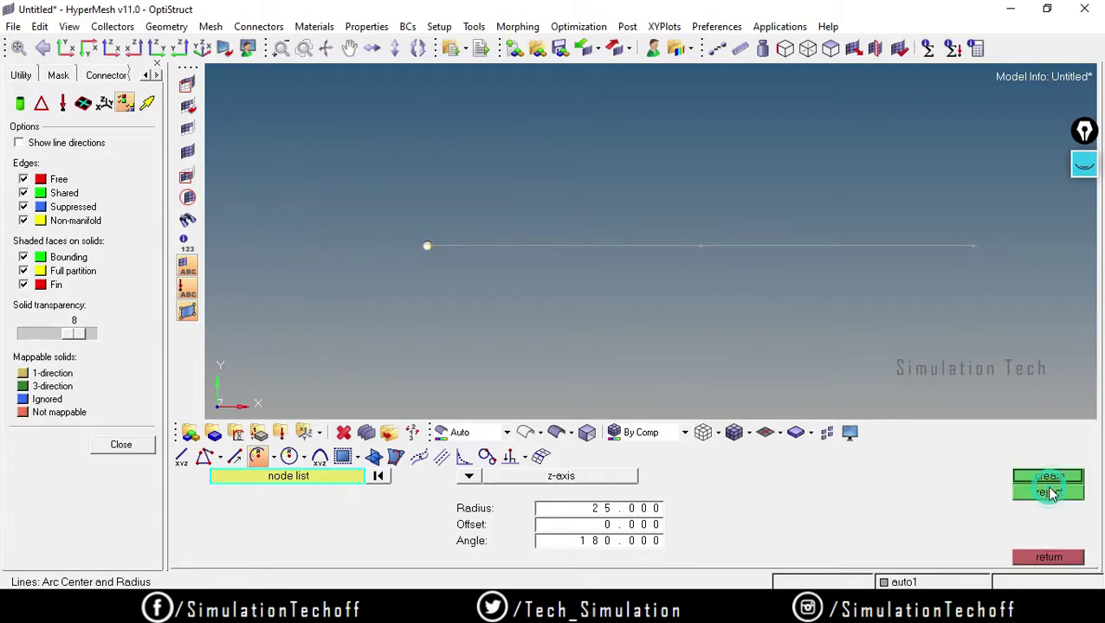
pyautogui.click(613, 546)
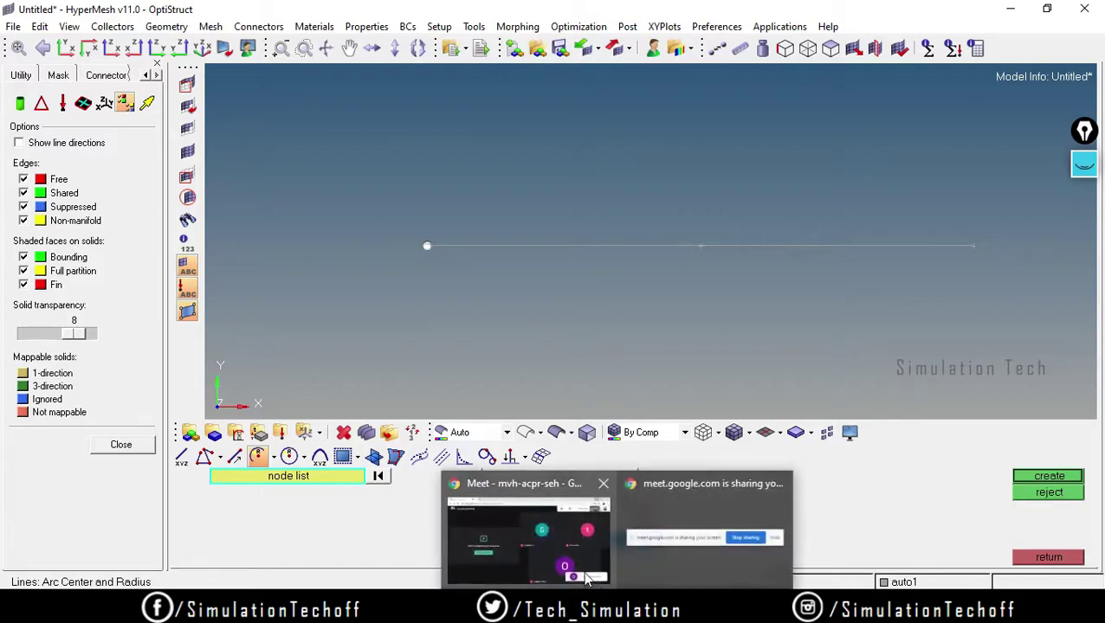
pyautogui.click(524, 533)
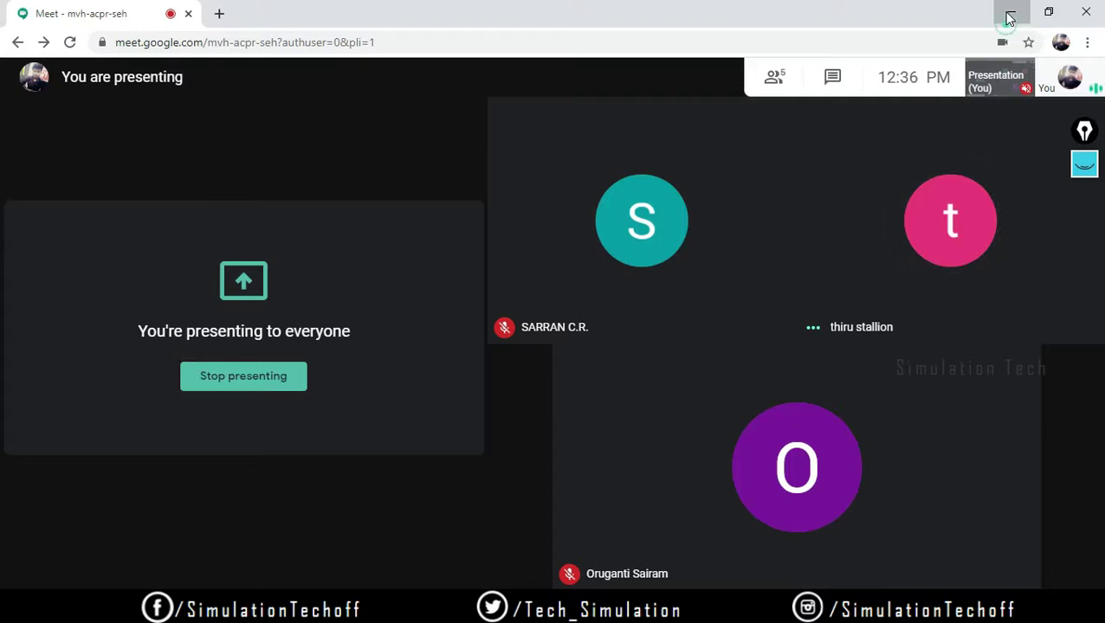
pyautogui.click(1009, 18)
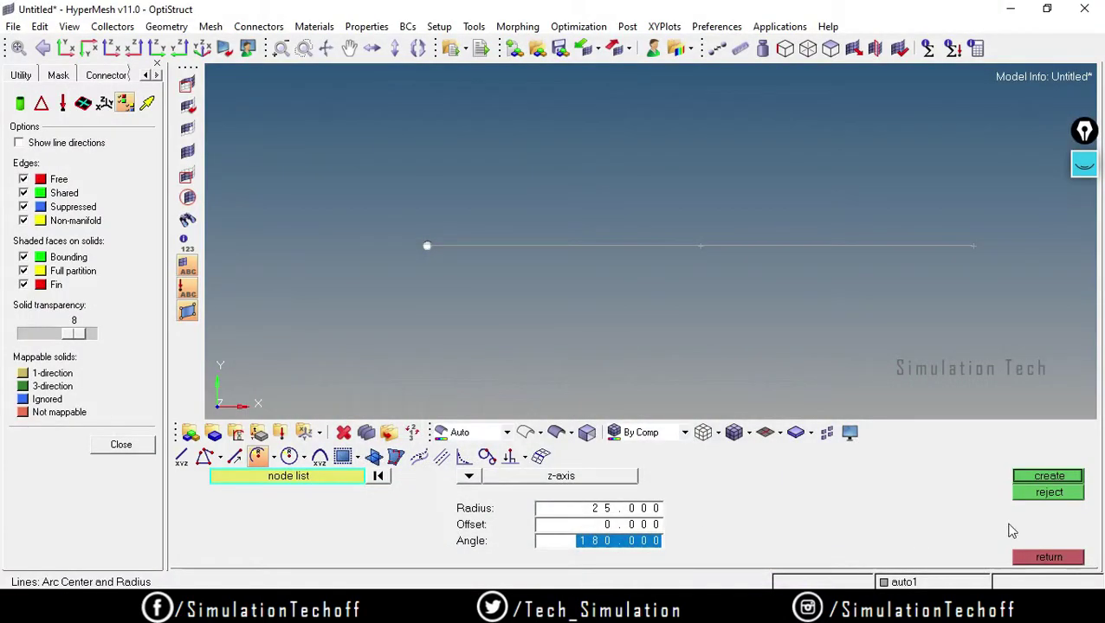
pyautogui.click(1053, 485)
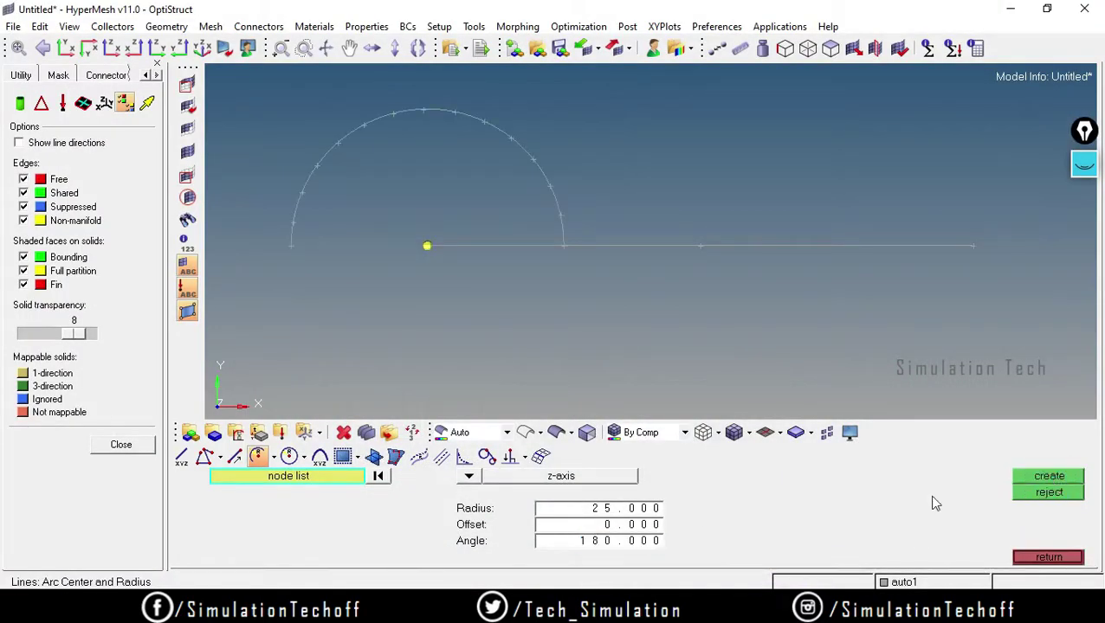
# - Turn on the display of line directions and inspect the directions of the semicircle and the straight line
pyautogui.click(849, 438)
pyautogui.click(19, 143)
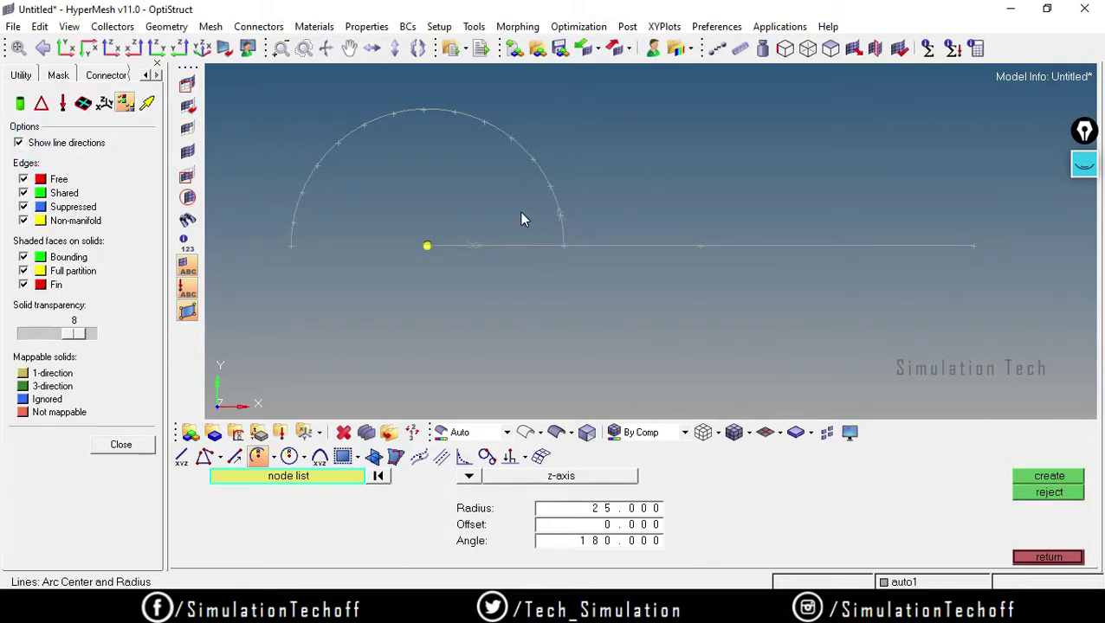
pyautogui.keyDown('ctrl'); pyautogui.moveTo(521, 218); pyautogui.dragTo(595, 322); pyautogui.keyUp('ctrl')
pyautogui.scroll(-2, 597, 323)
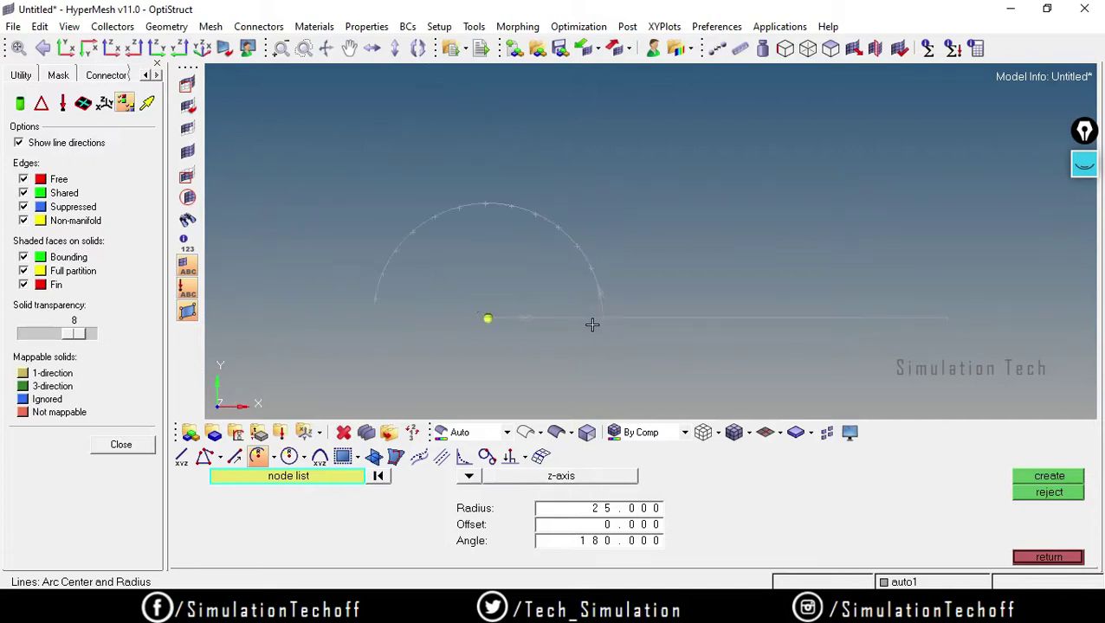
# - Mark the visualization options icon and the Show line directions option with the annotation pen, and clear the marks
pyautogui.keyDown('ctrl'); pyautogui.moveTo(488, 289); pyautogui.dragTo(523, 283, button='right'); pyautogui.keyUp('ctrl')
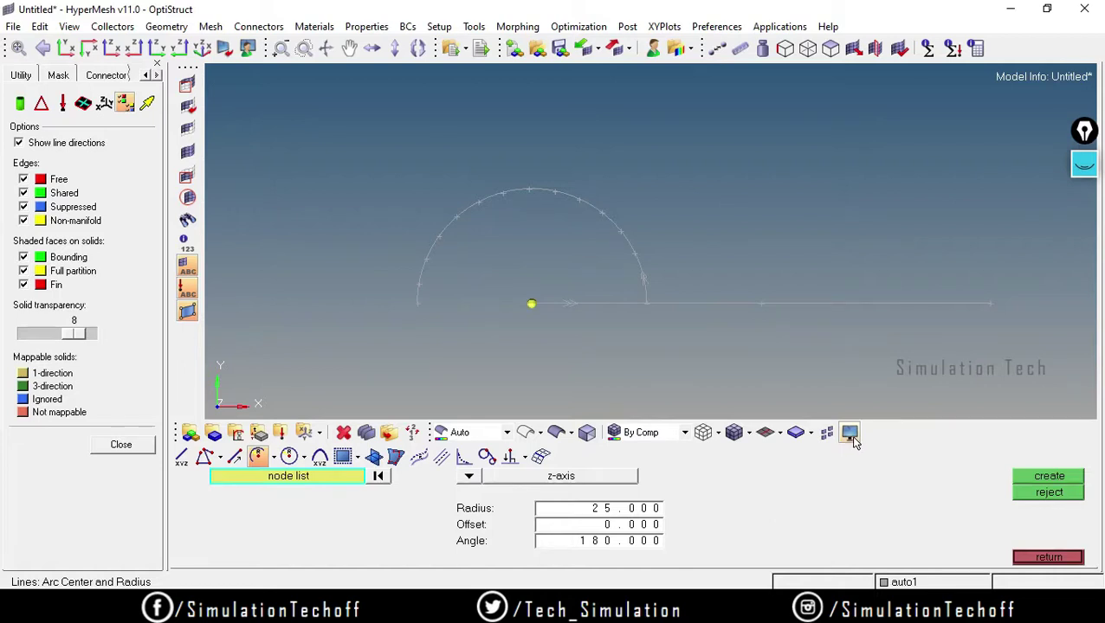
pyautogui.click(1084, 165)
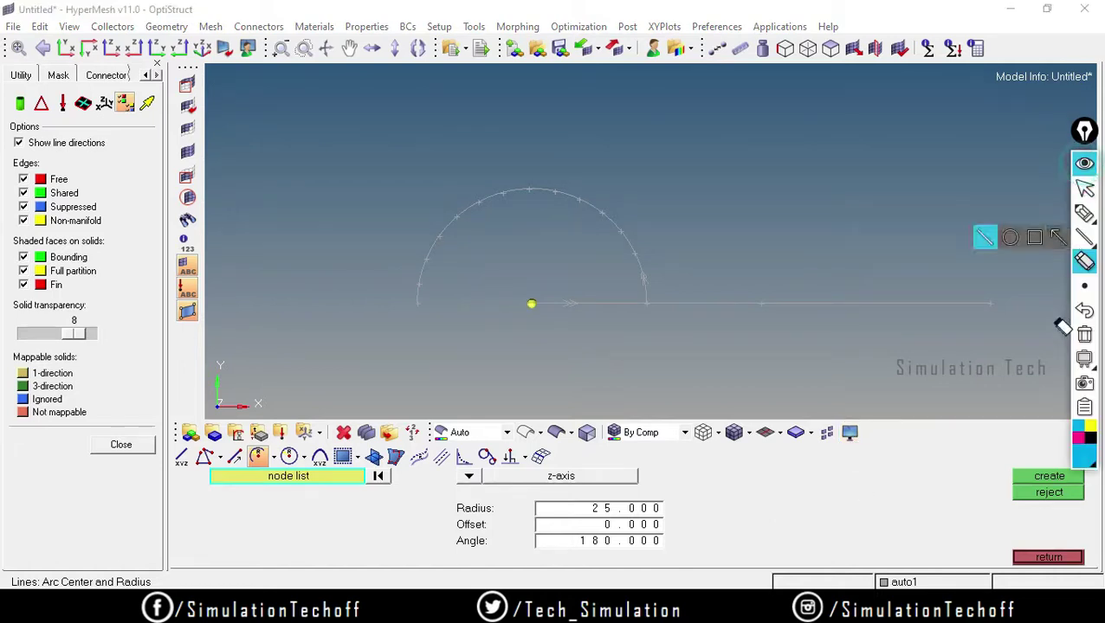
pyautogui.click(1083, 215)
pyautogui.moveTo(857, 468)
pyautogui.mouseDown()
pyautogui.moveTo(903, 452)
pyautogui.moveTo(867, 382)
pyautogui.moveTo(816, 382)
pyautogui.moveTo(820, 451)
pyautogui.moveTo(835, 460)
pyautogui.moveTo(922, 408)
pyautogui.moveTo(873, 436)
pyautogui.mouseUp()
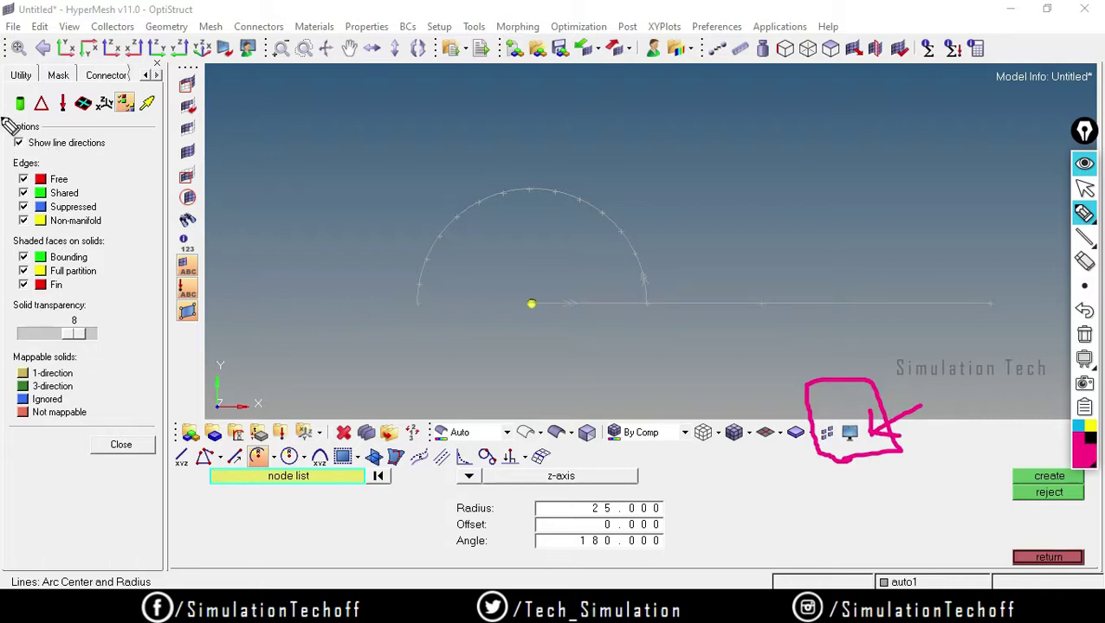
pyautogui.moveTo(4, 121)
pyautogui.mouseDown()
pyautogui.moveTo(160, 120)
pyautogui.moveTo(154, 159)
pyautogui.moveTo(4, 167)
pyautogui.mouseUp()
pyautogui.moveTo(145, 152); pyautogui.dragTo(251, 108)
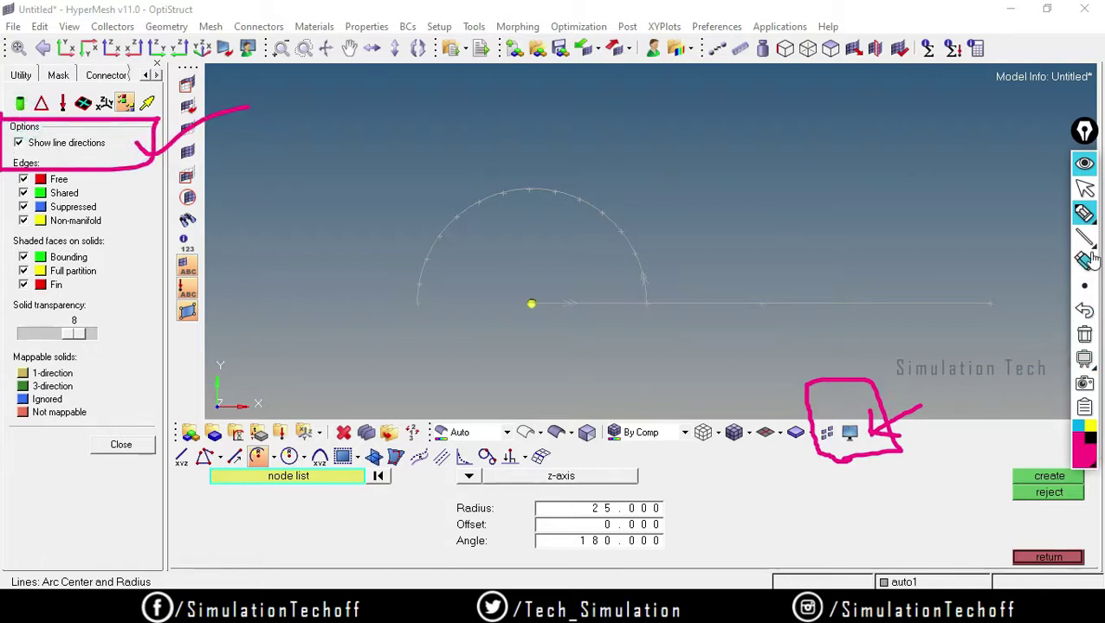
pyautogui.click(1084, 334)
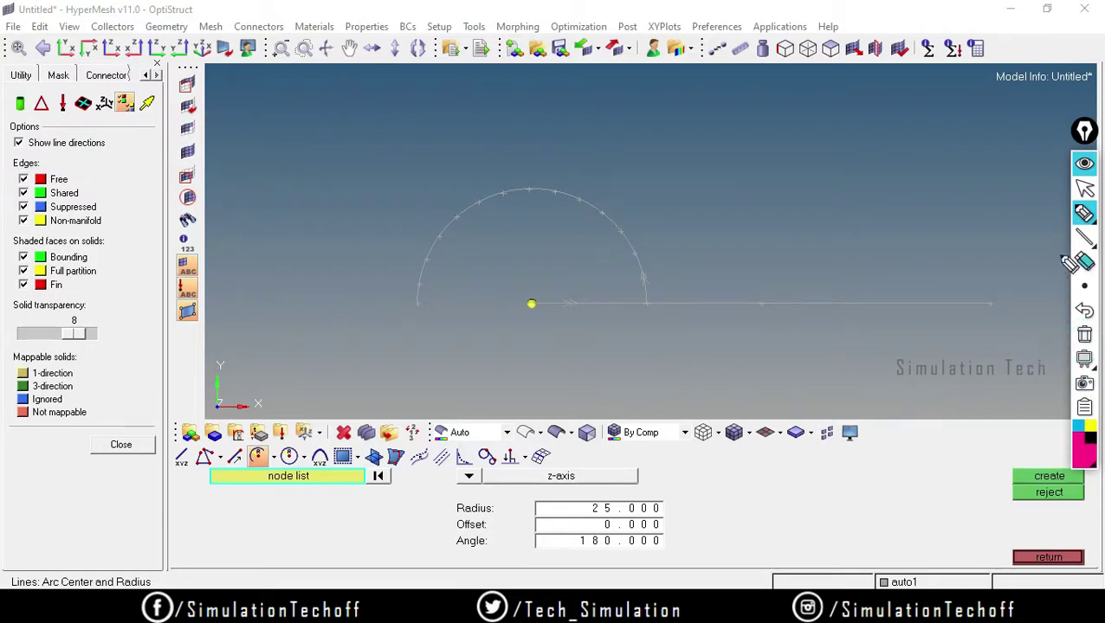
# - Outline the semicircle's start point and sketch offset arc starts from the centre node with the annotation pen, and clear the marks
pyautogui.moveTo(632, 294)
pyautogui.mouseDown()
pyautogui.moveTo(681, 276)
pyautogui.moveTo(685, 314)
pyautogui.moveTo(621, 315)
pyautogui.mouseUp()
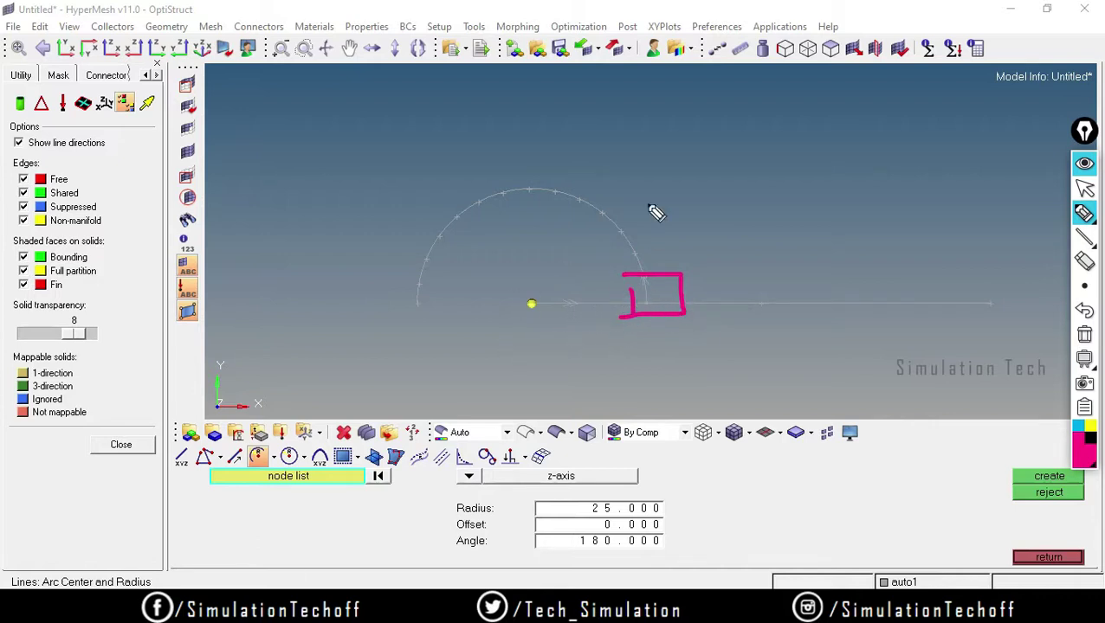
pyautogui.moveTo(531, 303)
pyautogui.mouseDown()
pyautogui.moveTo(634, 205)
pyautogui.moveTo(597, 207)
pyautogui.moveTo(452, 171)
pyautogui.moveTo(362, 246)
pyautogui.mouseUp()
pyautogui.moveTo(530, 303)
pyautogui.mouseDown()
pyautogui.moveTo(536, 194)
pyautogui.moveTo(467, 194)
pyautogui.moveTo(413, 249)
pyautogui.moveTo(388, 312)
pyautogui.moveTo(450, 377)
pyautogui.moveTo(607, 411)
pyautogui.mouseUp()
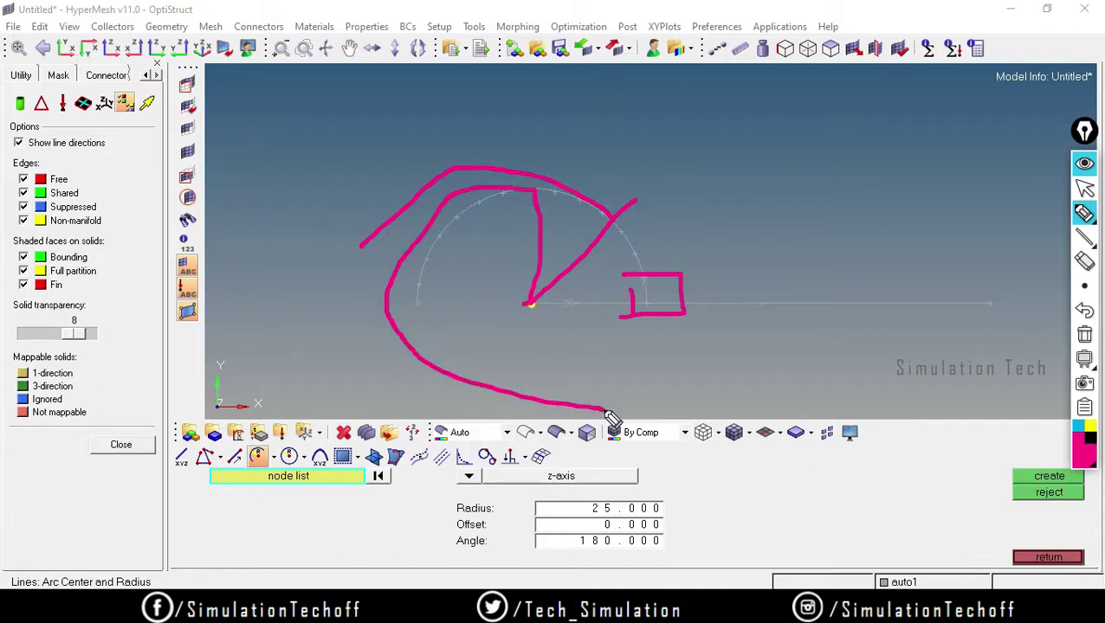
pyautogui.click(1083, 337)
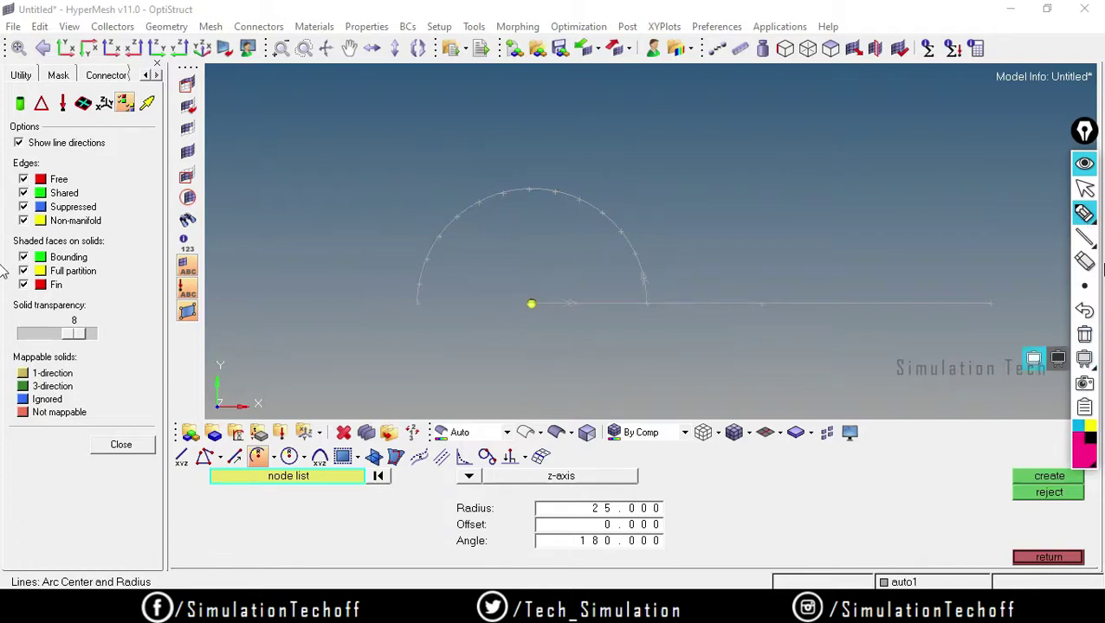
pyautogui.click(1084, 189)
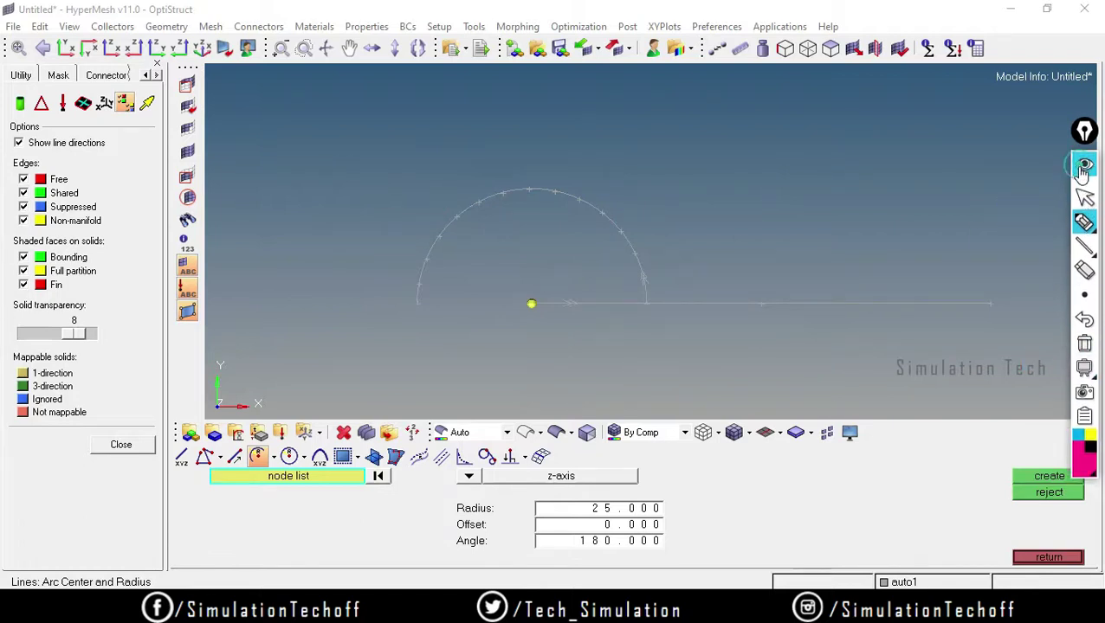
# - Reject the semicircle and recreate it around the node with radius 25, offset 90 and angle 180 about the z-axis
pyautogui.click(1036, 495)
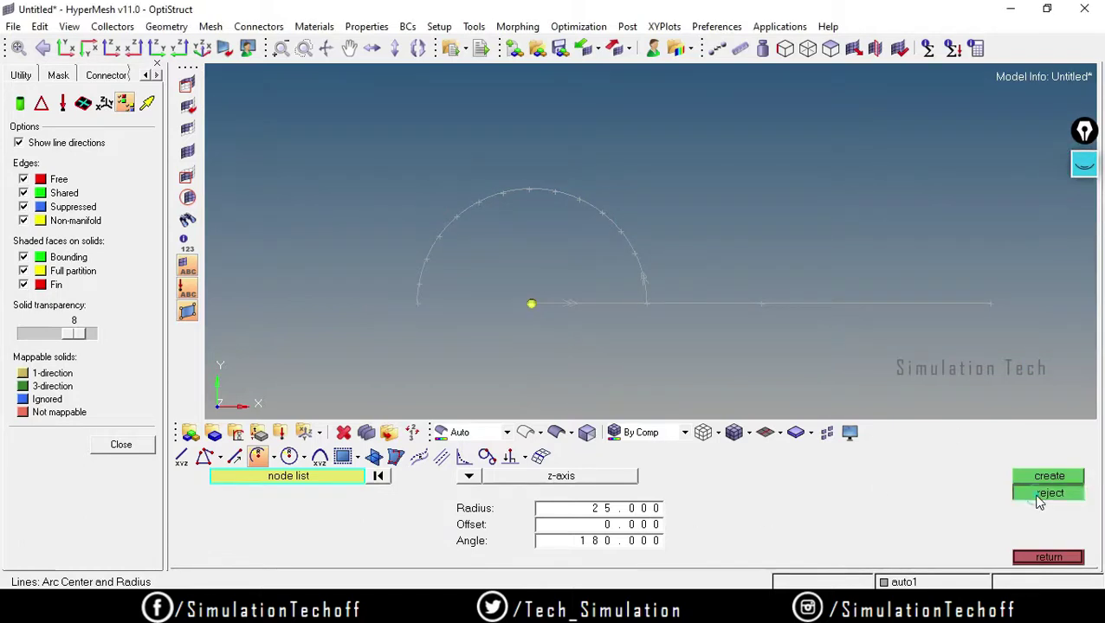
pyautogui.click(606, 525)
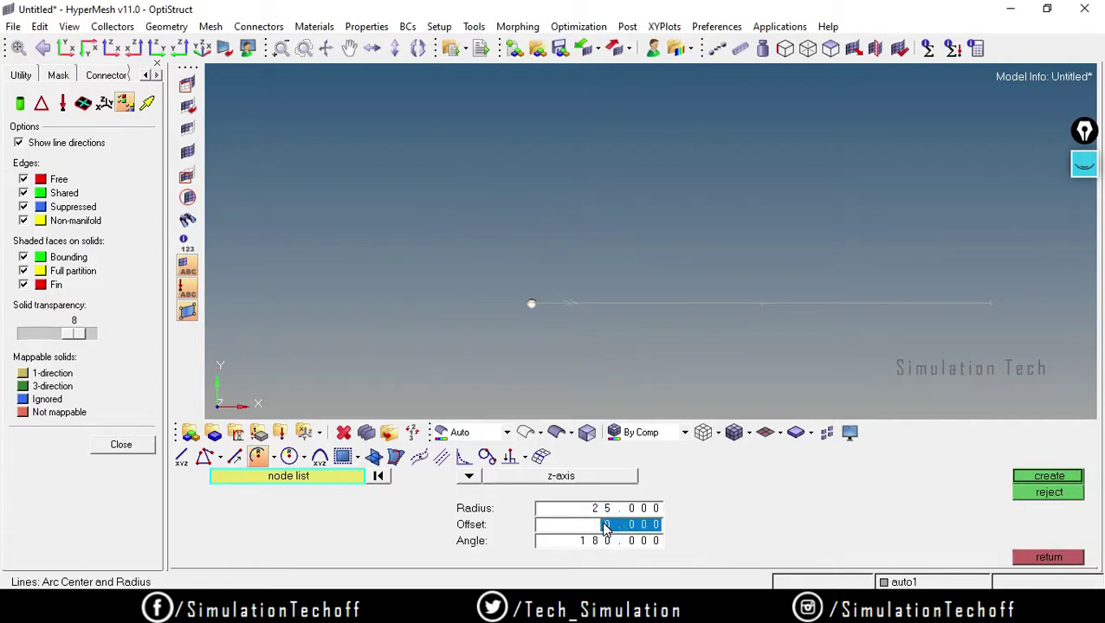
pyautogui.write('90')
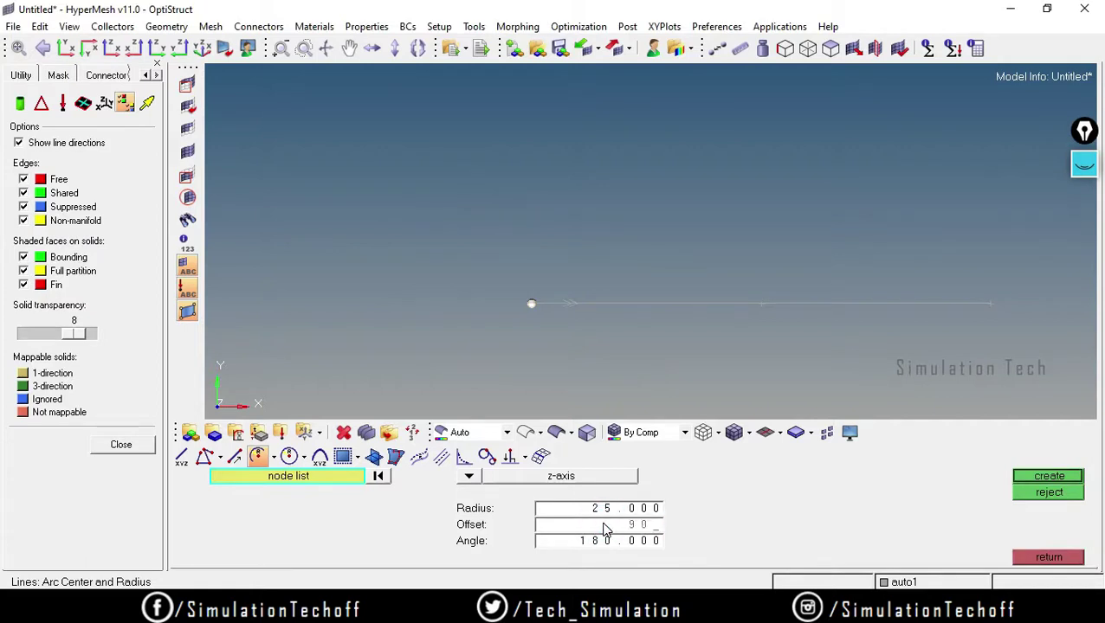
pyautogui.click(1045, 479)
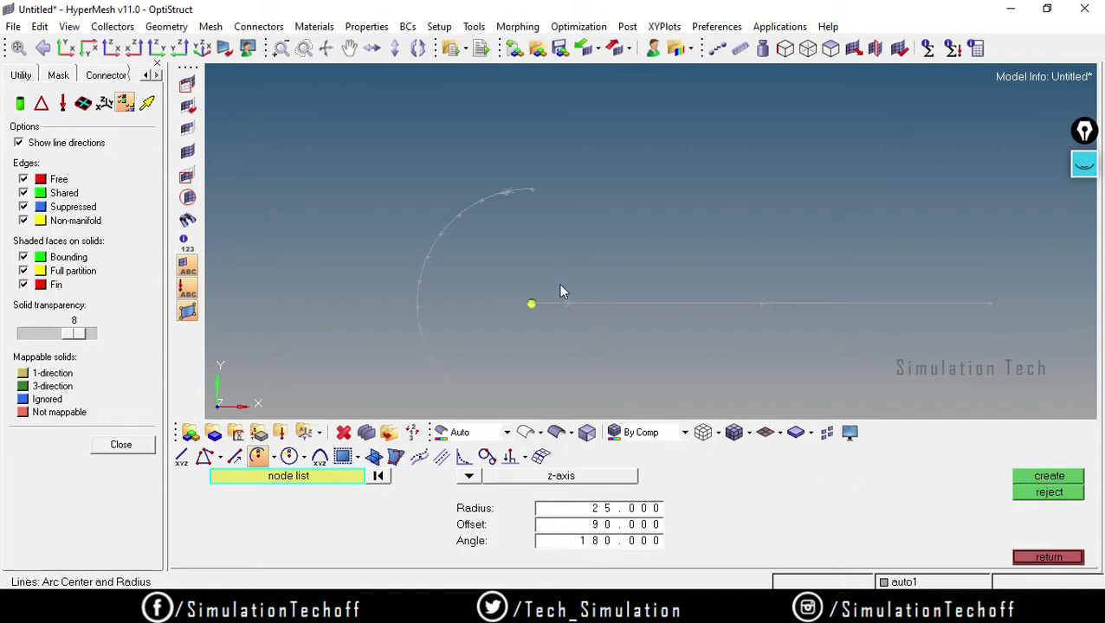
# - Mark the offset semicircle's start point and the 90-degree offset sweep with the annotation pen, and clear the marks
pyautogui.click(1084, 165)
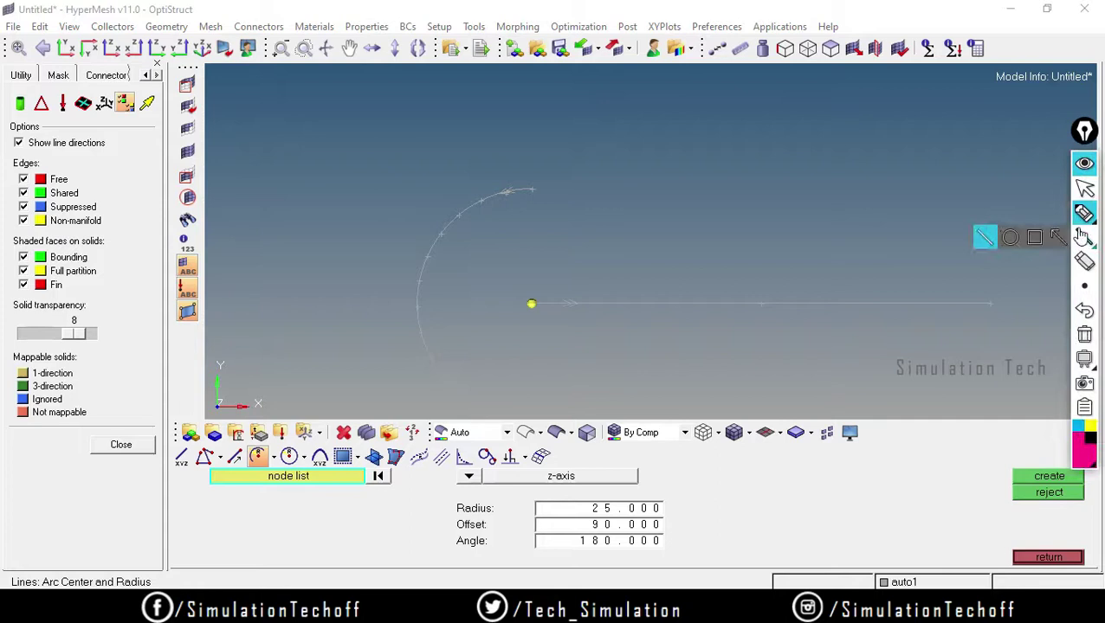
pyautogui.moveTo(516, 193)
pyautogui.mouseDown()
pyautogui.moveTo(547, 173)
pyautogui.moveTo(543, 203)
pyautogui.moveTo(517, 185)
pyautogui.mouseUp()
pyautogui.moveTo(630, 303)
pyautogui.mouseDown()
pyautogui.moveTo(595, 221)
pyautogui.moveTo(513, 183)
pyautogui.mouseUp()
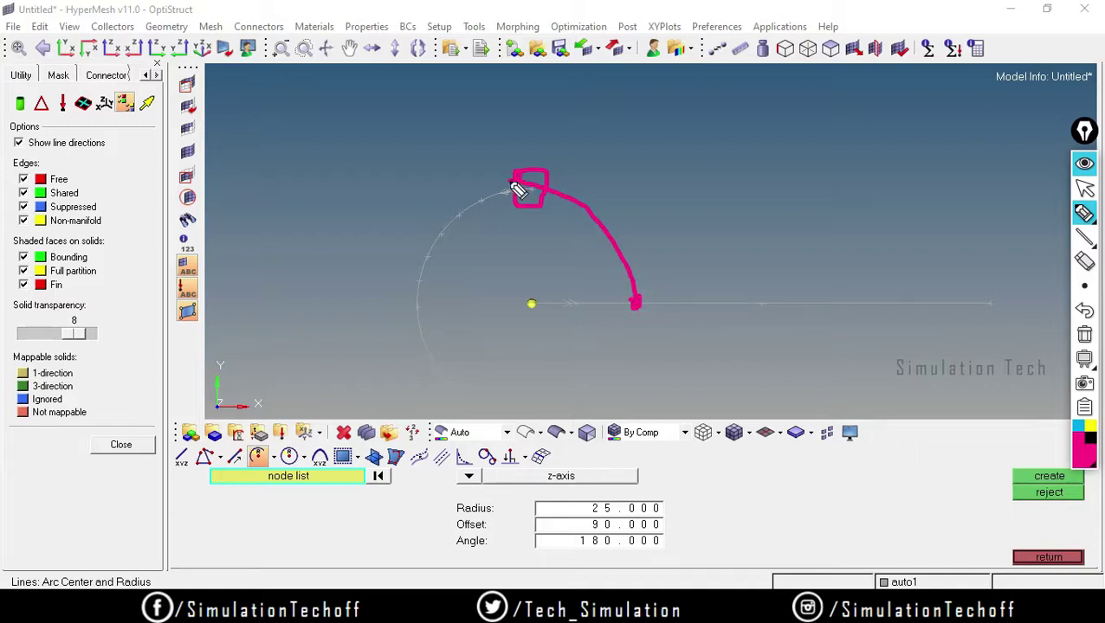
pyautogui.click(1082, 211)
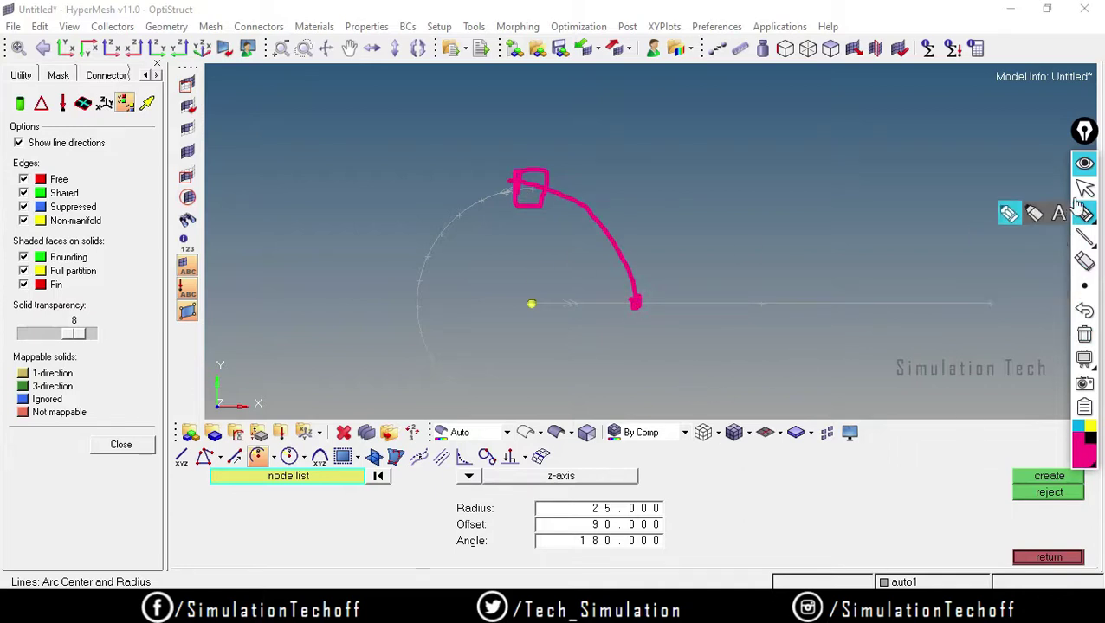
pyautogui.click(1084, 335)
pyautogui.moveTo(1084, 362)
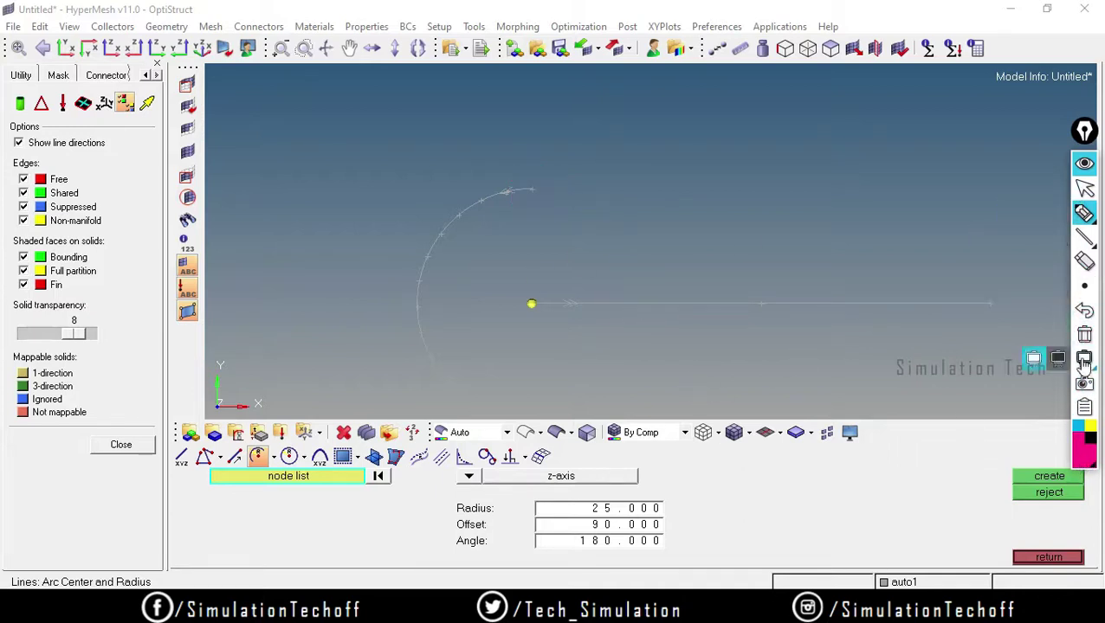
pyautogui.click(1085, 189)
# - Set up an Arc Nodes and Vector line with the x-axis as direction and the existing node as base point
pyautogui.scroll(-2, 794, 251)
pyautogui.scroll(1, 827, 318)
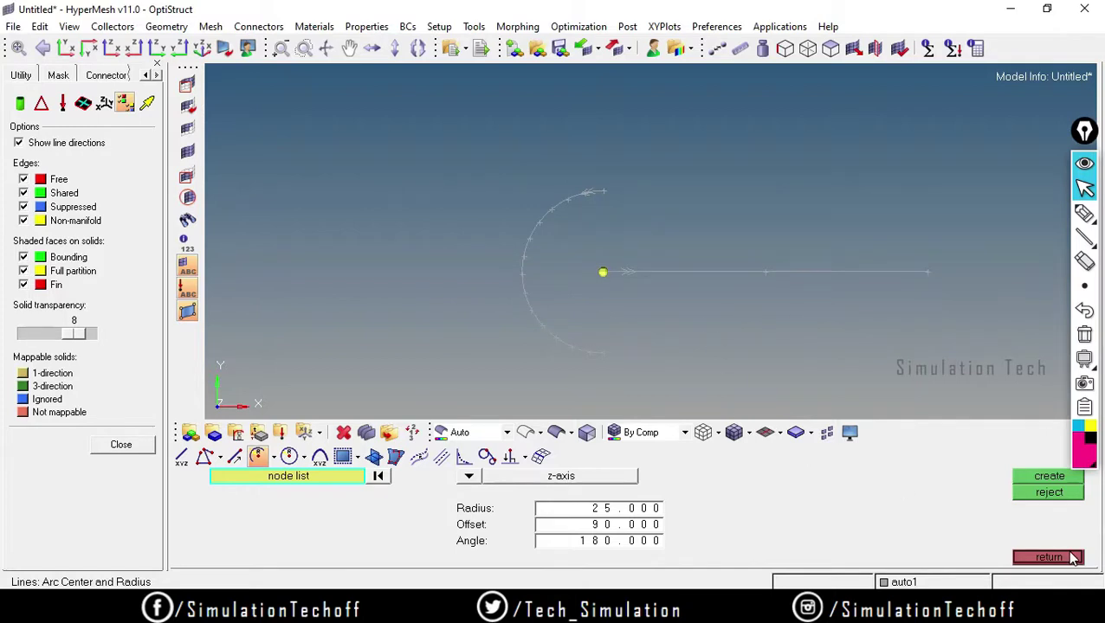
pyautogui.click(273, 459)
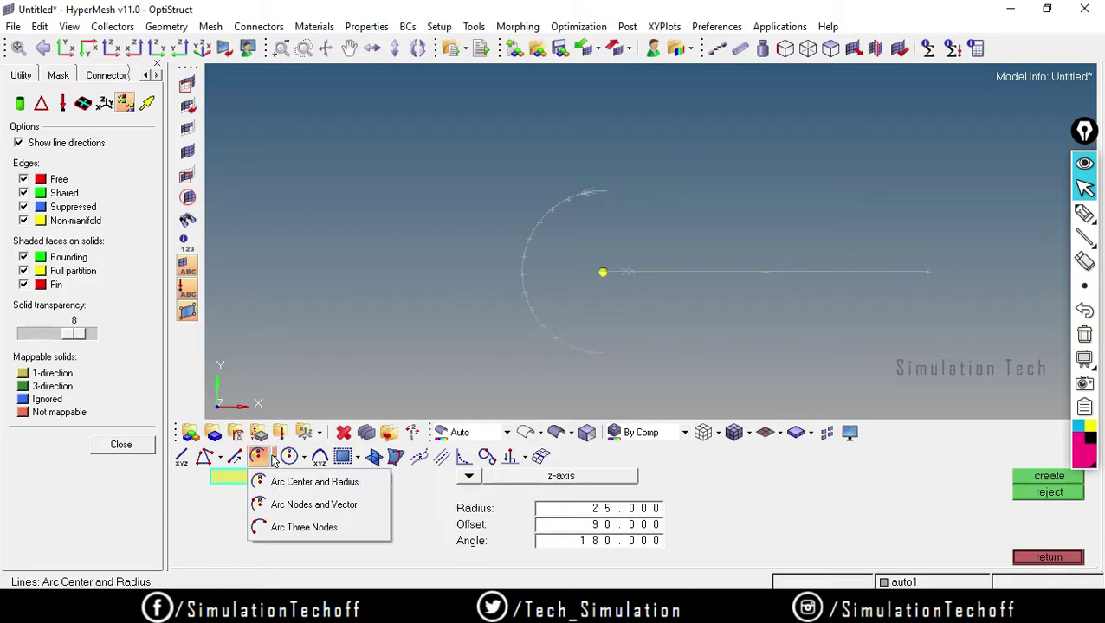
pyautogui.click(313, 506)
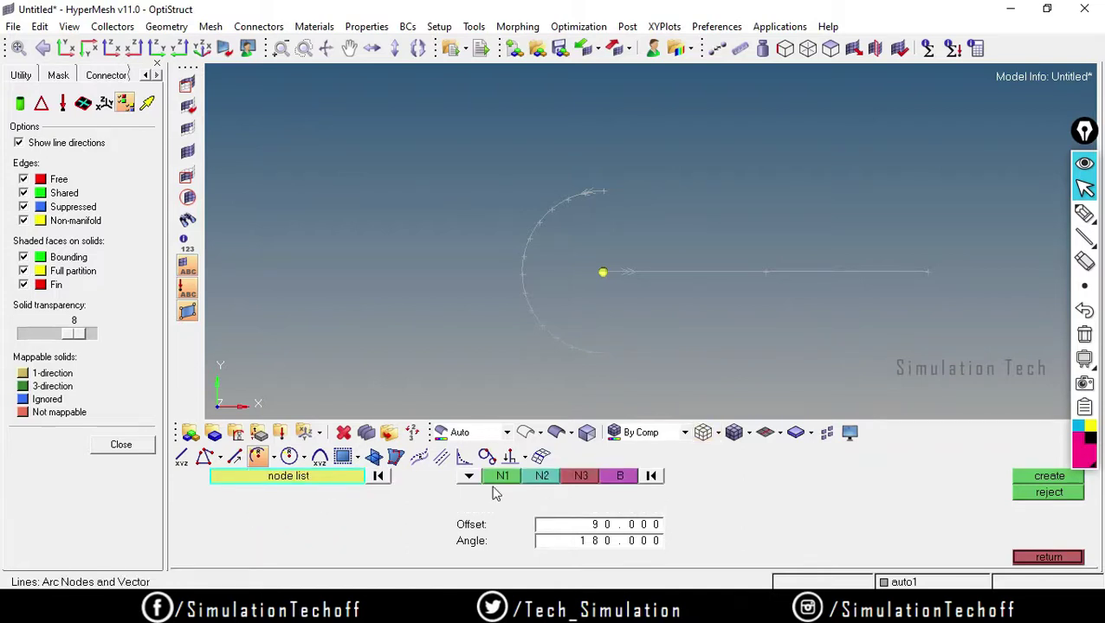
pyautogui.click(467, 476)
pyautogui.click(457, 484)
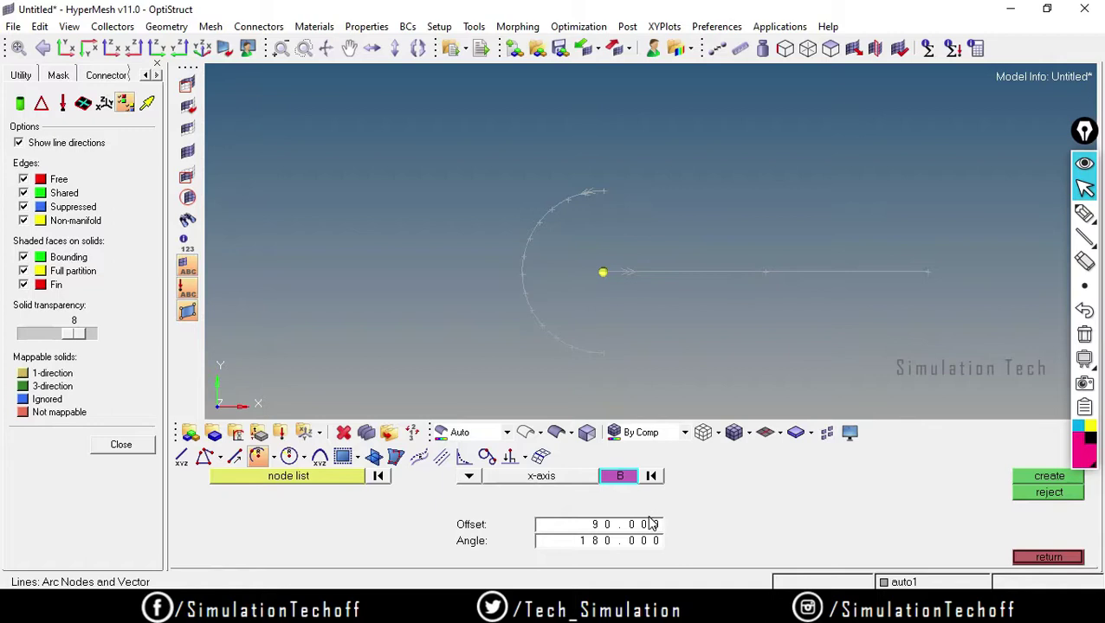
pyautogui.scroll(-2, 688, 339)
pyautogui.scroll(3, 688, 339)
pyautogui.scroll(-2, 688, 336)
pyautogui.scroll(1, 688, 336)
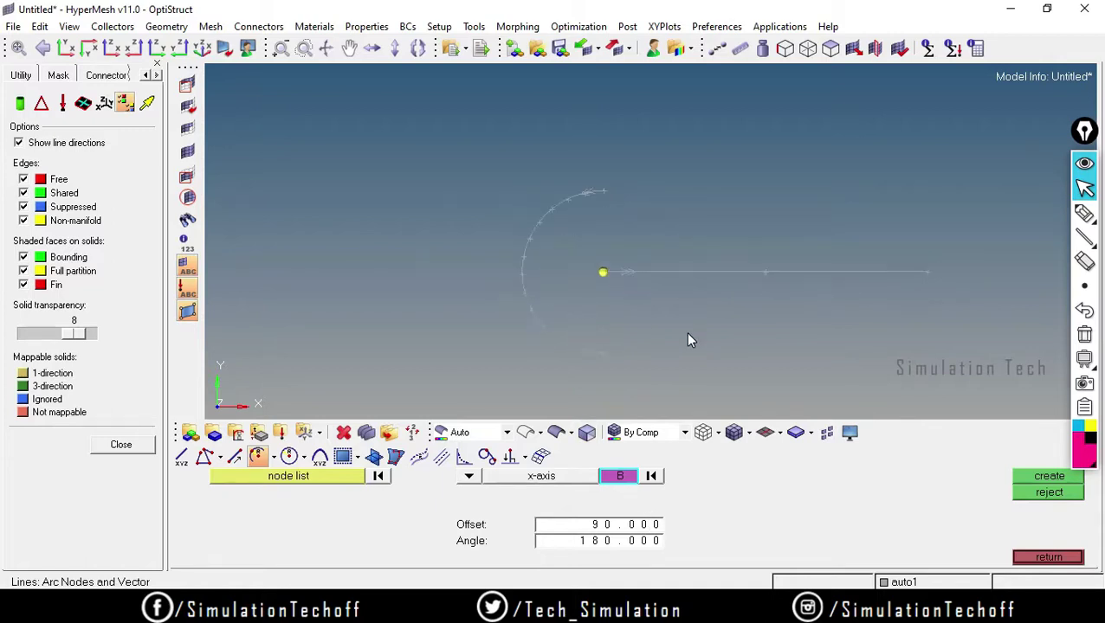
pyautogui.click(602, 273)
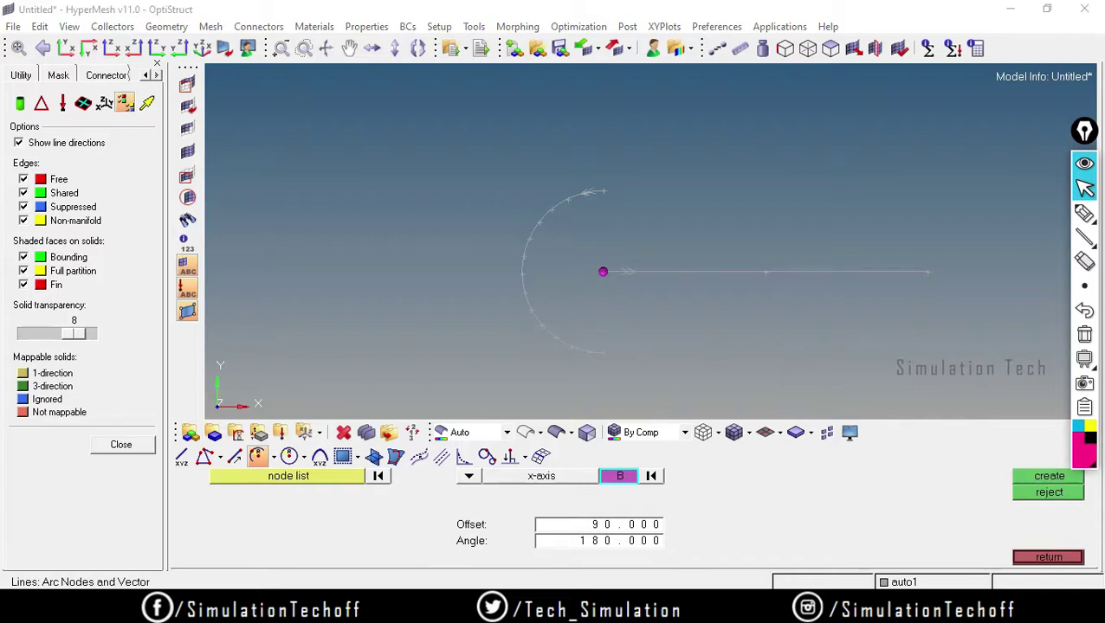
# - Switch to the Google Meet call, mute and unmute the microphone, and return to HyperMesh
pyautogui.click(560, 564)
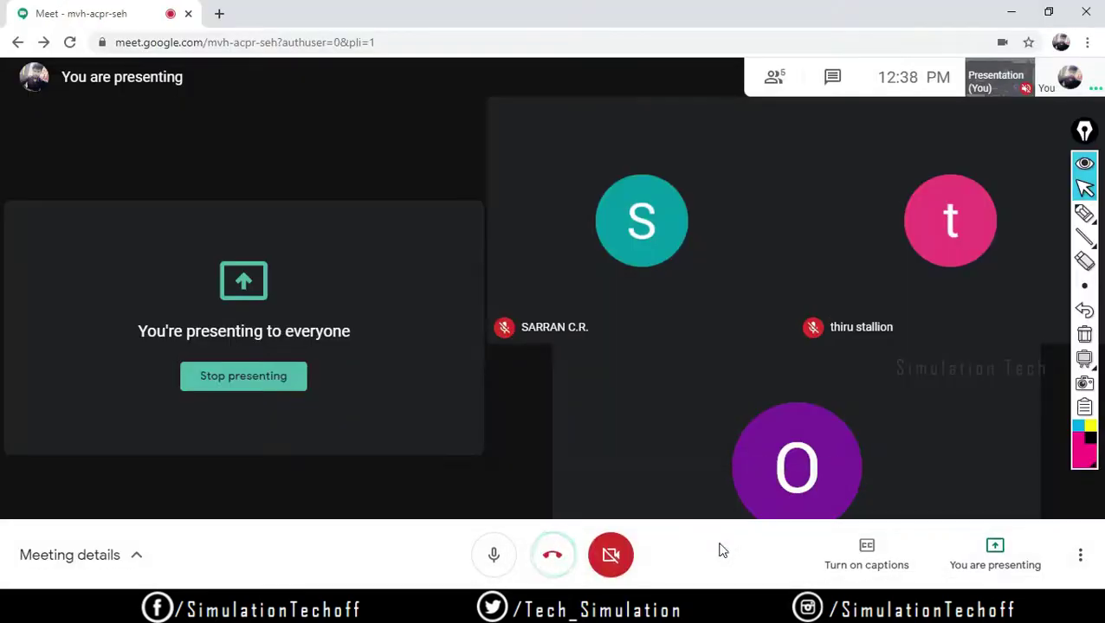
pyautogui.click(494, 555)
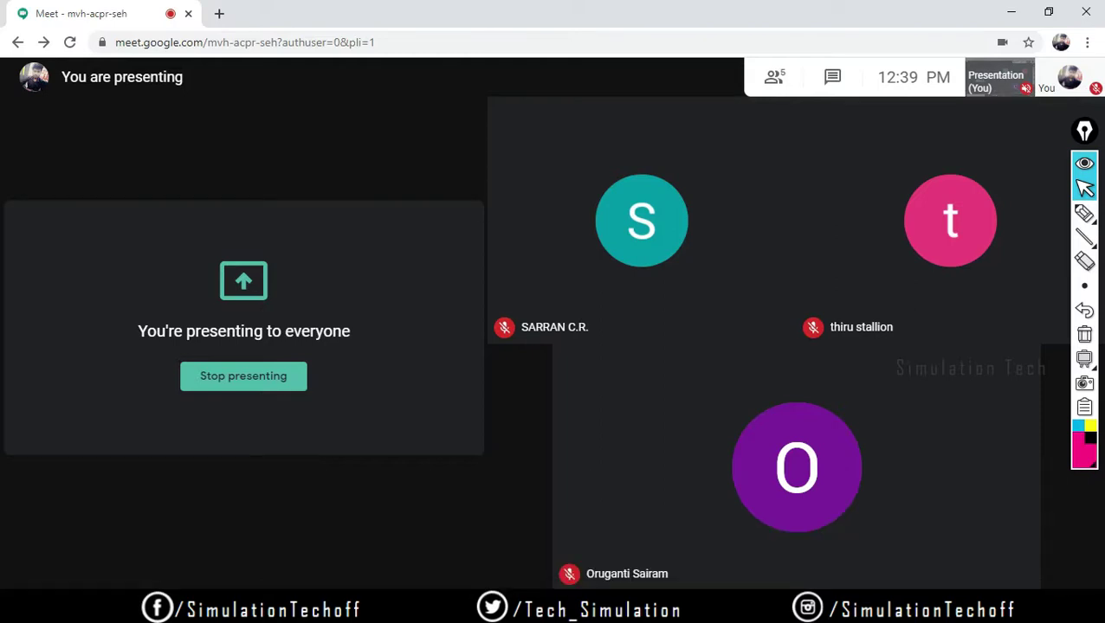
pyautogui.hotkey('ctrl', 'd')
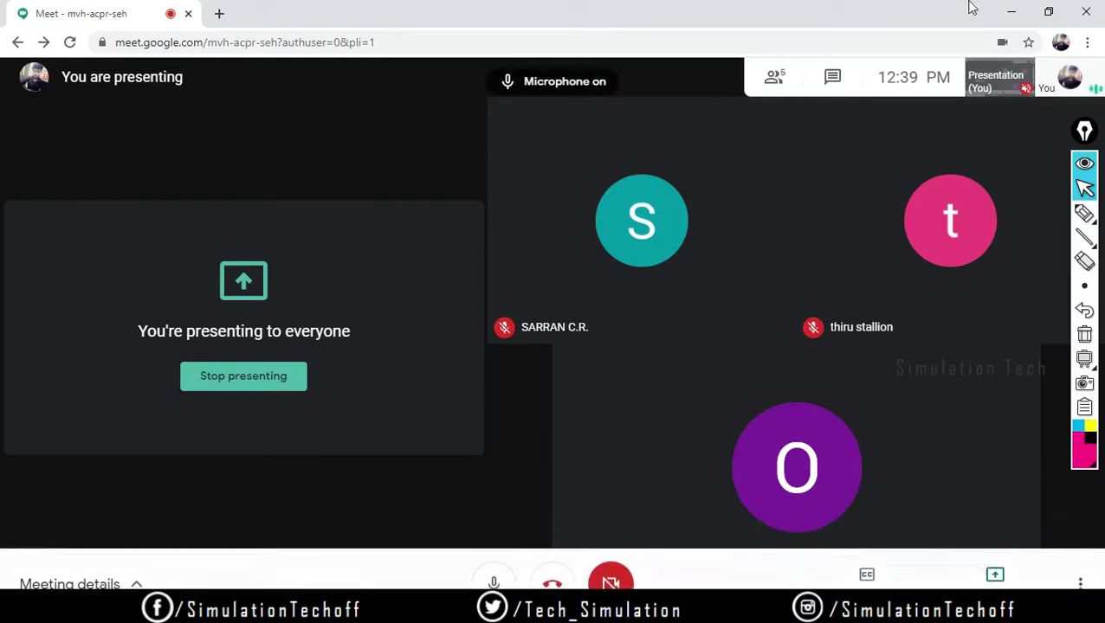
pyautogui.click(1018, 11)
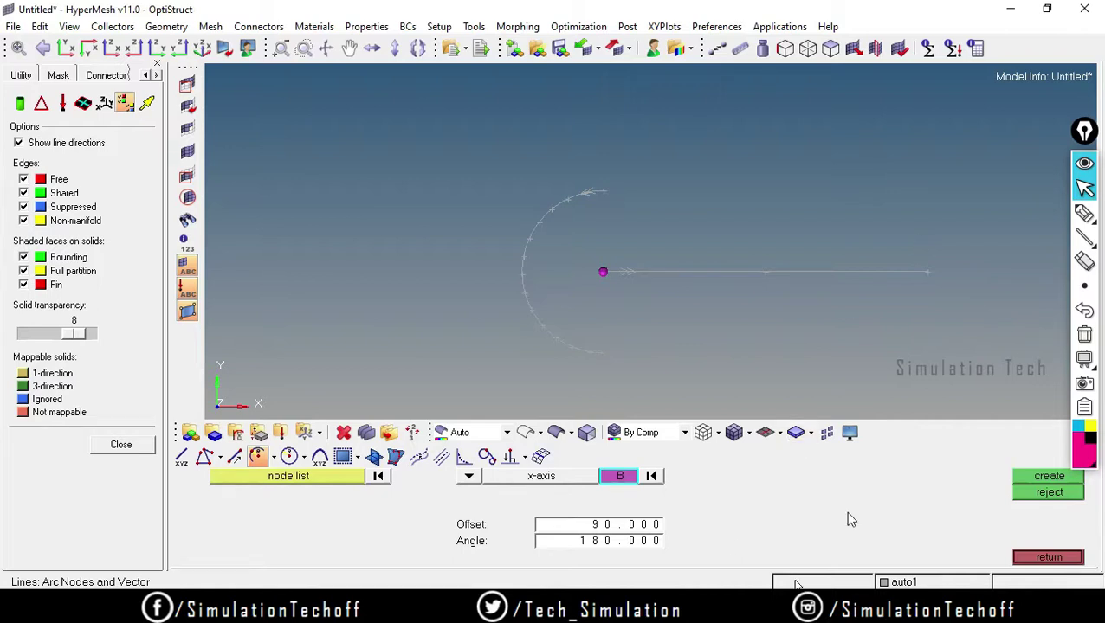
# - Leave the arc creation and delete both the semicircular arc and the straight line
pyautogui.click(1048, 558)
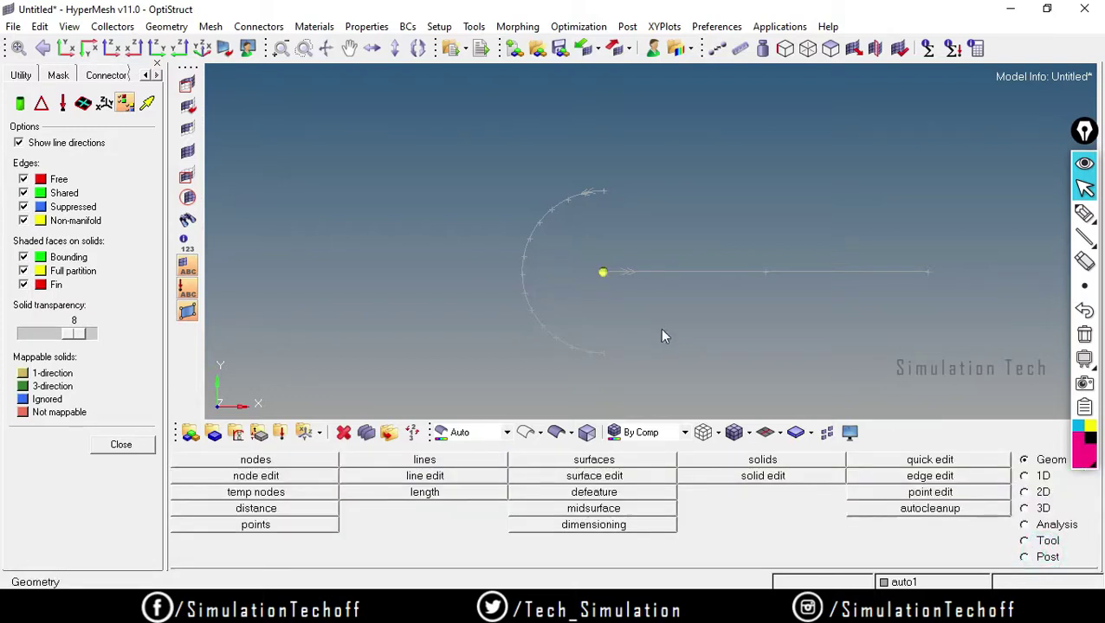
pyautogui.click(344, 432)
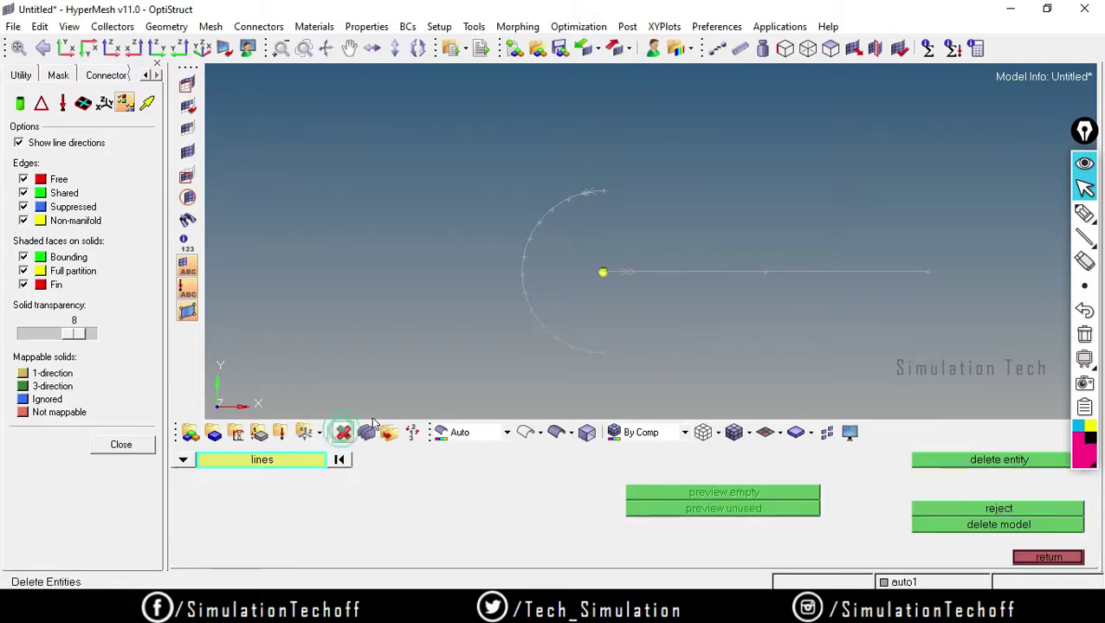
pyautogui.click(531, 278)
pyautogui.click(665, 272)
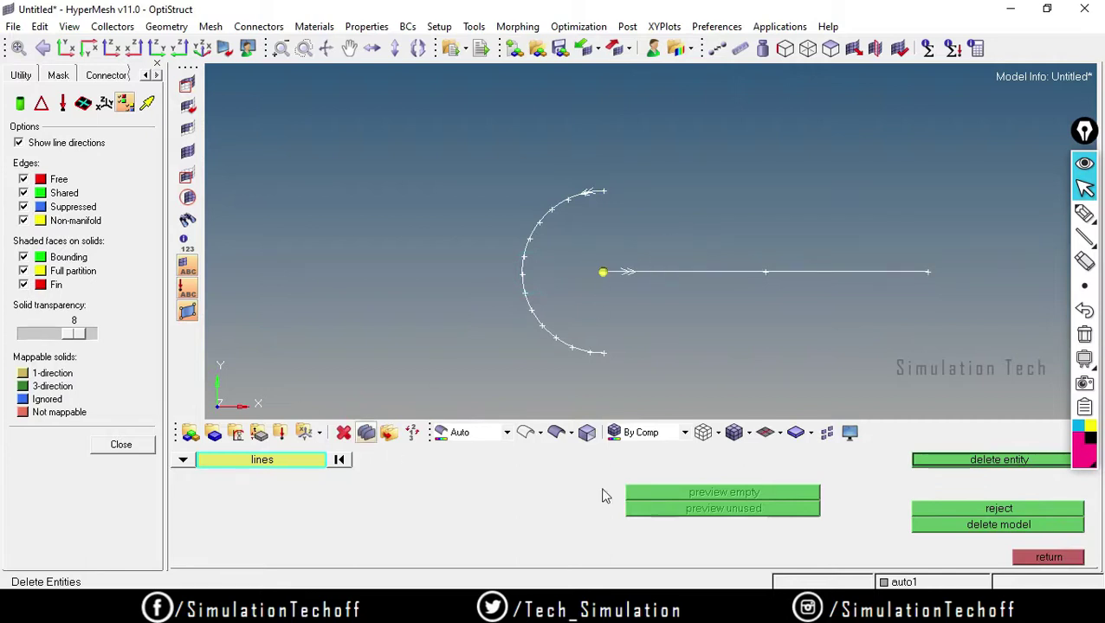
pyautogui.click(1011, 462)
pyautogui.click(1048, 557)
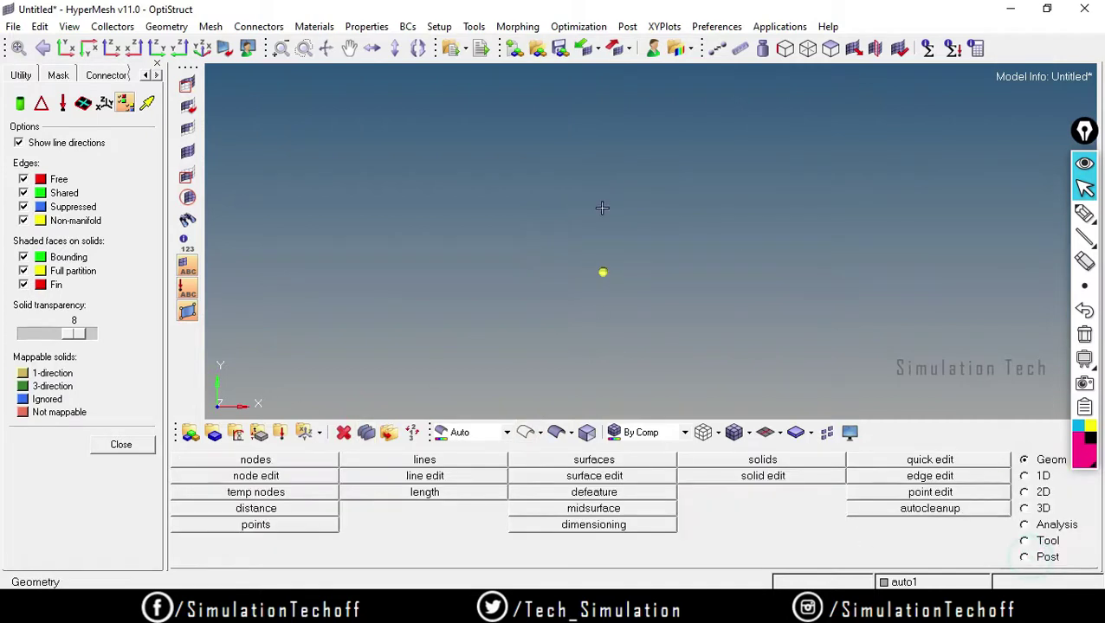
# - Create a node at the origin with coordinates x 0, y 0, z 0, and fit the model in view
pyautogui.click(263, 463)
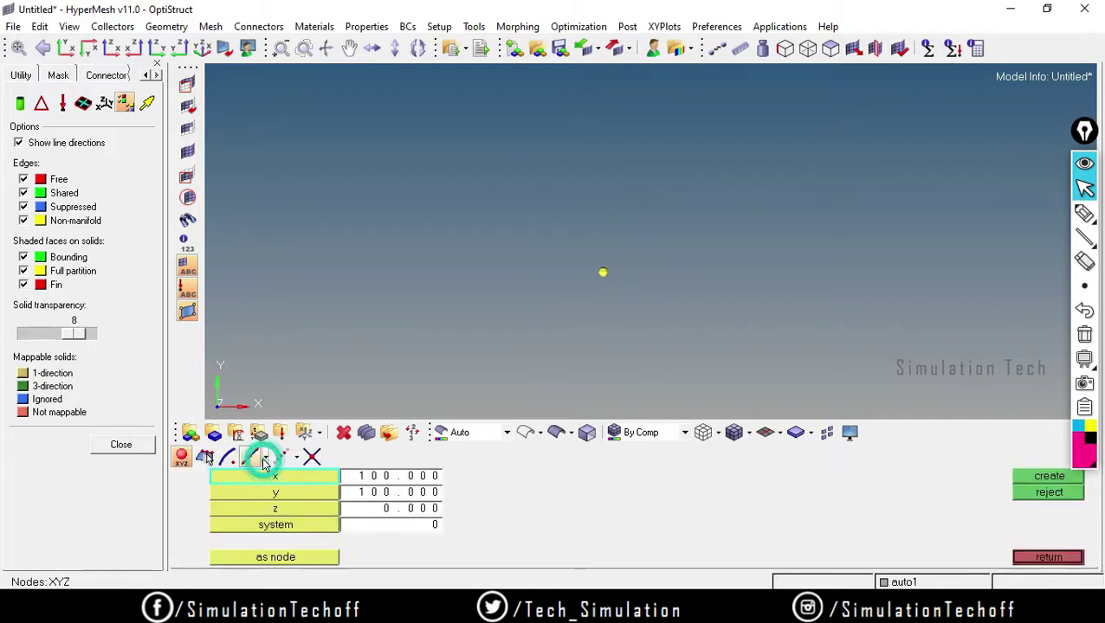
pyautogui.click(407, 477)
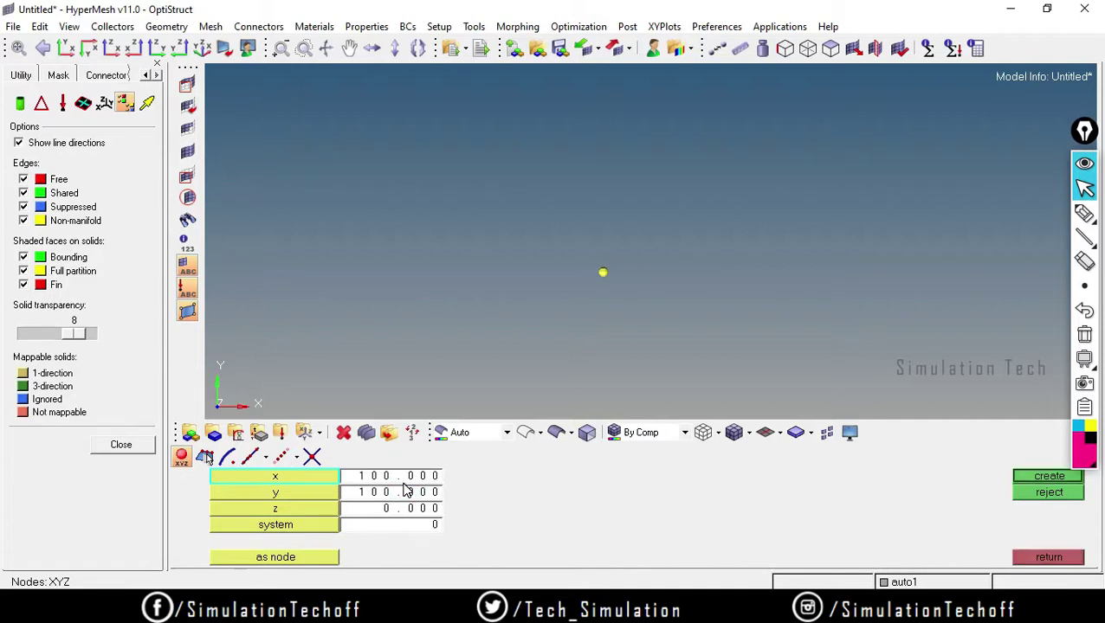
pyautogui.click(412, 477)
pyautogui.write('0')
pyautogui.click(412, 492)
pyautogui.write('0')
pyautogui.click(1052, 479)
pyautogui.press('f')
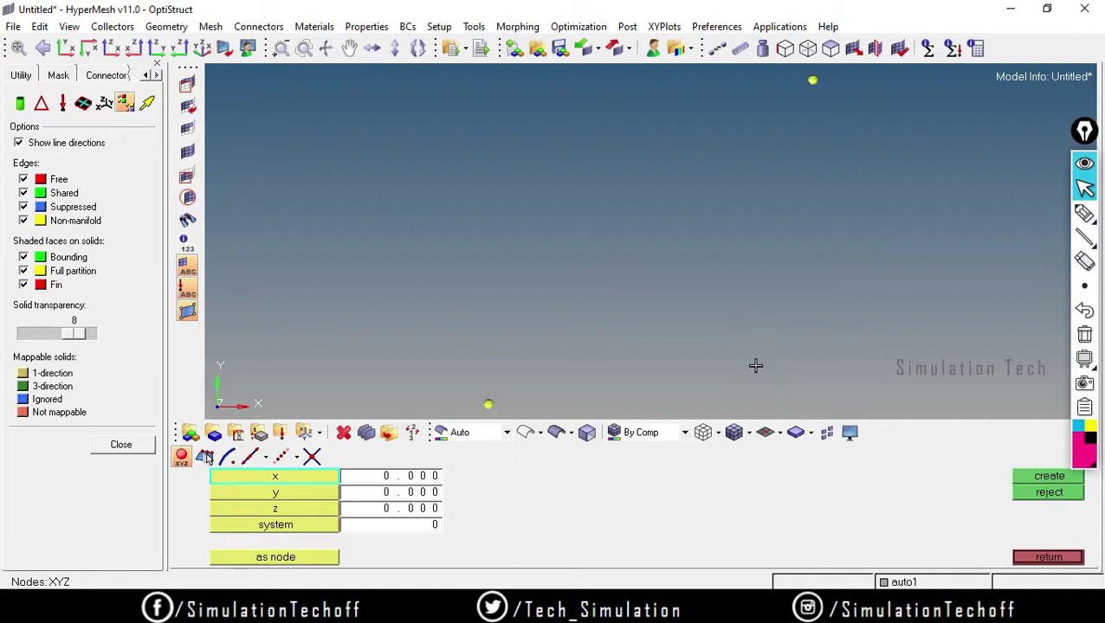
# - Create a node at x 55, y 0, z 0 and leave the node creation
pyautogui.click(392, 494)
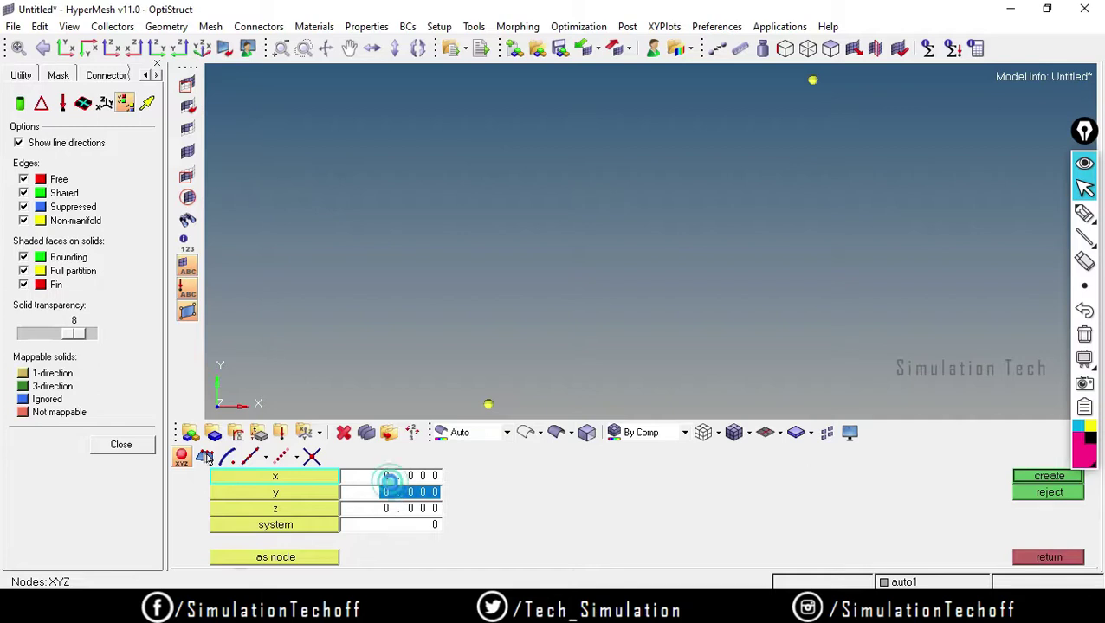
pyautogui.click(384, 477)
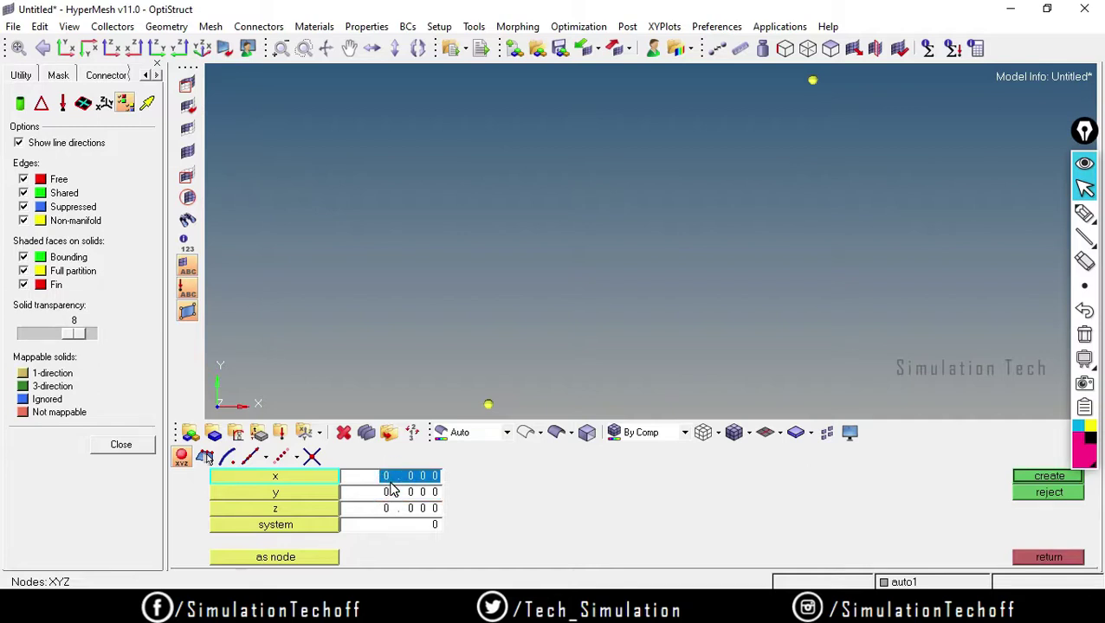
pyautogui.write('55')
pyautogui.click(1049, 477)
pyautogui.moveTo(754, 365)
pyautogui.keyDown('ctrl'); pyautogui.mouseDown()
pyautogui.moveTo(735, 268)
pyautogui.moveTo(703, 285)
pyautogui.moveTo(703, 323)
pyautogui.moveTo(676, 284)
pyautogui.mouseUp(); pyautogui.keyUp('ctrl')
pyautogui.keyDown('ctrl'); pyautogui.moveTo(671, 396); pyautogui.dragTo(681, 375); pyautogui.keyUp('ctrl')
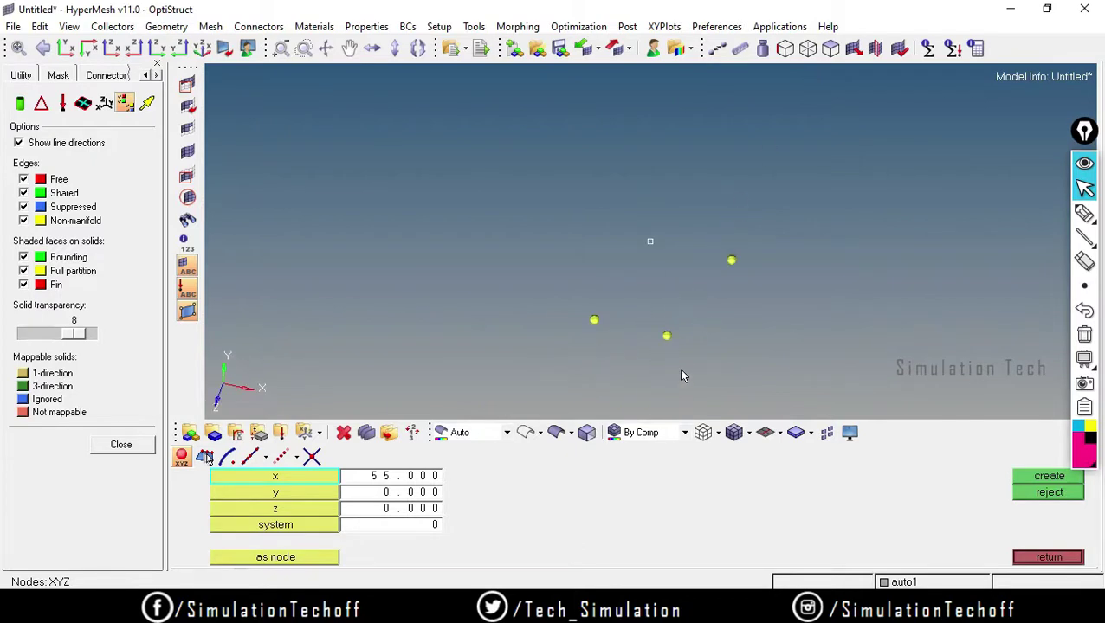
pyautogui.click(1034, 560)
# - Start an Arc Nodes and Vector line and select all three nodes for its node list
pyautogui.click(467, 457)
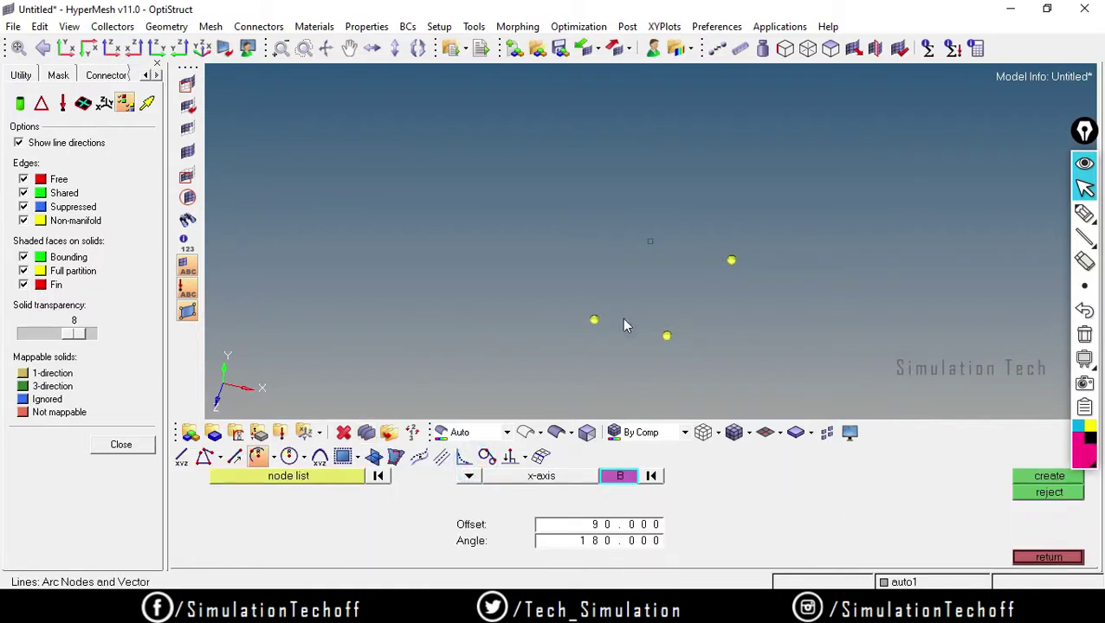
pyautogui.click(593, 320)
pyautogui.click(665, 336)
pyautogui.click(645, 477)
pyautogui.click(290, 476)
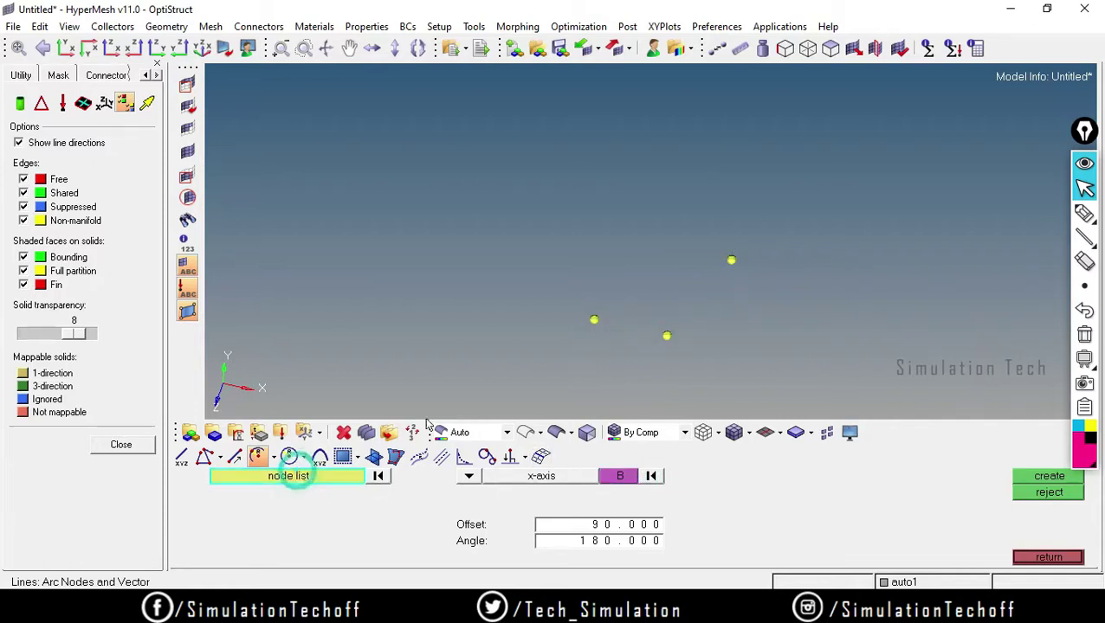
pyautogui.click(593, 319)
pyautogui.click(666, 337)
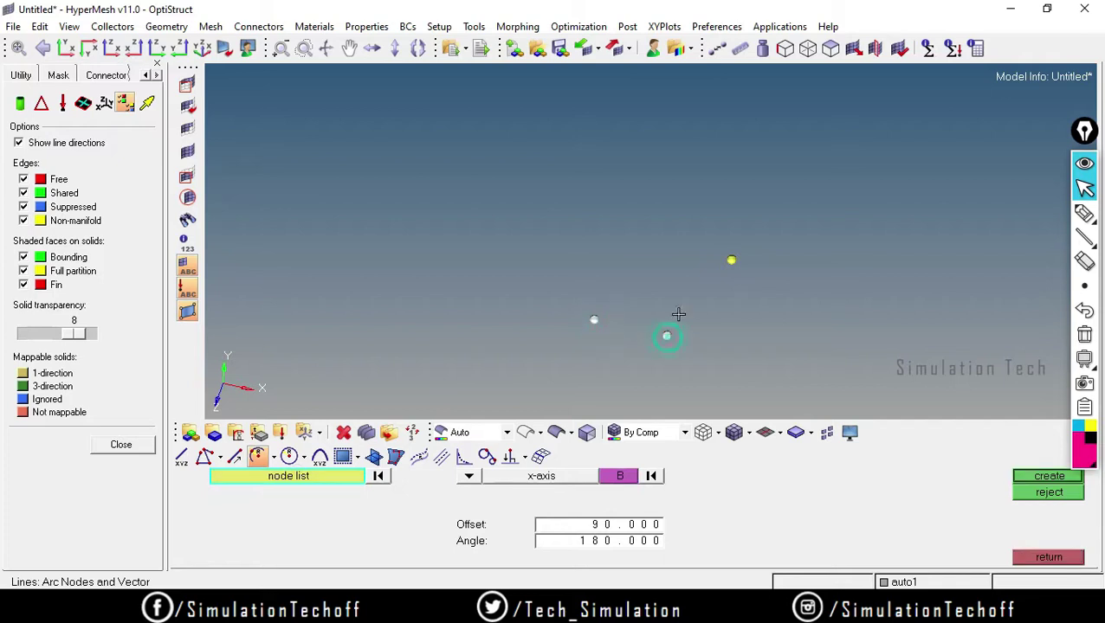
pyautogui.click(731, 260)
# - Use the origin node as base point, set the offset to 0, try to create the x-axis arc, and leave line creation
pyautogui.click(618, 477)
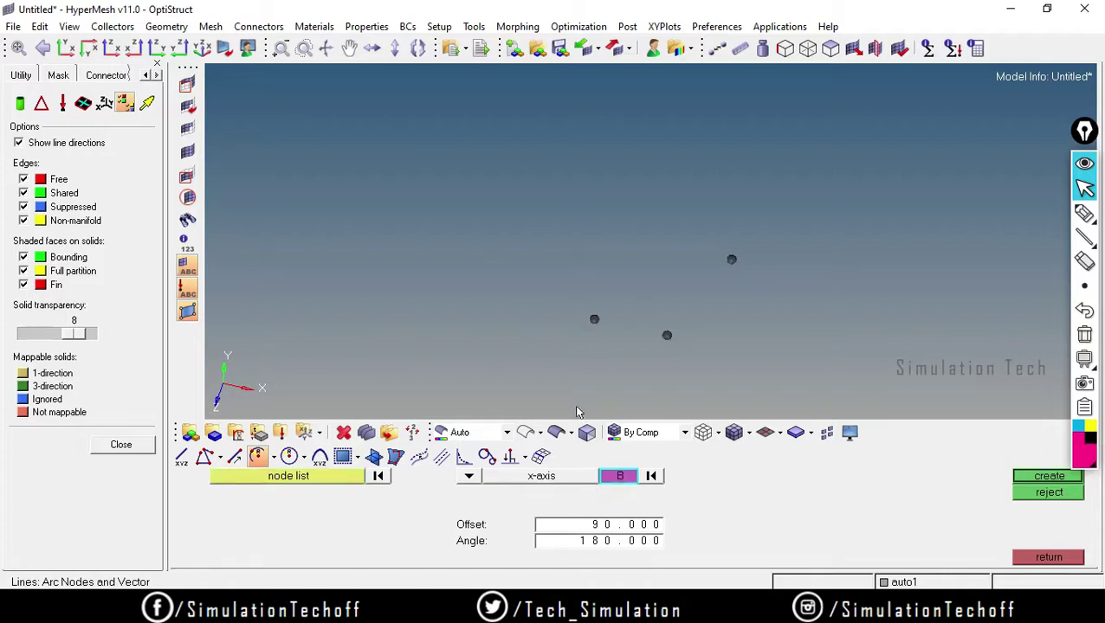
pyautogui.click(592, 320)
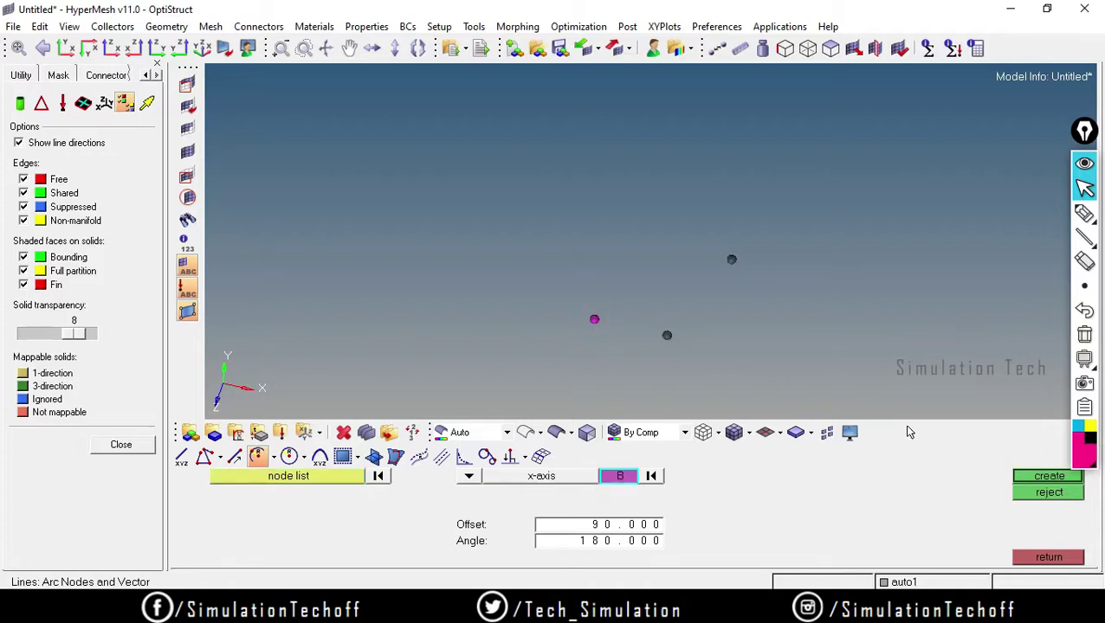
pyautogui.click(631, 529)
pyautogui.write('0')
pyautogui.click(1048, 478)
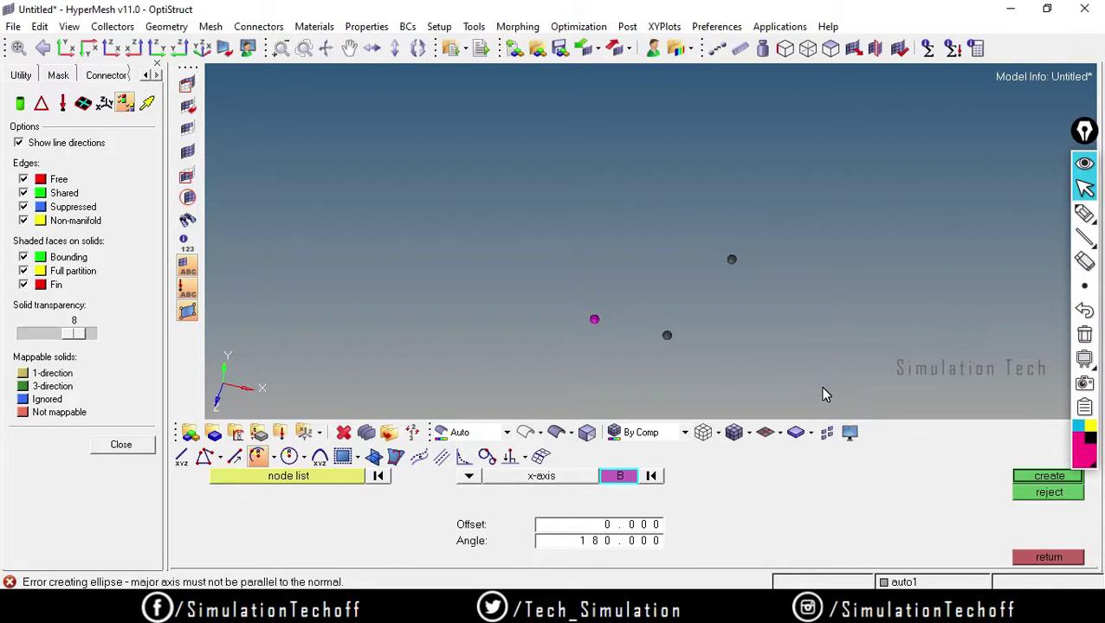
pyautogui.click(258, 456)
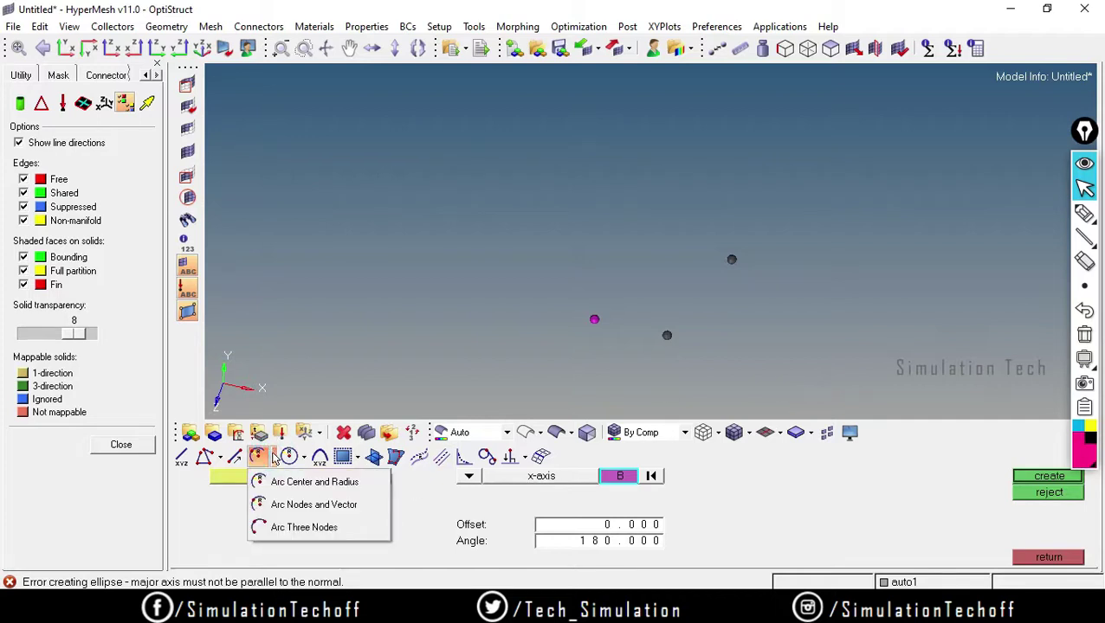
pyautogui.click(834, 290)
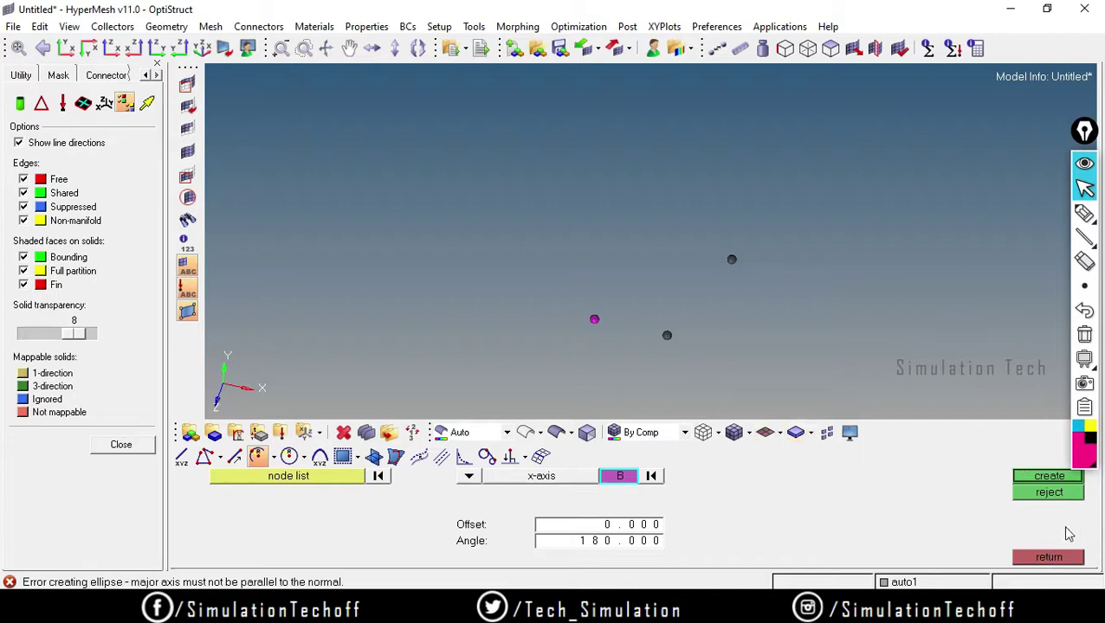
pyautogui.click(1045, 496)
pyautogui.click(1051, 557)
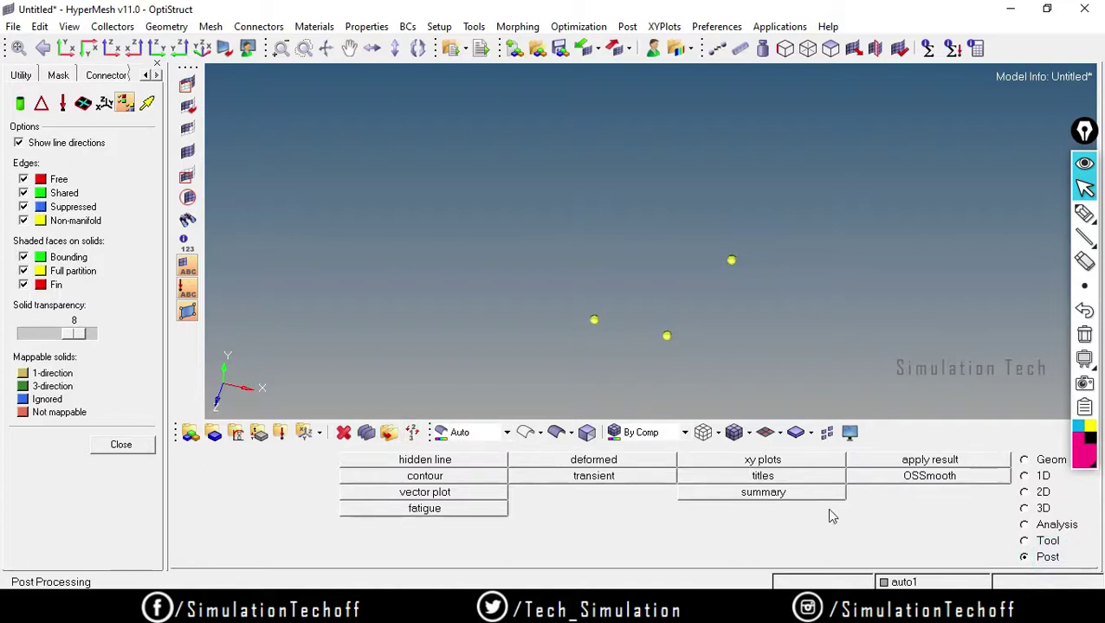
# - Show the XY plane view and clear the temporary node lying away from the origin and the x 55 node
pyautogui.click(65, 48)
pyautogui.scroll(-4, 710, 340)
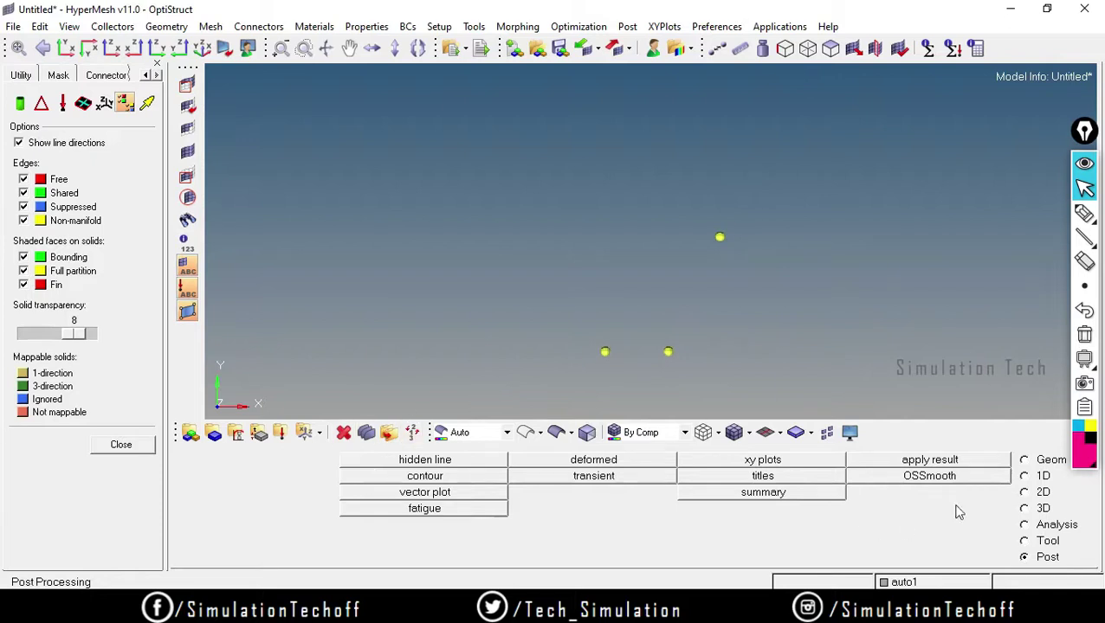
pyautogui.click(1024, 460)
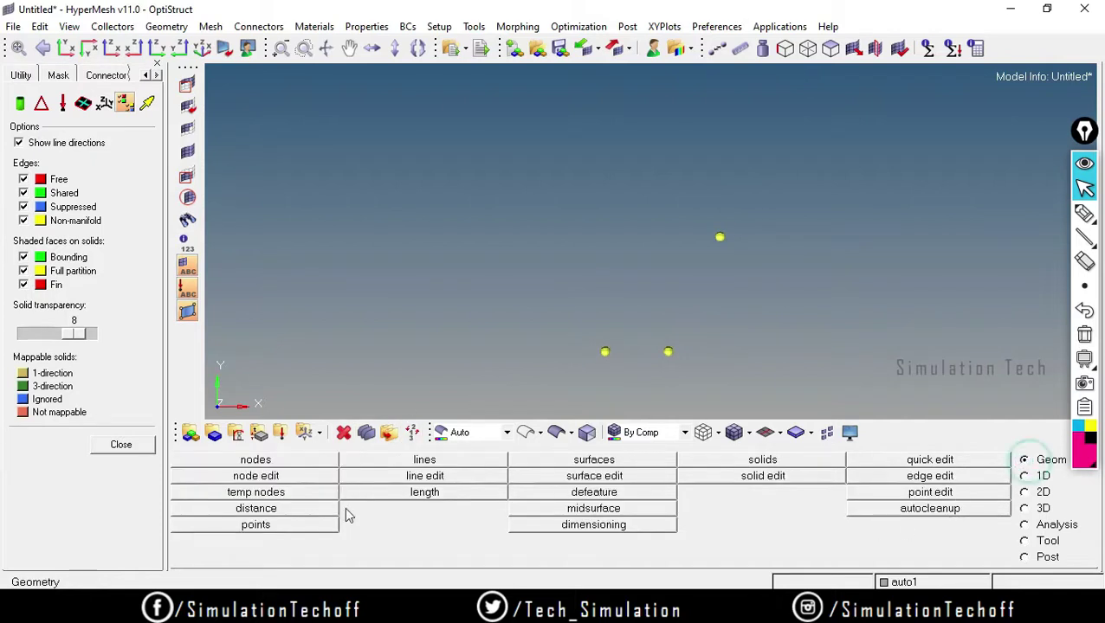
pyautogui.click(260, 492)
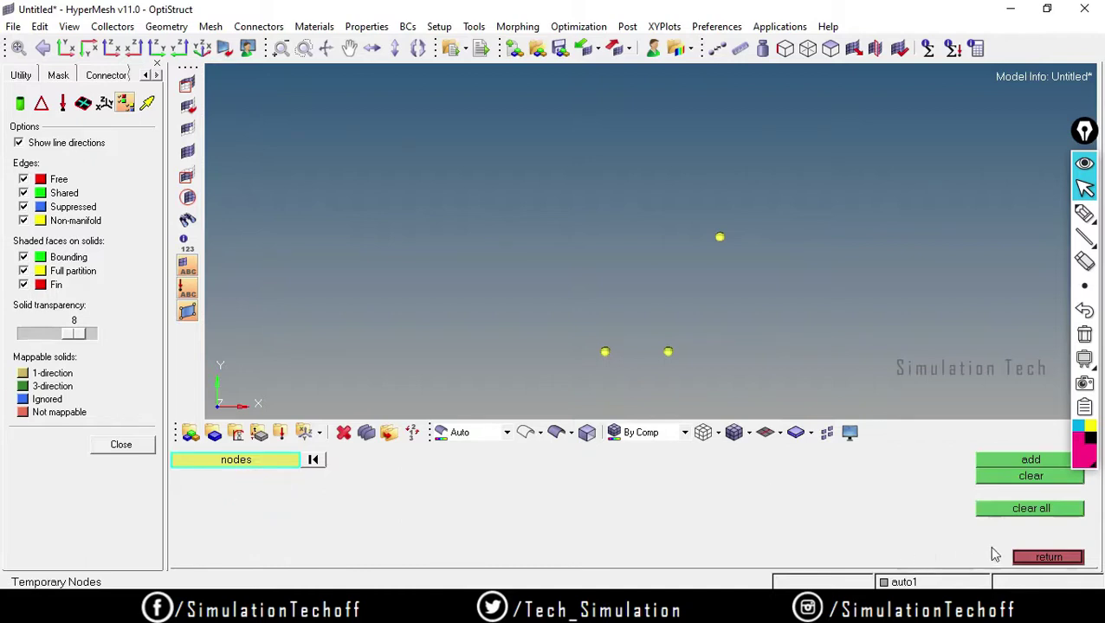
pyautogui.click(717, 235)
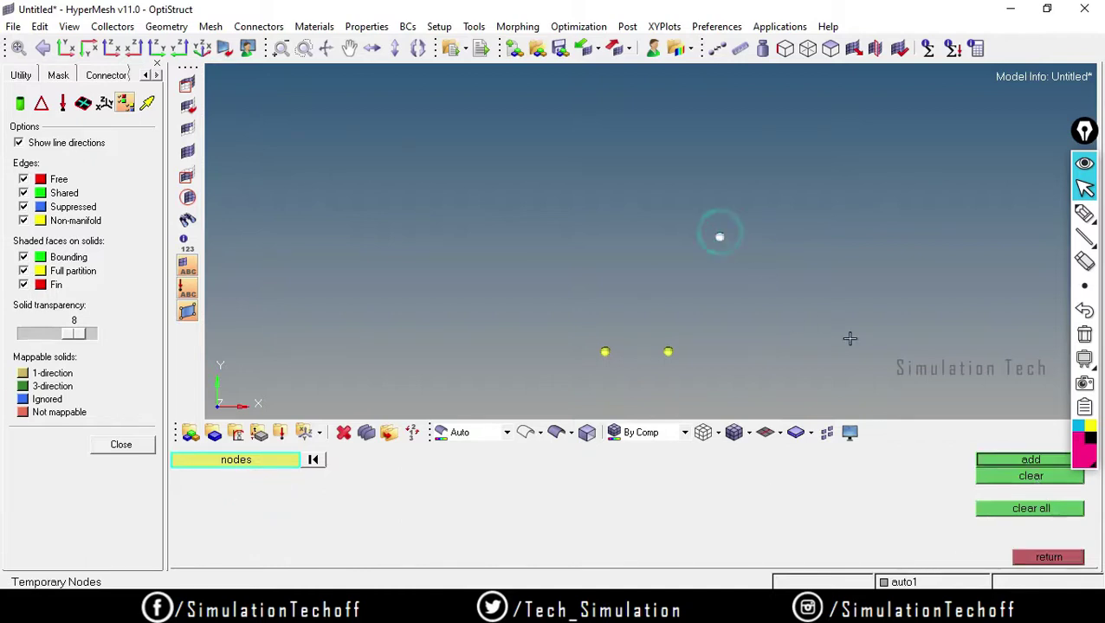
pyautogui.click(1029, 478)
pyautogui.click(1037, 557)
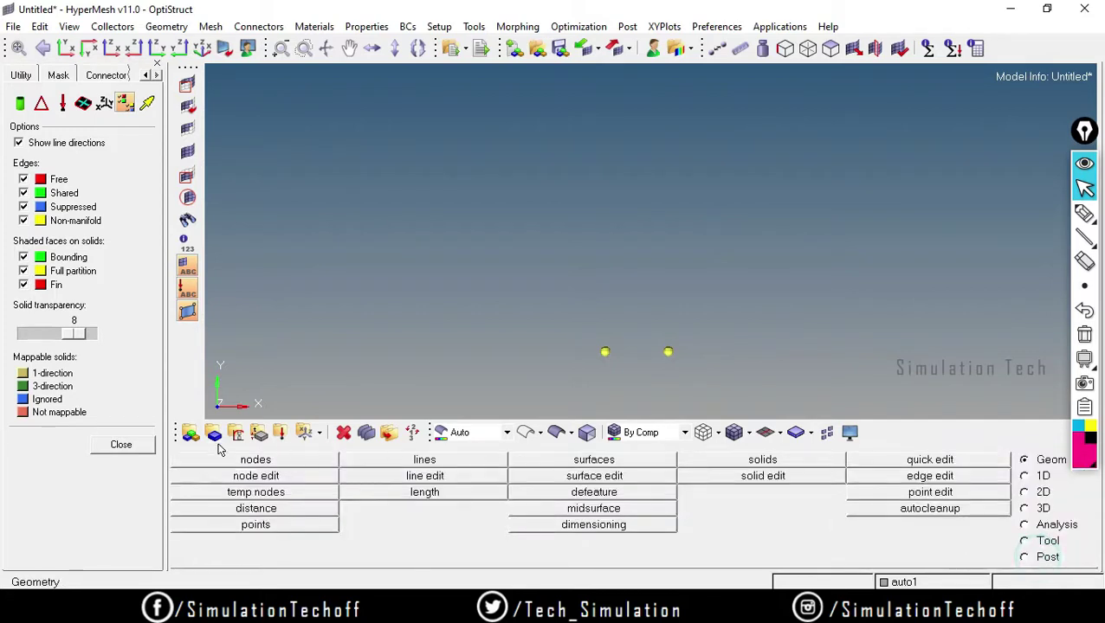
# - Create a node at x 0, y 55, z 0 and leave the node creation
pyautogui.click(243, 459)
pyautogui.click(431, 480)
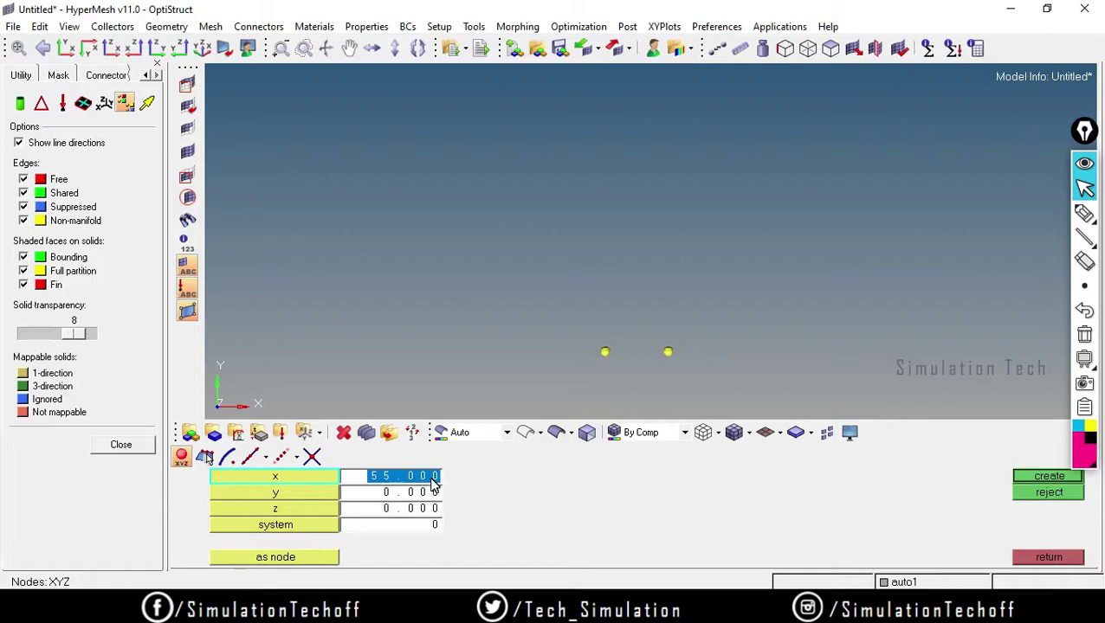
pyautogui.click(388, 491)
pyautogui.write('55')
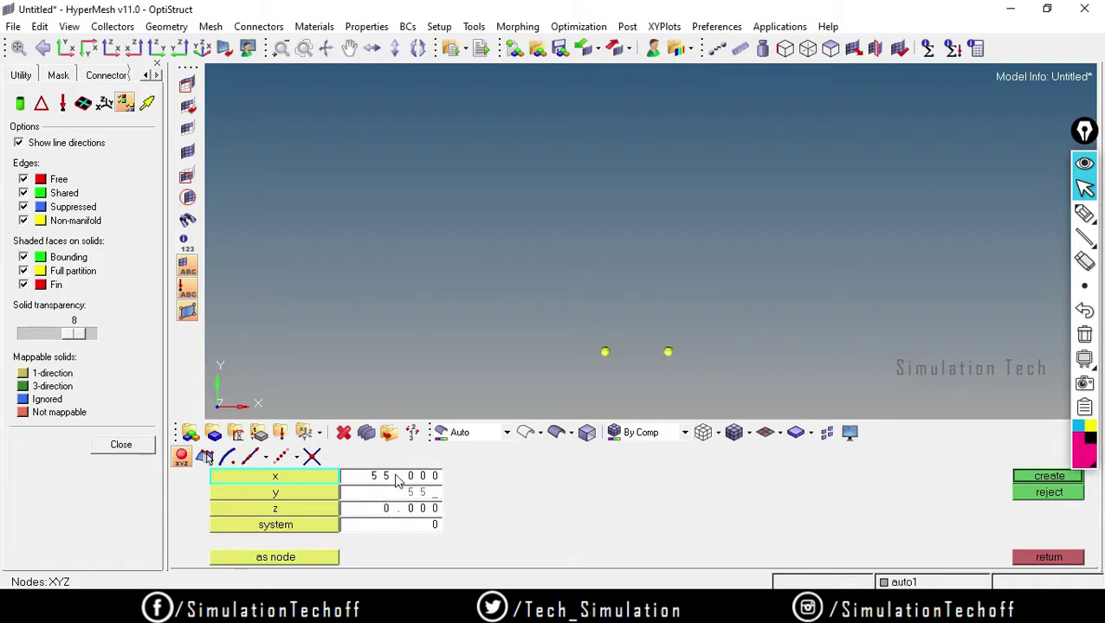
pyautogui.click(396, 476)
pyautogui.write('0')
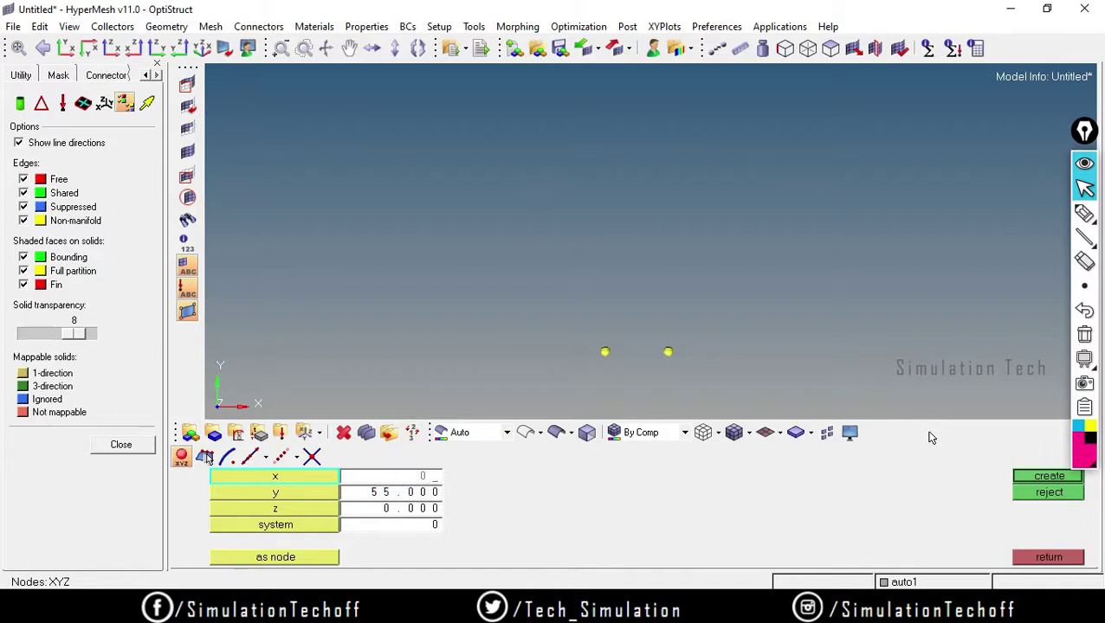
pyautogui.click(1041, 490)
pyautogui.scroll(5, 682, 376)
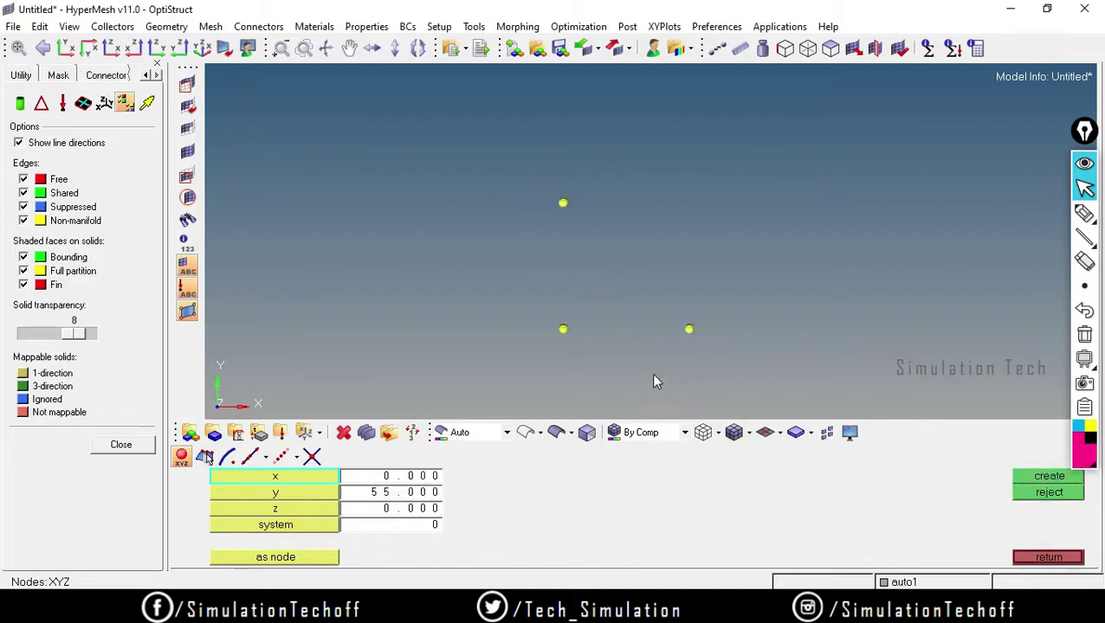
pyautogui.scroll(-3, 624, 355)
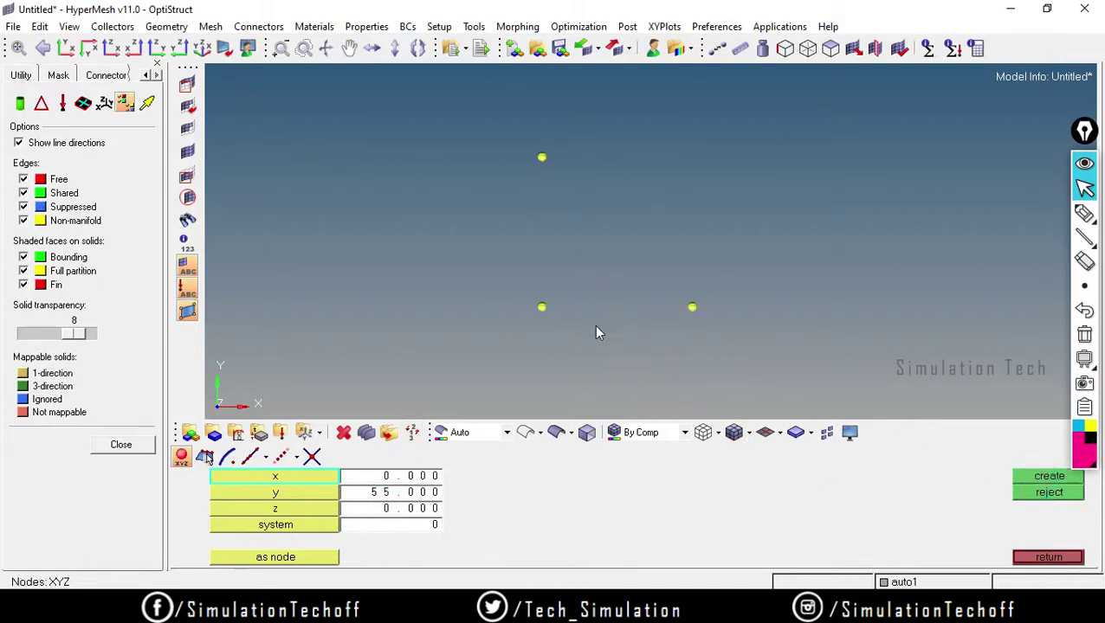
pyautogui.click(1047, 557)
# - Try to create an Arc Nodes and Vector line from the x 55 and y 55 nodes, with the origin node as base point
pyautogui.click(424, 459)
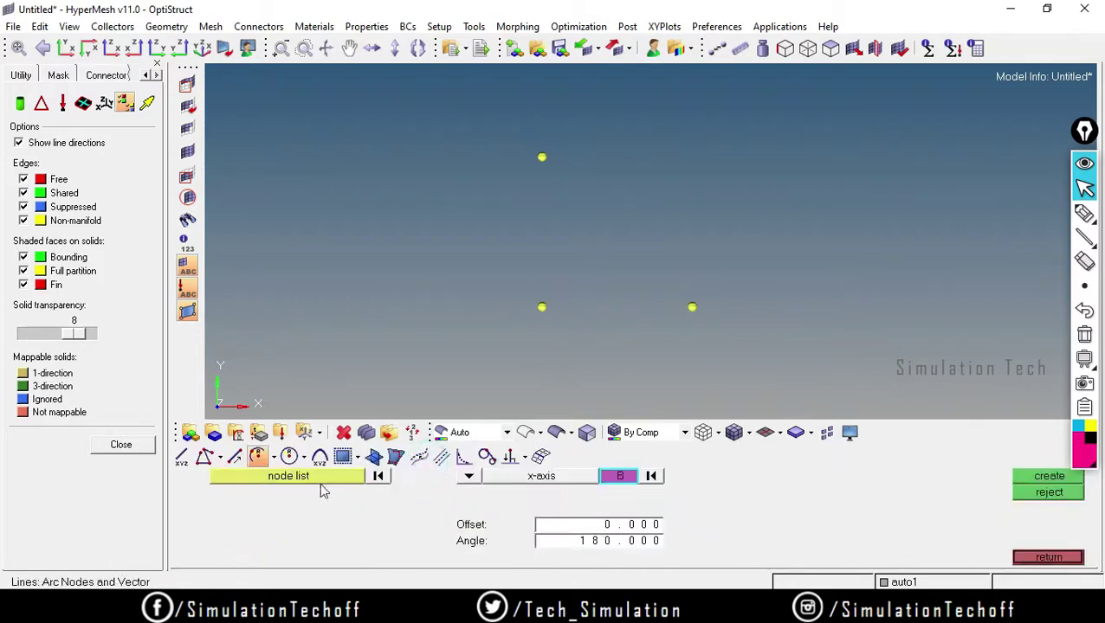
pyautogui.click(541, 306)
pyautogui.click(692, 307)
pyautogui.click(651, 475)
pyautogui.click(323, 478)
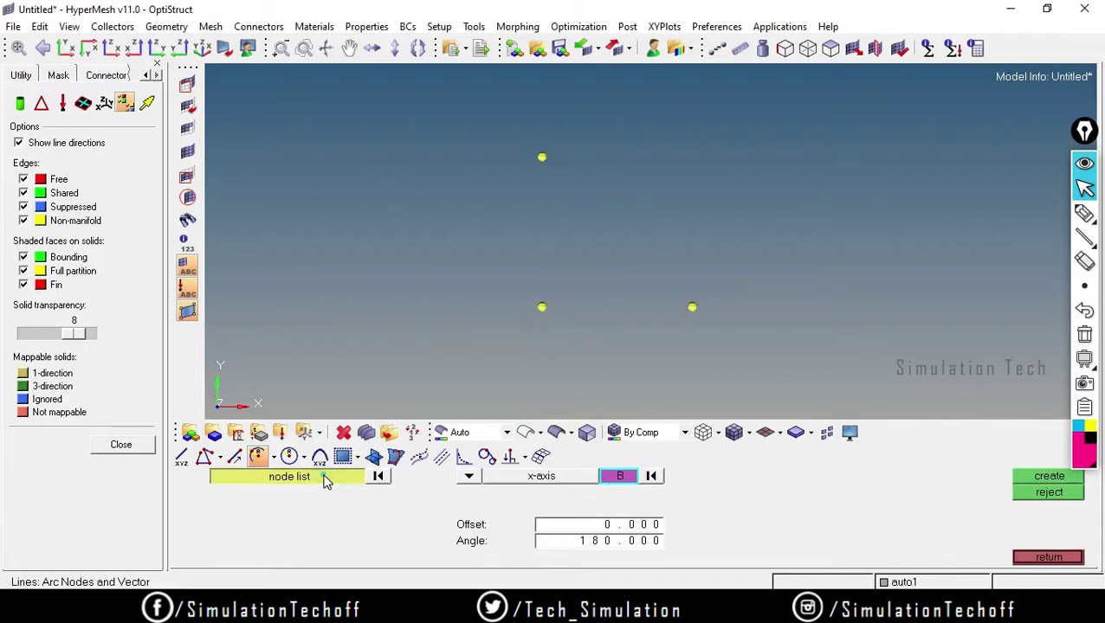
pyautogui.click(692, 308)
pyautogui.click(542, 157)
pyautogui.click(620, 476)
pyautogui.click(542, 308)
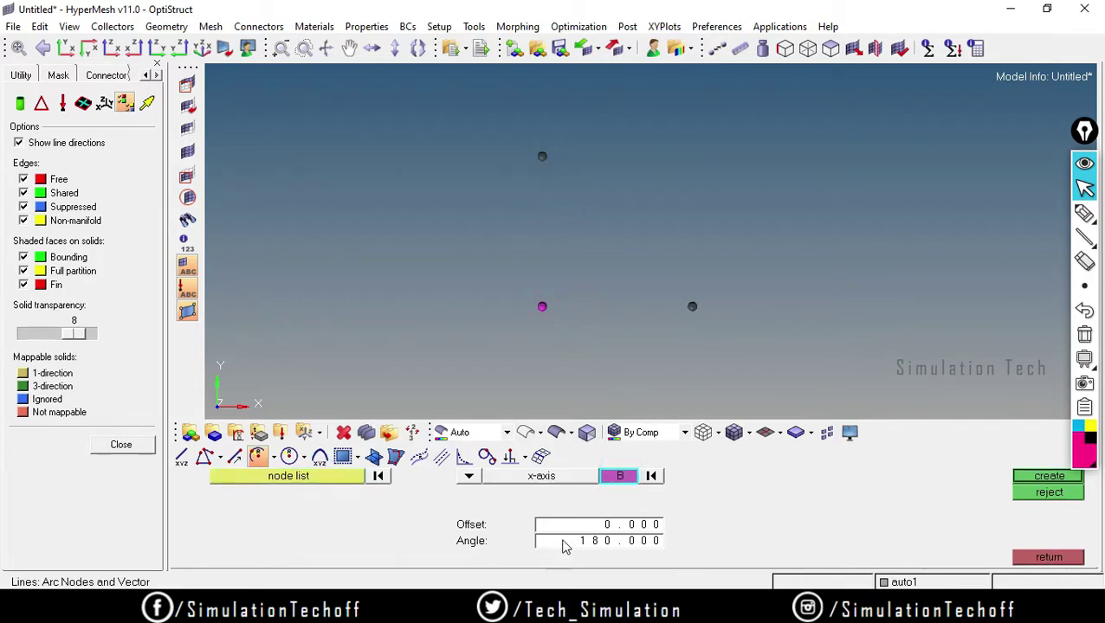
pyautogui.click(1030, 481)
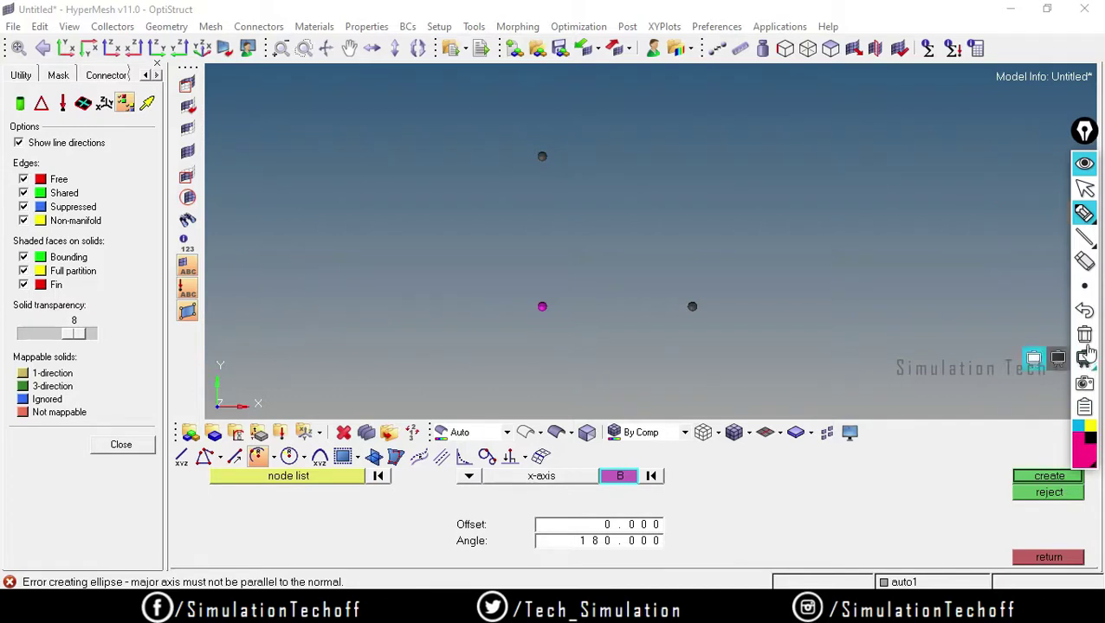
# - Mark up the nodes and the intended arc with the on-screen pen, and clear all annotations
pyautogui.click(1083, 313)
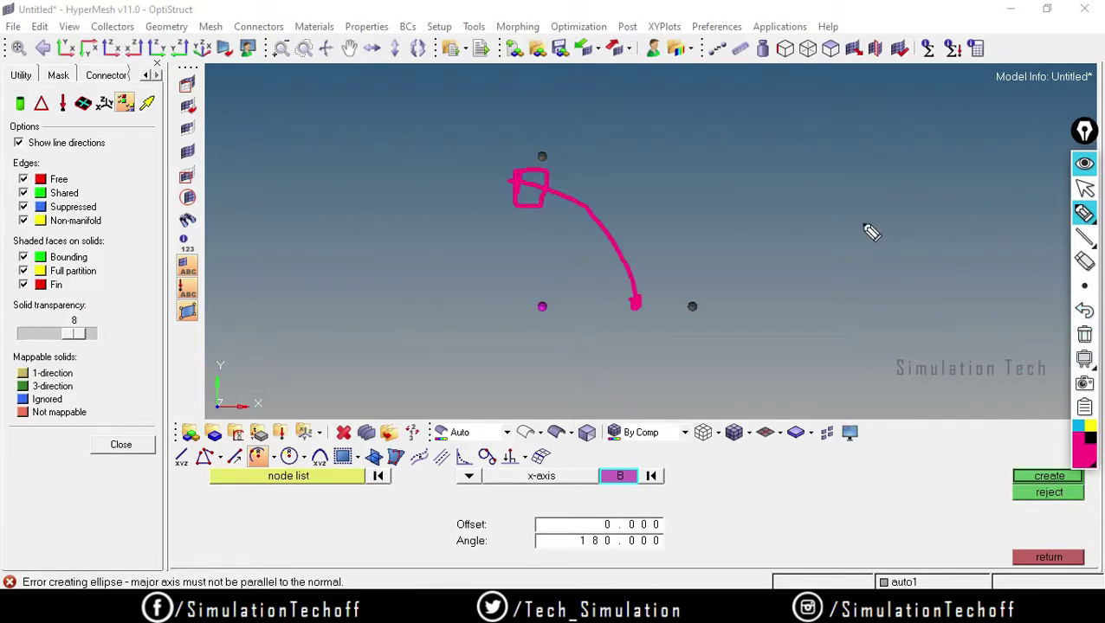
pyautogui.click(1084, 335)
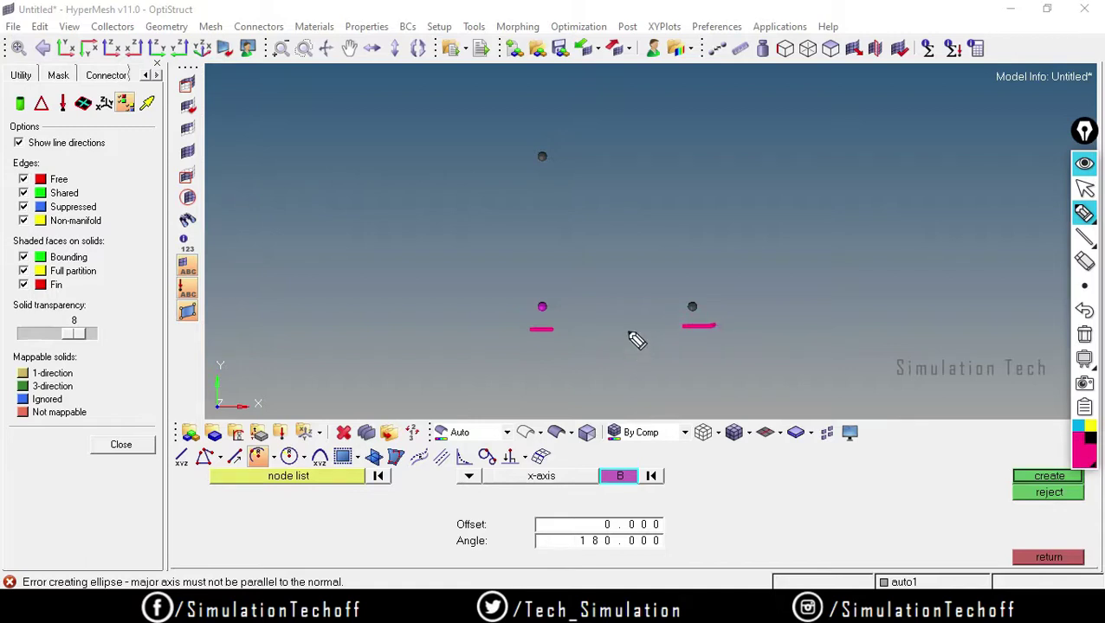
pyautogui.click(619, 162)
pyautogui.click(612, 155)
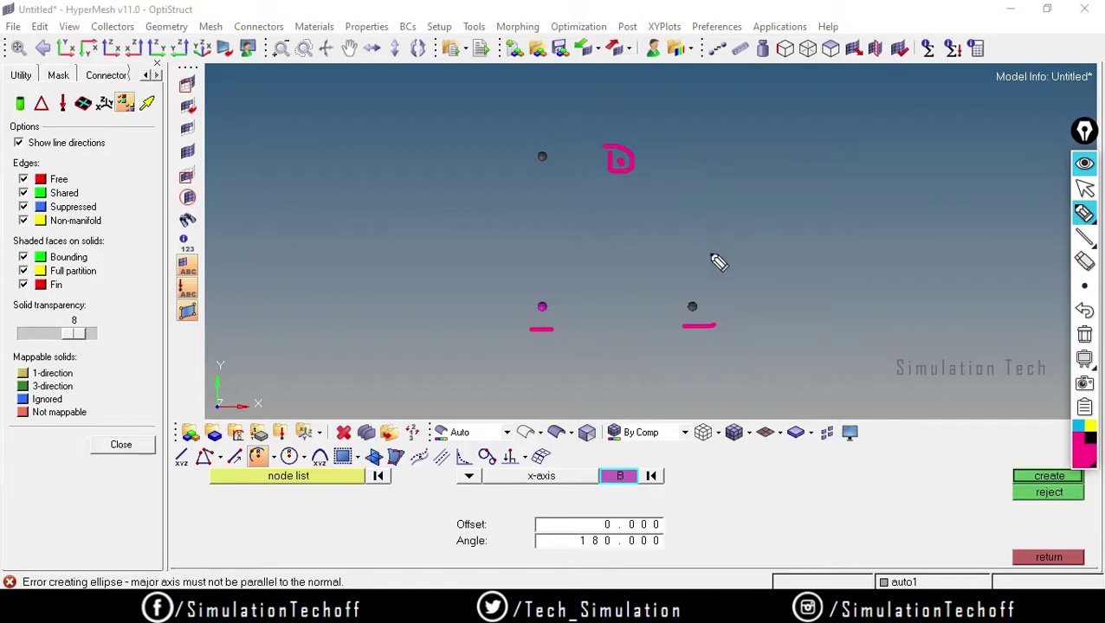
pyautogui.moveTo(683, 155)
pyautogui.mouseDown()
pyautogui.moveTo(721, 168)
pyautogui.moveTo(723, 153)
pyautogui.moveTo(705, 184)
pyautogui.mouseUp()
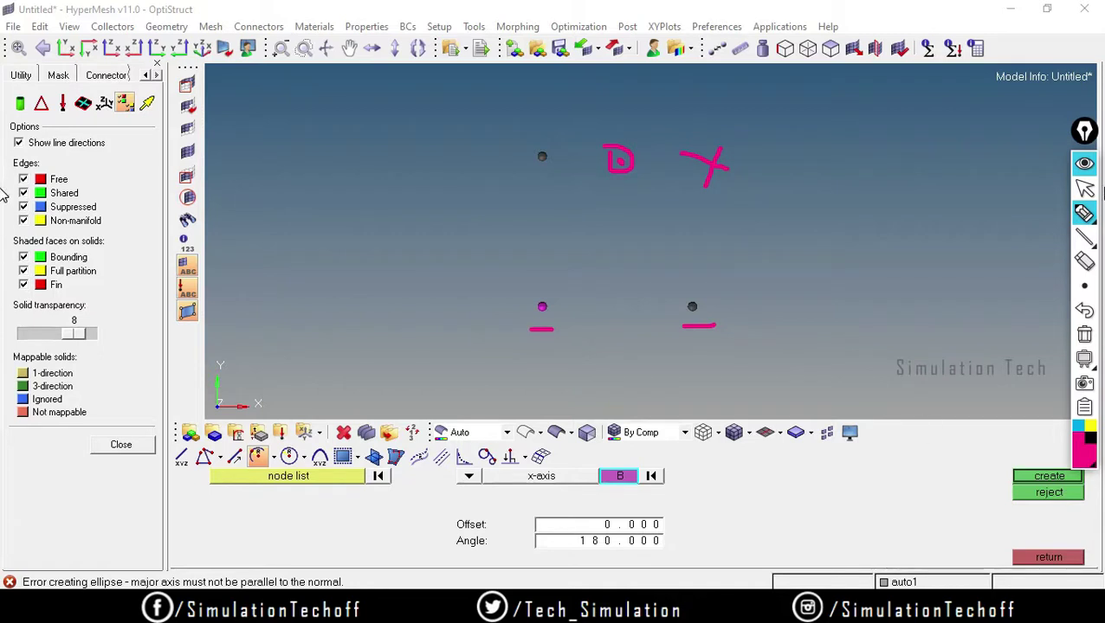
pyautogui.click(1084, 188)
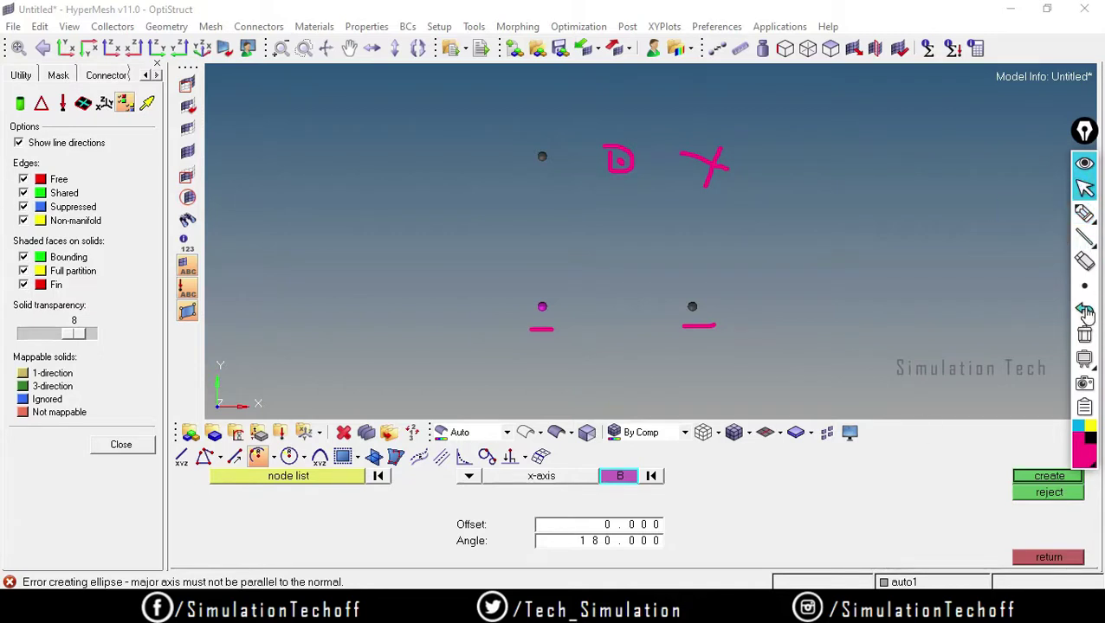
pyautogui.click(1083, 336)
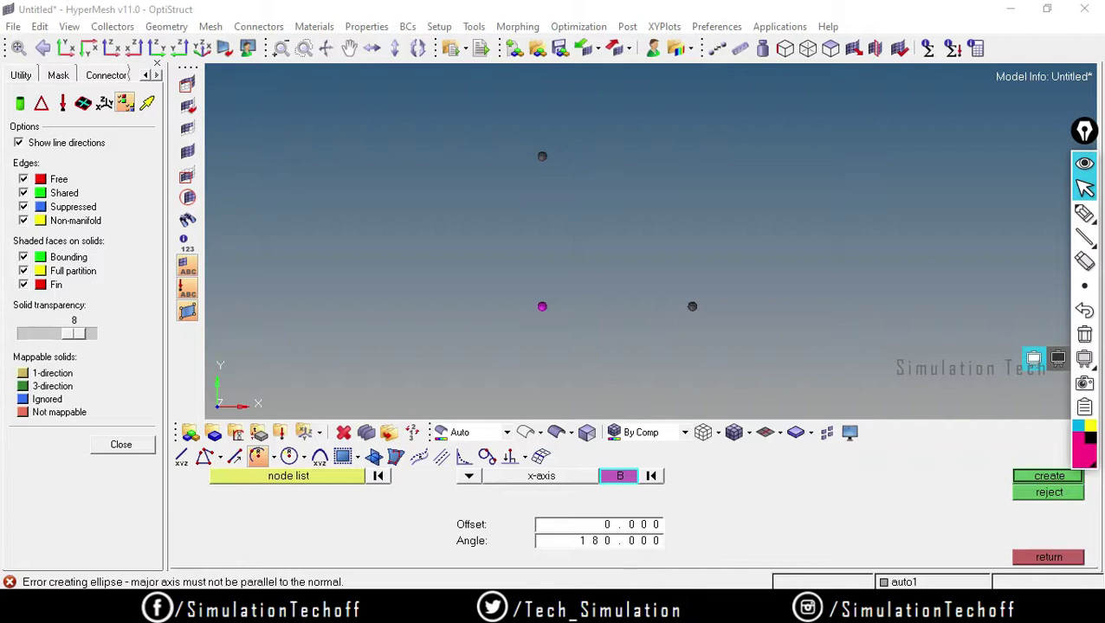
# - Check the Google Meet call, return to HyperMesh, and view the three nodes from an oblique angle
pyautogui.click(527, 530)
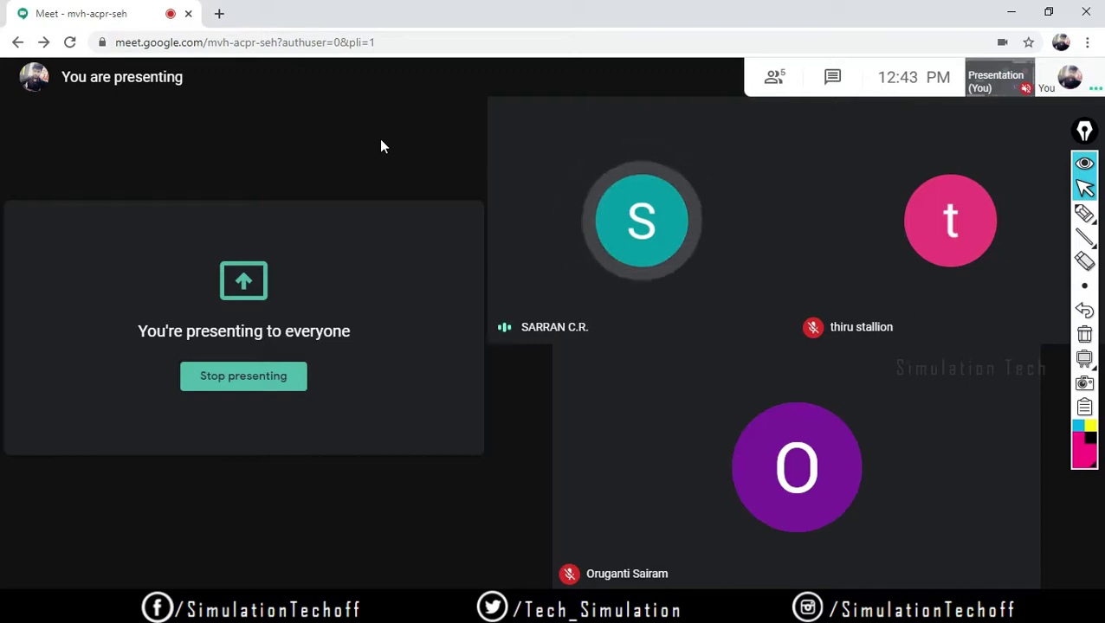
pyautogui.click(1011, 11)
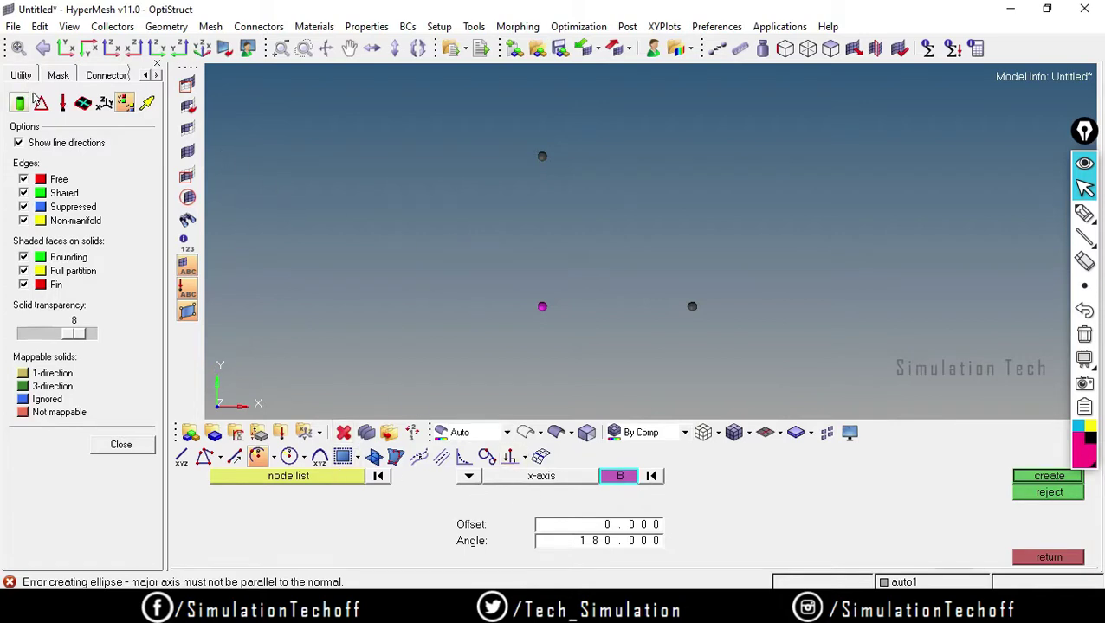
pyautogui.keyDown('ctrl'); pyautogui.moveTo(690, 305); pyautogui.dragTo(567, 214); pyautogui.keyUp('ctrl')
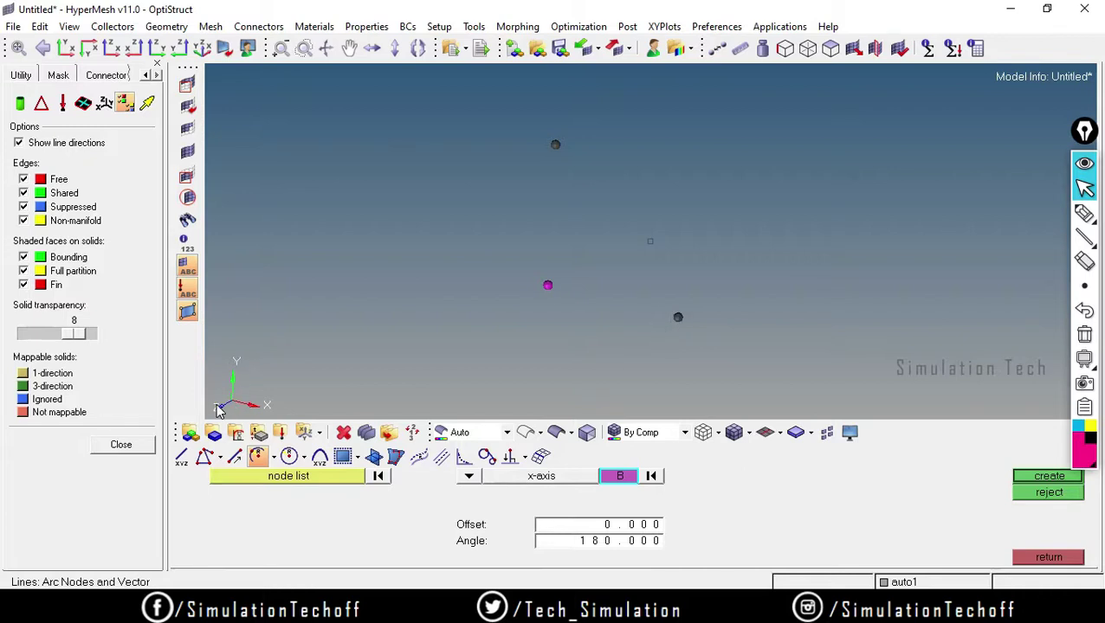
# - Set the arc's vector to the z-axis, create the 180-degree arcs around the origin node, and view them in the XY plane
pyautogui.click(468, 477)
pyautogui.click(441, 517)
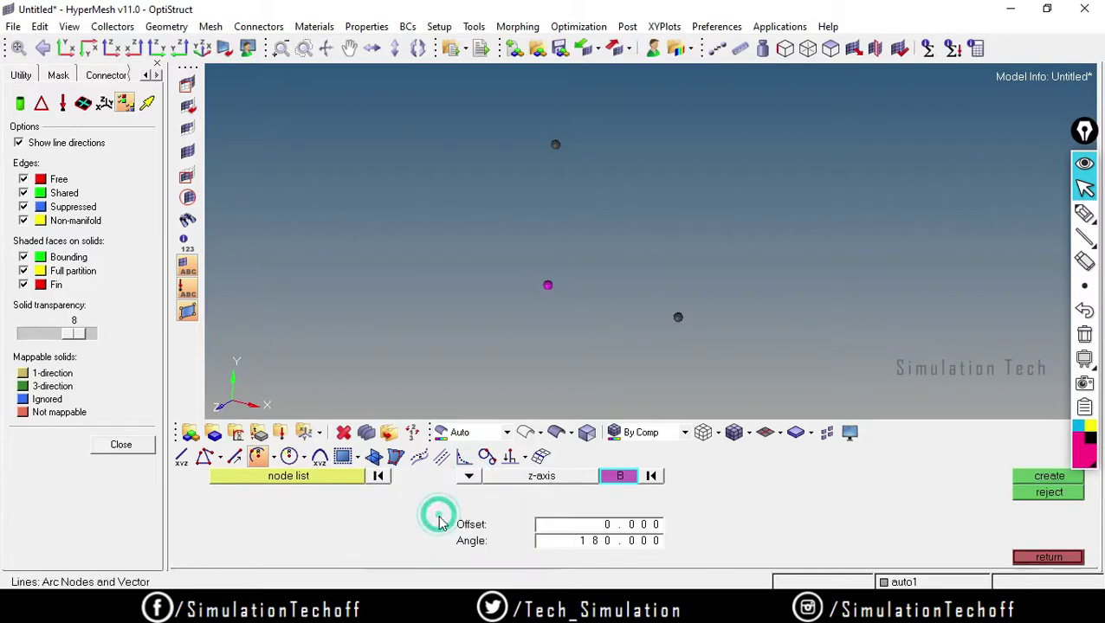
pyautogui.click(1048, 477)
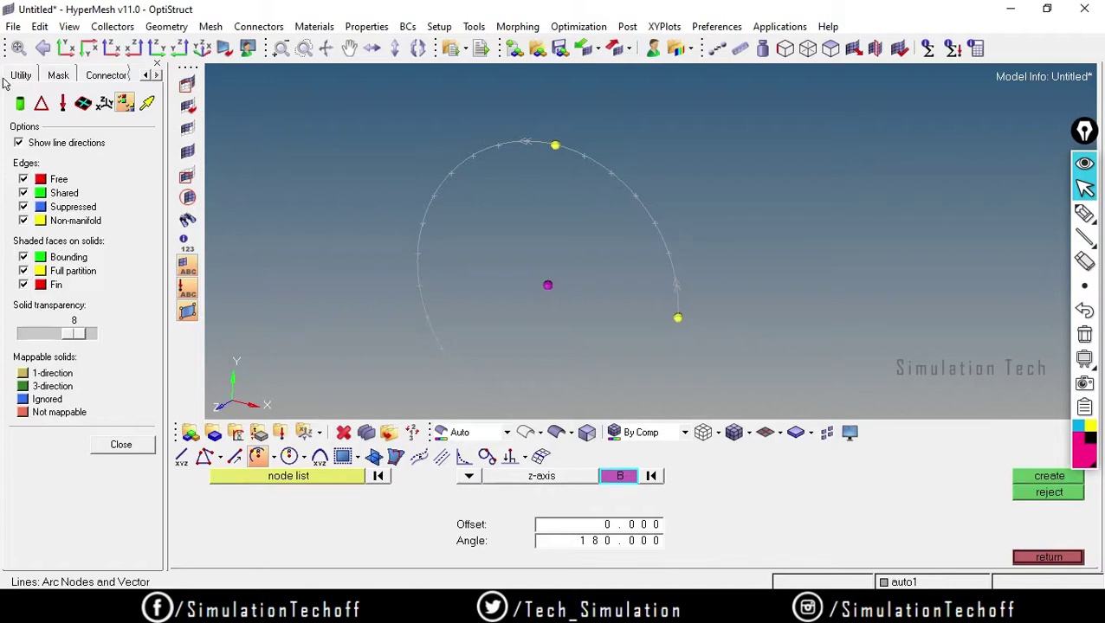
pyautogui.click(64, 48)
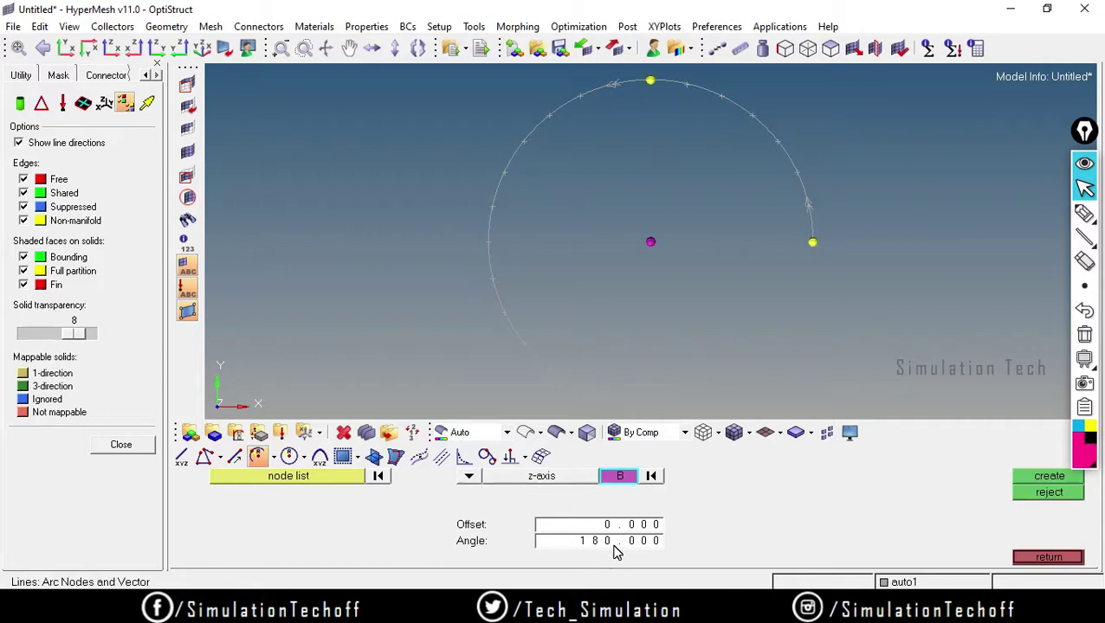
pyautogui.scroll(-2, 732, 286)
pyautogui.scroll(2, 733, 286)
pyautogui.scroll(-3, 732, 286)
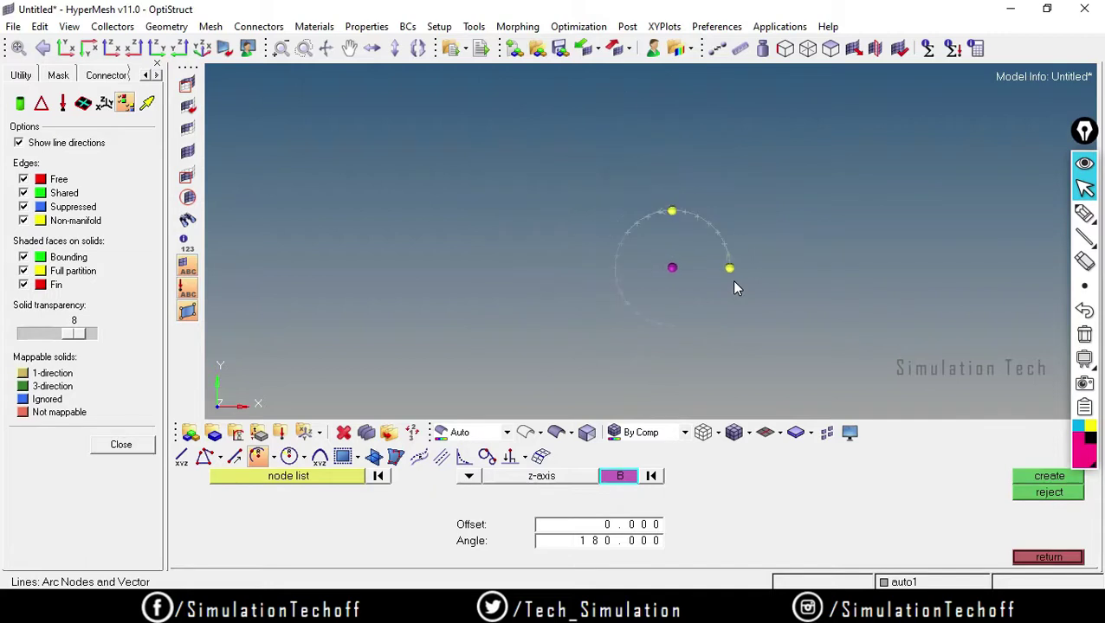
pyautogui.scroll(1, 733, 286)
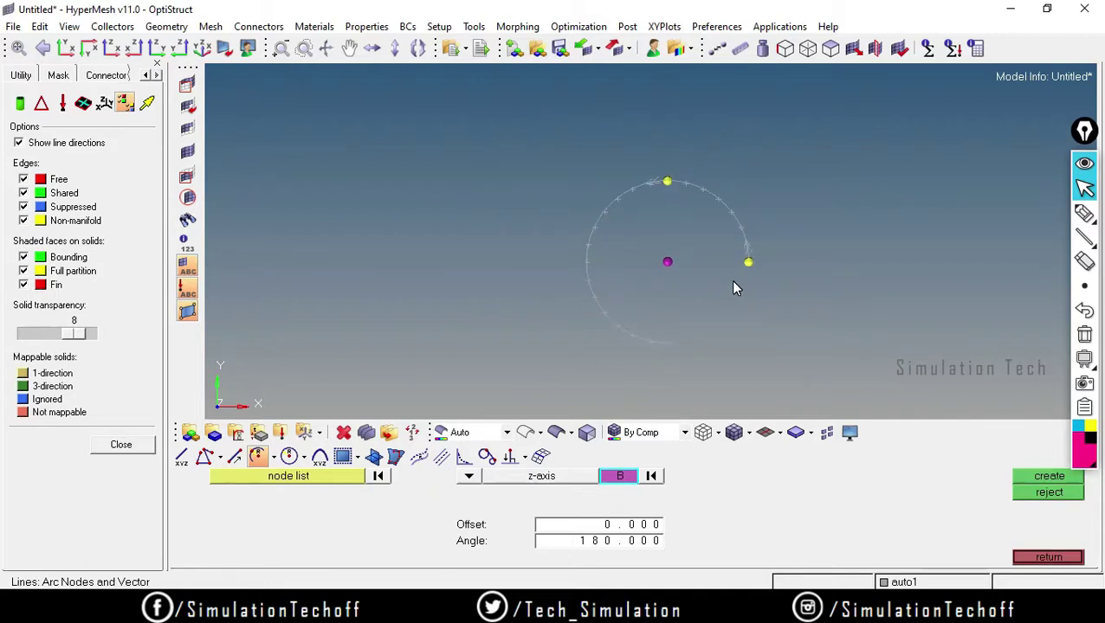
# - Reject the 180-degree arcs and create them again around the origin node with an angle of 360
pyautogui.click(1048, 492)
pyautogui.doubleClick(619, 547)
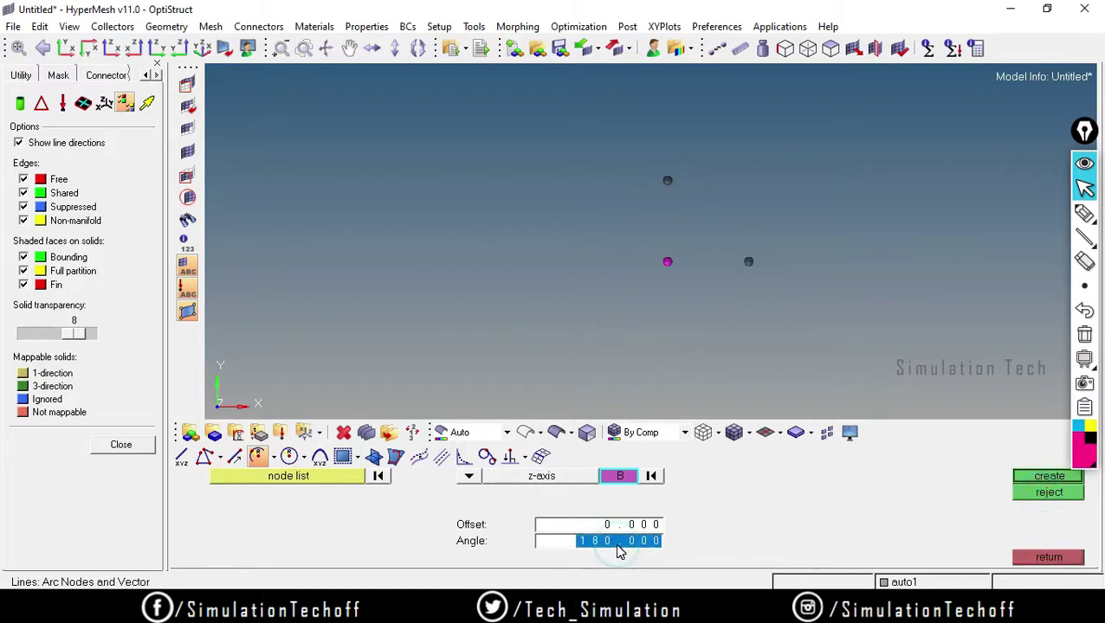
pyautogui.write('360')
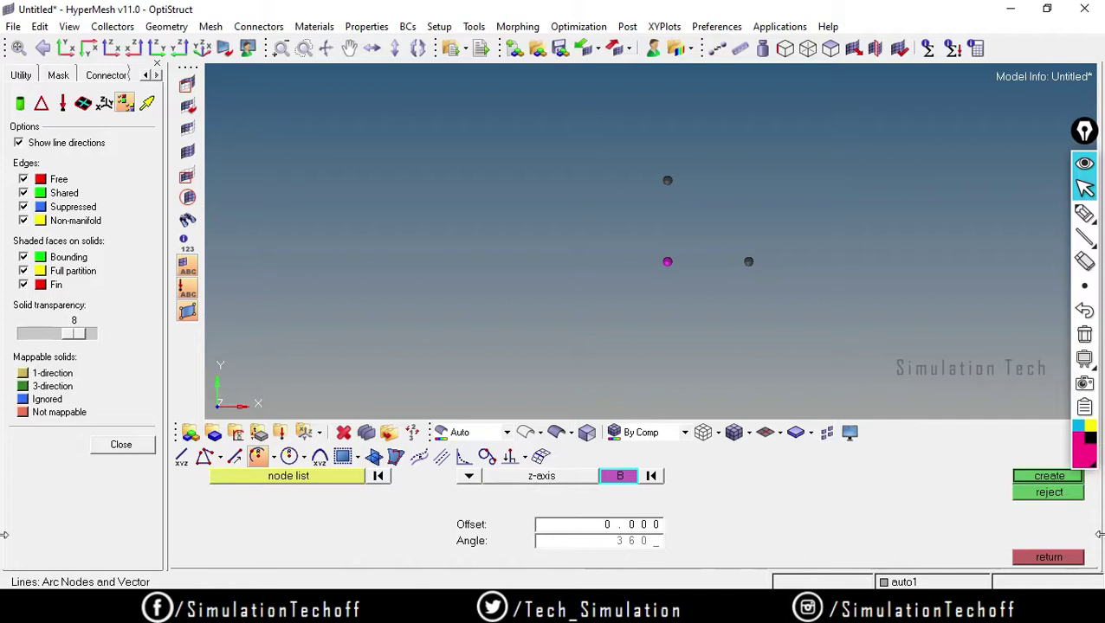
pyautogui.click(1042, 478)
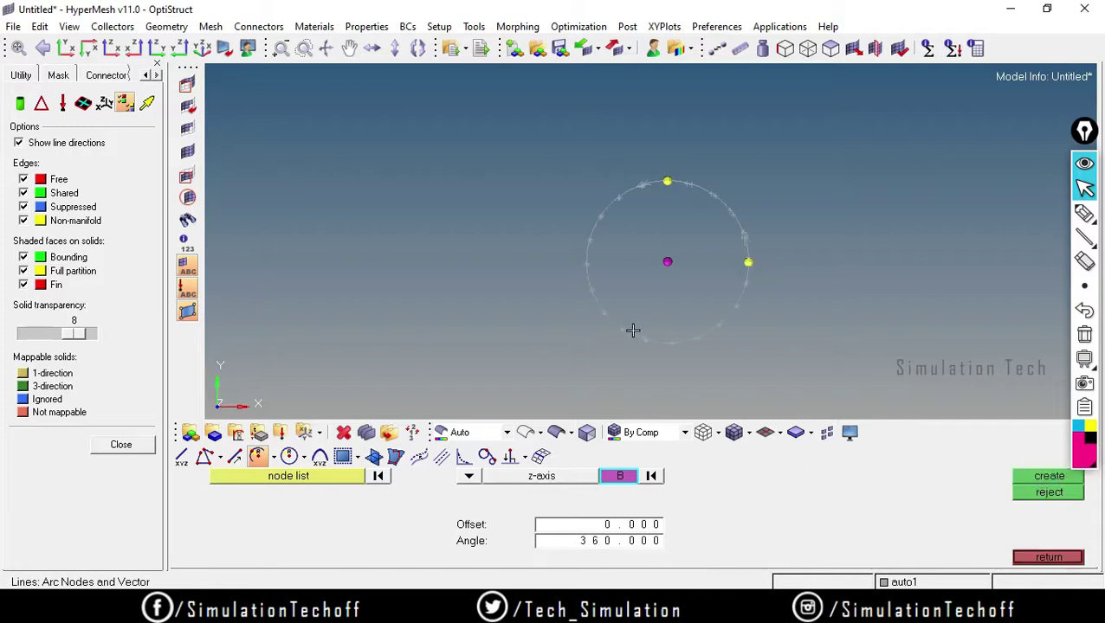
# - Reject the 360-degree lines and create the arcs around the origin node with an angle of 90
pyautogui.click(1056, 498)
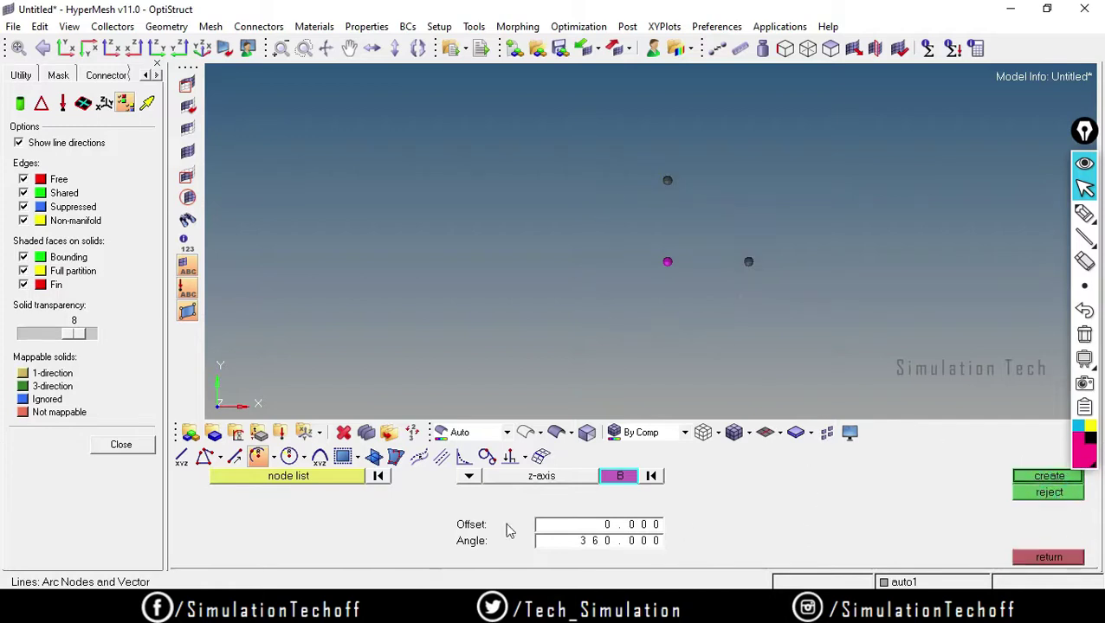
pyautogui.click(548, 540)
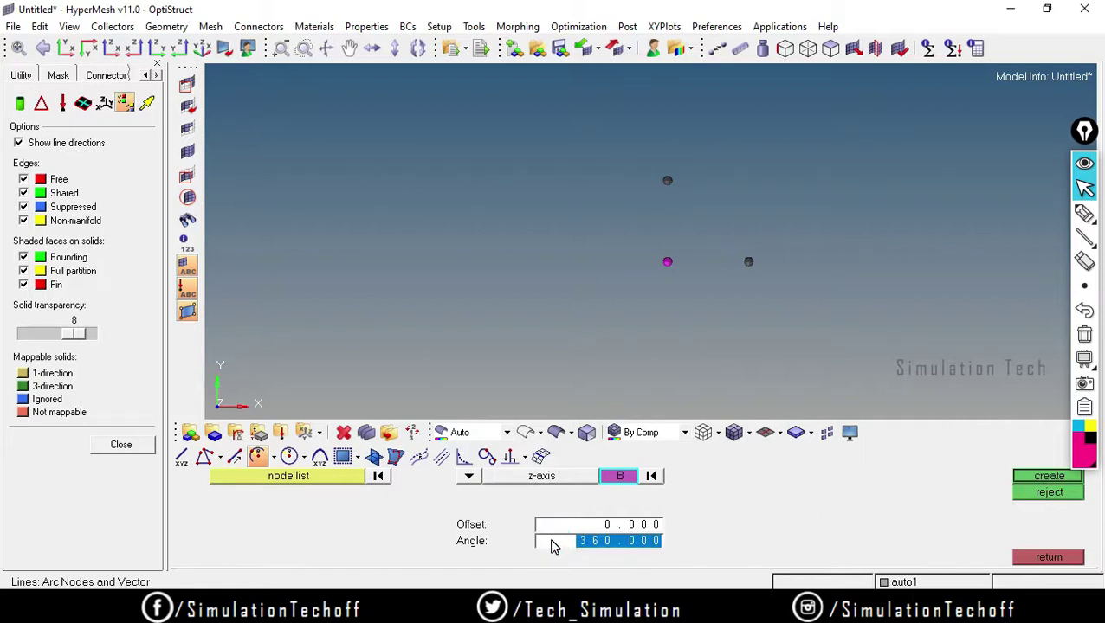
pyautogui.write('90')
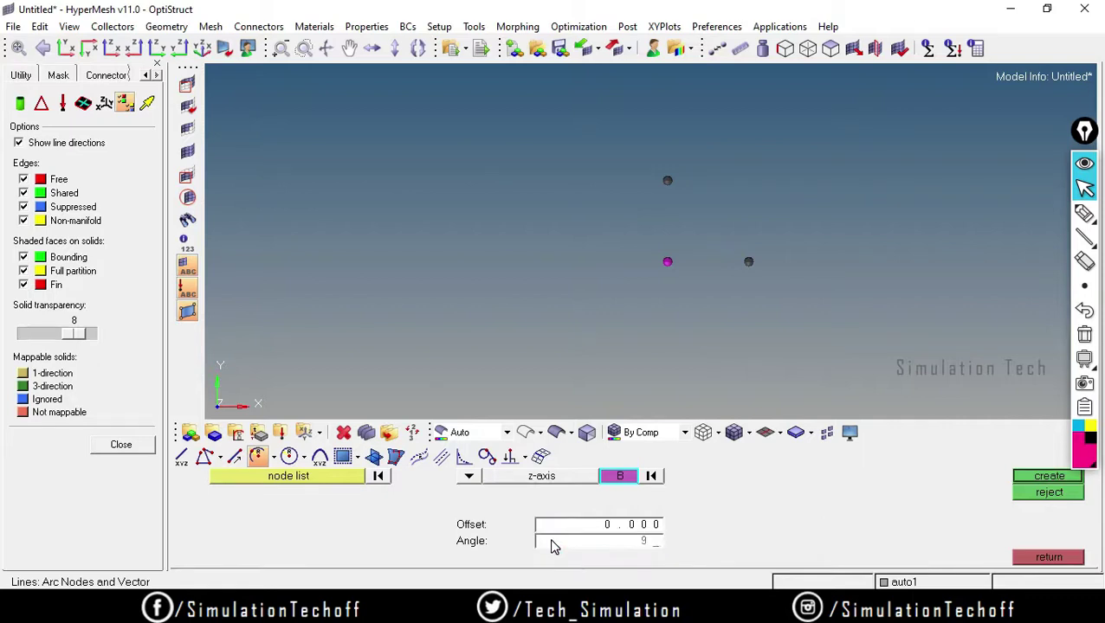
pyautogui.click(1050, 479)
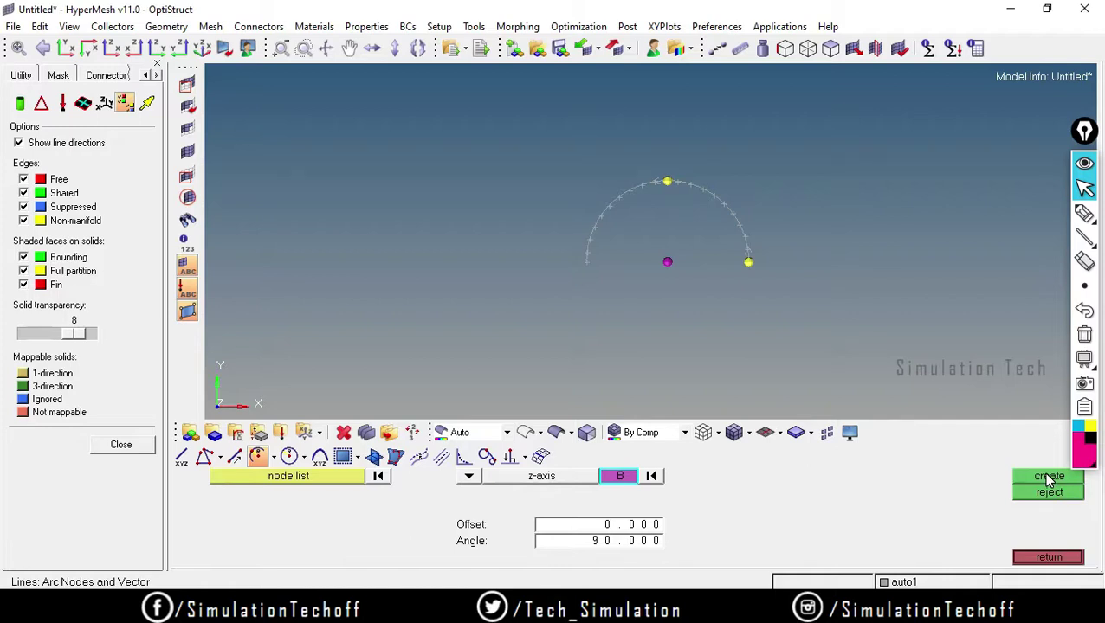
# - Set the arc offset to 90, try to create the arcs again, reject the attempt, and leave the line creation
pyautogui.click(628, 525)
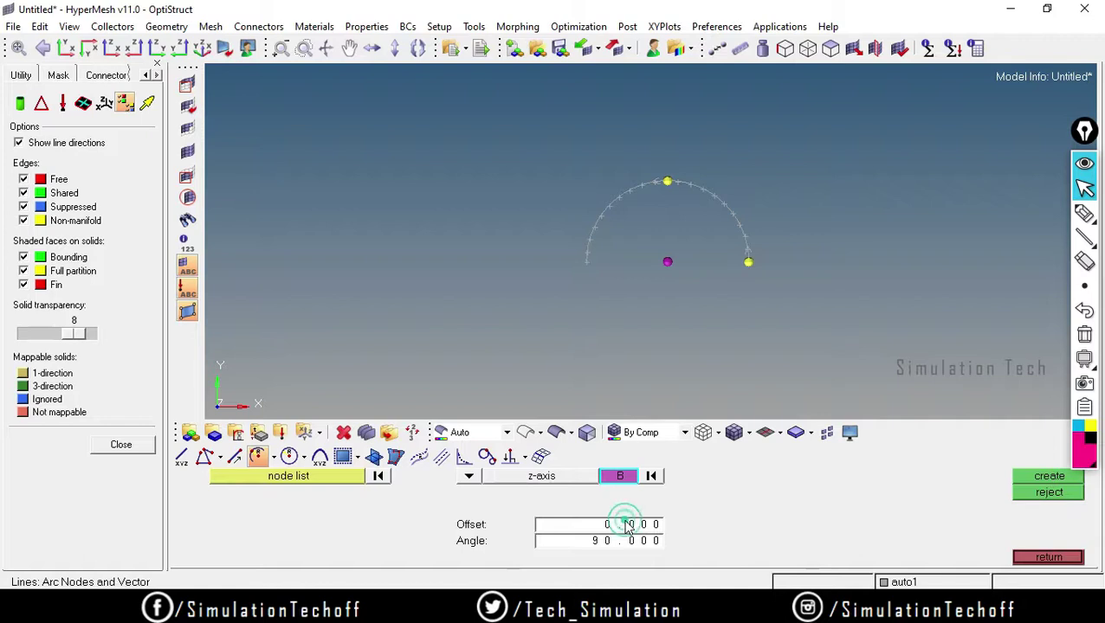
pyautogui.write('10')
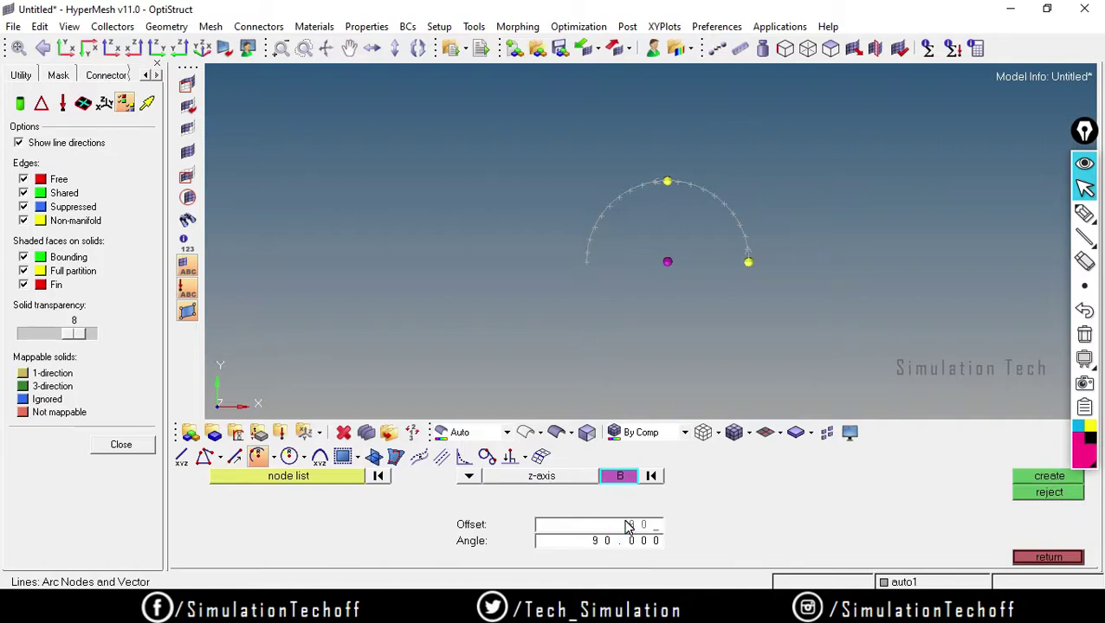
pyautogui.click(1048, 477)
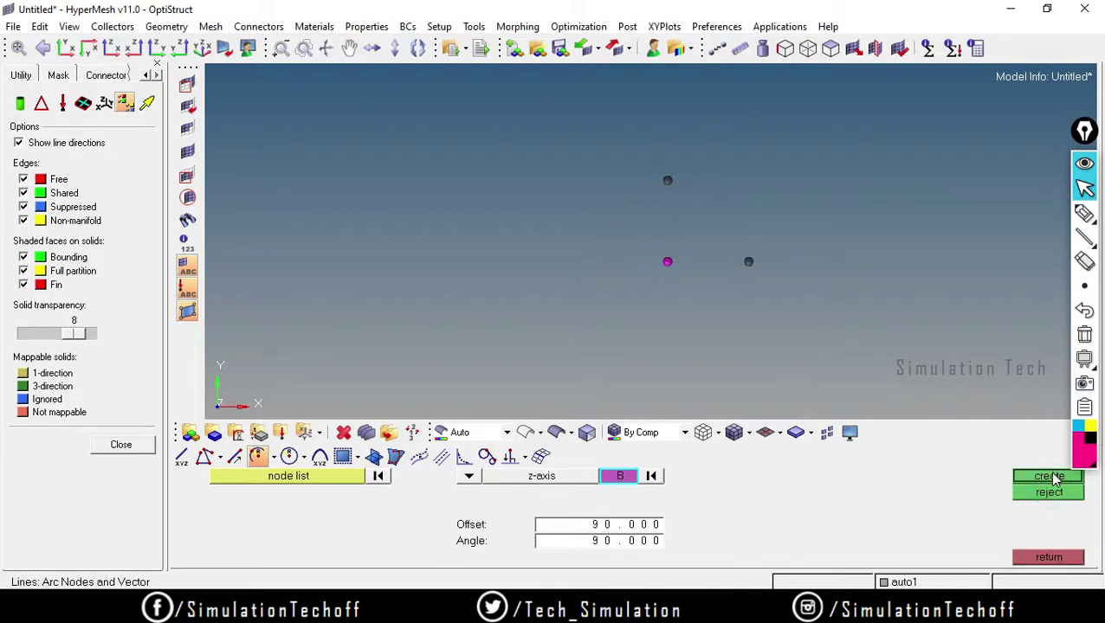
pyautogui.click(1048, 493)
pyautogui.click(1048, 558)
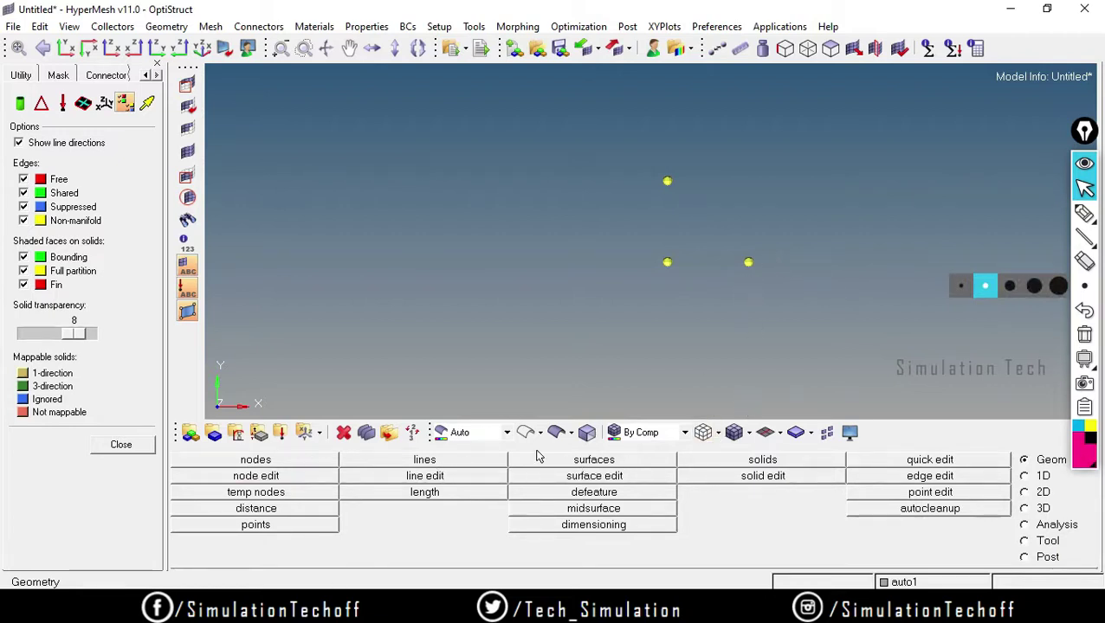
# - Create Arc Nodes and Vector lines from all three nodes about the z-axis, with the x 55 node as base, offset 90 and angle 90
pyautogui.click(394, 460)
pyautogui.click(303, 478)
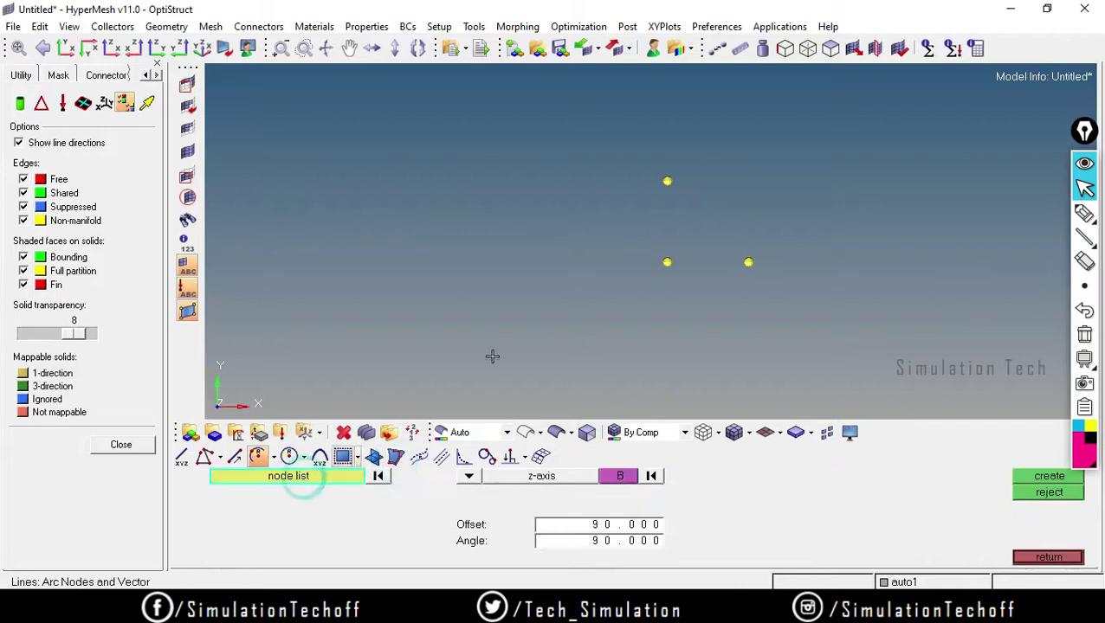
pyautogui.click(666, 180)
pyautogui.click(667, 262)
pyautogui.click(749, 260)
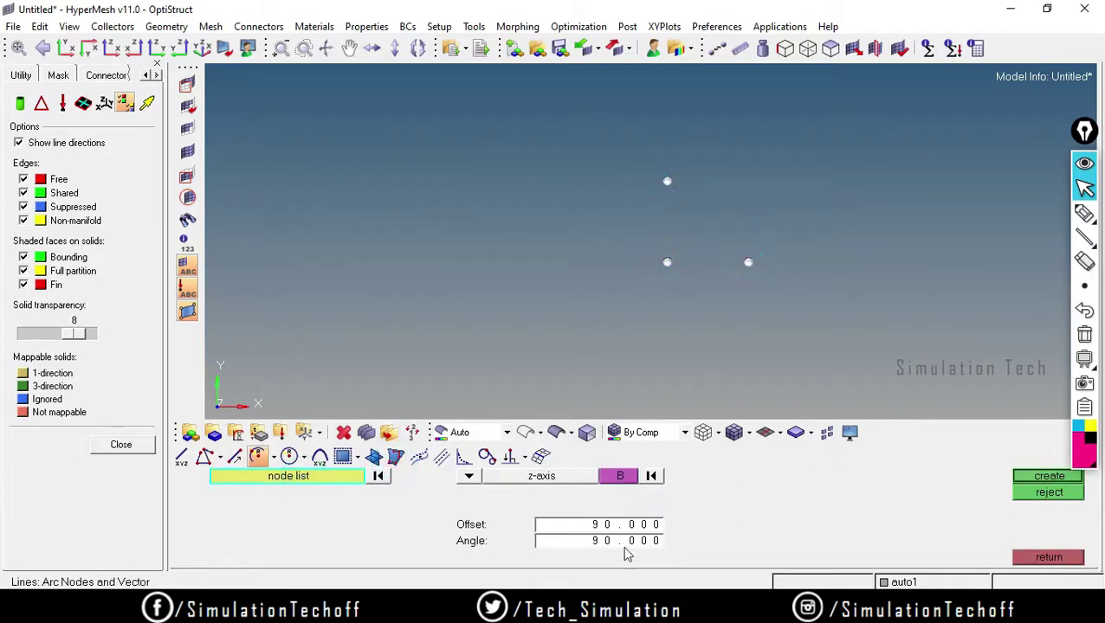
pyautogui.click(616, 481)
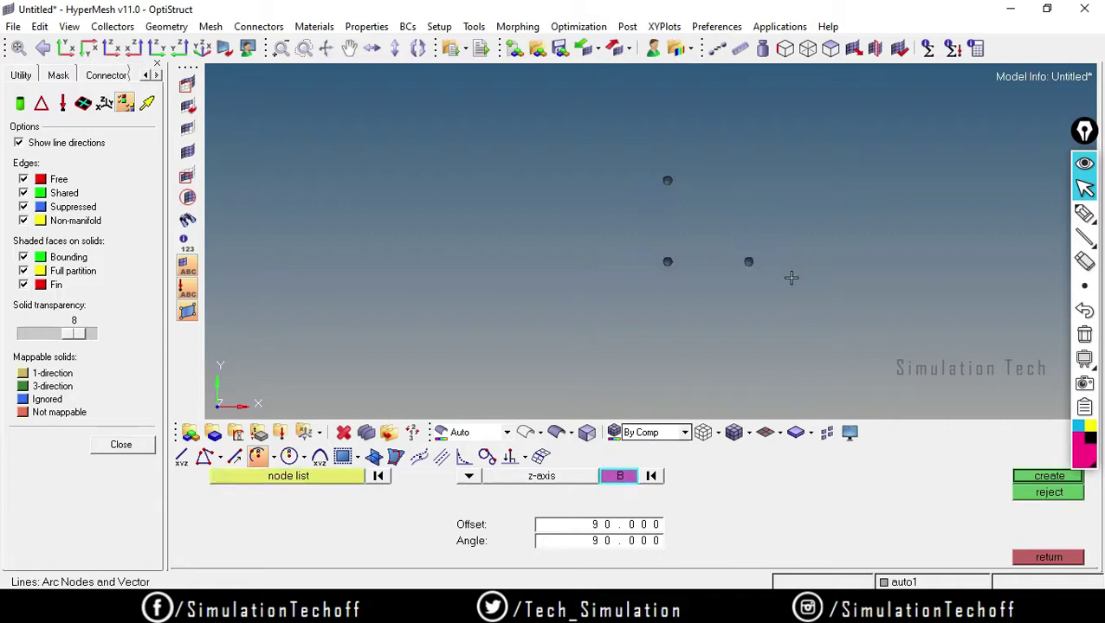
pyautogui.click(748, 262)
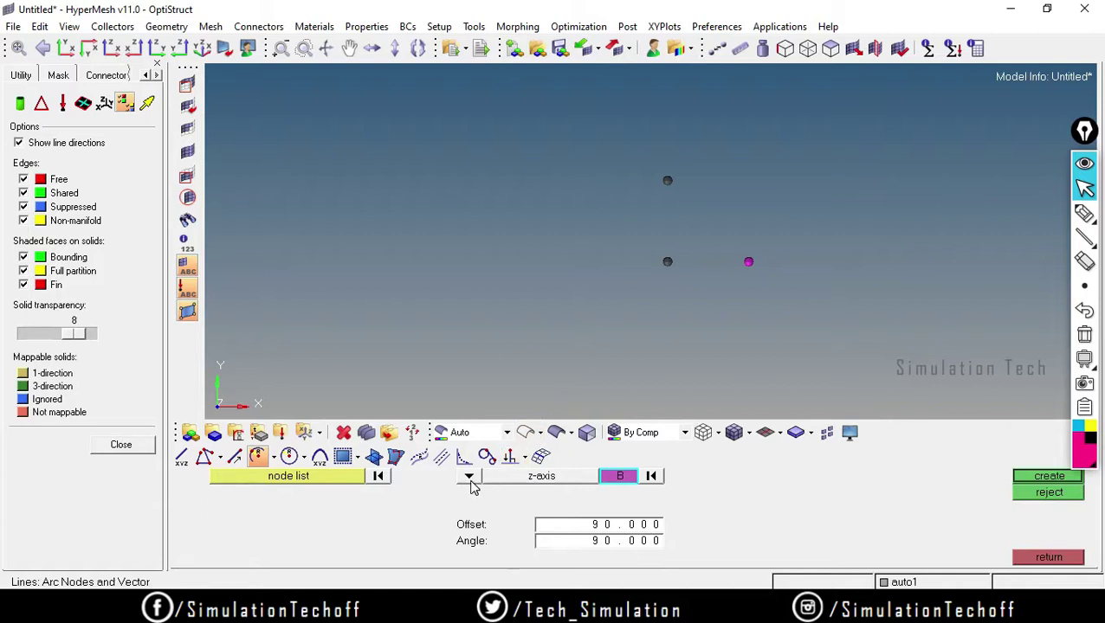
pyautogui.click(1048, 477)
# - Leave the line creation and examine the offset arcs' shape, direction and position relative to the nodes
pyautogui.scroll(-2, 806, 347)
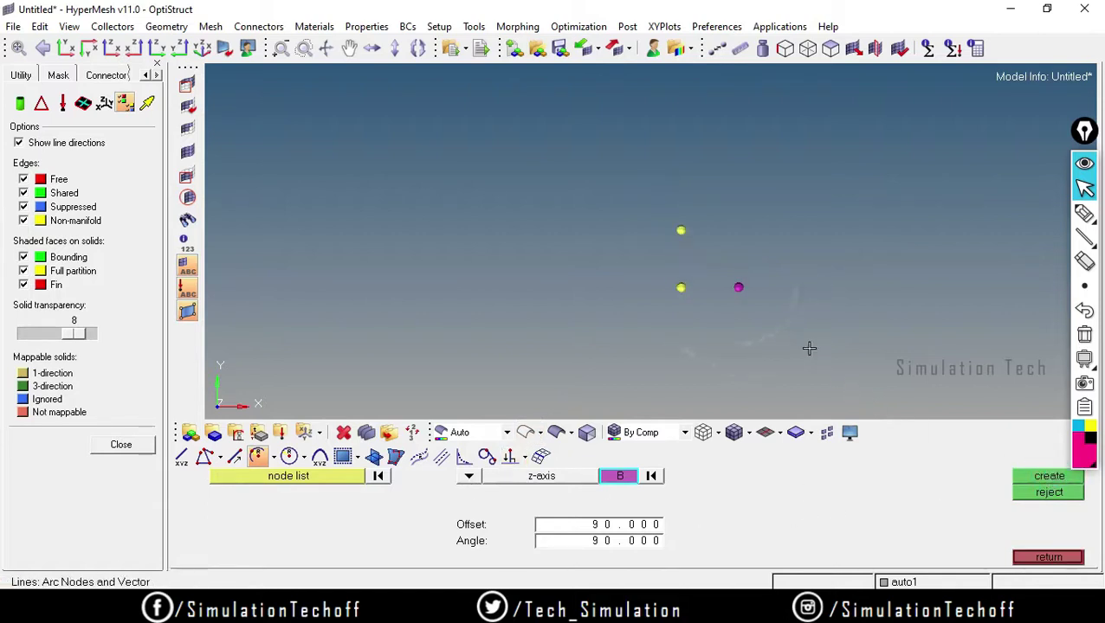
pyautogui.scroll(2, 800, 380)
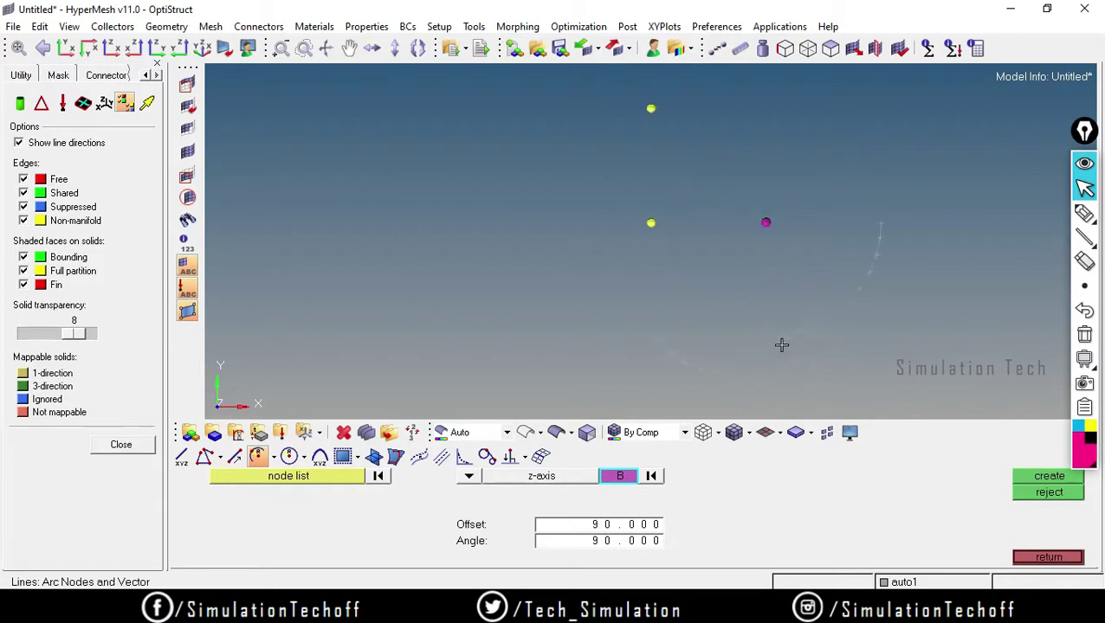
pyautogui.press('Escape')
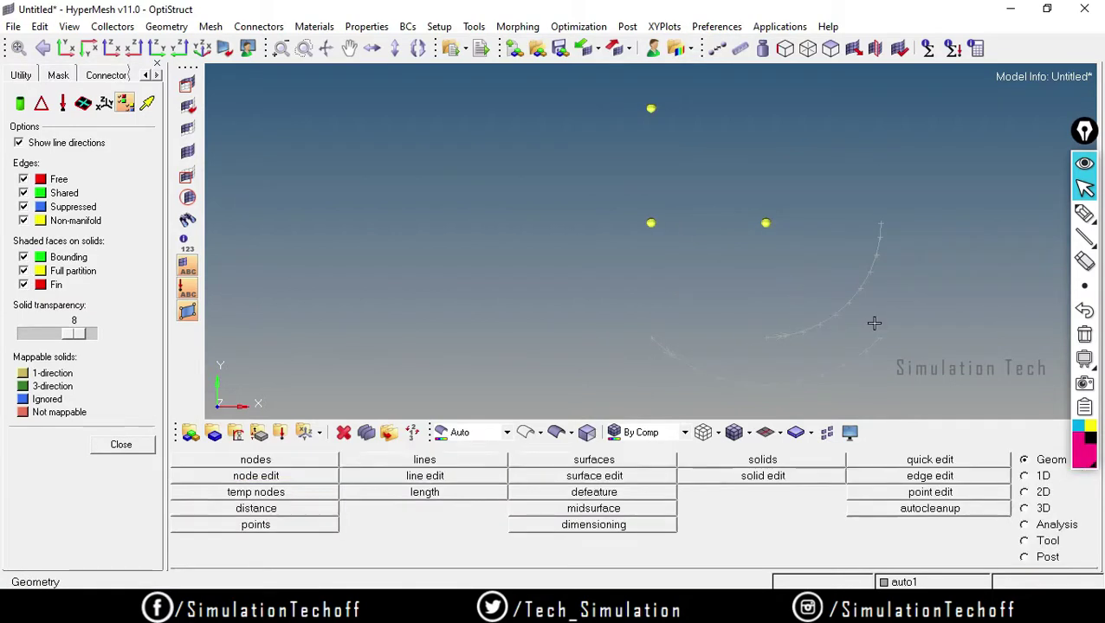
pyautogui.keyDown('ctrl'); pyautogui.moveTo(916, 349); pyautogui.dragTo(889, 340); pyautogui.keyUp('ctrl')
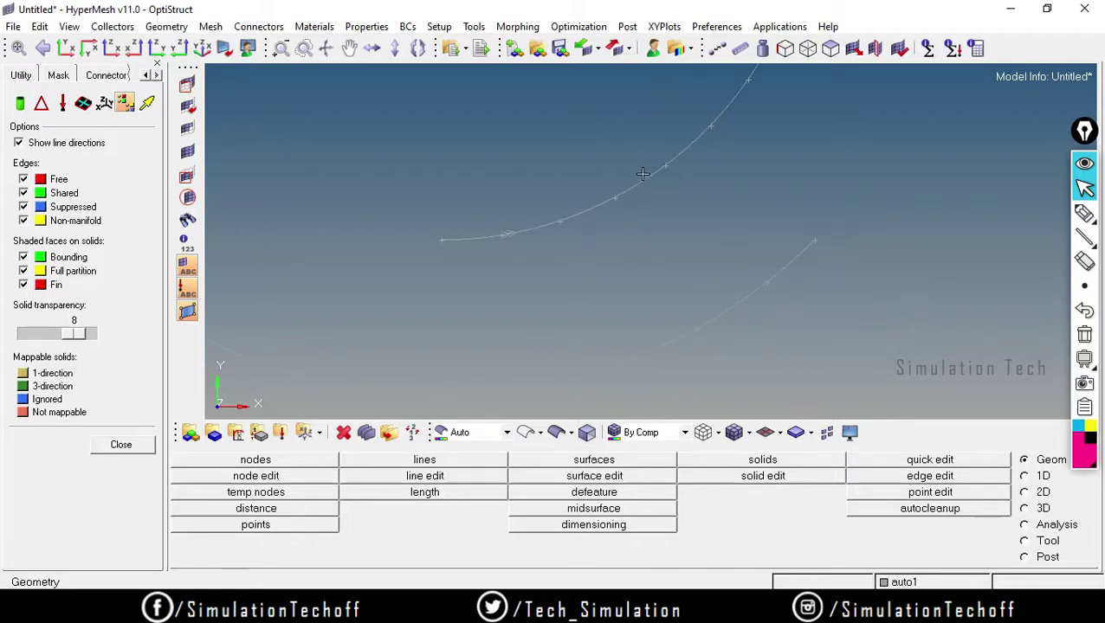
pyautogui.moveTo(514, 168)
pyautogui.keyDown('shift'); pyautogui.mouseDown()
pyautogui.moveTo(463, 253)
pyautogui.moveTo(474, 286)
pyautogui.moveTo(566, 321)
pyautogui.moveTo(641, 295)
pyautogui.moveTo(690, 236)
pyautogui.moveTo(693, 201)
pyautogui.moveTo(666, 153)
pyautogui.moveTo(603, 163)
pyautogui.mouseUp(); pyautogui.keyUp('shift')
pyautogui.press('f')
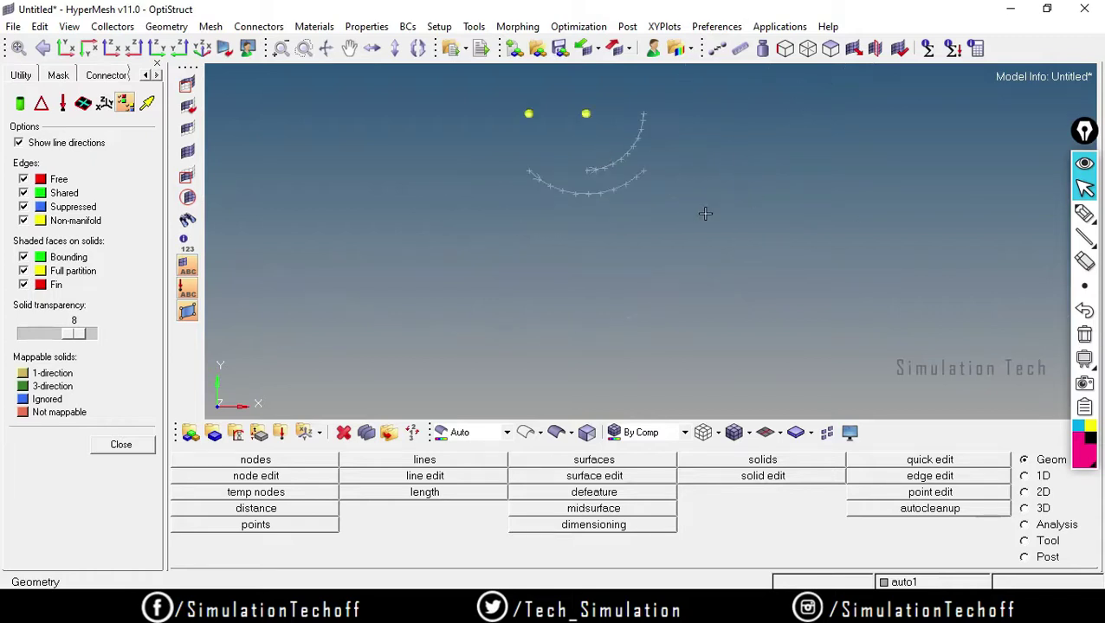
pyautogui.moveTo(639, 217)
pyautogui.keyDown('shift'); pyautogui.mouseDown()
pyautogui.moveTo(654, 172)
pyautogui.moveTo(563, 135)
pyautogui.moveTo(517, 197)
pyautogui.moveTo(627, 229)
pyautogui.moveTo(644, 206)
pyautogui.mouseUp(); pyautogui.keyUp('shift')
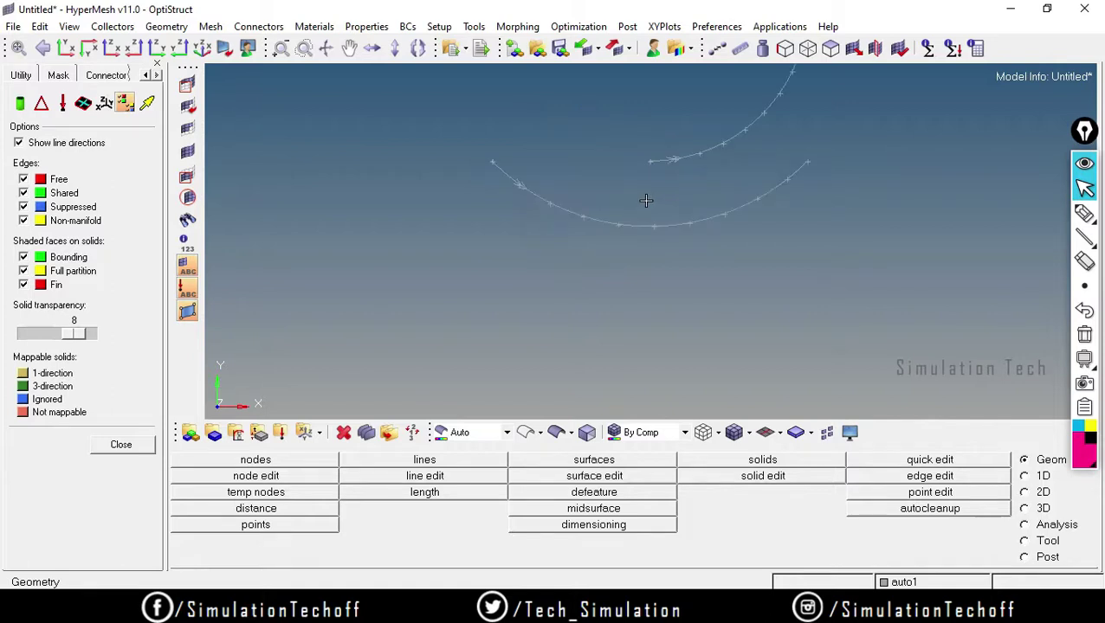
pyautogui.keyDown('ctrl'); pyautogui.moveTo(699, 155); pyautogui.dragTo(731, 288); pyautogui.keyUp('ctrl')
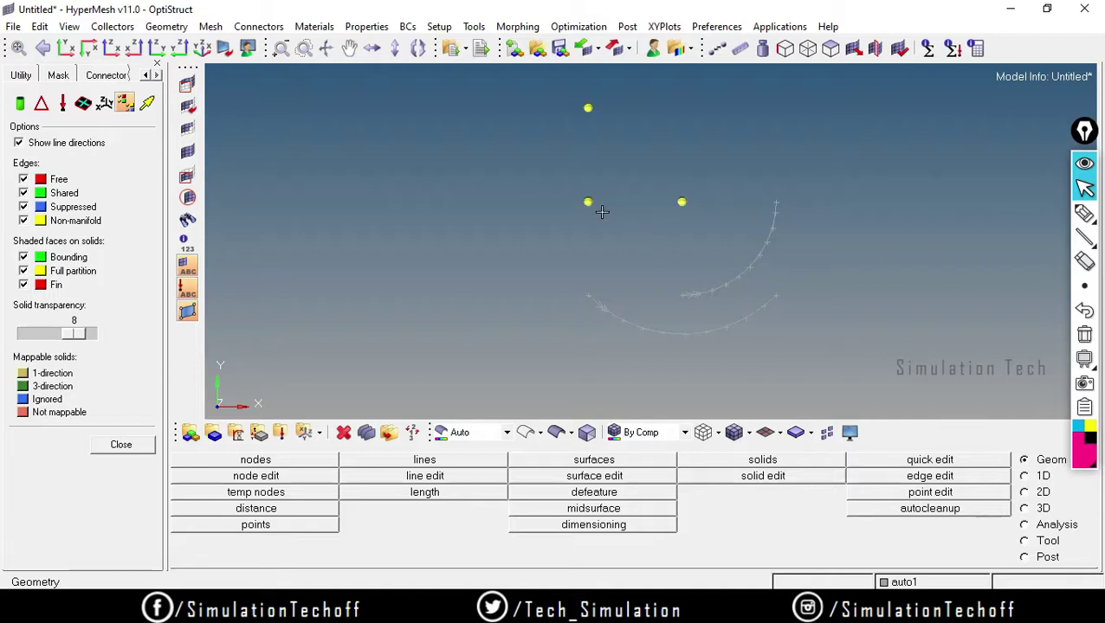
# - Delete both offset arc lines below the nodes and leave the delete command
pyautogui.click(344, 433)
pyautogui.click(703, 290)
pyautogui.click(707, 329)
pyautogui.click(987, 460)
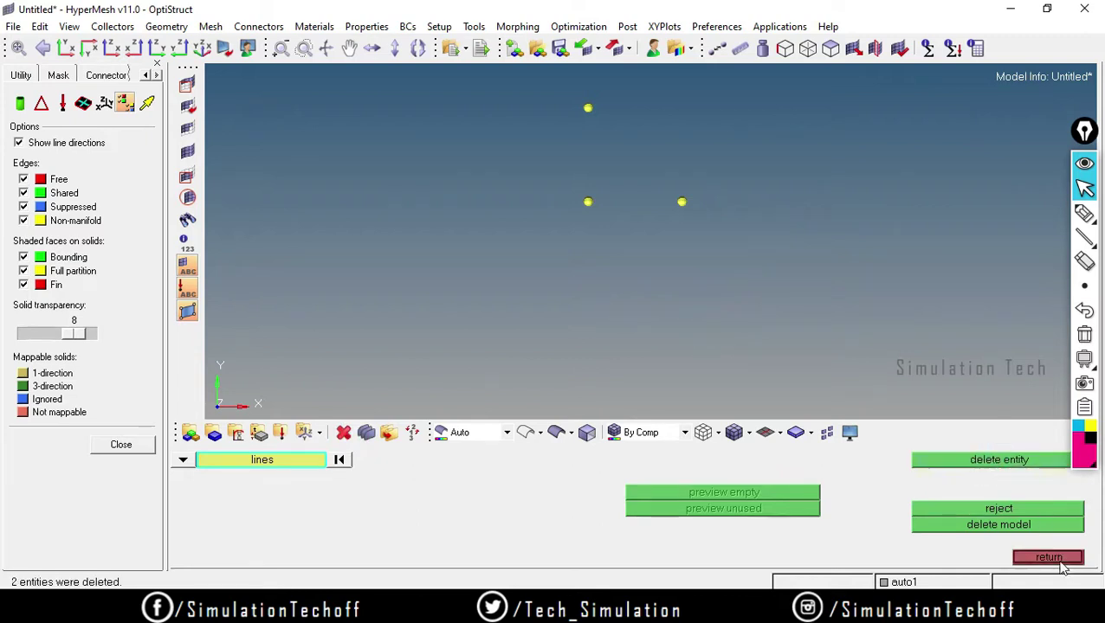
pyautogui.click(1049, 556)
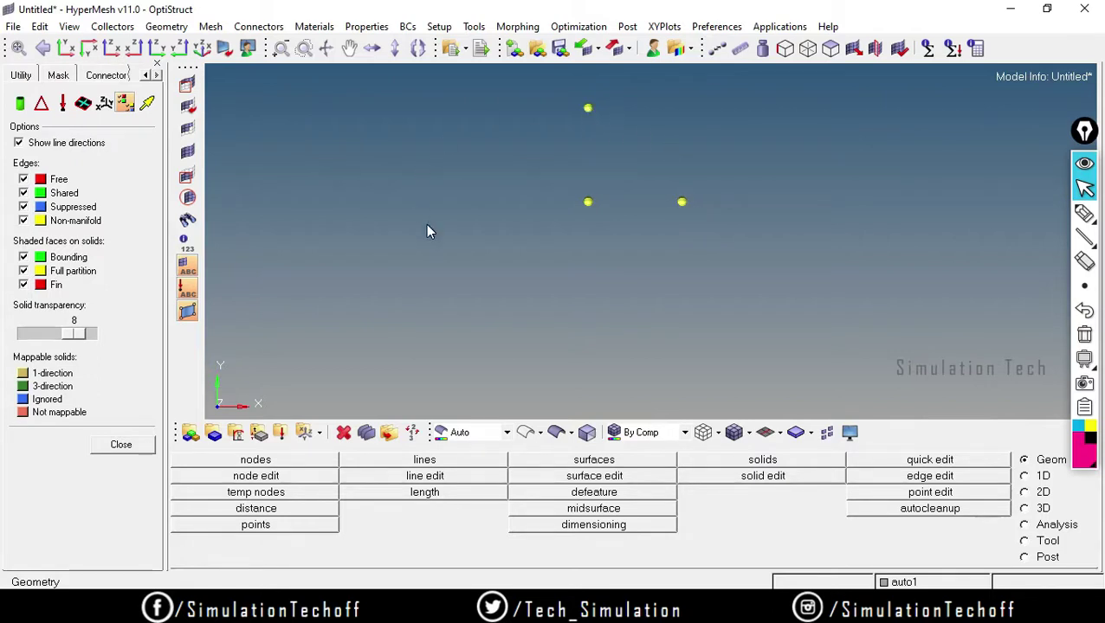
# - Create an Arc Nodes and Vector line from the y 55 node about the z-axis, with the origin node as base, offset 0 and angle 90
pyautogui.click(1083, 237)
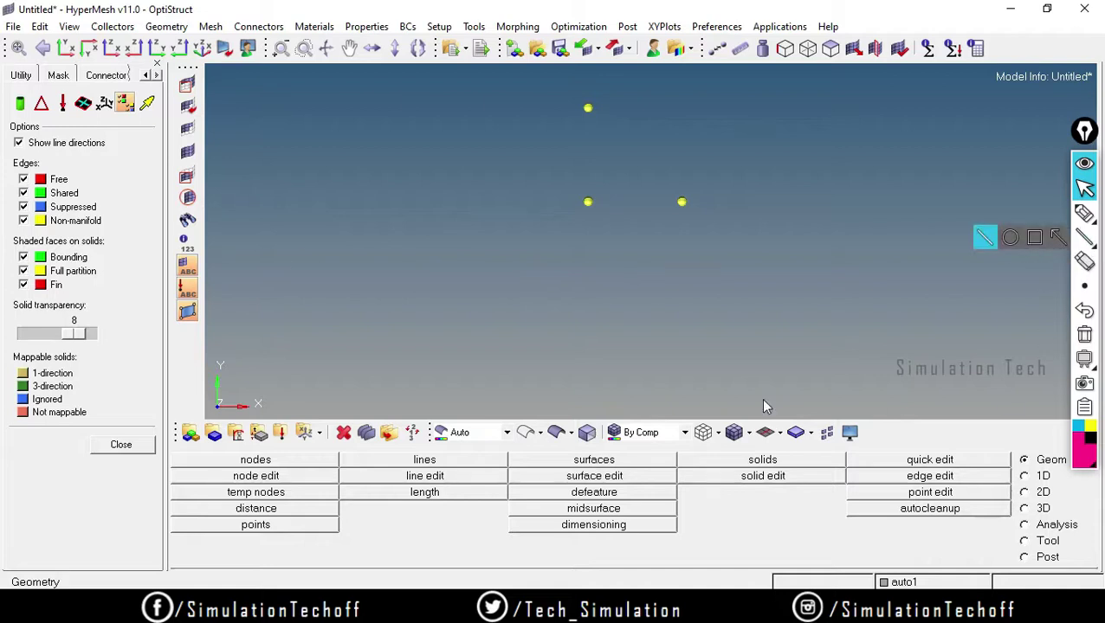
pyautogui.click(504, 461)
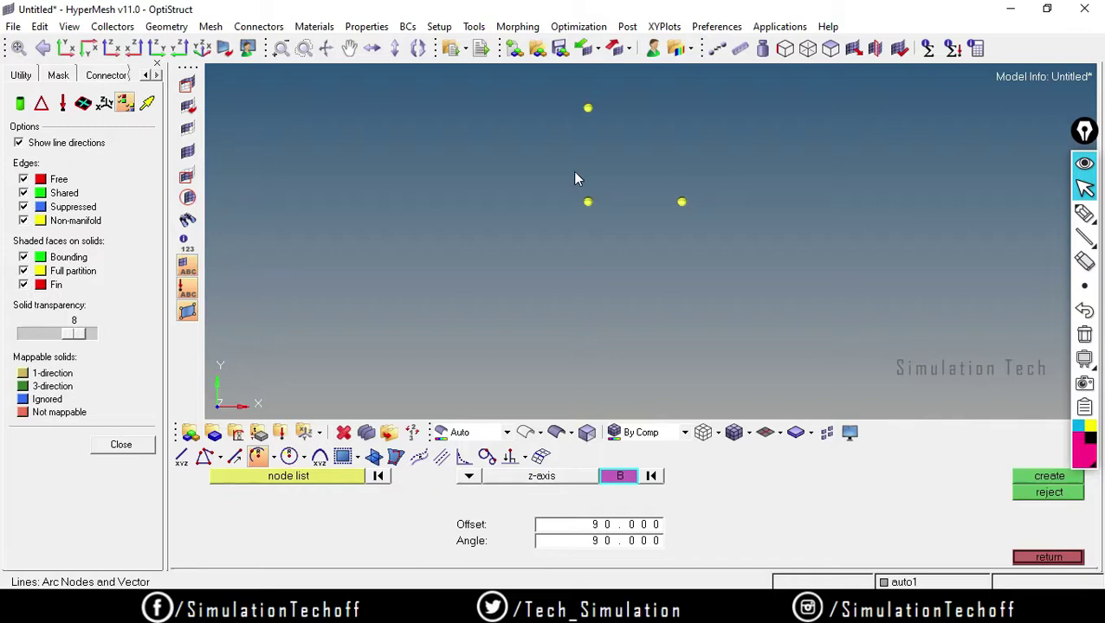
pyautogui.click(587, 202)
pyautogui.click(314, 476)
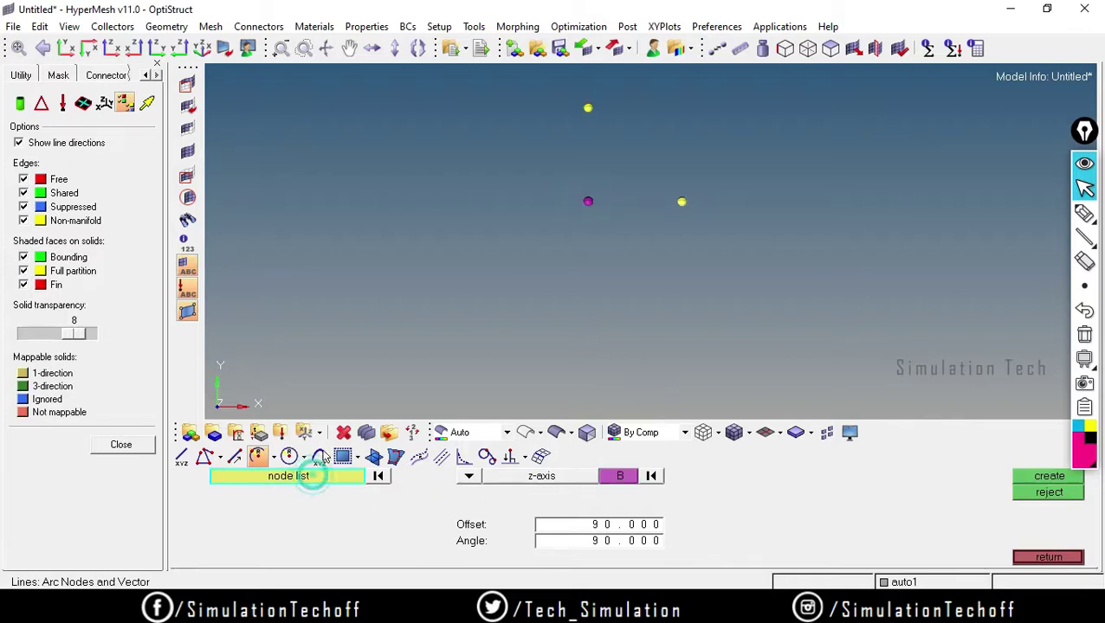
pyautogui.click(587, 107)
pyautogui.click(591, 538)
pyautogui.write('90')
pyautogui.click(607, 524)
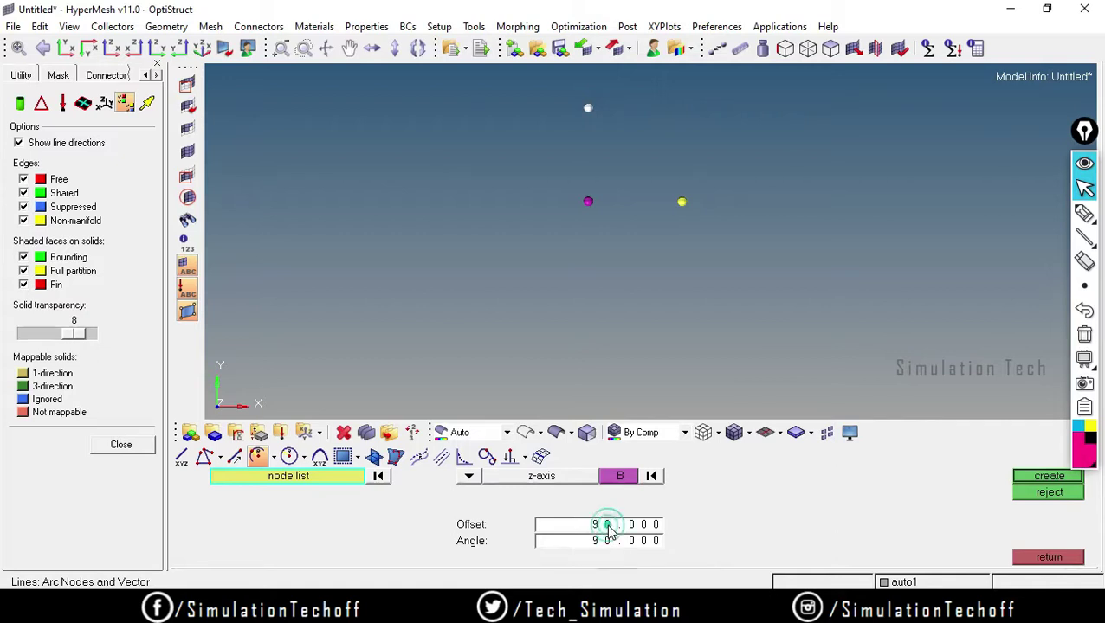
pyautogui.write('0')
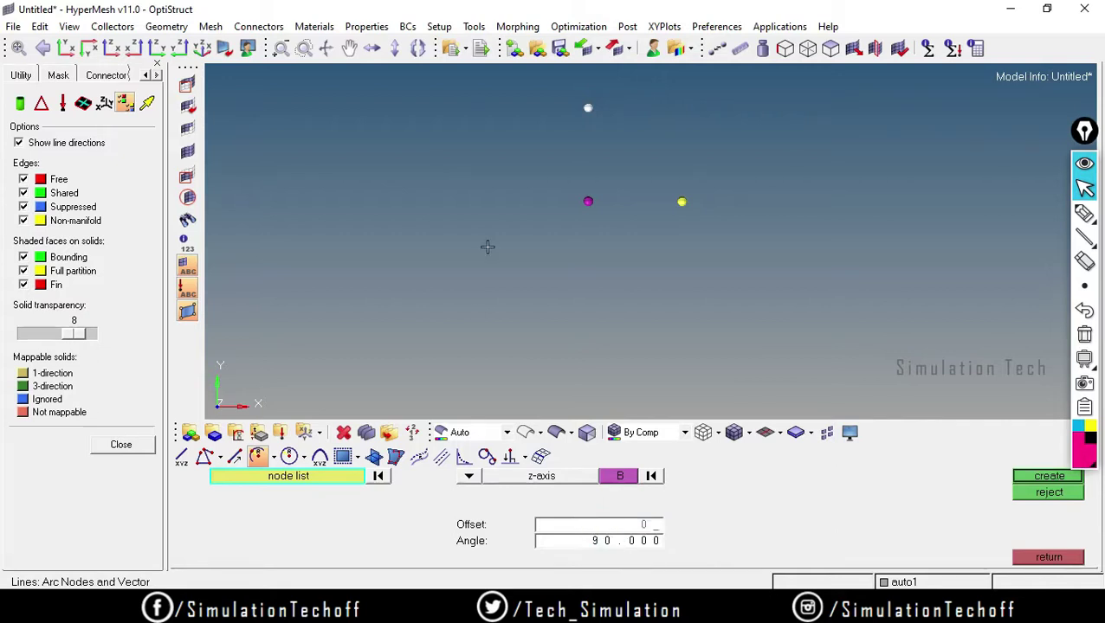
pyautogui.click(1032, 482)
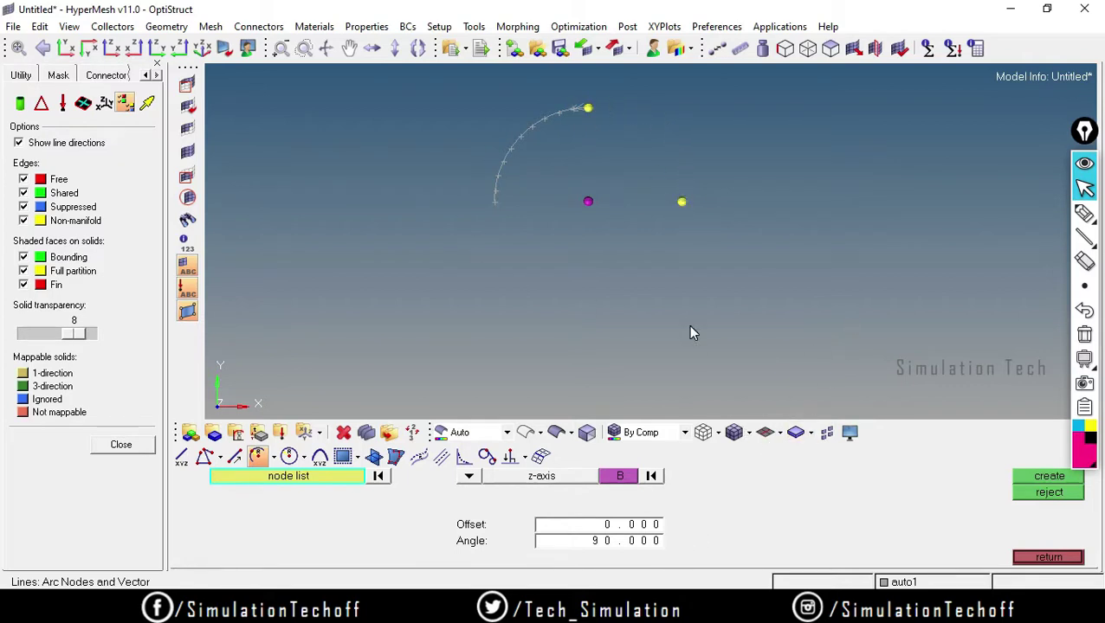
# - Switch to the Google Meet call to check it, and return to HyperMesh
pyautogui.moveTo(617, 610)
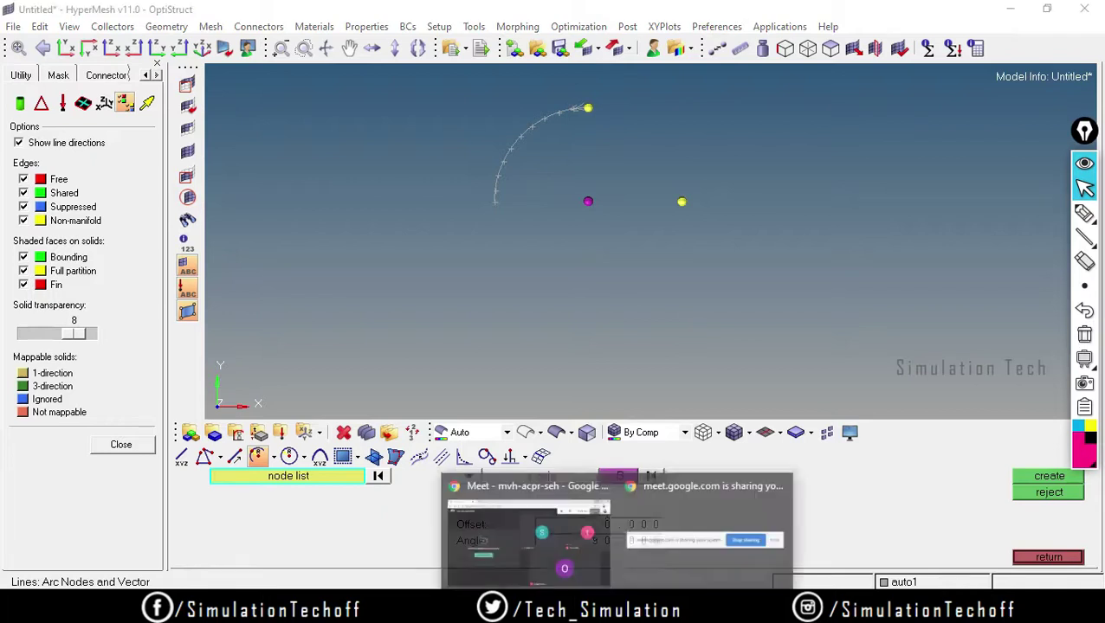
pyautogui.click(501, 545)
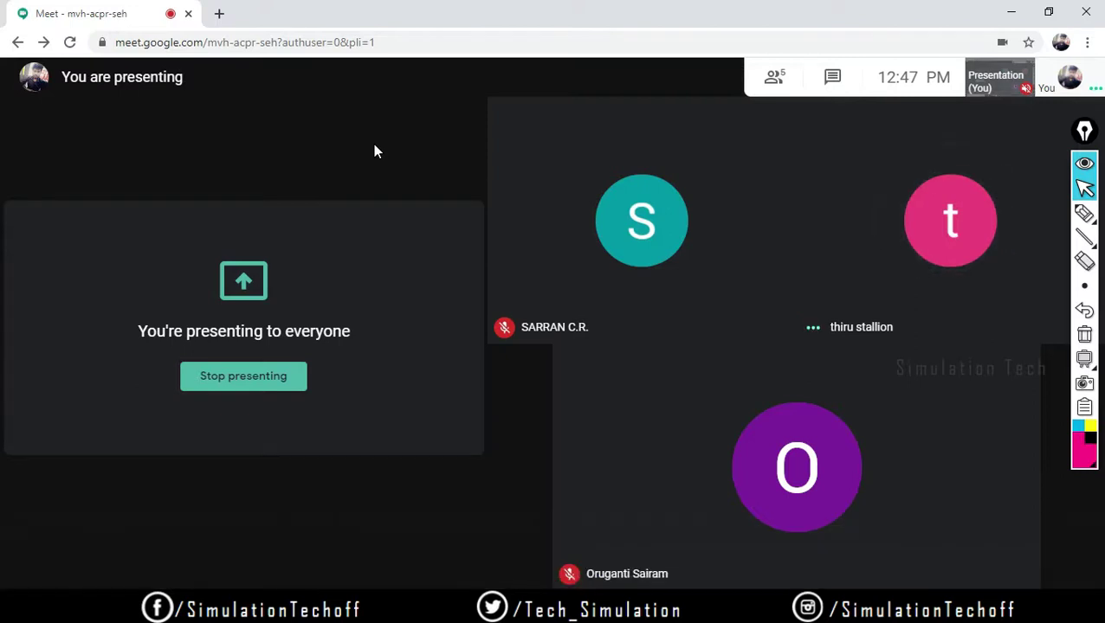
pyautogui.hotkey('alt', 'Tab')
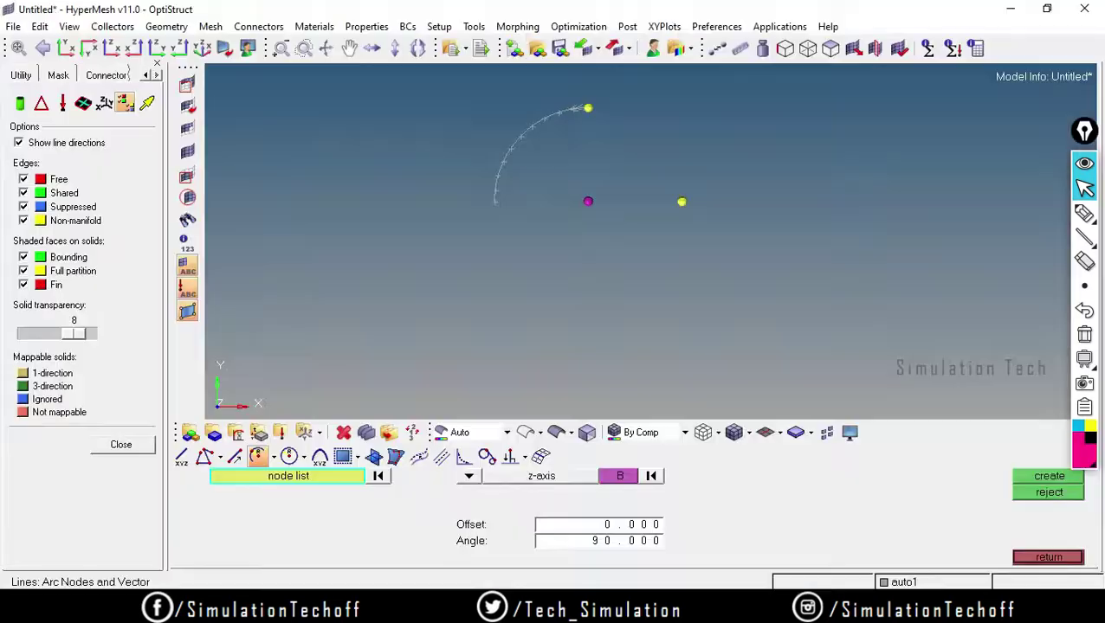
# - Reject the last arc and create an Arc Three Nodes line through the y 55, origin and x 55 nodes
pyautogui.click(1048, 492)
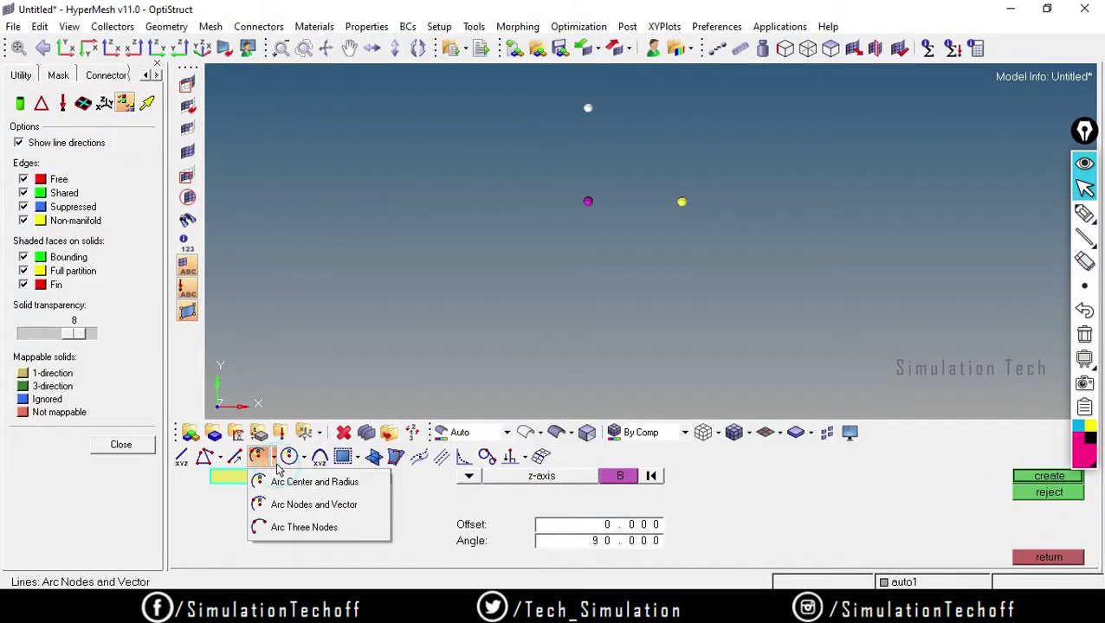
pyautogui.click(304, 528)
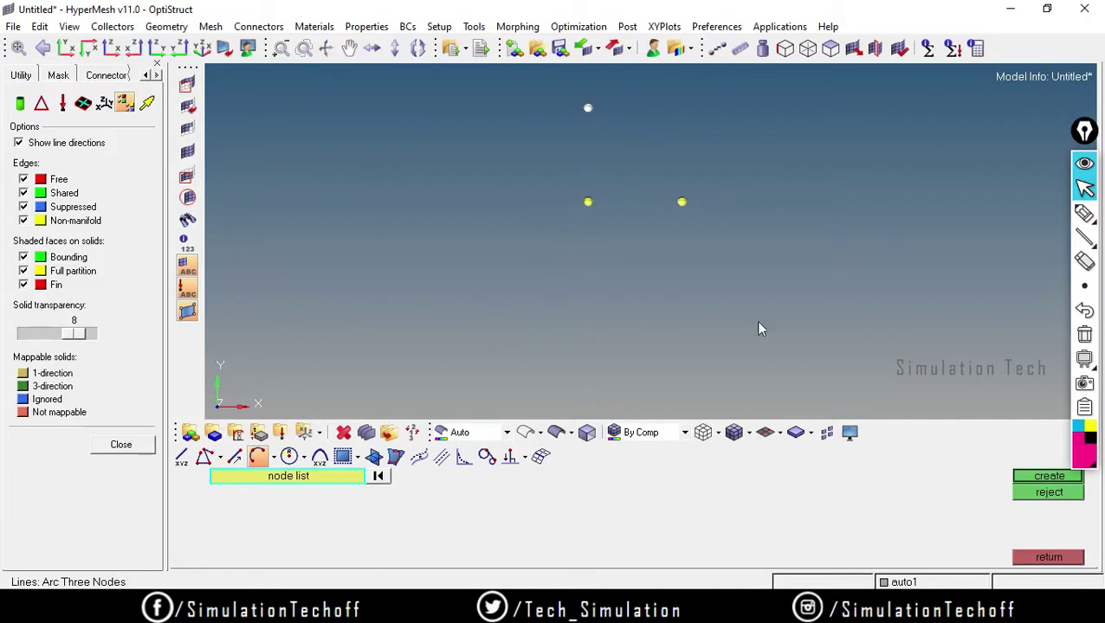
pyautogui.click(588, 202)
pyautogui.click(681, 202)
pyautogui.click(1043, 477)
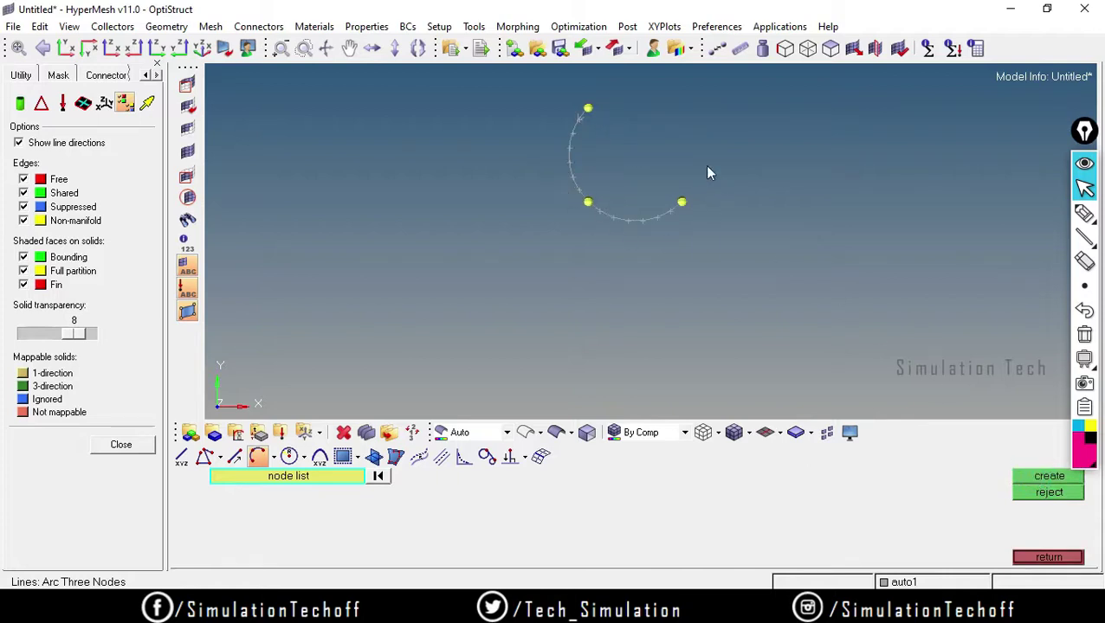
pyautogui.scroll(-2, 698, 195)
pyautogui.scroll(4, 681, 177)
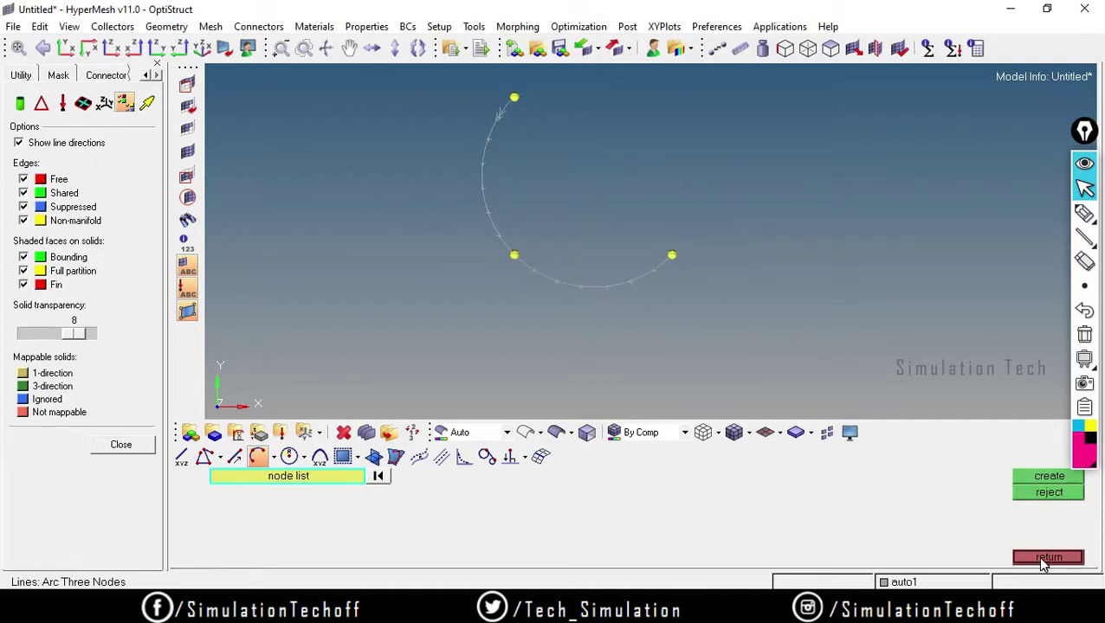
# - Reject the three-node arc and look over the available arc and circle line methods
pyautogui.click(1048, 493)
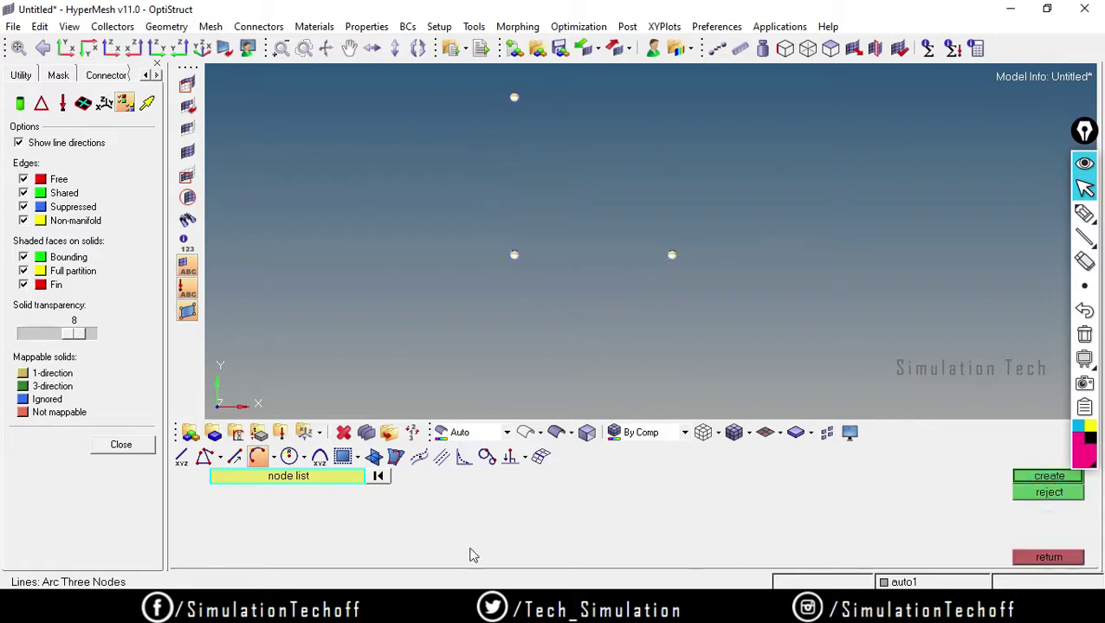
pyautogui.click(270, 457)
pyautogui.click(545, 531)
pyautogui.click(304, 458)
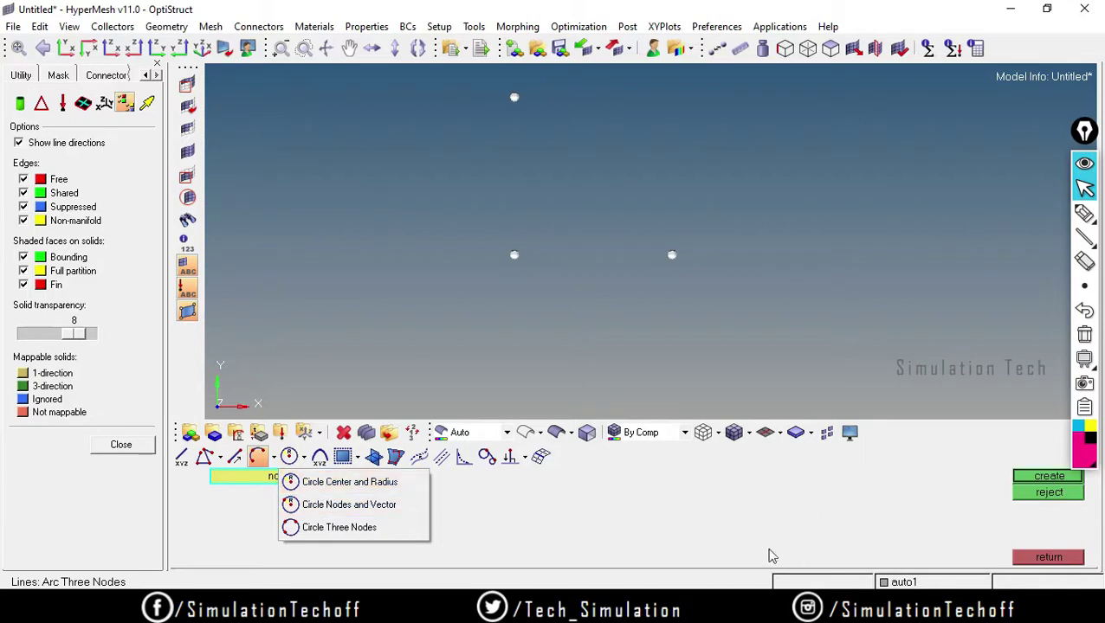
pyautogui.click(568, 522)
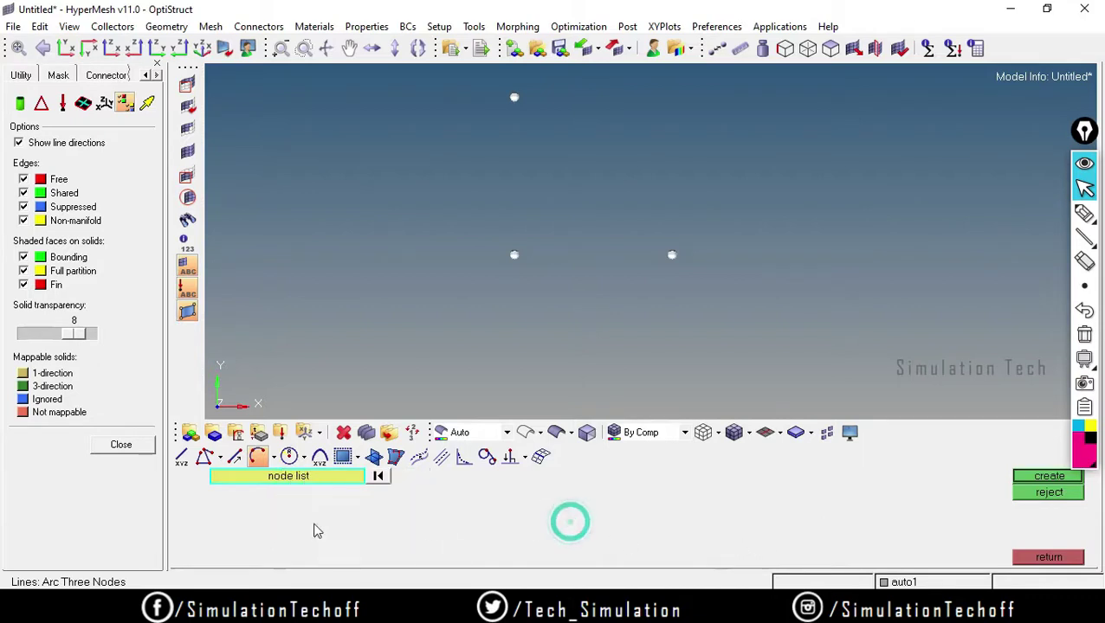
pyautogui.click(275, 461)
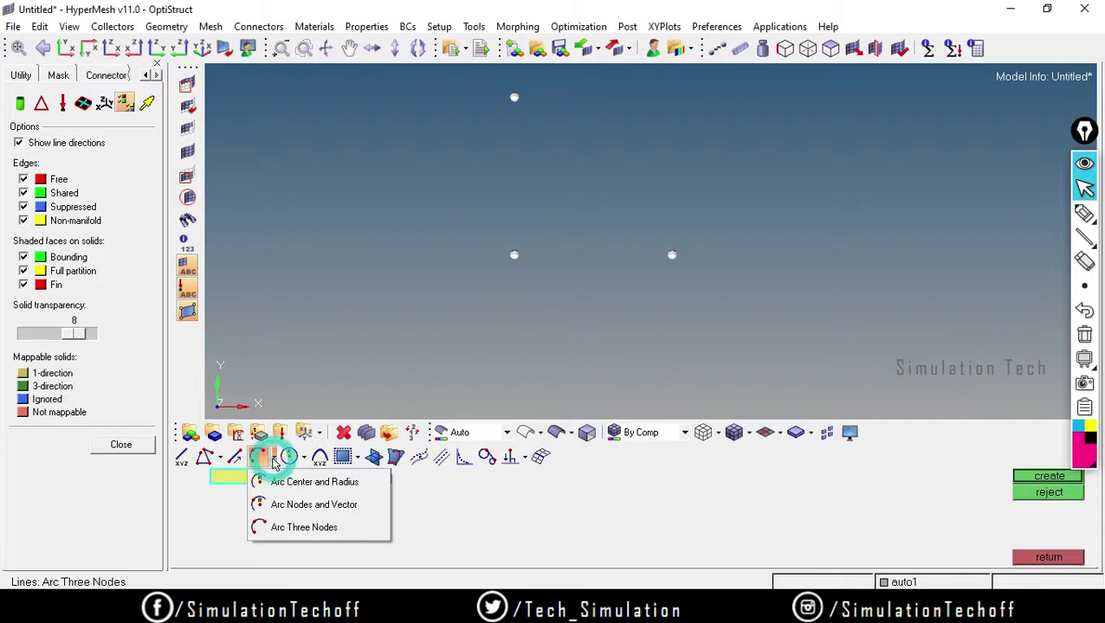
# - Set up Arc Nodes and Vector with cleared selections, the origin node as base and only the y 55 node in the node list
pyautogui.click(277, 509)
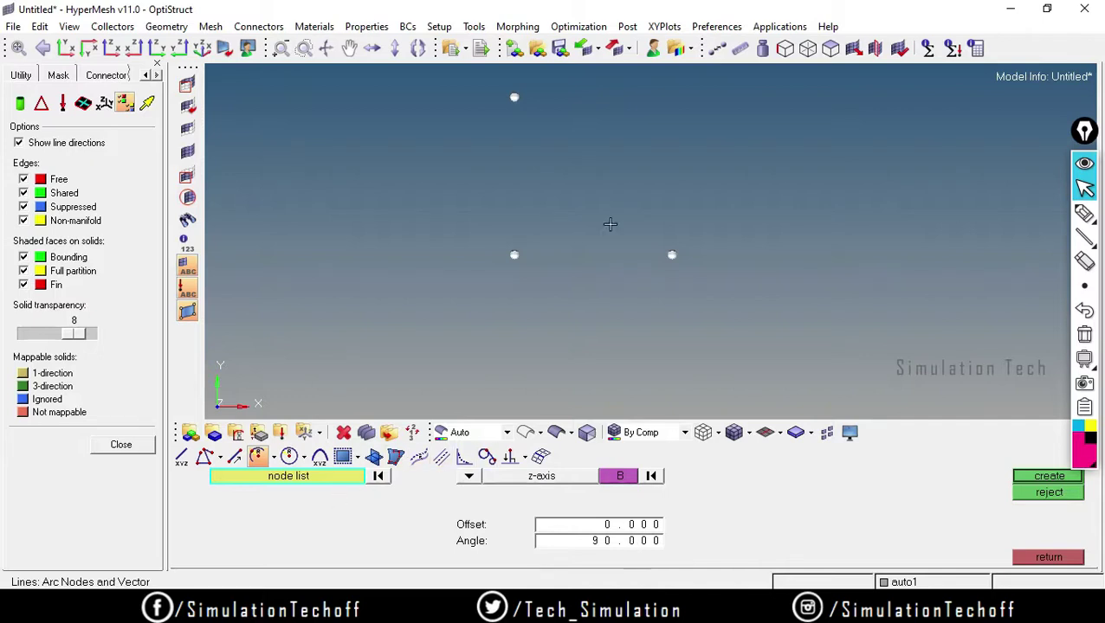
pyautogui.click(377, 475)
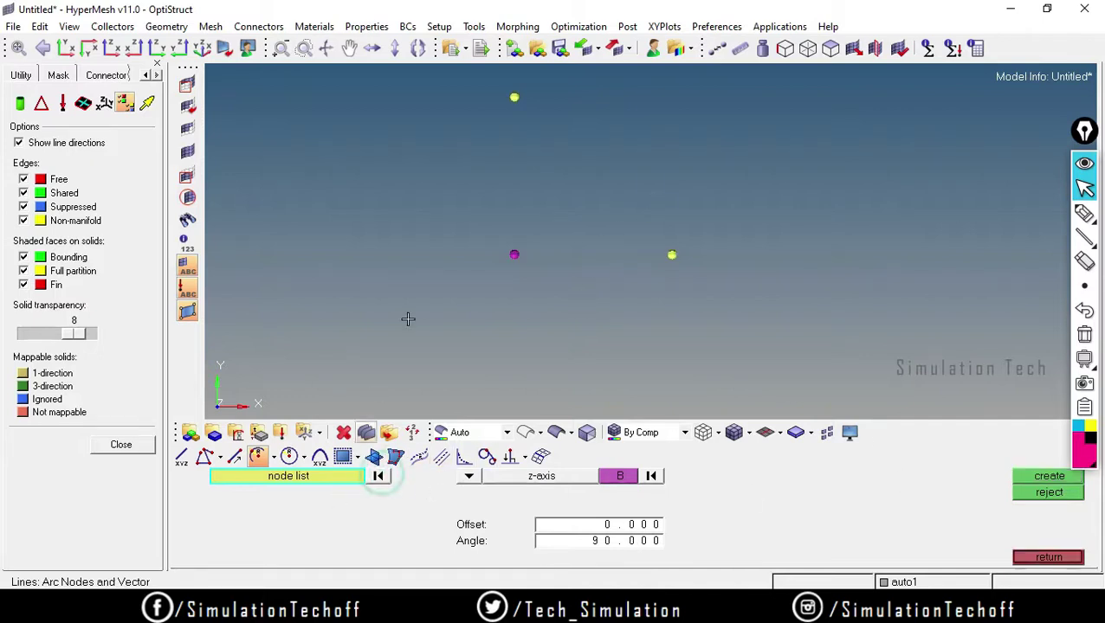
pyautogui.click(381, 476)
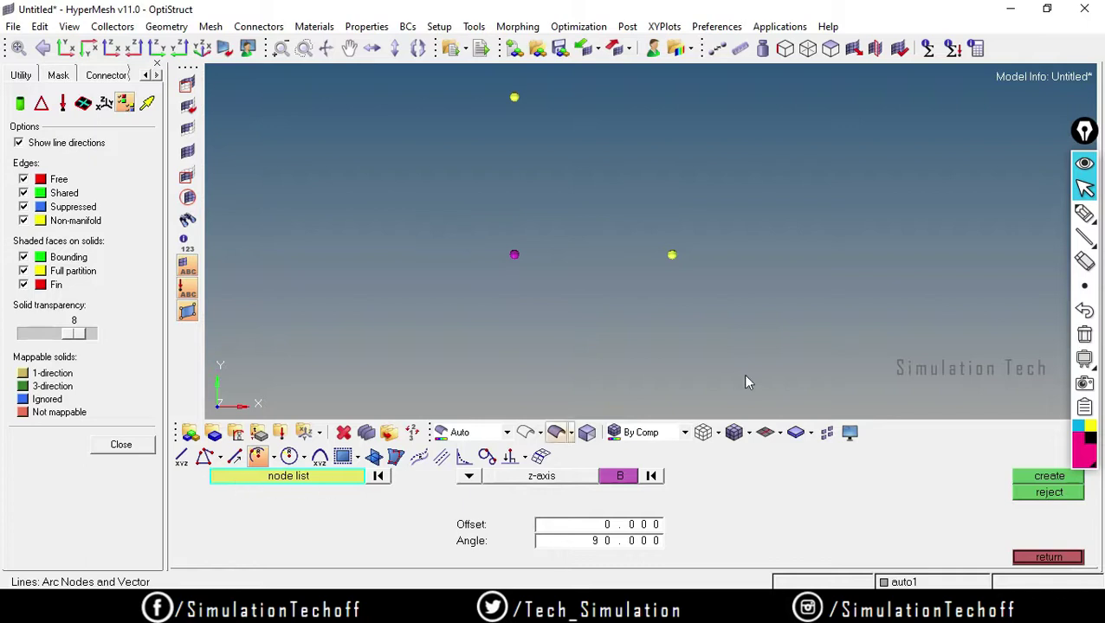
pyautogui.click(378, 476)
pyautogui.click(651, 476)
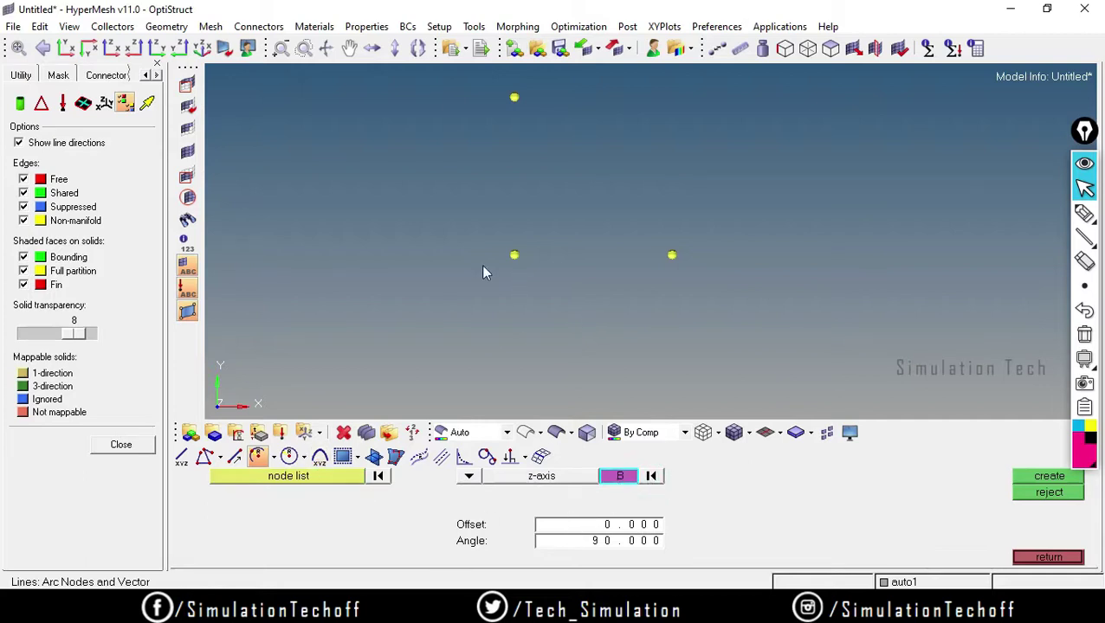
pyautogui.click(514, 256)
pyautogui.click(327, 483)
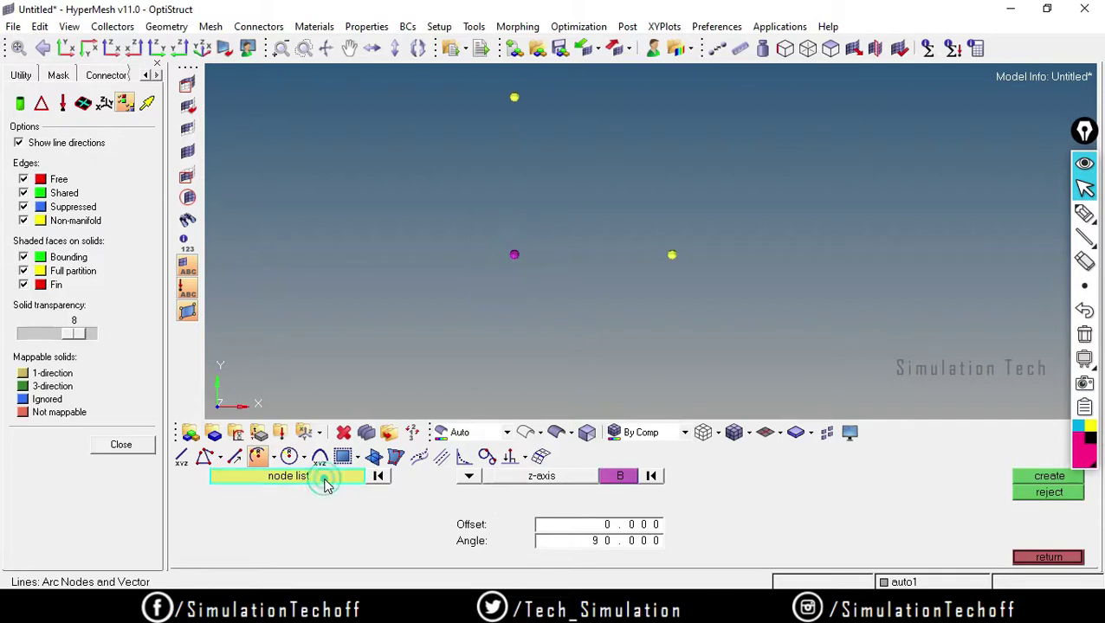
pyautogui.click(514, 99)
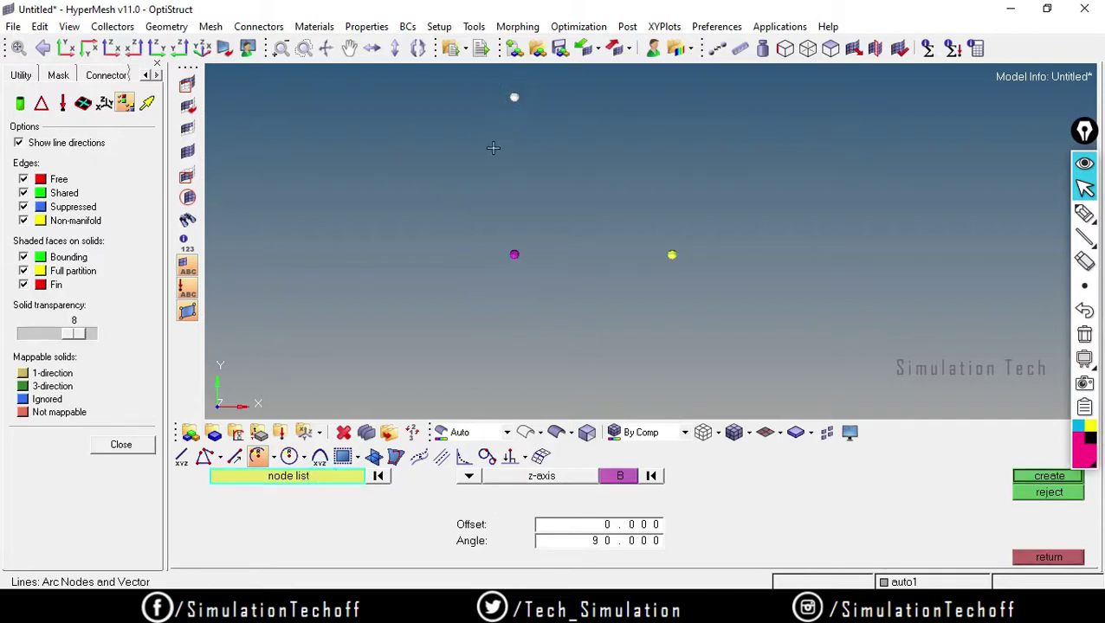
# - Create the arc from the y 55 node about the origin node with an angle of 180, and reject it
pyautogui.keyDown('ctrl'); pyautogui.moveTo(551, 215); pyautogui.dragTo(563, 192); pyautogui.keyUp('ctrl')
pyautogui.keyDown('ctrl'); pyautogui.moveTo(563, 192); pyautogui.dragTo(580, 284, button='right'); pyautogui.keyUp('ctrl')
pyautogui.scroll(4, 562, 330)
pyautogui.scroll(-2, 575, 274)
pyautogui.click(599, 540)
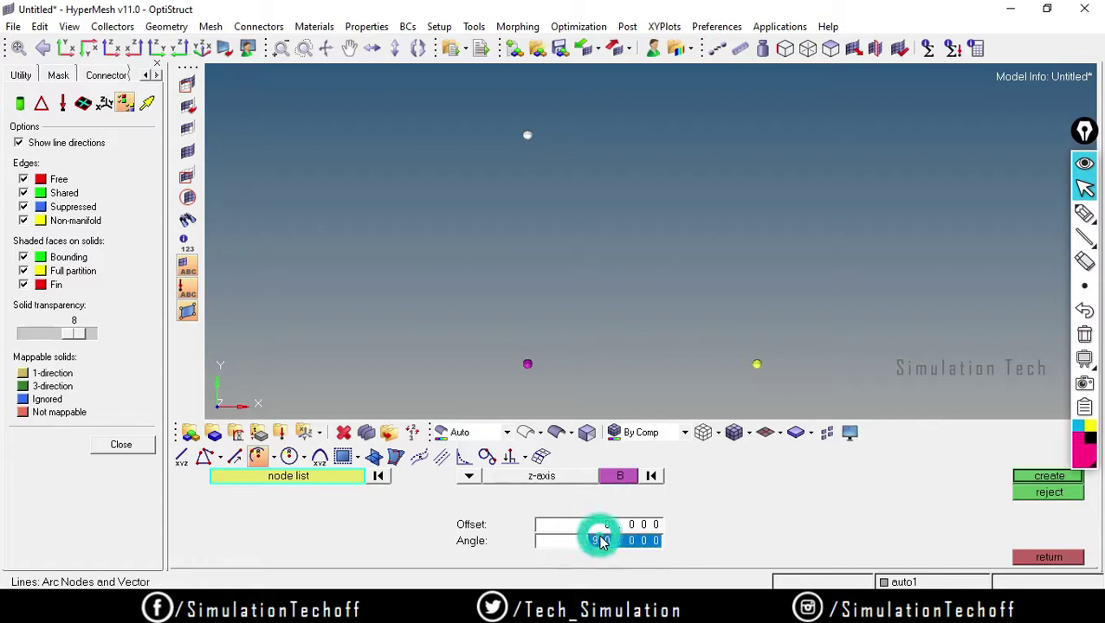
pyautogui.write('18')
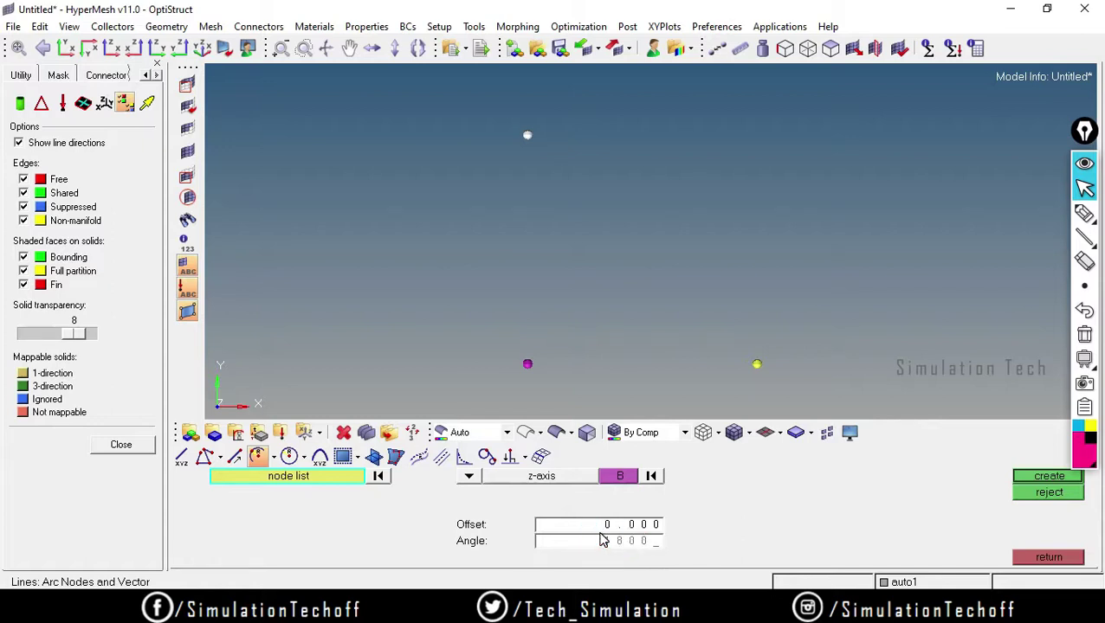
pyautogui.click(1048, 476)
pyautogui.keyDown('ctrl'); pyautogui.moveTo(596, 341); pyautogui.dragTo(636, 283); pyautogui.keyUp('ctrl')
pyautogui.click(1050, 492)
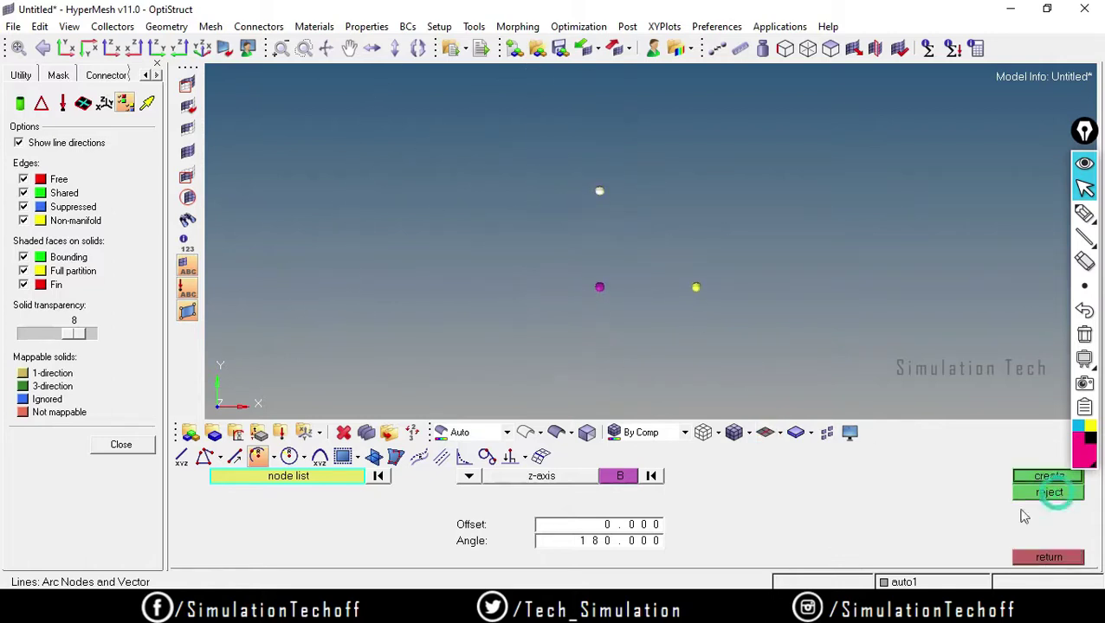
# - Set the angle to 90 and create separate arcs about the origin node from the y 55 node and the x 55 node
pyautogui.click(642, 540)
pyautogui.write('90')
pyautogui.click(1043, 478)
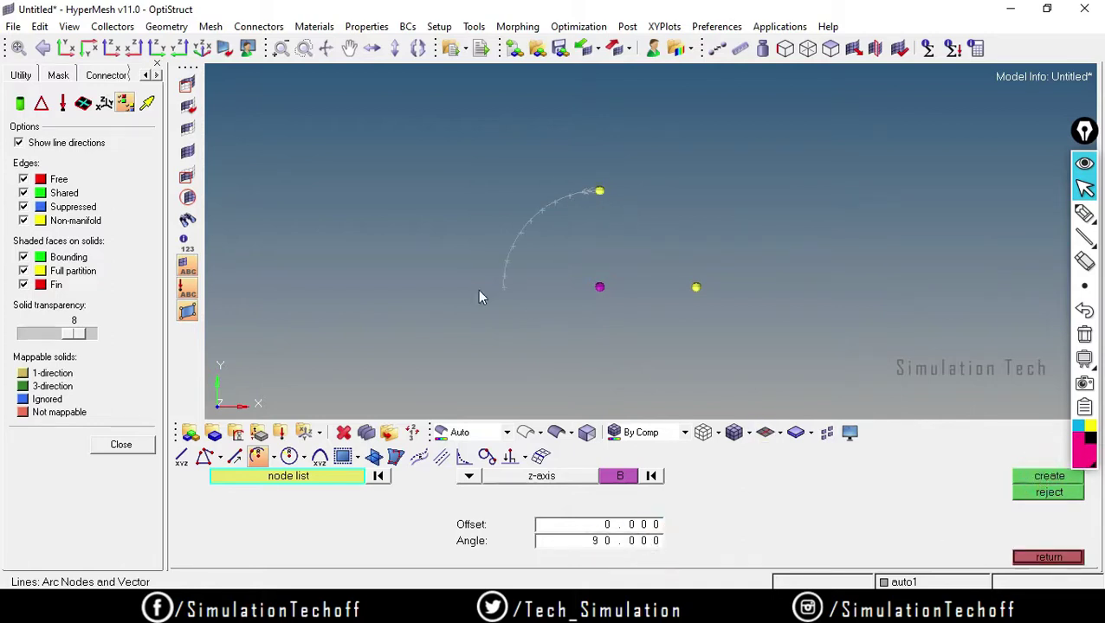
pyautogui.click(694, 286)
pyautogui.click(1046, 477)
# - Reject the arc from the x 55 node, delete the arc line at the y 55 node and leave the delete command
pyautogui.click(1041, 492)
pyautogui.click(1064, 492)
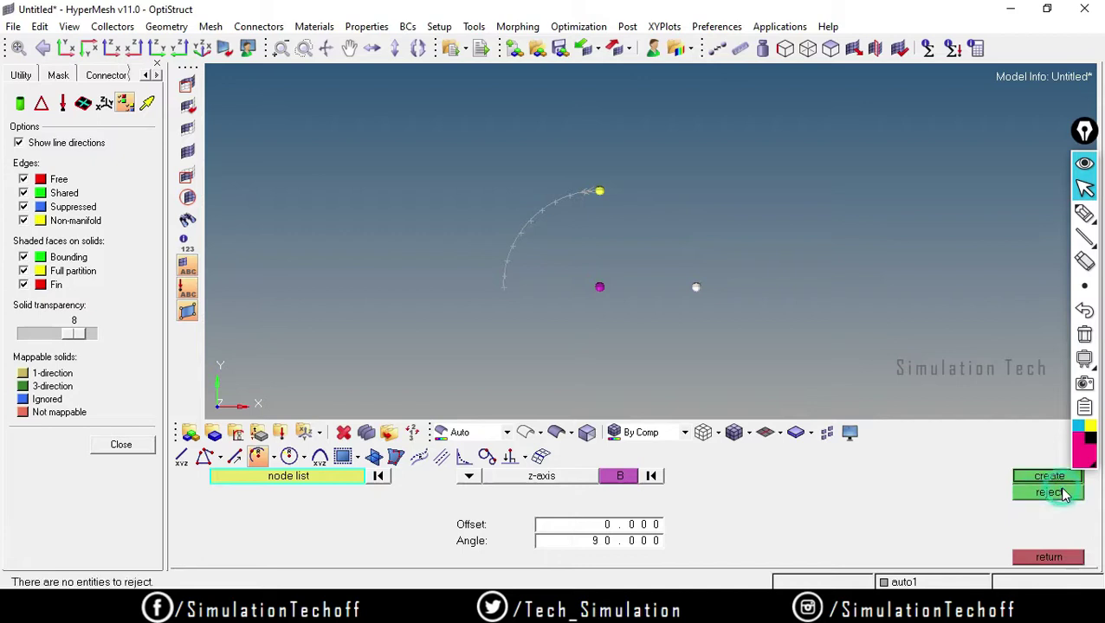
pyautogui.press('F2')
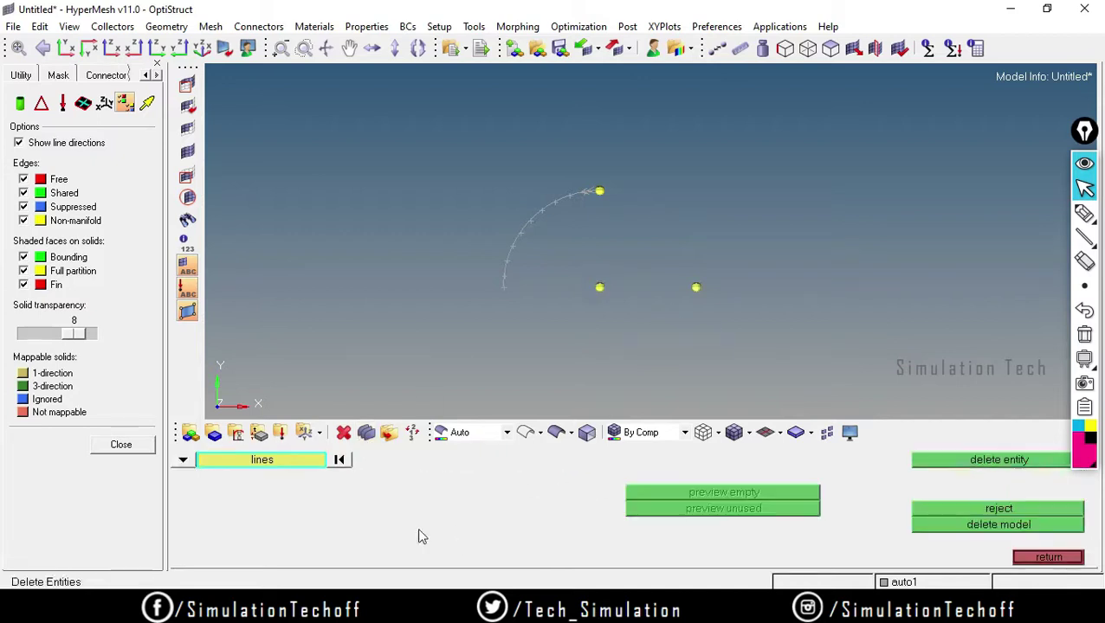
pyautogui.click(530, 215)
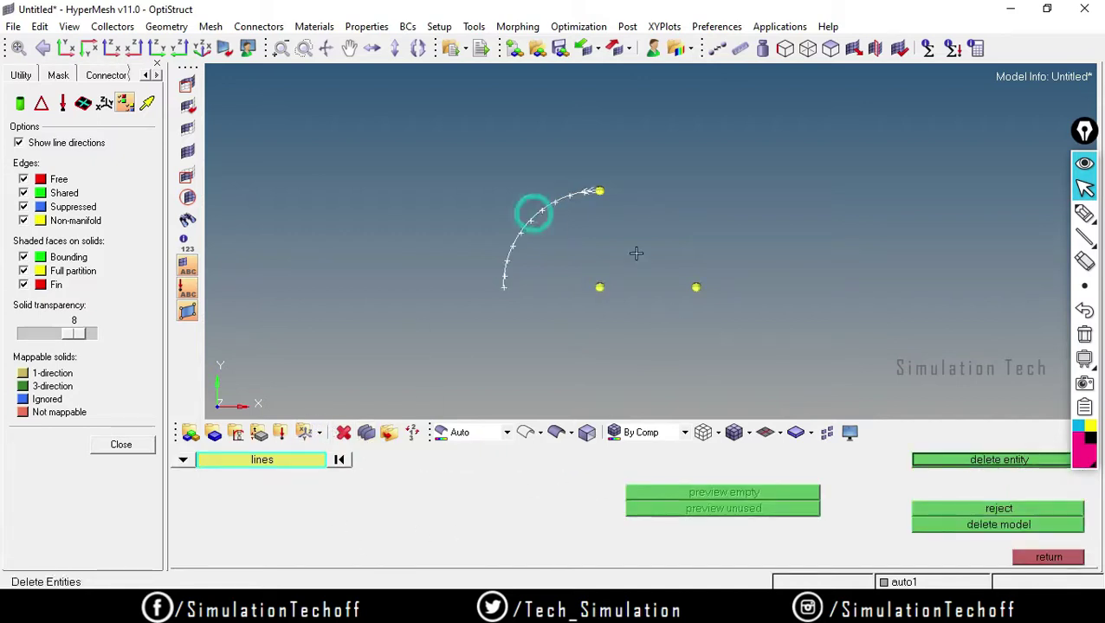
pyautogui.click(931, 454)
pyautogui.click(1048, 556)
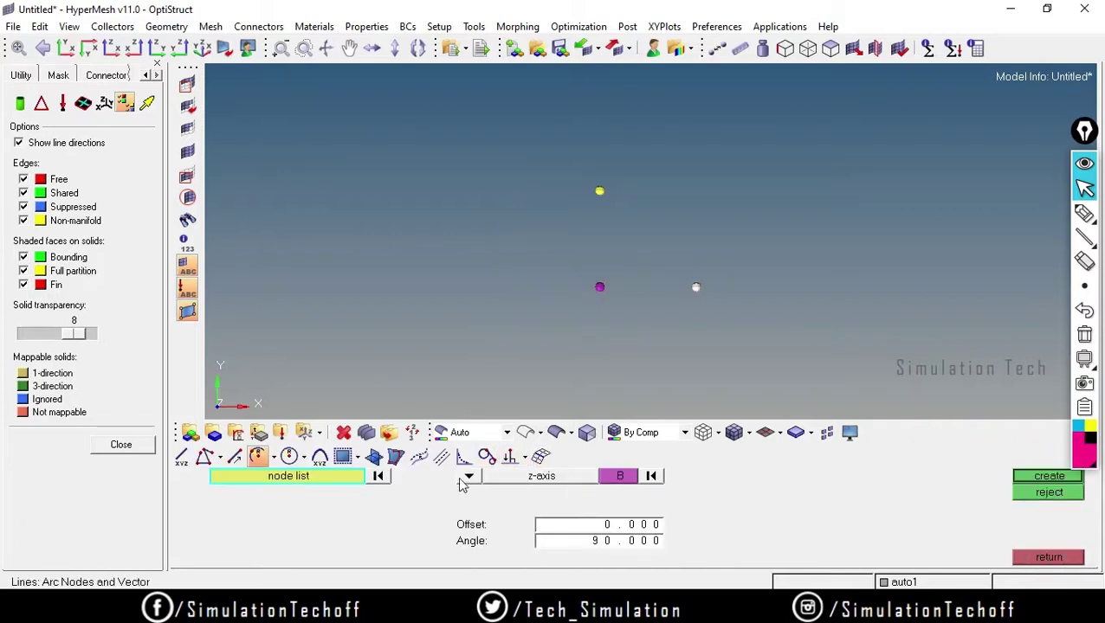
# - Create Arc Nodes and Vector lines from the origin and y 55 nodes about the z-axis, with the x 55 node as base, offset 0 and angle 90
pyautogui.click(272, 457)
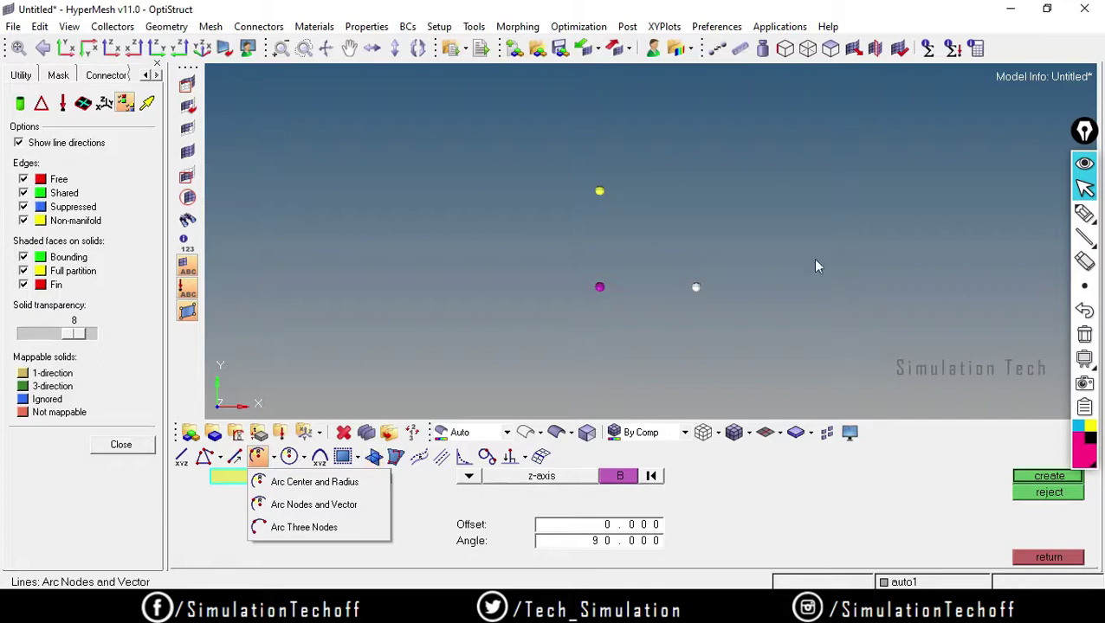
pyautogui.click(834, 299)
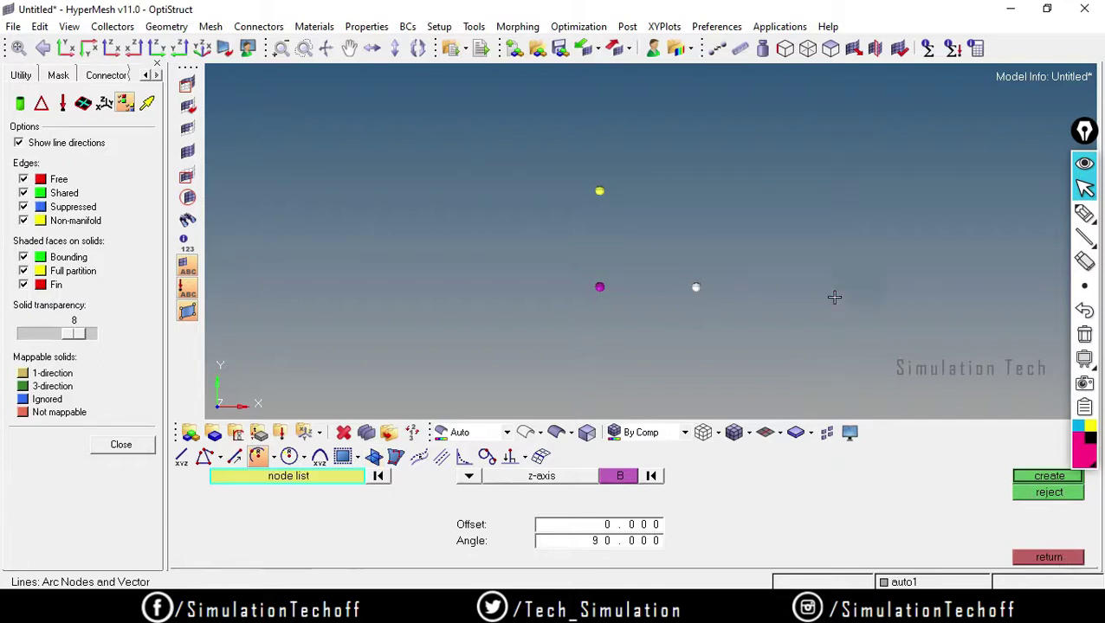
pyautogui.click(652, 477)
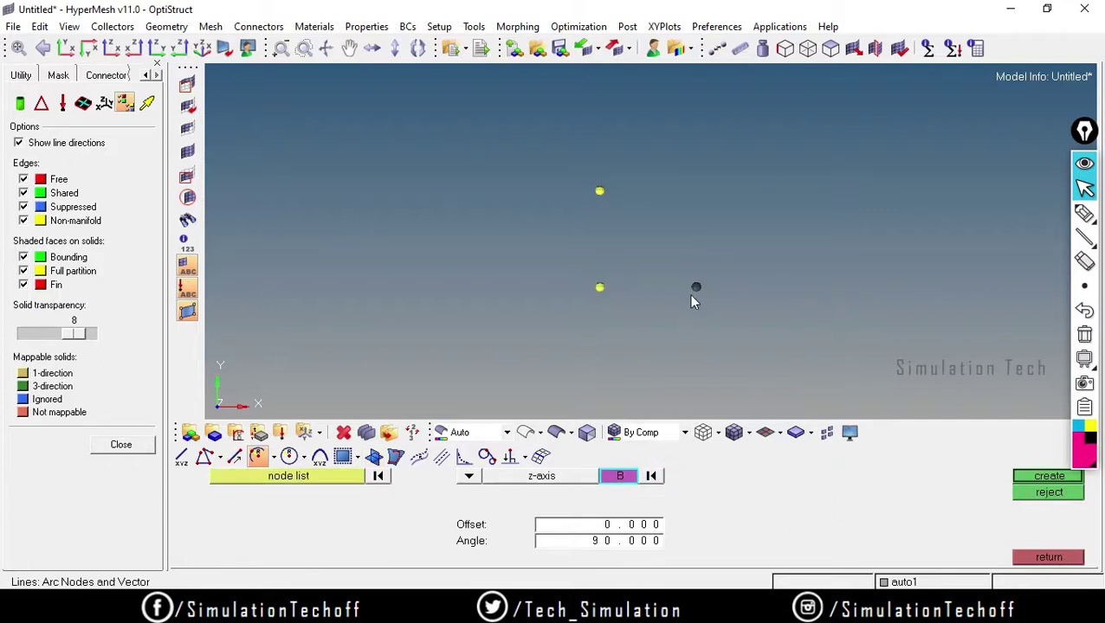
pyautogui.click(655, 476)
pyautogui.click(378, 476)
pyautogui.click(618, 476)
pyautogui.click(696, 288)
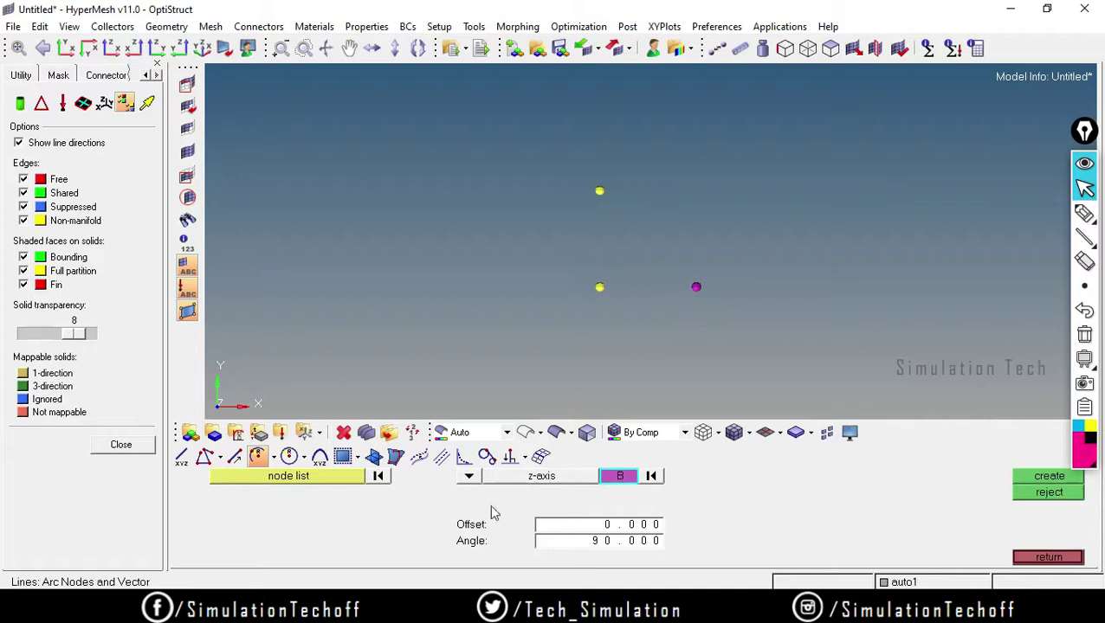
pyautogui.click(303, 477)
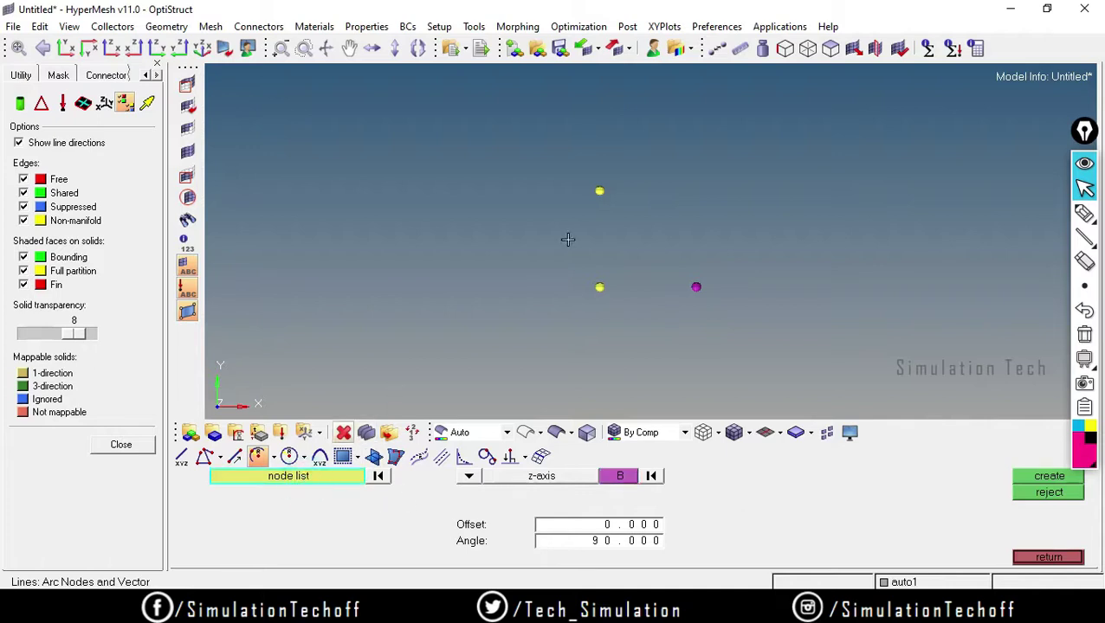
pyautogui.click(600, 289)
pyautogui.click(599, 191)
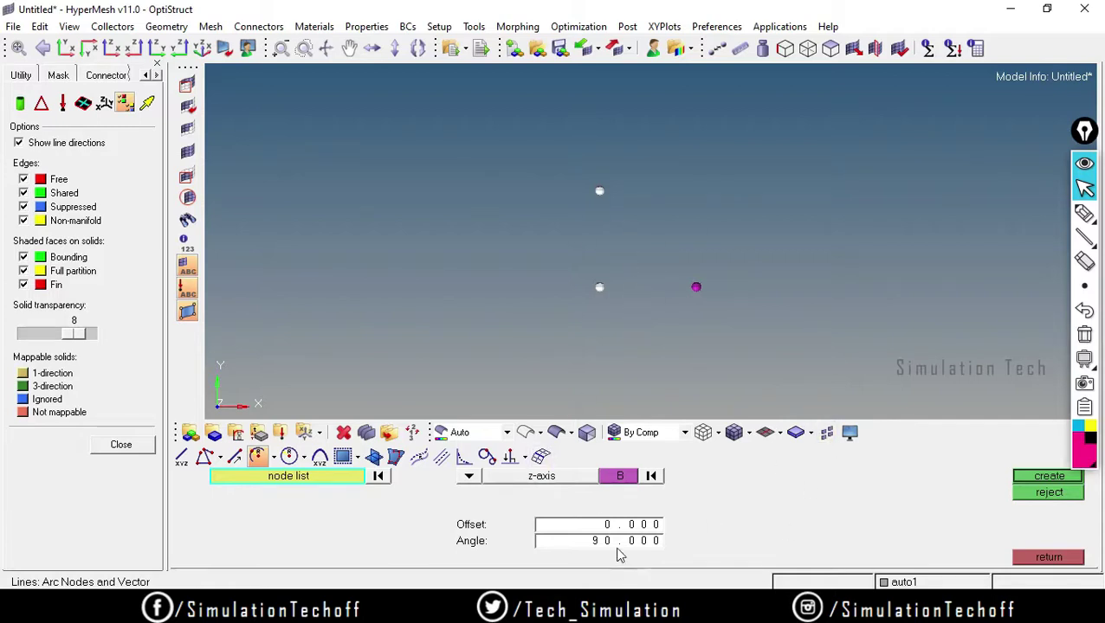
pyautogui.click(1020, 479)
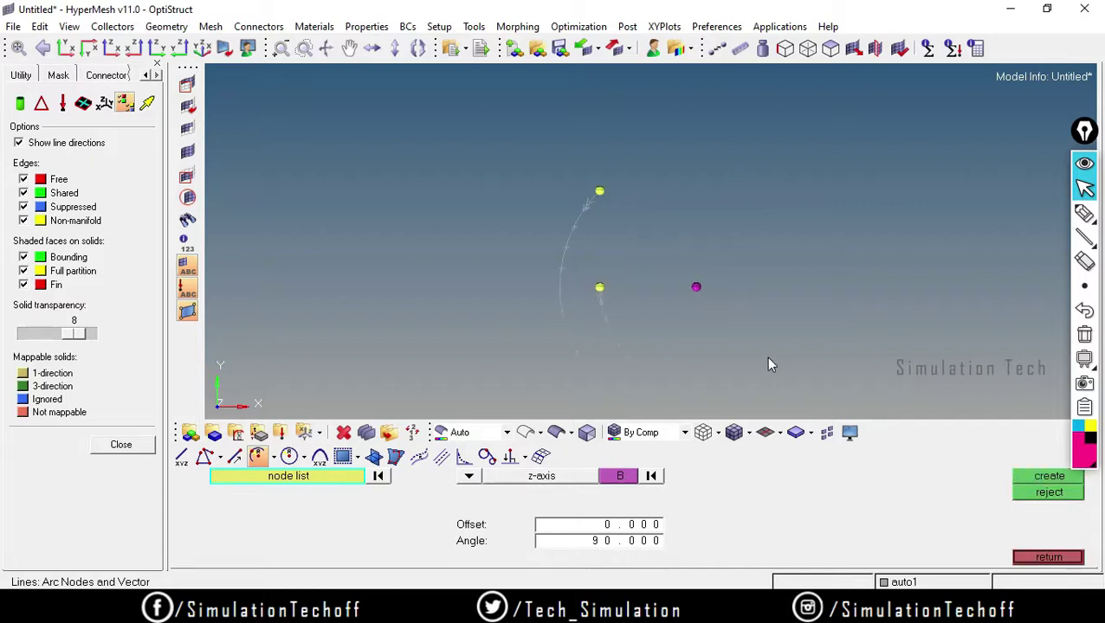
pyautogui.keyDown('ctrl'); pyautogui.moveTo(703, 282); pyautogui.dragTo(529, 150, button='right'); pyautogui.keyUp('ctrl')
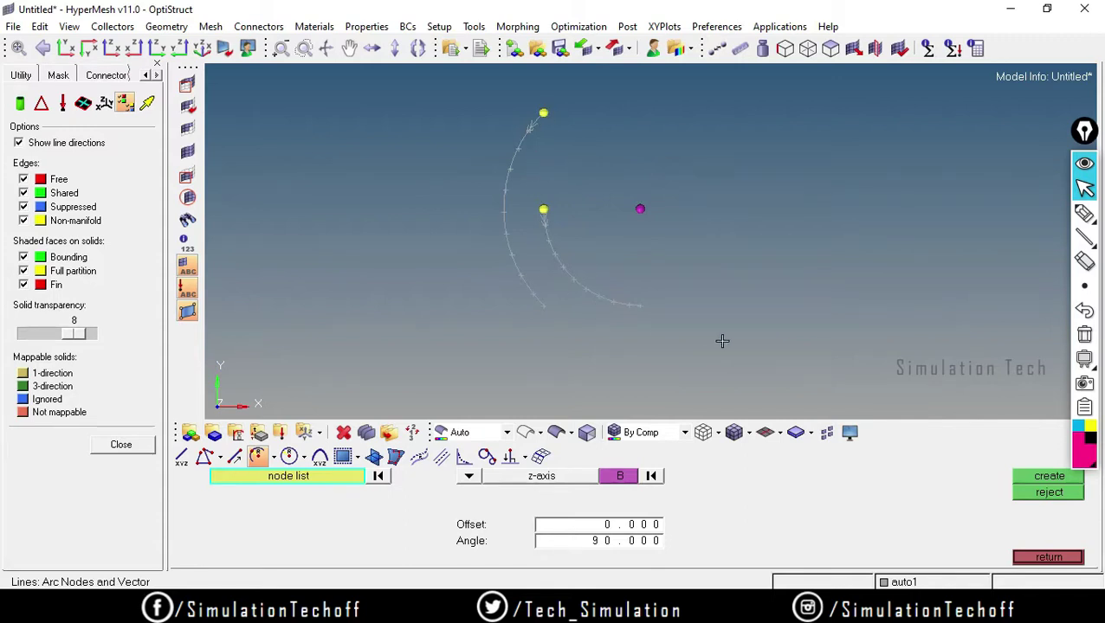
# - Reject both arcs around the x 55 base node and restart line creation
pyautogui.click(1050, 493)
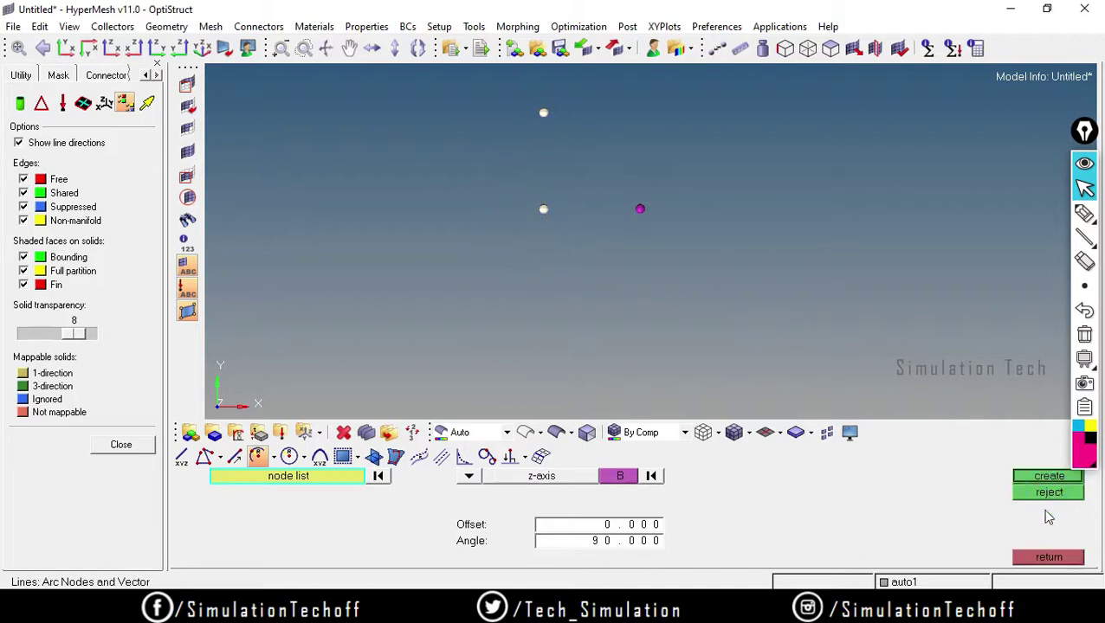
pyautogui.click(1048, 558)
pyautogui.click(422, 459)
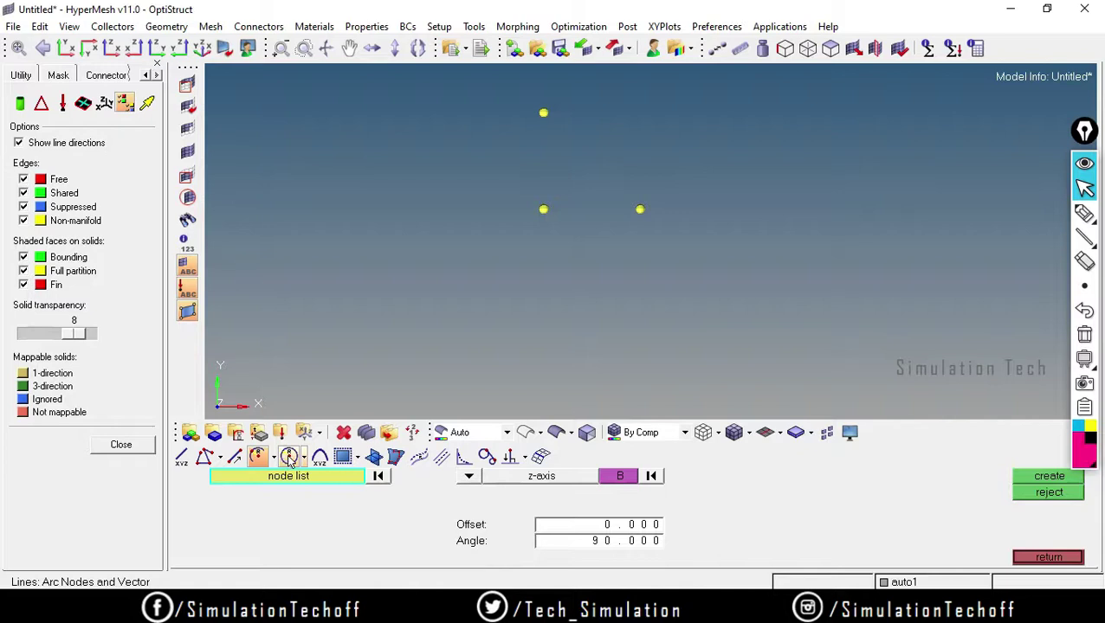
# - Create a Circle Center and Radius line at the x 55 node about the z-axis with radius 50 and offset 0
pyautogui.click(289, 458)
pyautogui.click(307, 457)
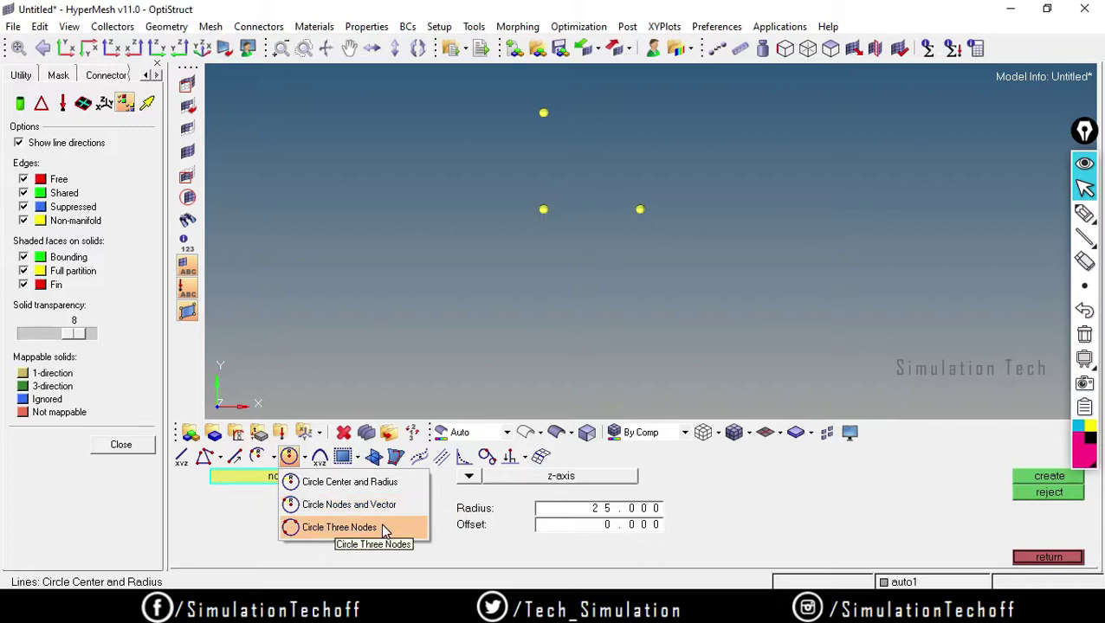
pyautogui.click(271, 456)
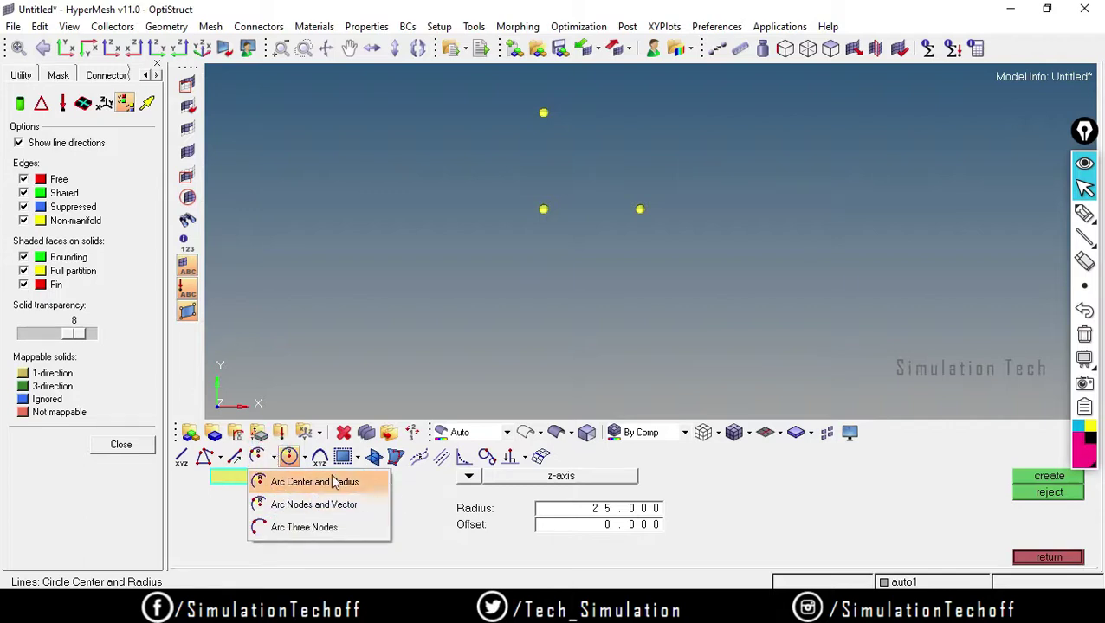
pyautogui.click(289, 455)
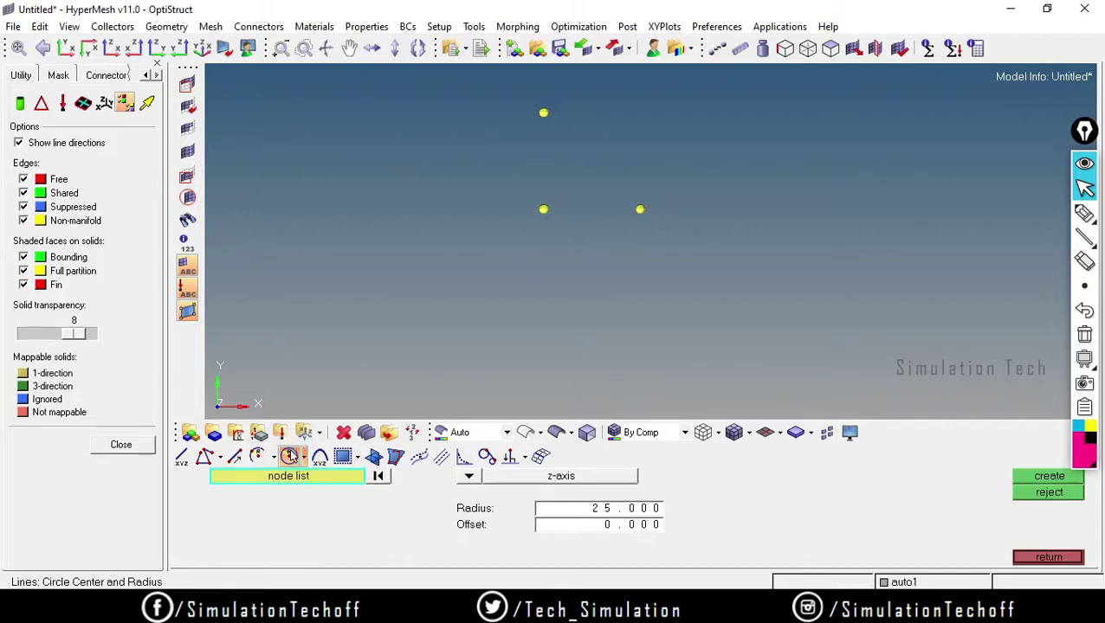
pyautogui.click(304, 458)
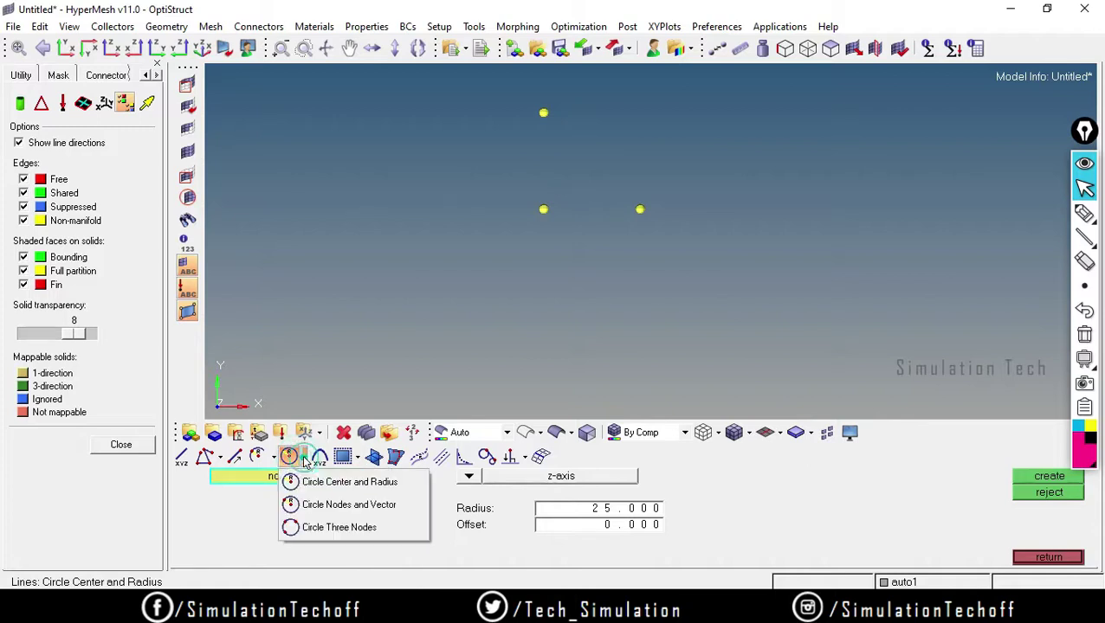
pyautogui.click(319, 490)
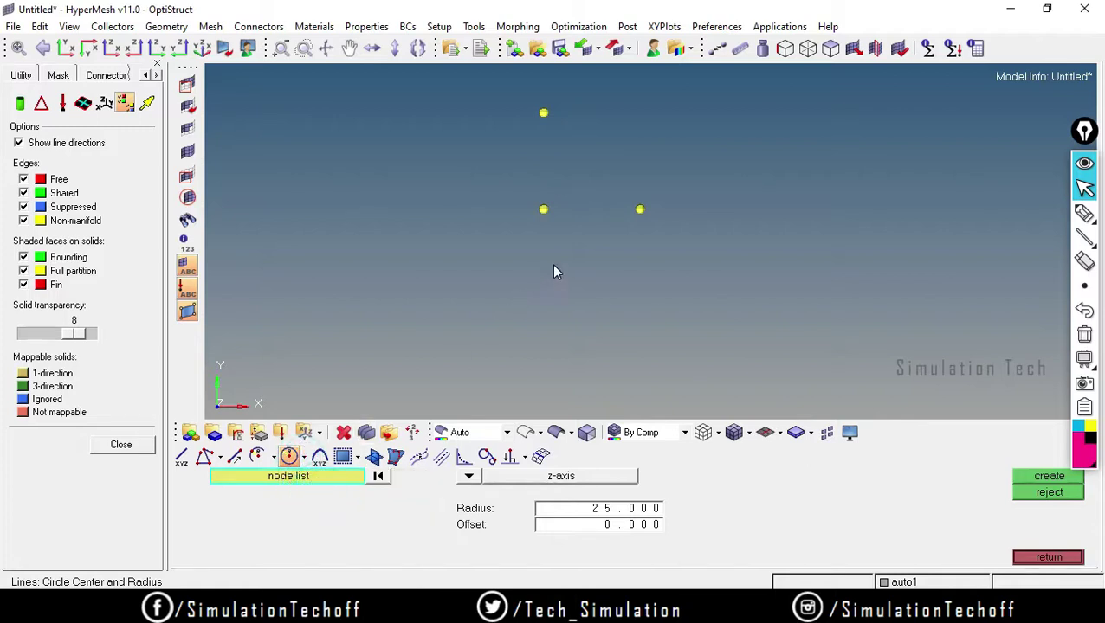
pyautogui.click(638, 211)
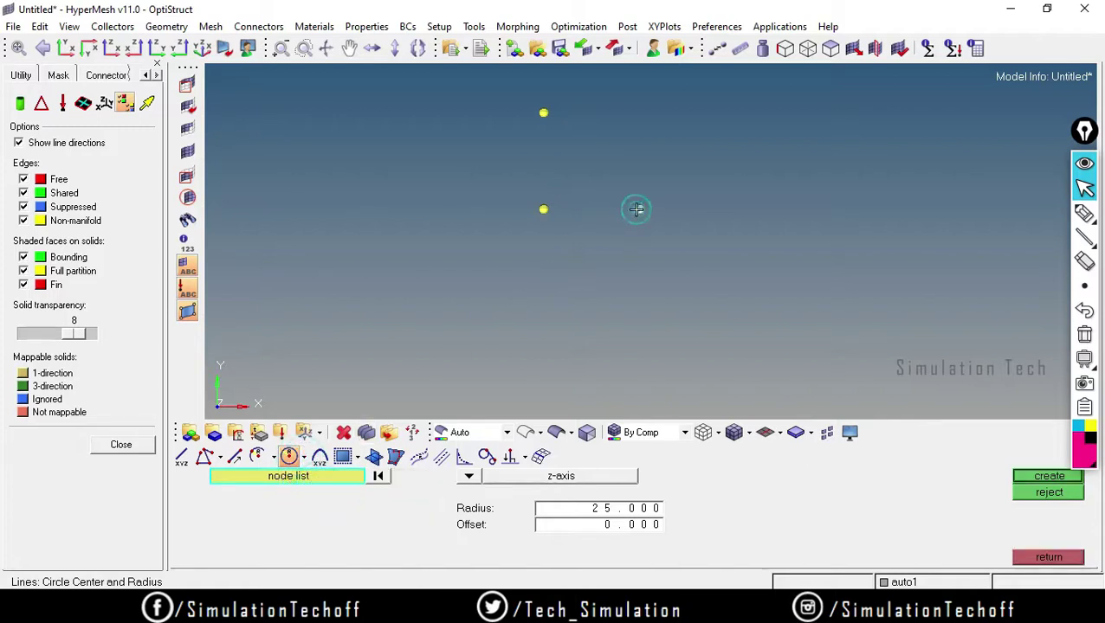
pyautogui.click(596, 511)
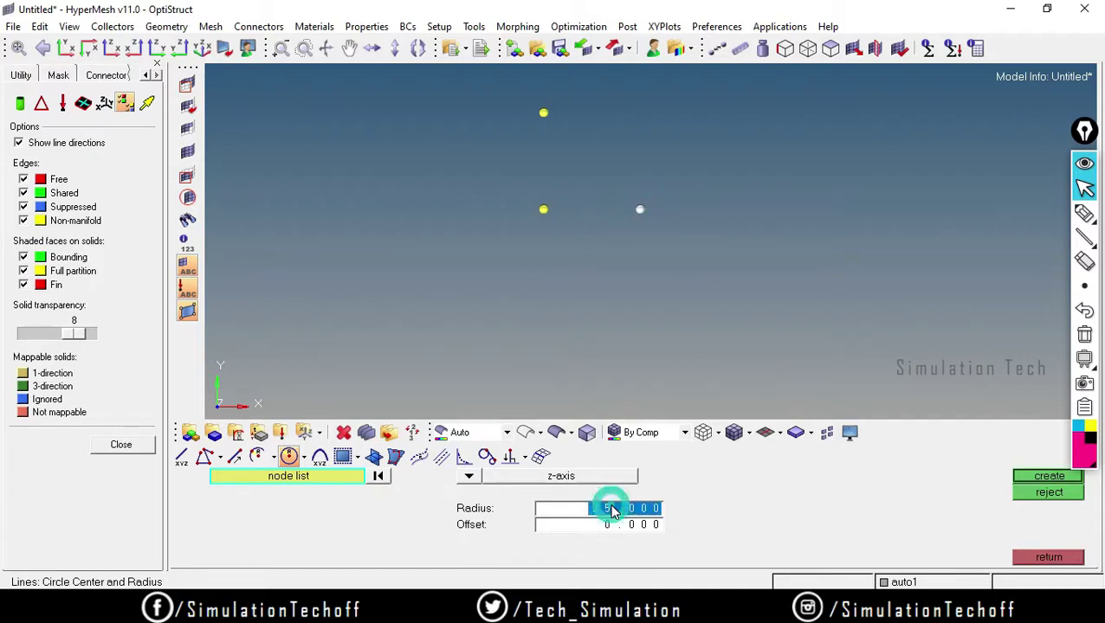
pyautogui.write('50')
pyautogui.press('Return')
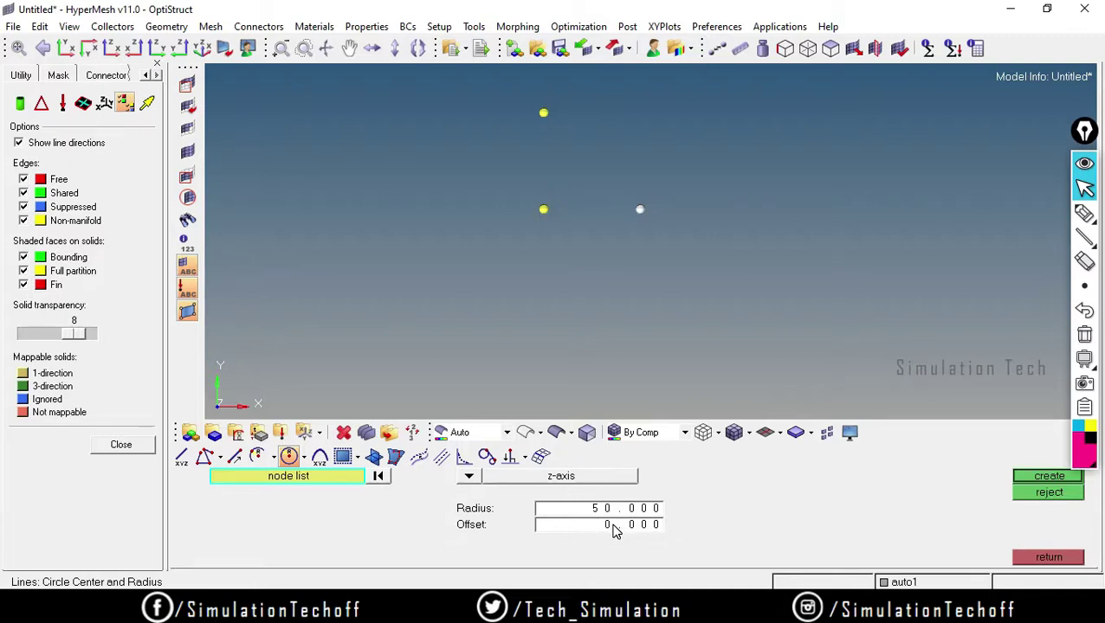
pyautogui.click(1037, 478)
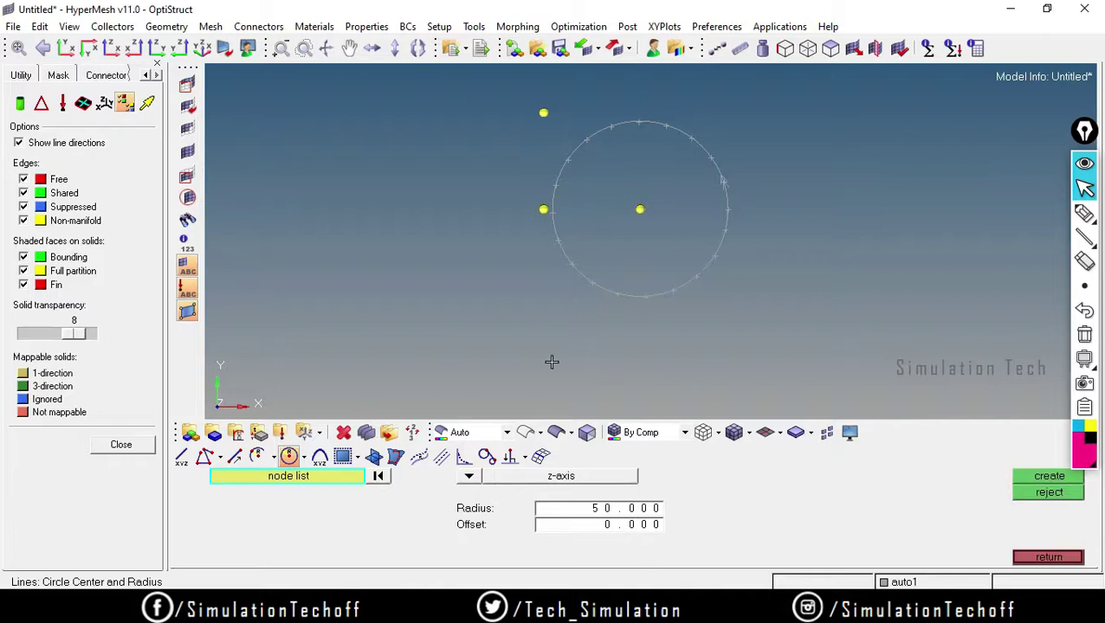
# - Create a second circle centred on the origin node with radius 50 and offset 10, and inspect it beside the first circle
pyautogui.scroll(-3, 651, 141)
pyautogui.scroll(5, 647, 164)
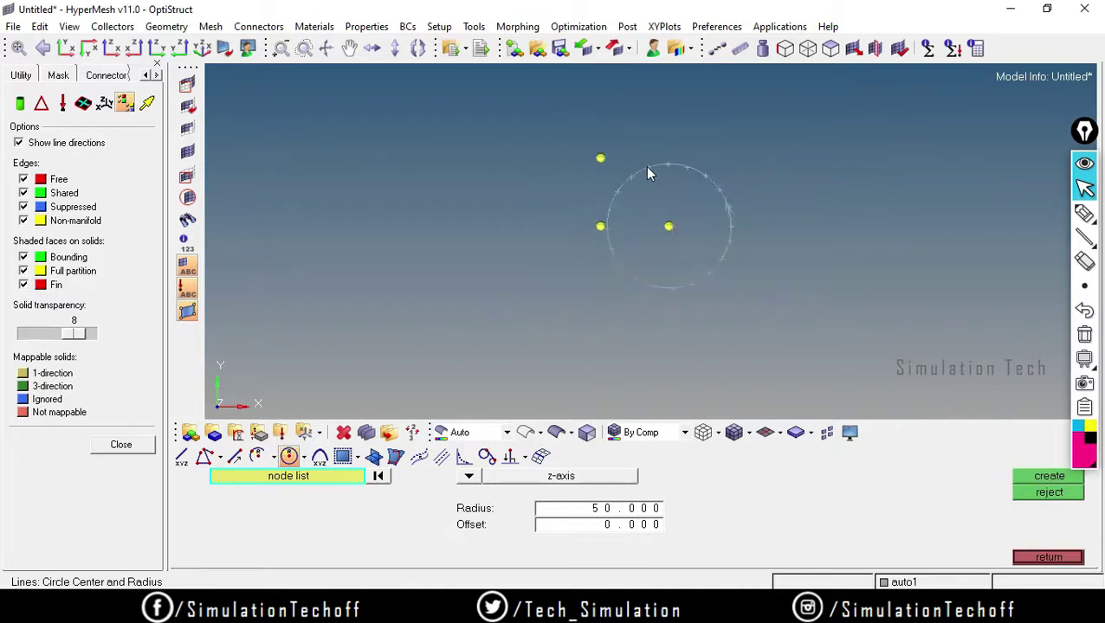
pyautogui.click(551, 288)
pyautogui.doubleClick(619, 524)
pyautogui.write('10.000')
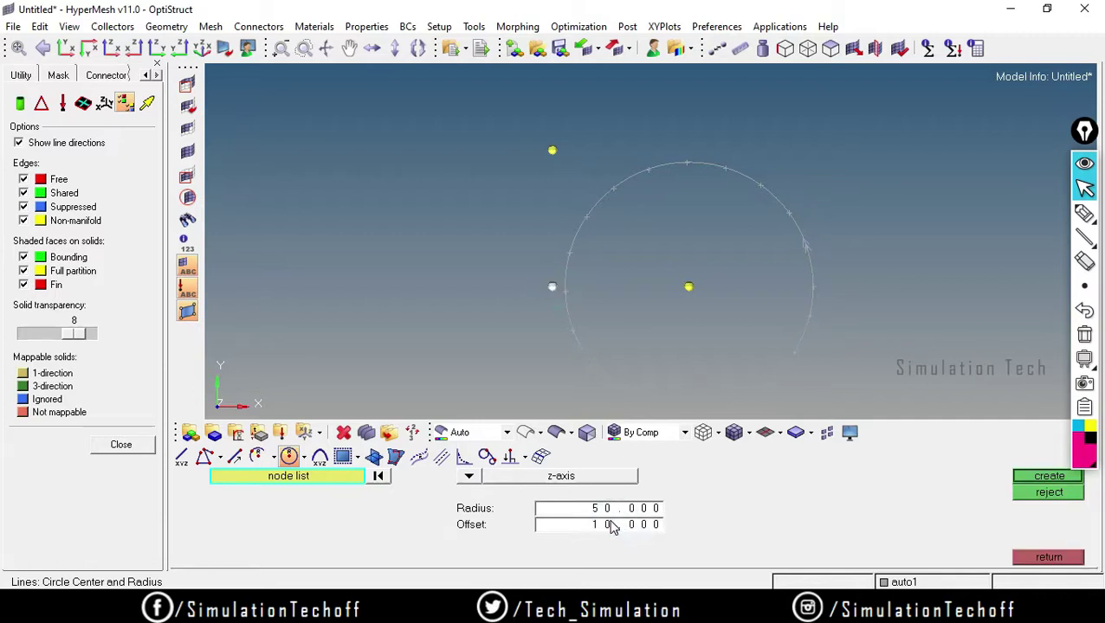
pyautogui.click(1043, 479)
pyautogui.scroll(-2, 645, 371)
pyautogui.keyDown('shift'); pyautogui.moveTo(823, 331); pyautogui.dragTo(655, 258); pyautogui.keyUp('shift')
pyautogui.keyDown('ctrl'); pyautogui.moveTo(723, 257); pyautogui.dragTo(722, 186); pyautogui.keyUp('ctrl')
pyautogui.scroll(4, 677, 227)
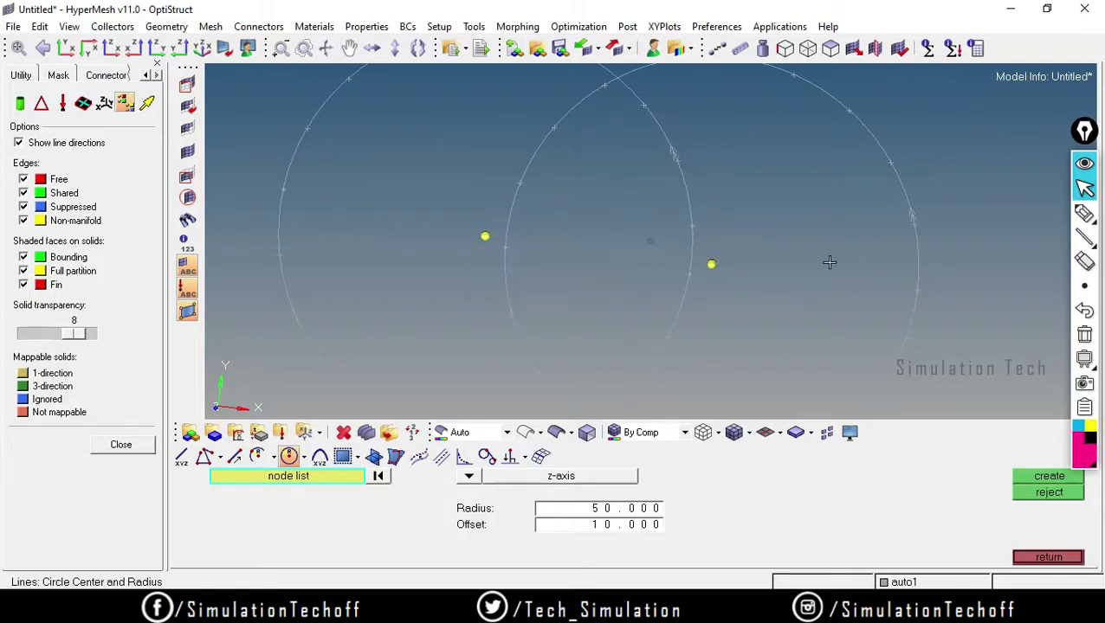
pyautogui.click(66, 48)
pyautogui.scroll(-3, 848, 299)
pyautogui.scroll(2, 819, 297)
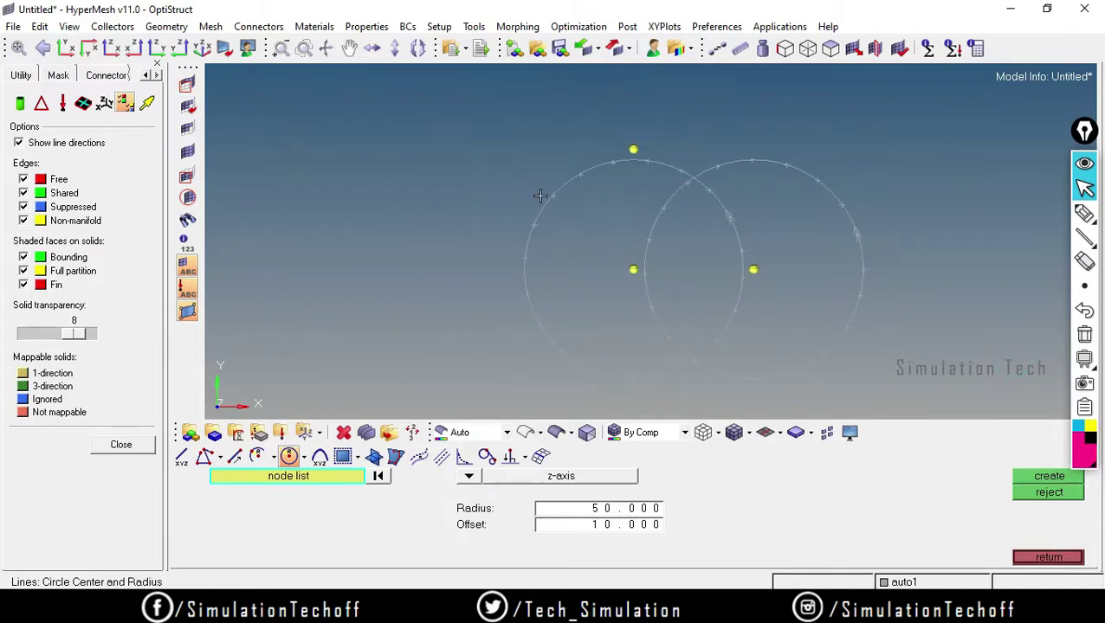
# - Reject the circle at the origin node and recreate it with offset 30
pyautogui.doubleClick(610, 528)
pyautogui.click(1049, 491)
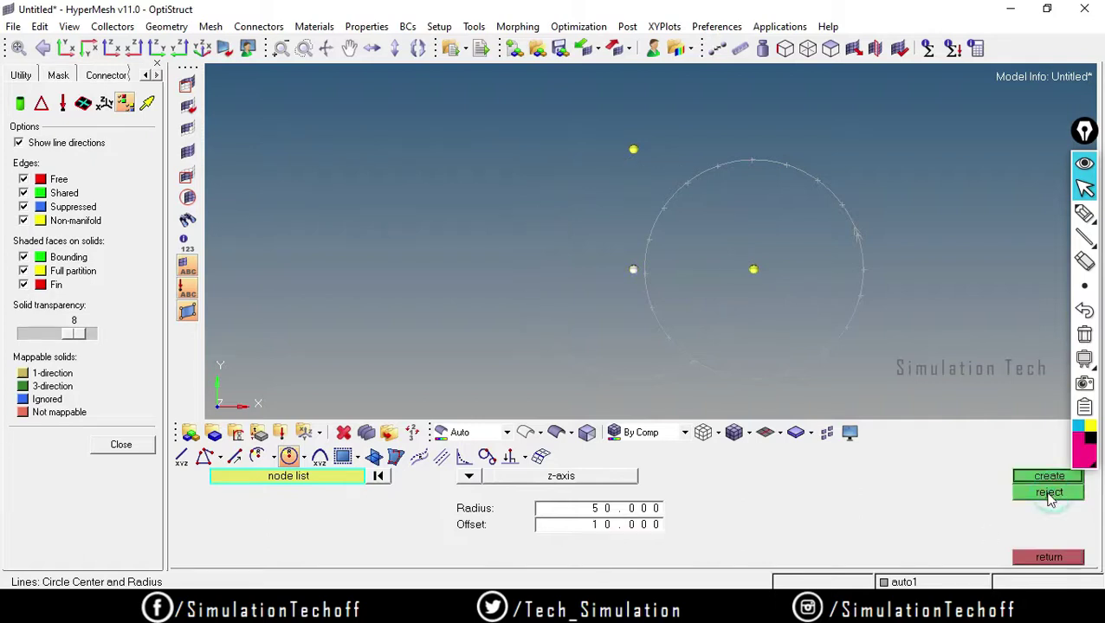
pyautogui.doubleClick(617, 532)
pyautogui.write('30')
pyautogui.click(1028, 481)
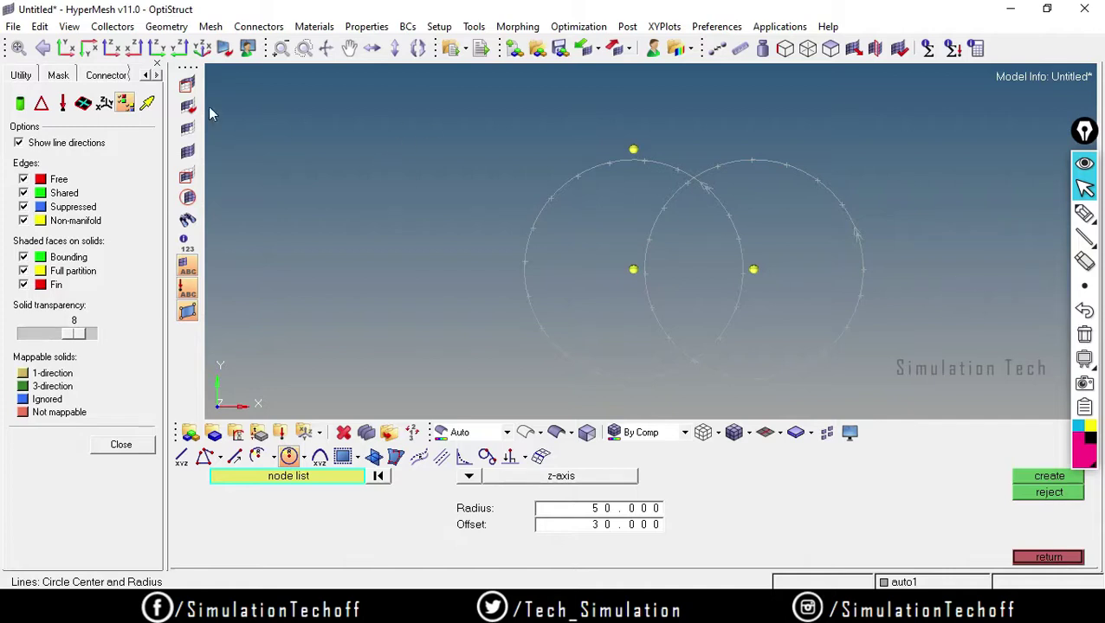
# - Annotate each circle with one line from its centre to the direction arrow and one horizontal radius line, and clear the annotations
pyautogui.moveTo(1082, 245)
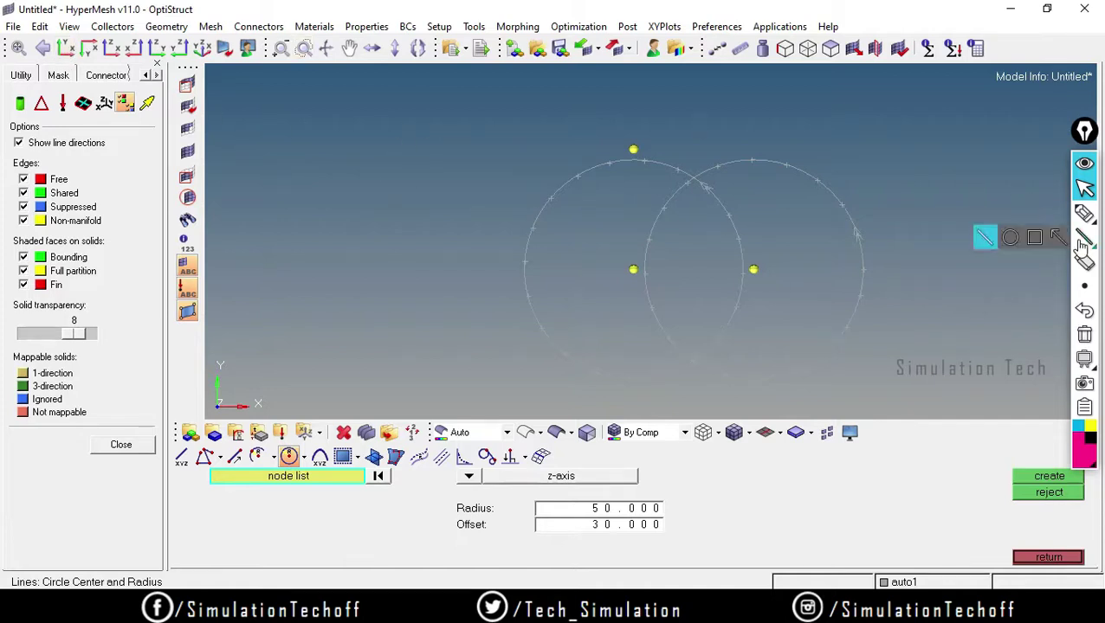
pyautogui.click(631, 269)
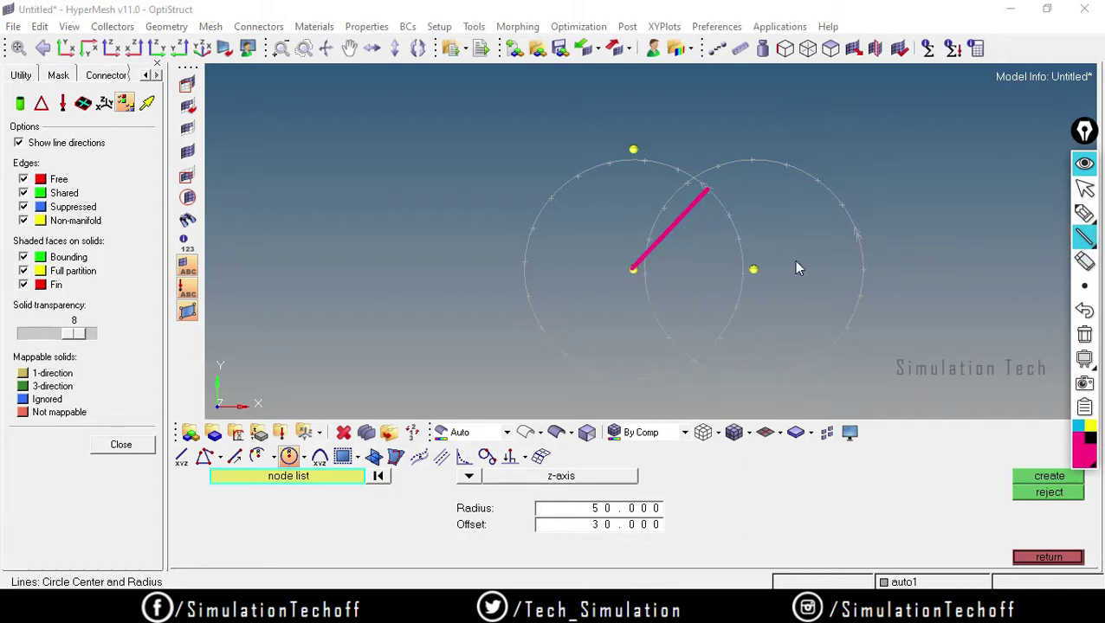
pyautogui.click(752, 271)
pyautogui.moveTo(1084, 237)
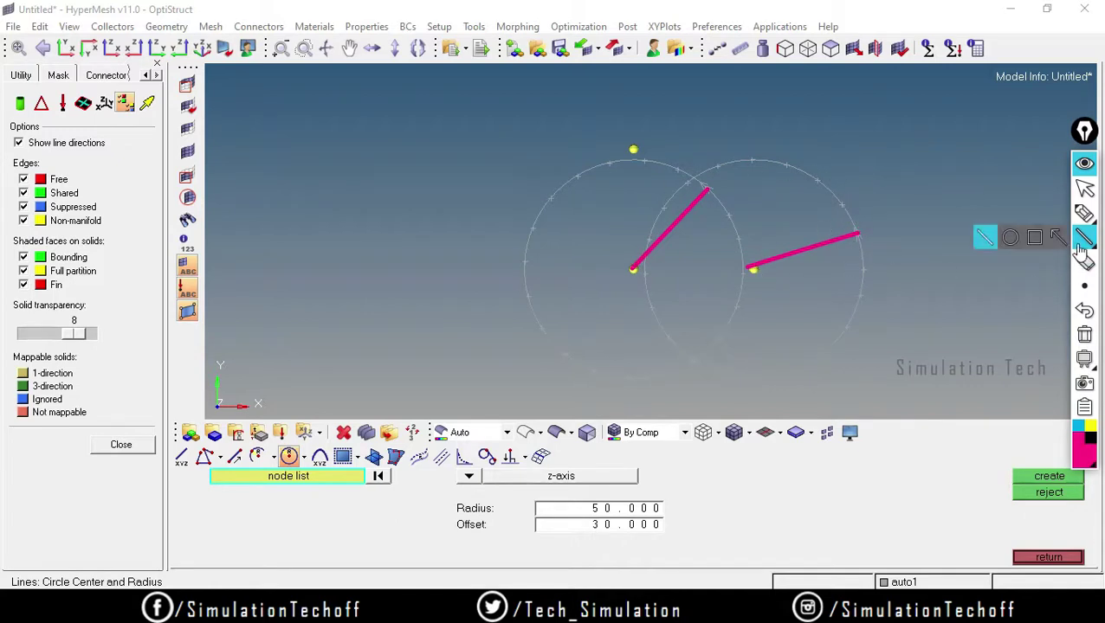
pyautogui.click(635, 271)
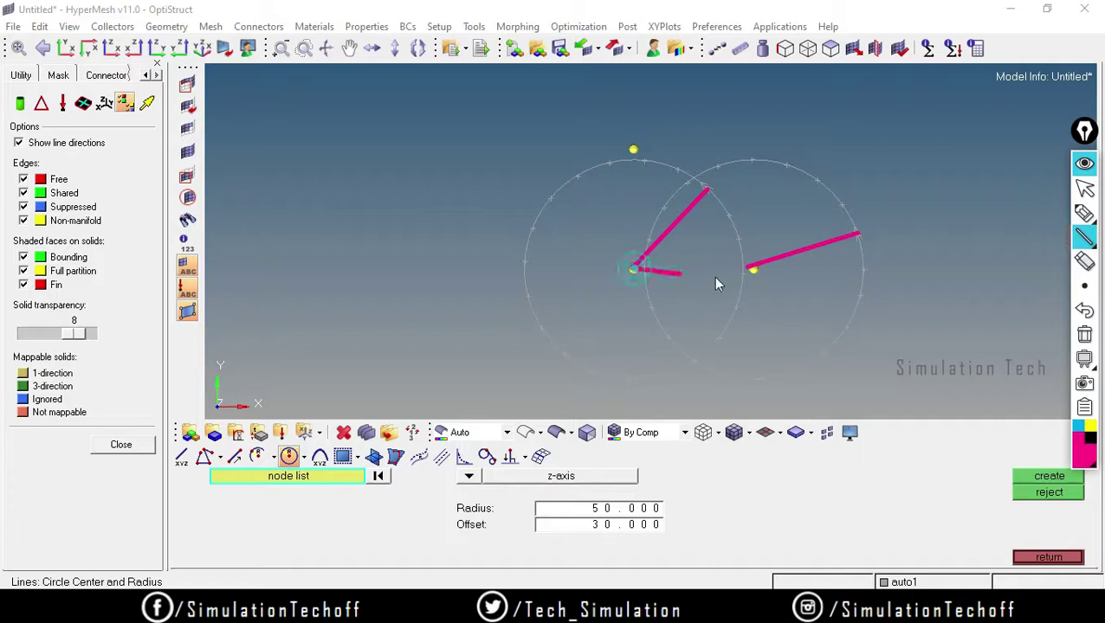
pyautogui.click(743, 272)
pyautogui.click(751, 270)
pyautogui.click(862, 269)
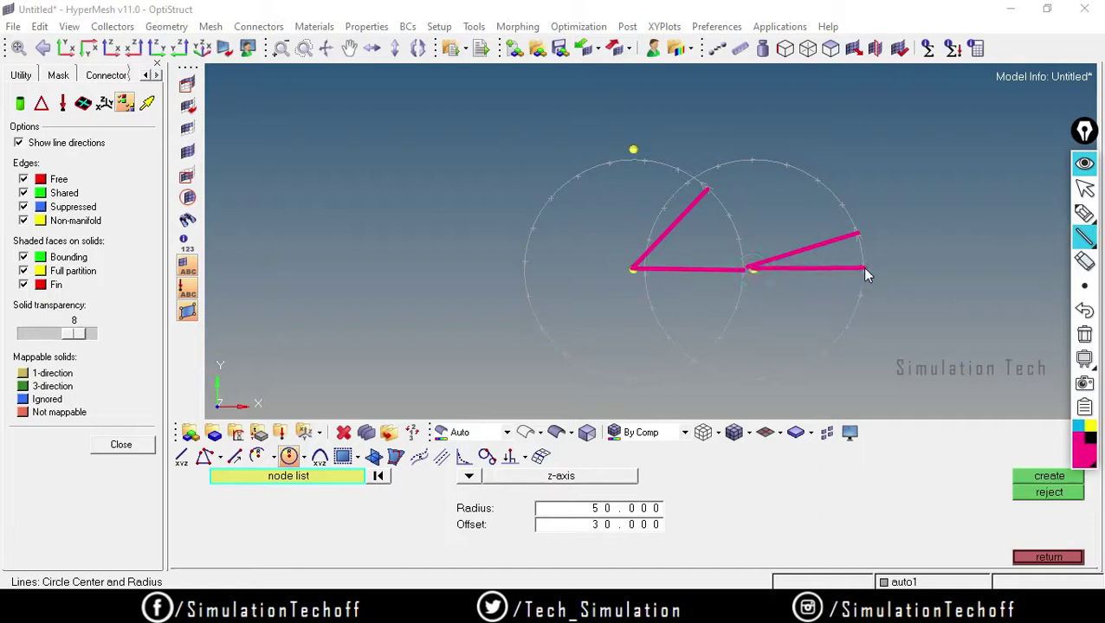
pyautogui.click(1084, 334)
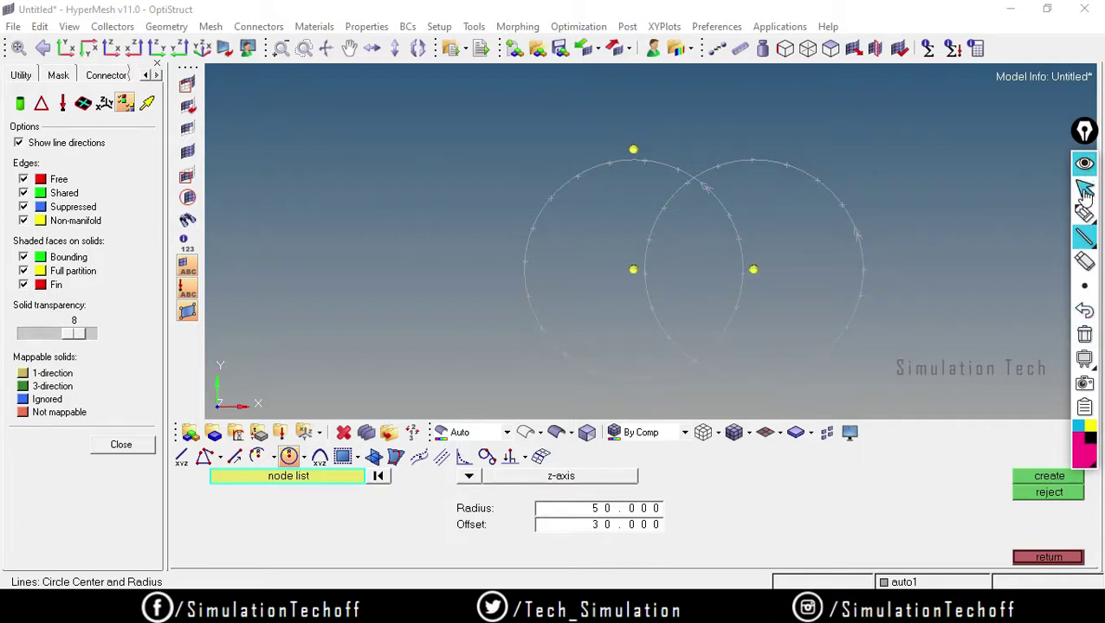
pyautogui.click(1031, 497)
pyautogui.click(1084, 334)
# - Reject the origin circle with offset 30 and recreate it with offset 50
pyautogui.click(1052, 496)
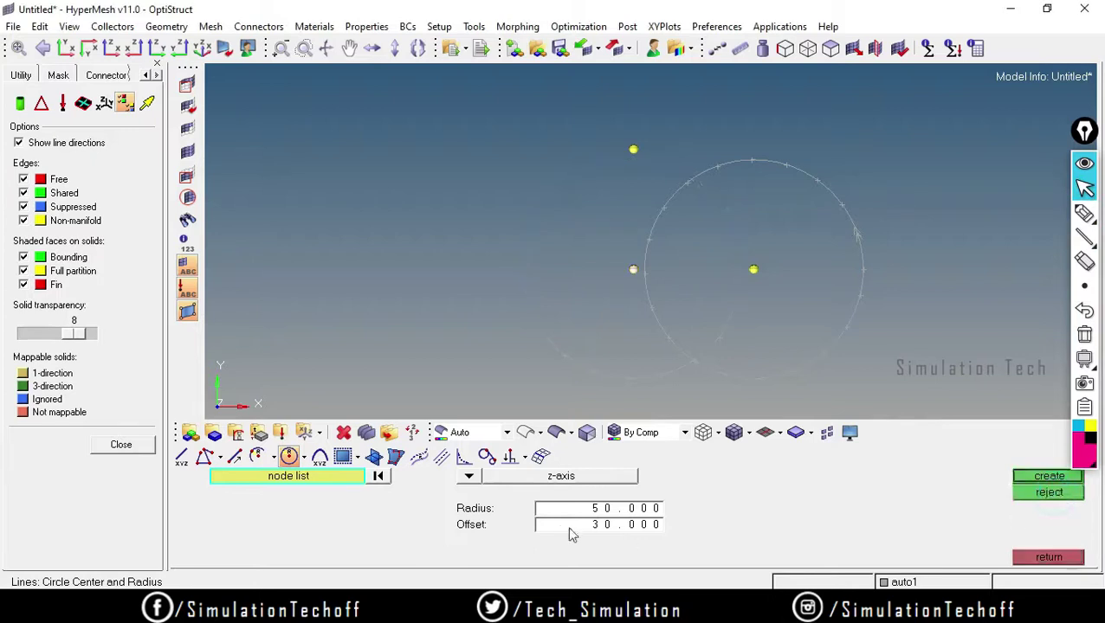
pyautogui.click(599, 526)
pyautogui.write('50')
pyautogui.press('Return')
pyautogui.click(1045, 478)
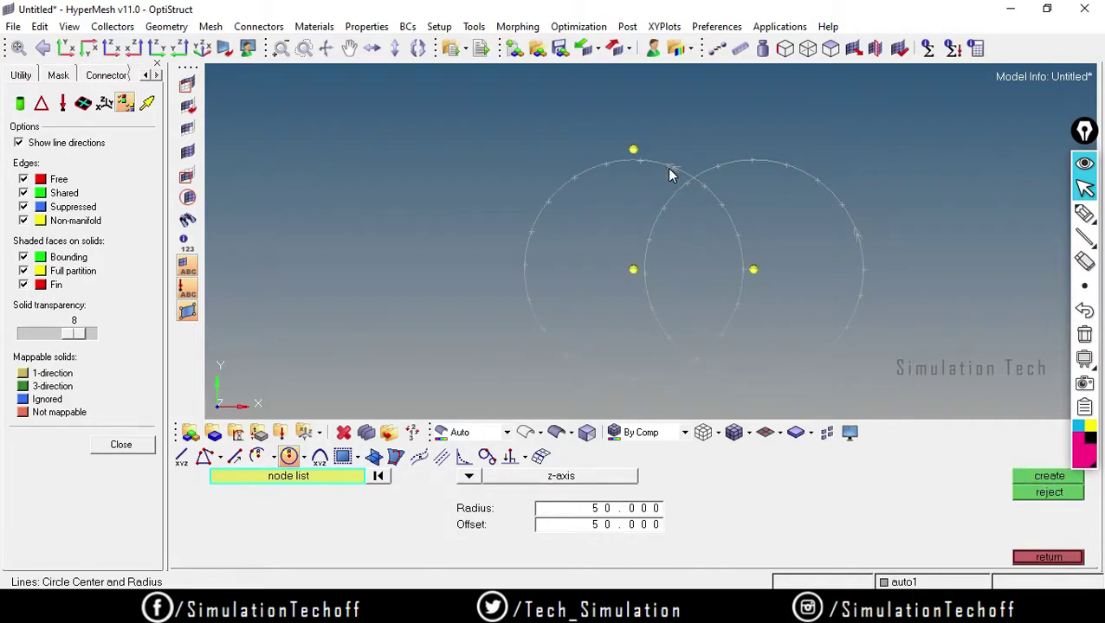
# - Review the available circle creation methods, leave line creation and switch to the Google Meet window
pyautogui.click(1052, 558)
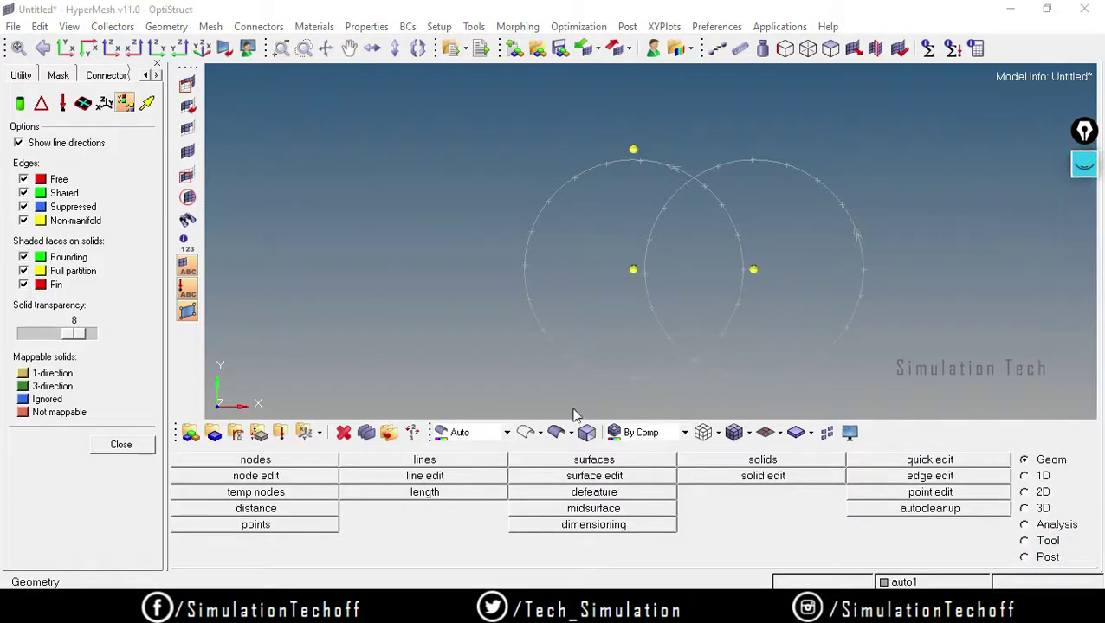
pyautogui.click(415, 463)
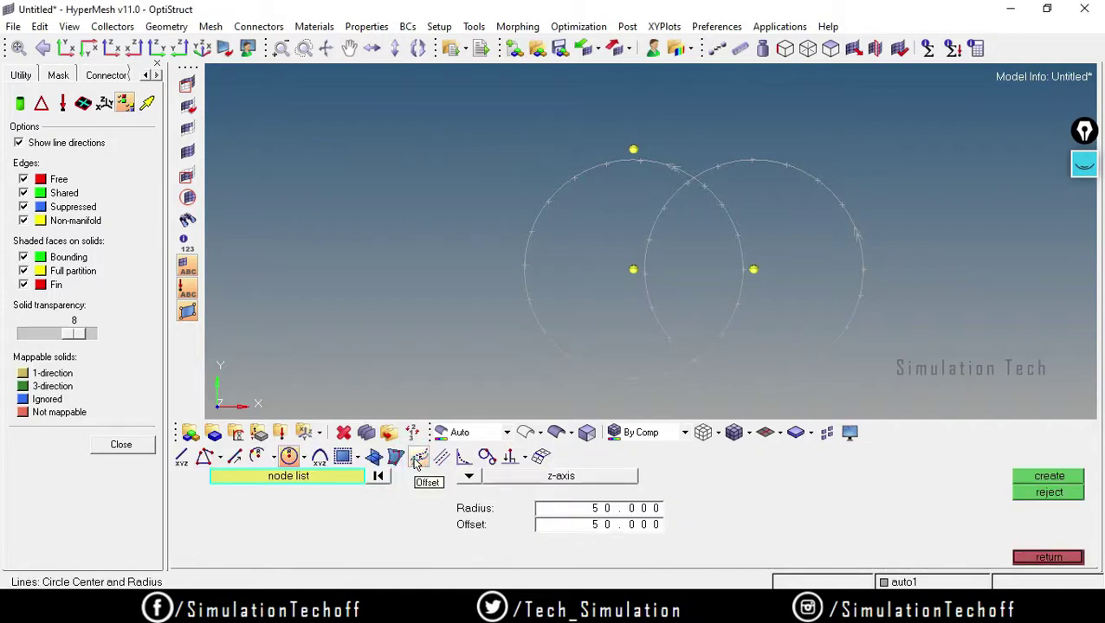
pyautogui.click(303, 457)
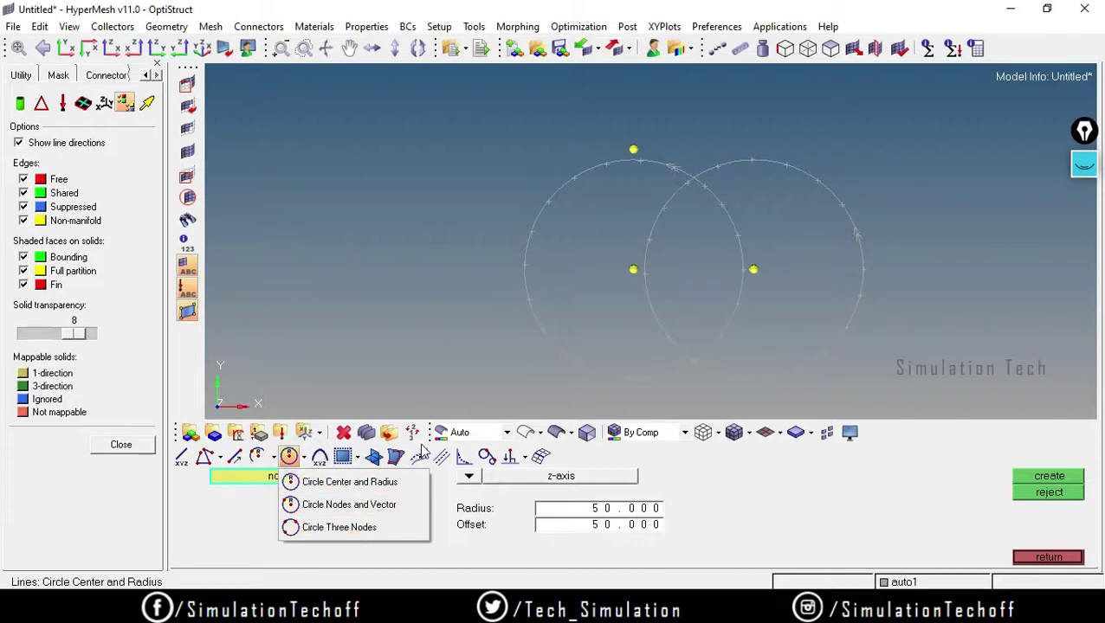
pyautogui.click(429, 559)
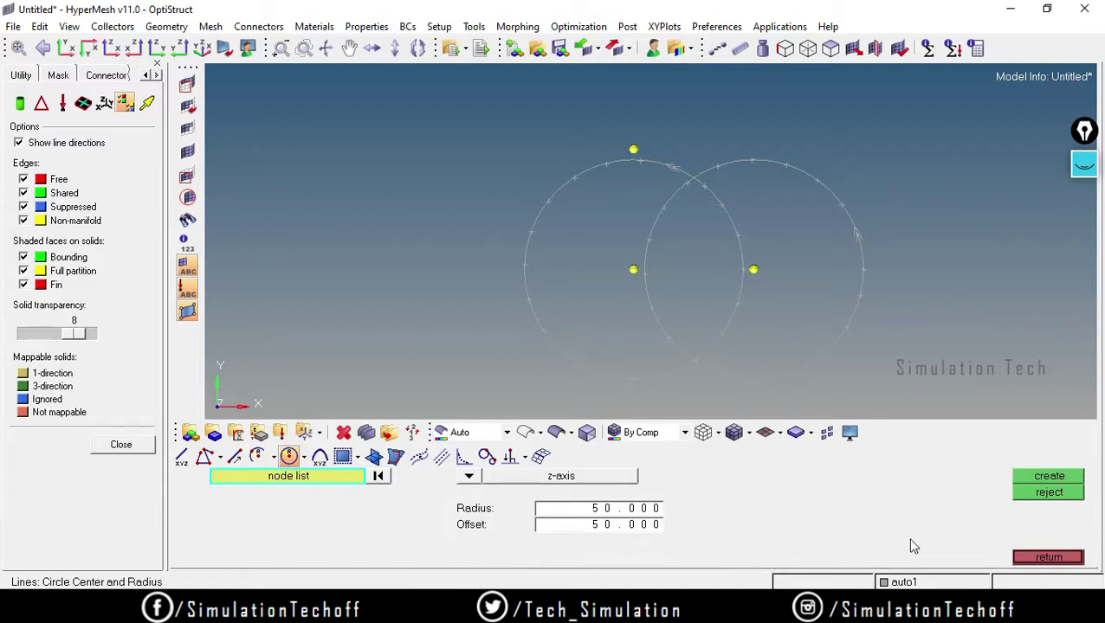
pyautogui.click(1048, 559)
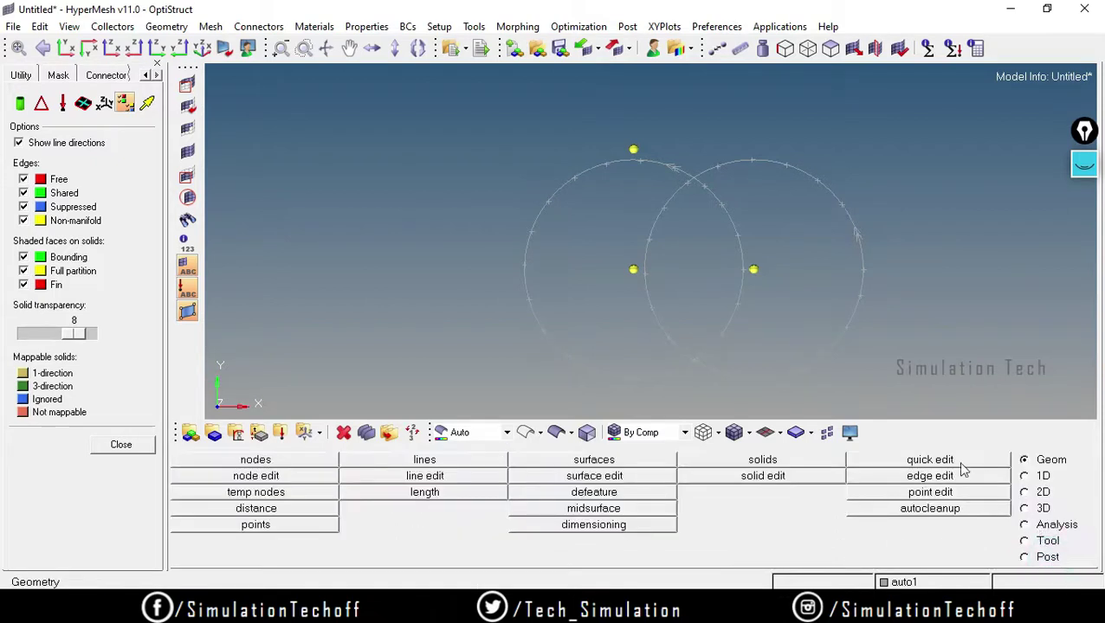
pyautogui.moveTo(616, 610)
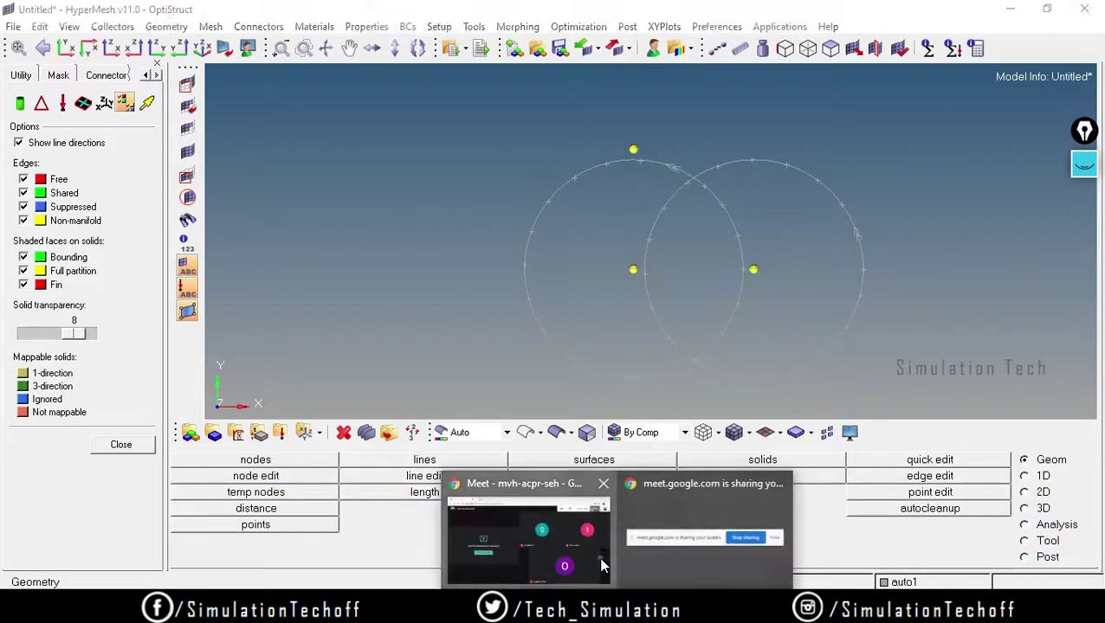
pyautogui.click(526, 541)
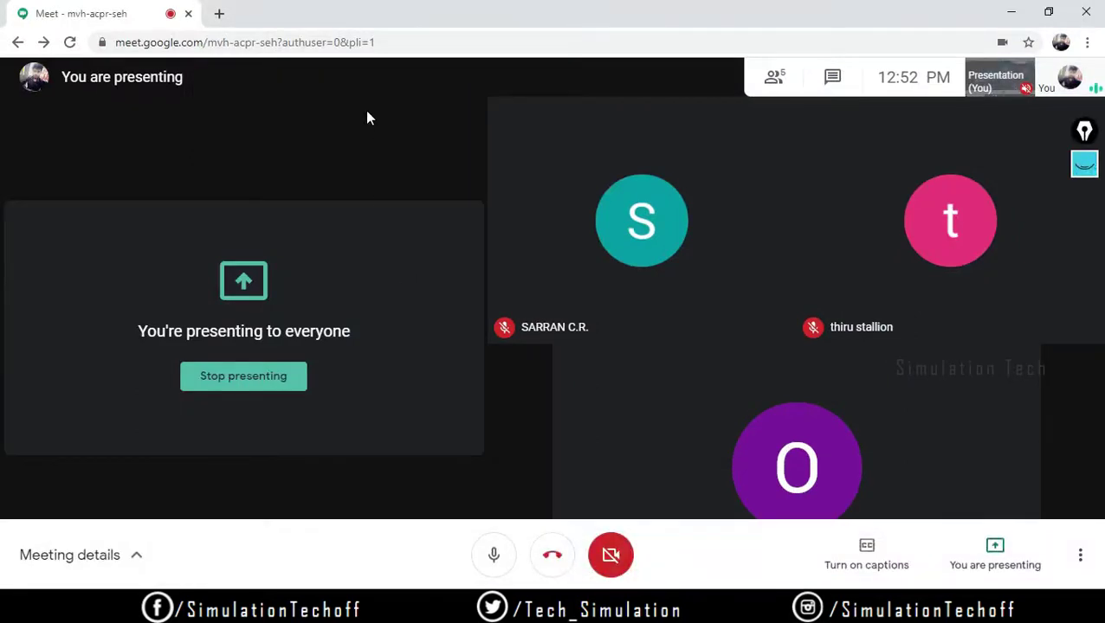